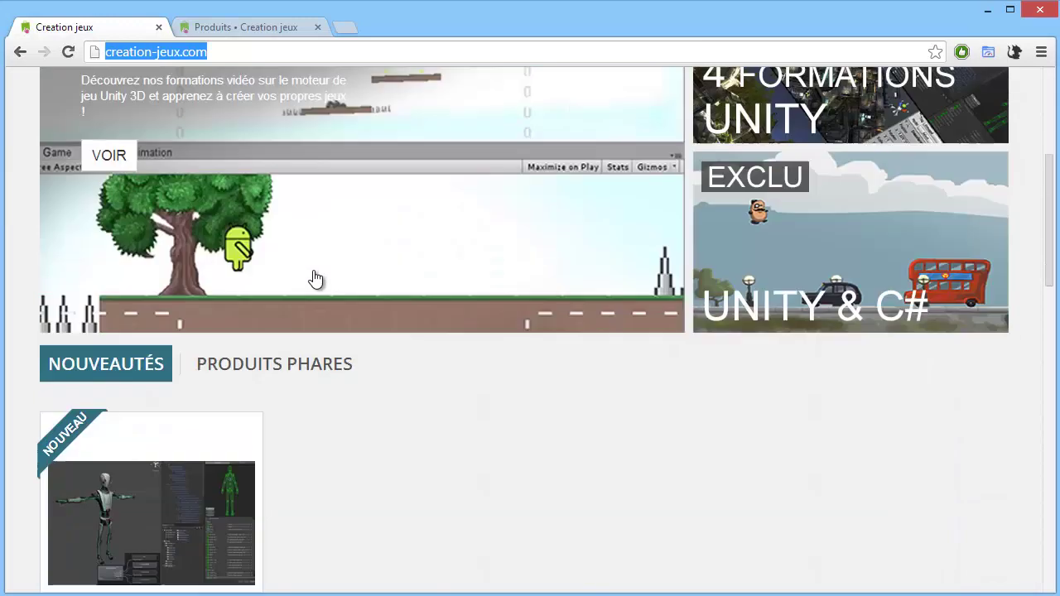
# Step: Browse the home page's Nouveautés and Produits phares product listings and the promotional banners beneath them
pyautogui.scroll(-2, 224, 257)
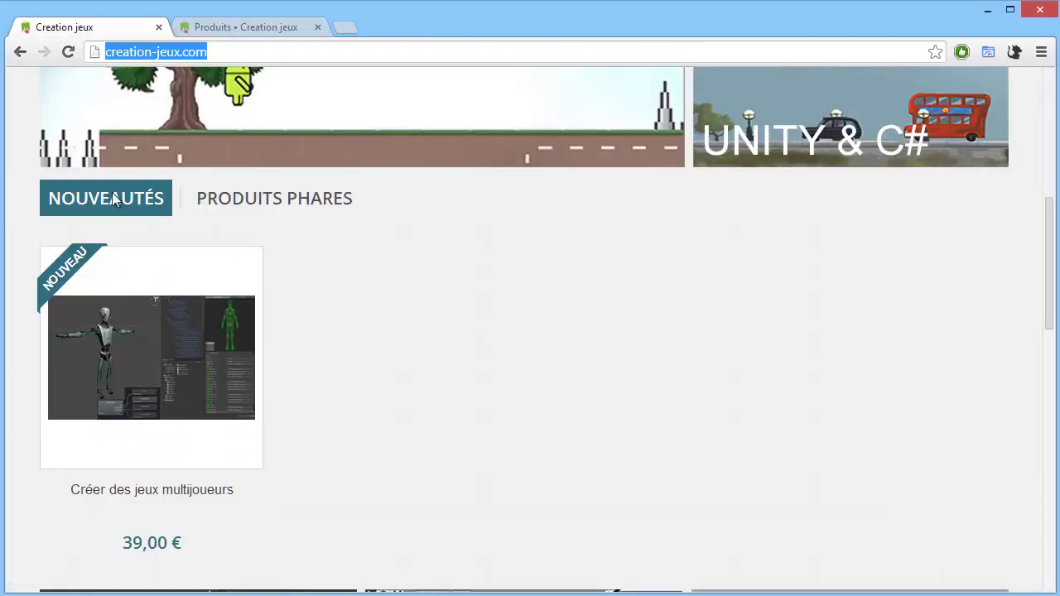
pyautogui.click(290, 197)
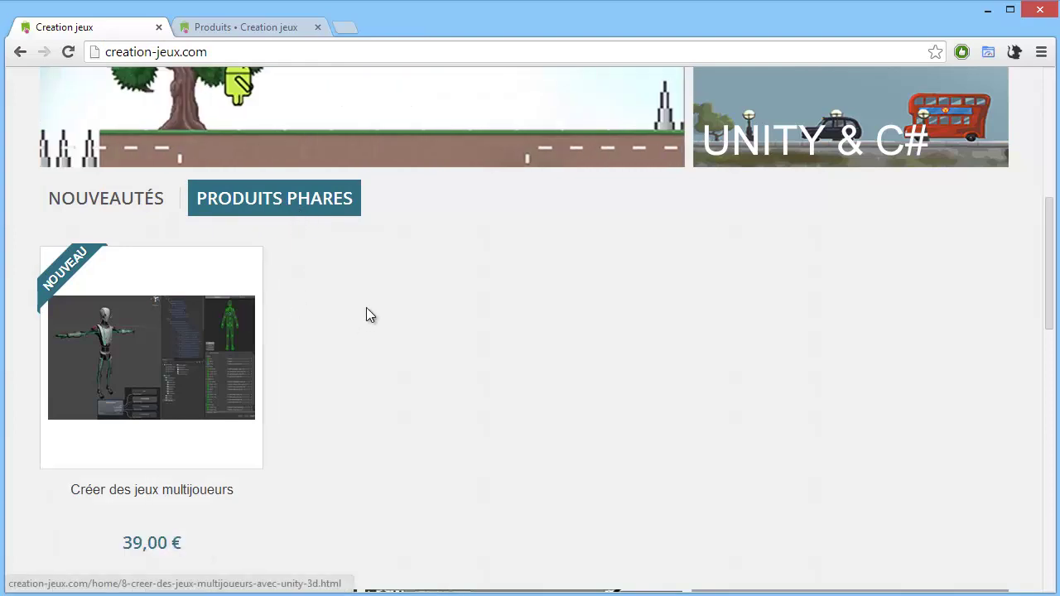
pyautogui.scroll(-1, 750, 399)
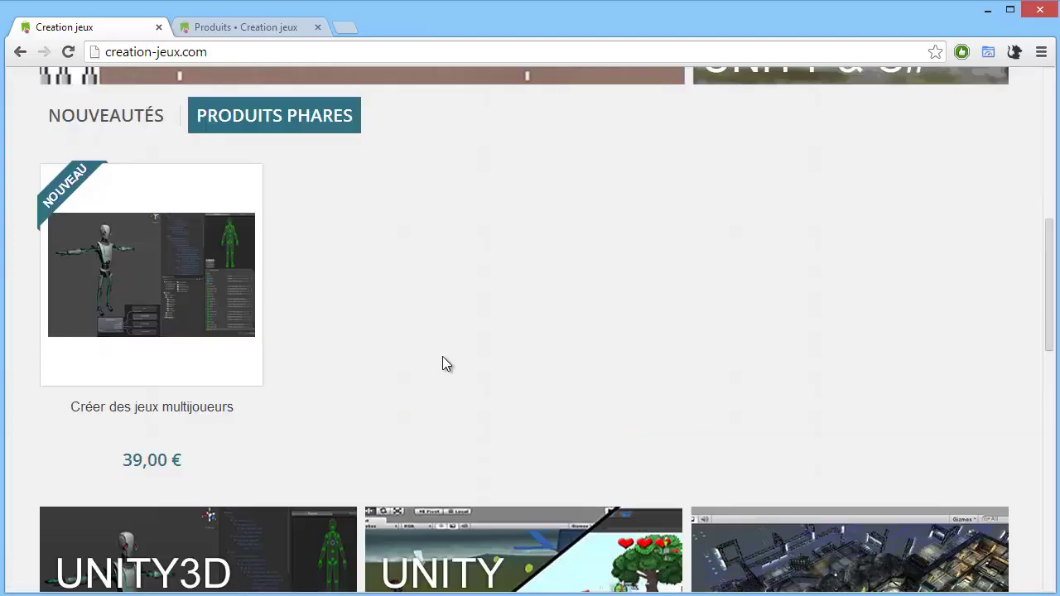
pyautogui.scroll(-3, 442, 362)
pyautogui.scroll(3, 331, 282)
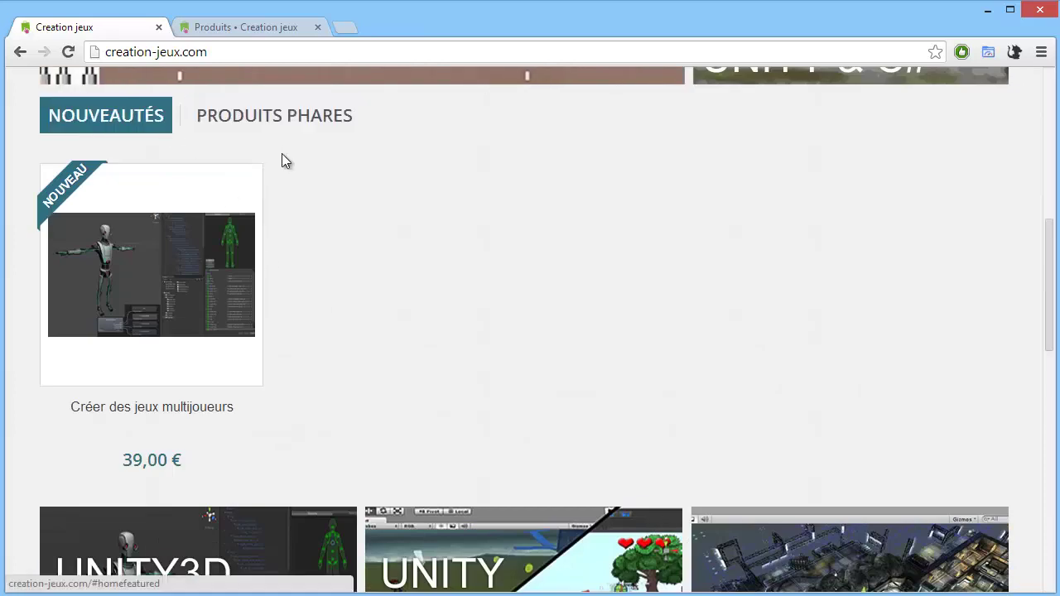
# Step: Open the quick preview of the "Créer des jeux multijoueurs" product, look it over, and close it
pyautogui.moveTo(97, 176)
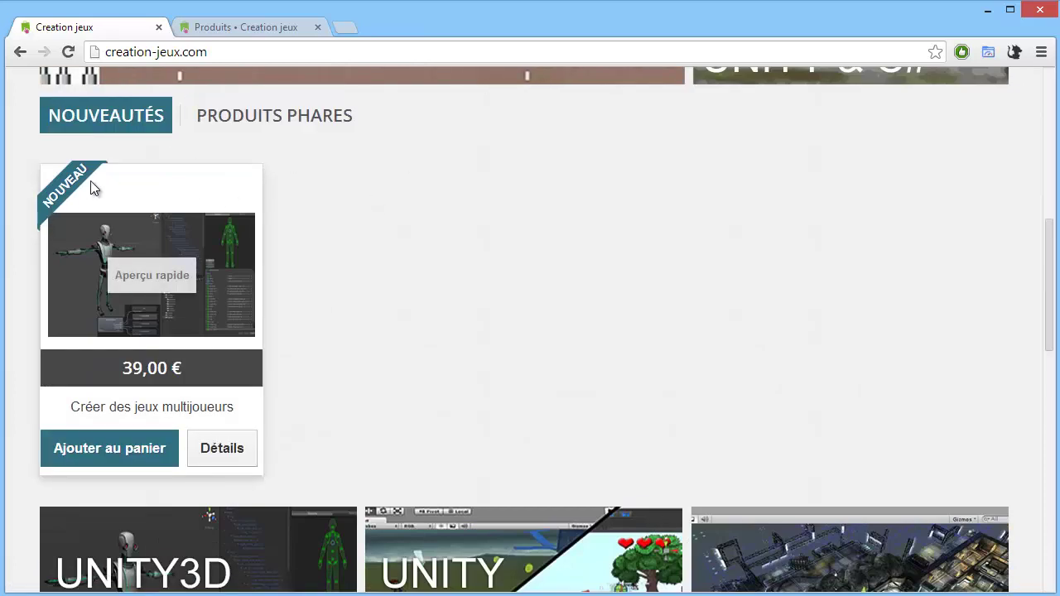
pyautogui.moveTo(138, 256)
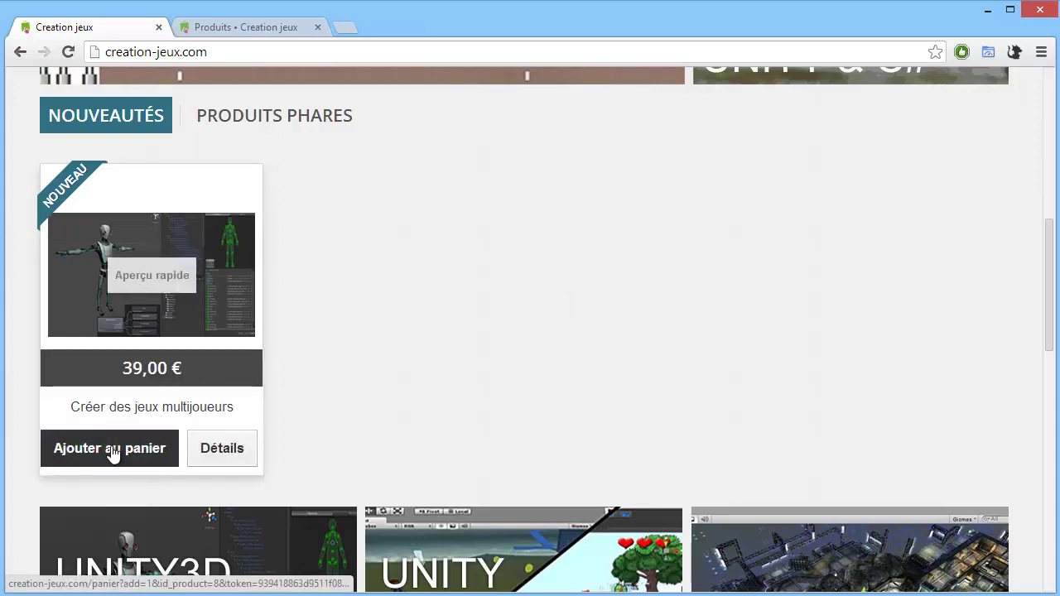
pyautogui.rightClick(165, 279)
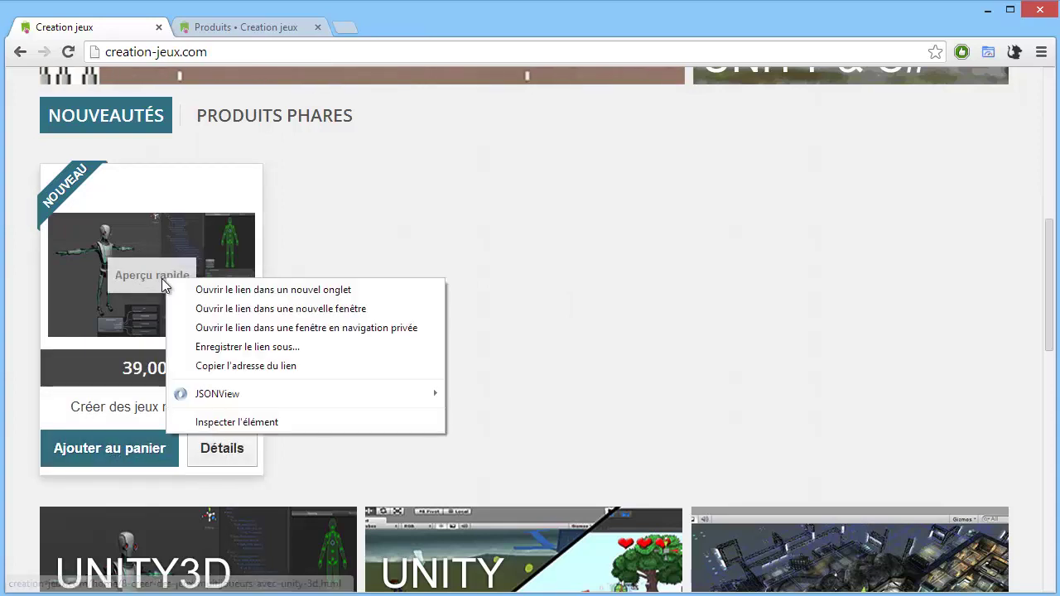
pyautogui.click(146, 274)
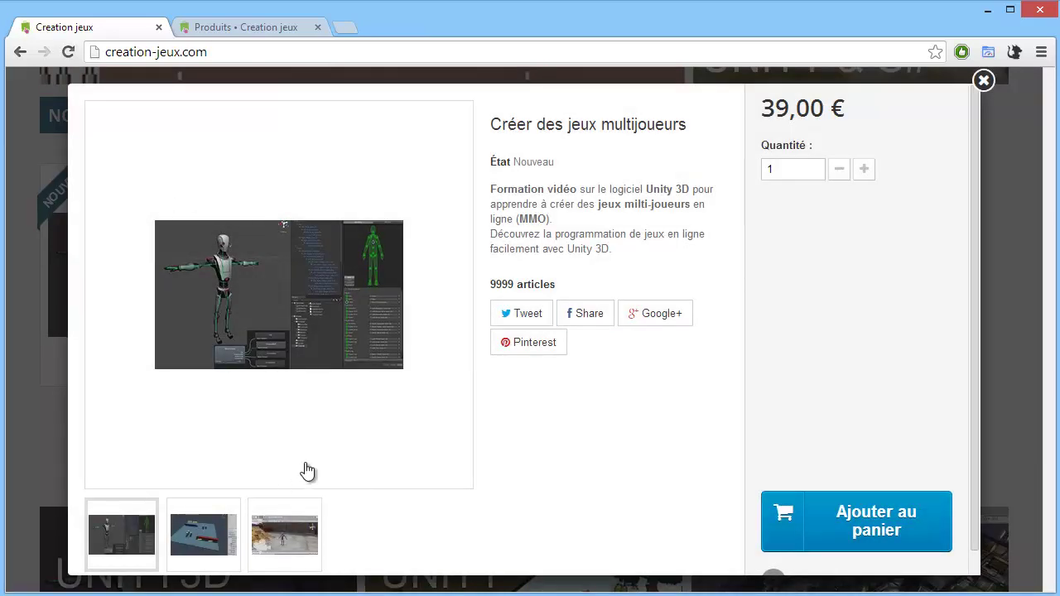
pyautogui.click(984, 81)
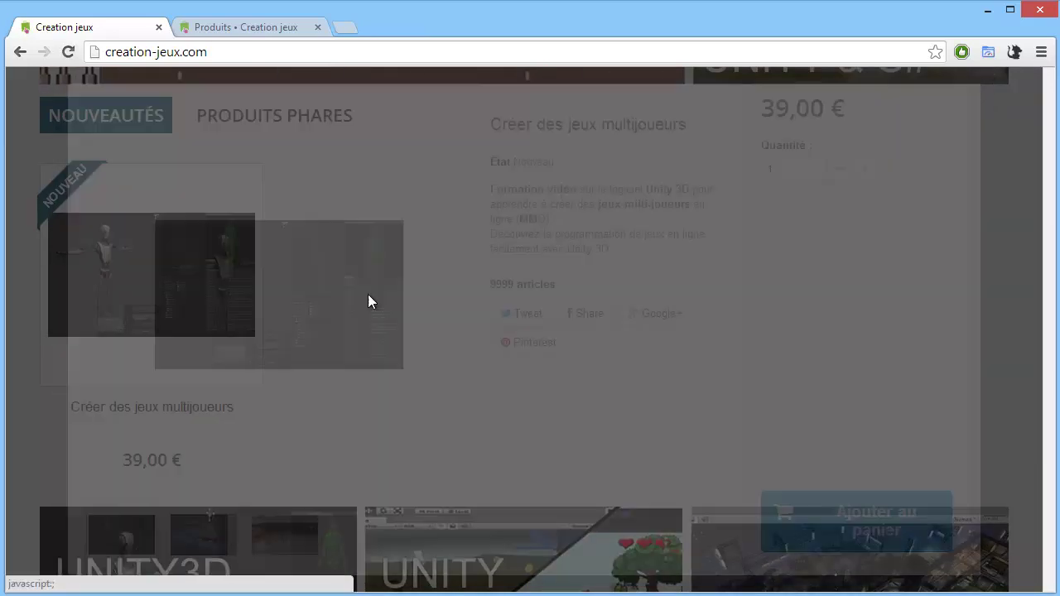
pyautogui.click(174, 276)
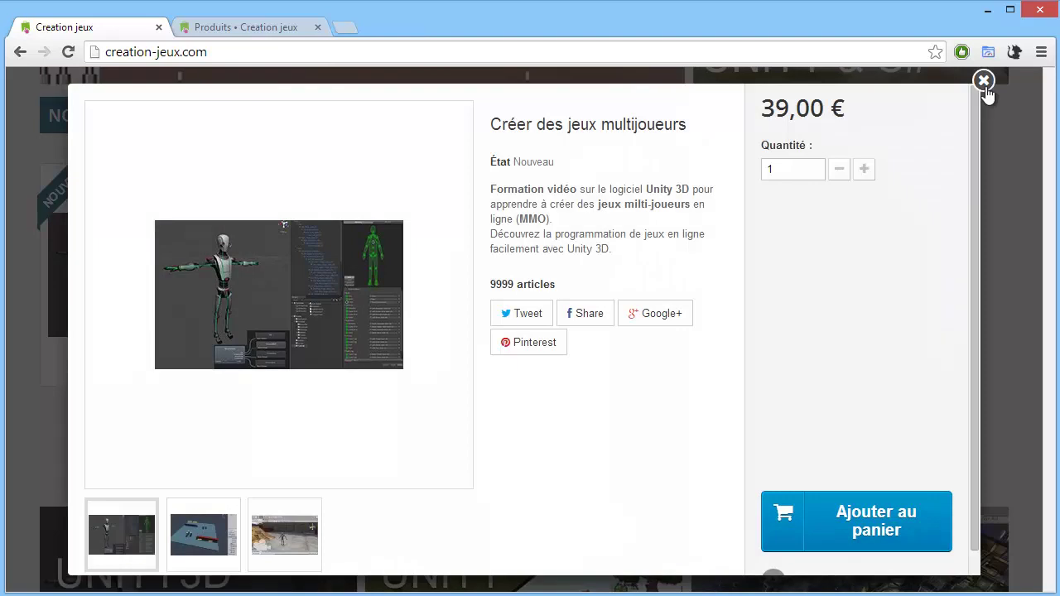
pyautogui.click(984, 83)
# Step: Open the full details page of "Créer des jeux multijoueurs" and examine its description, stock and sharing options
pyautogui.click(219, 449)
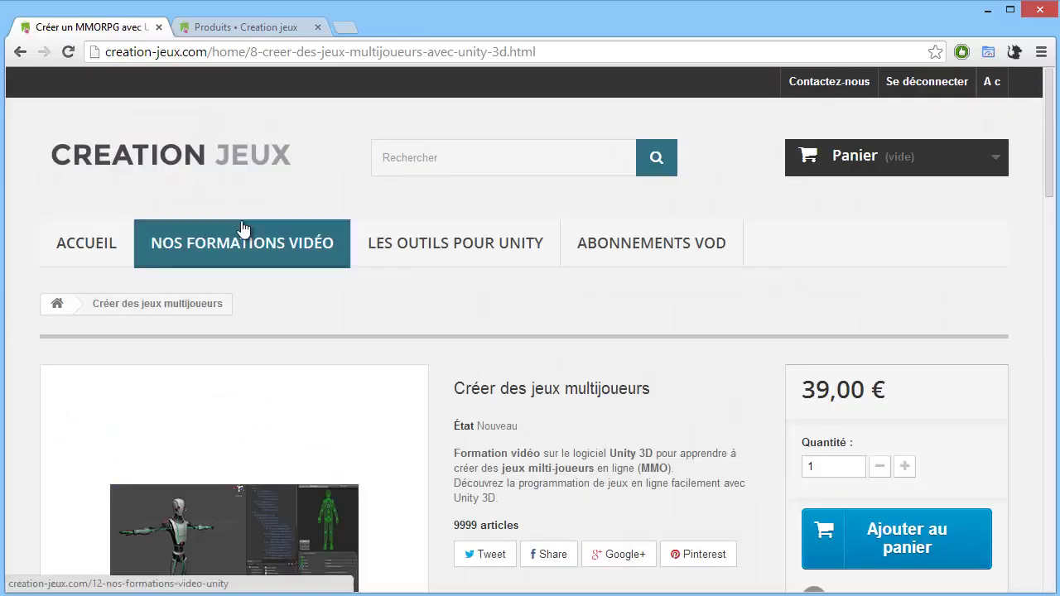
pyautogui.scroll(-1, 415, 314)
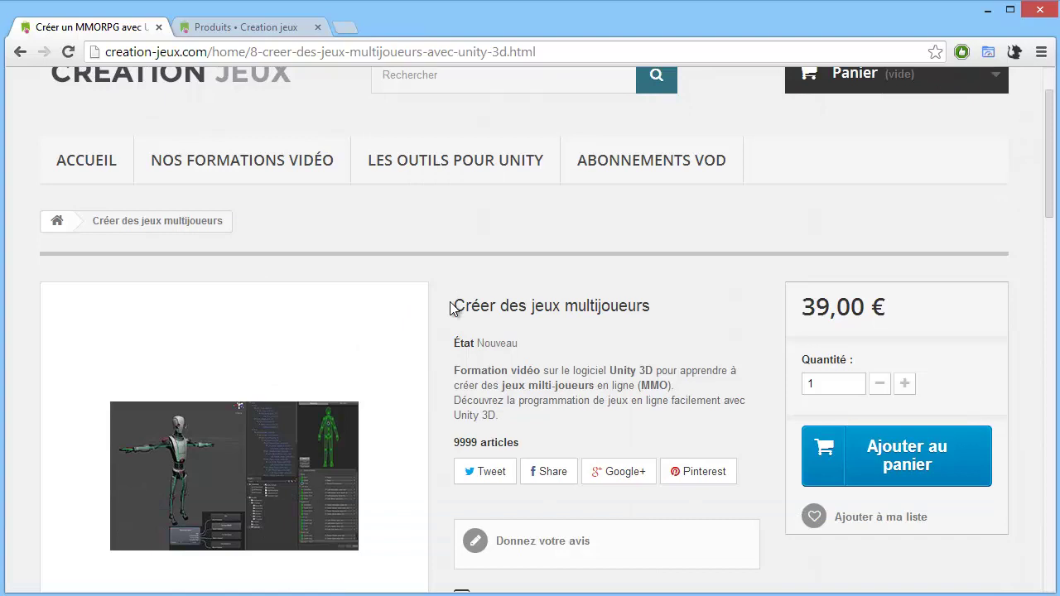
pyautogui.moveTo(476, 303); pyautogui.dragTo(518, 401)
pyautogui.scroll(-1, 521, 406)
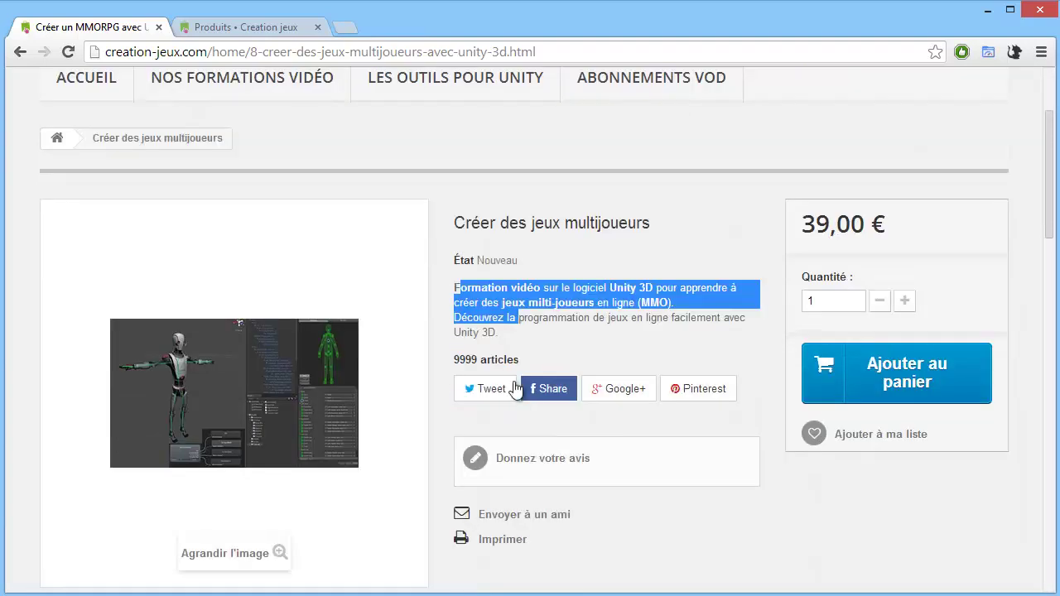
pyautogui.moveTo(526, 361); pyautogui.dragTo(465, 362)
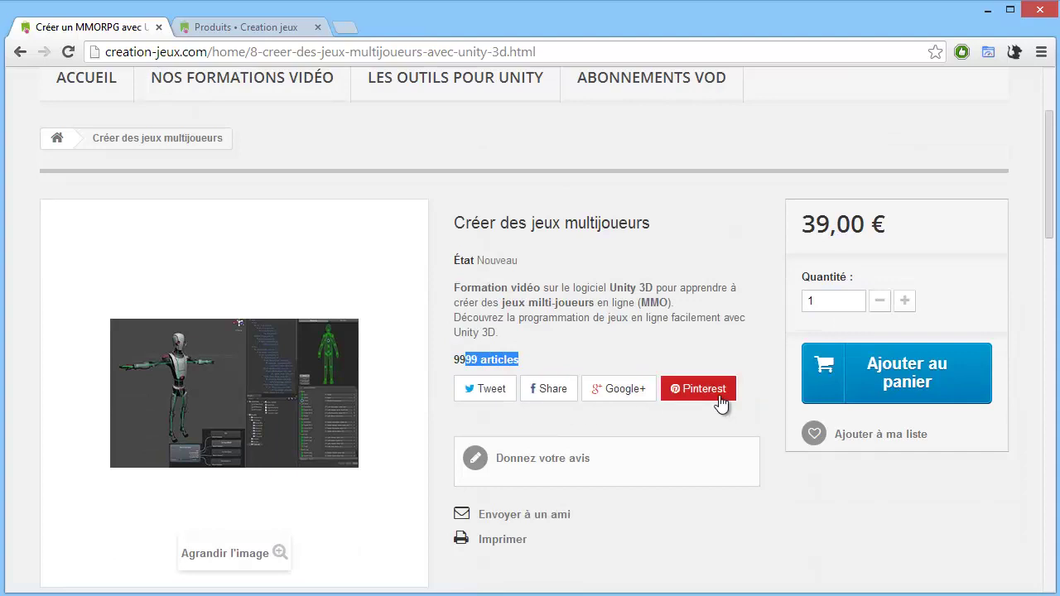
pyautogui.scroll(-1, 721, 401)
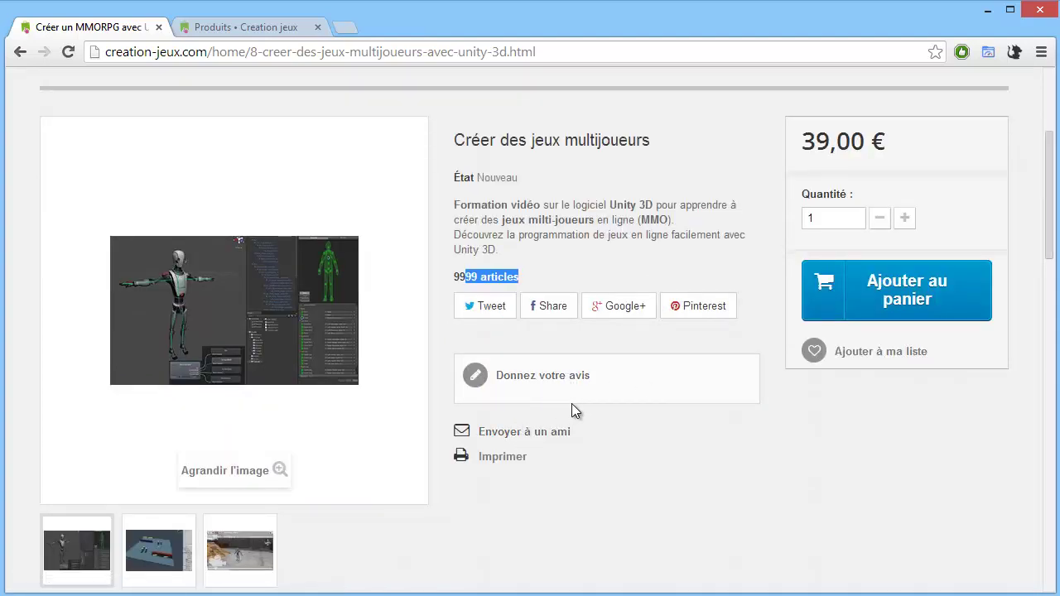
# Step: Submit a five-star product review titled "Très bien" with the comment "Très bonne formation, bravo !"
pyautogui.click(532, 377)
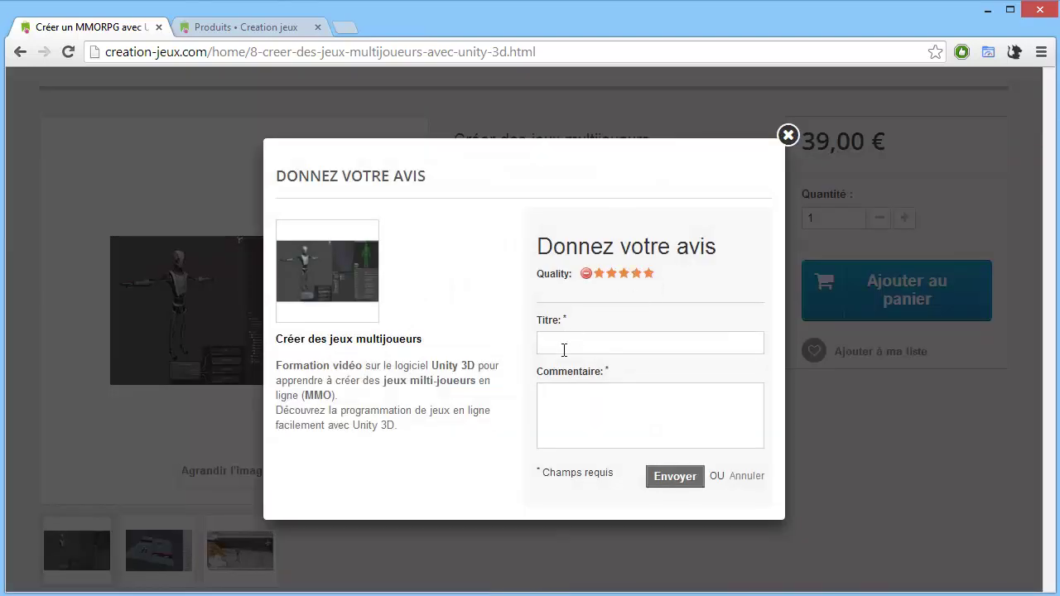
pyautogui.click(564, 349)
pyautogui.write('Très bi')
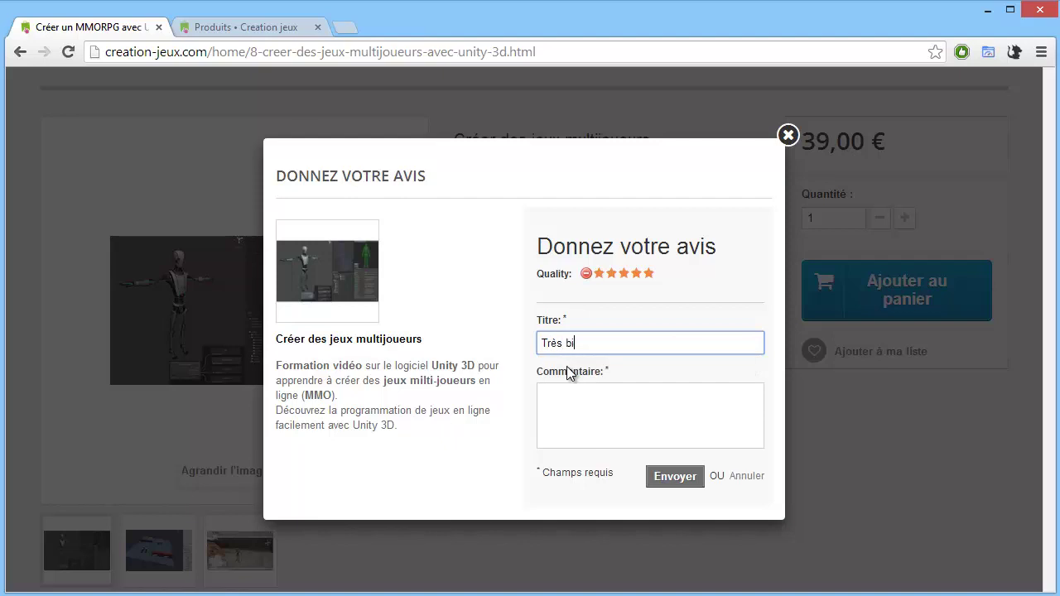
pyautogui.write('en')
pyautogui.press('Tab')
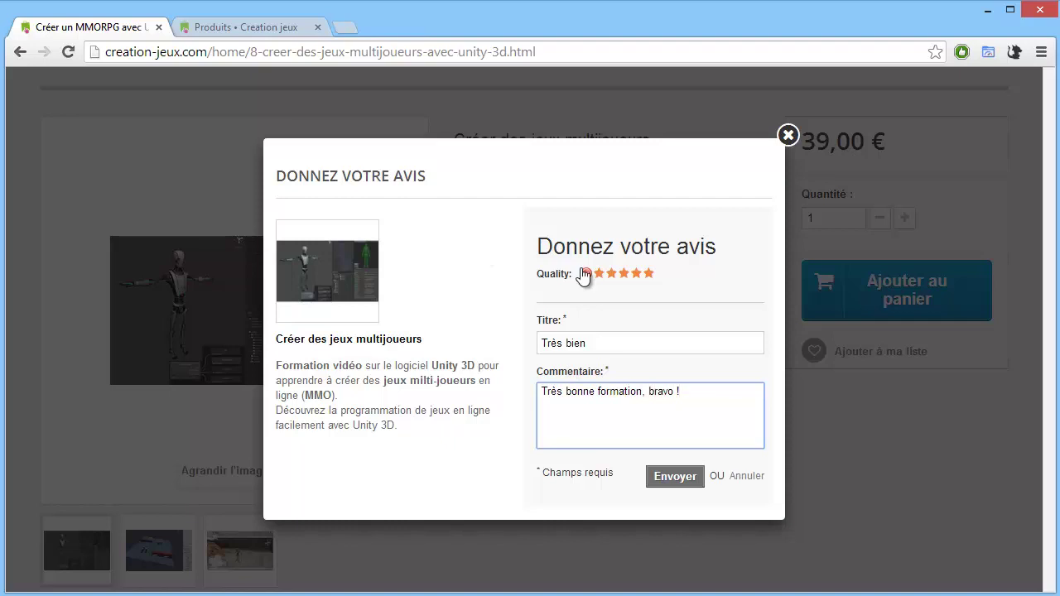
pyautogui.click(672, 480)
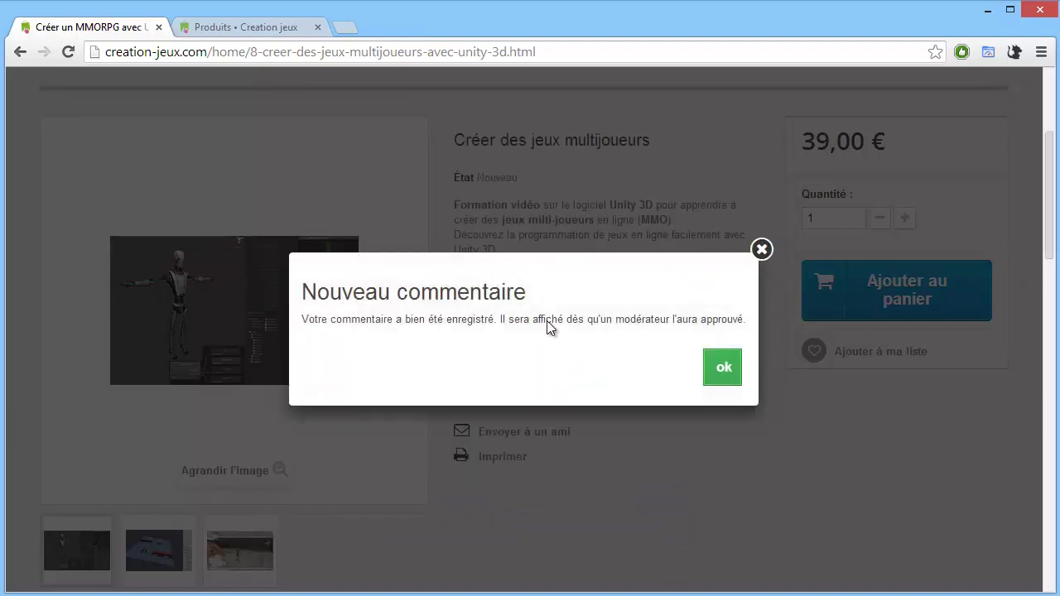
pyautogui.click(721, 367)
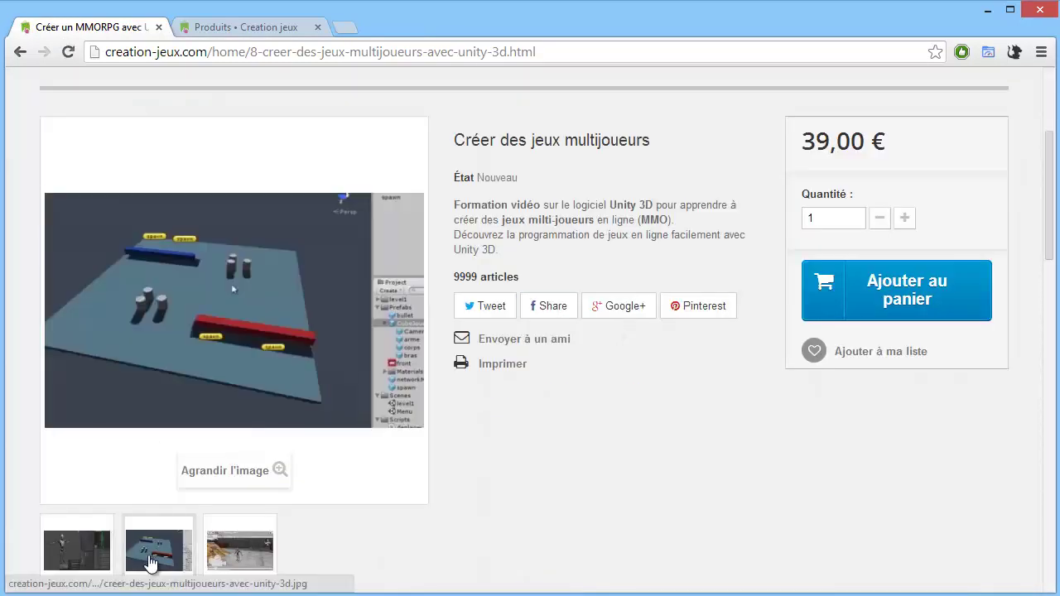
# Step: Examine the product's other images, its quantity setting and its wishlist option
pyautogui.moveTo(275, 555)
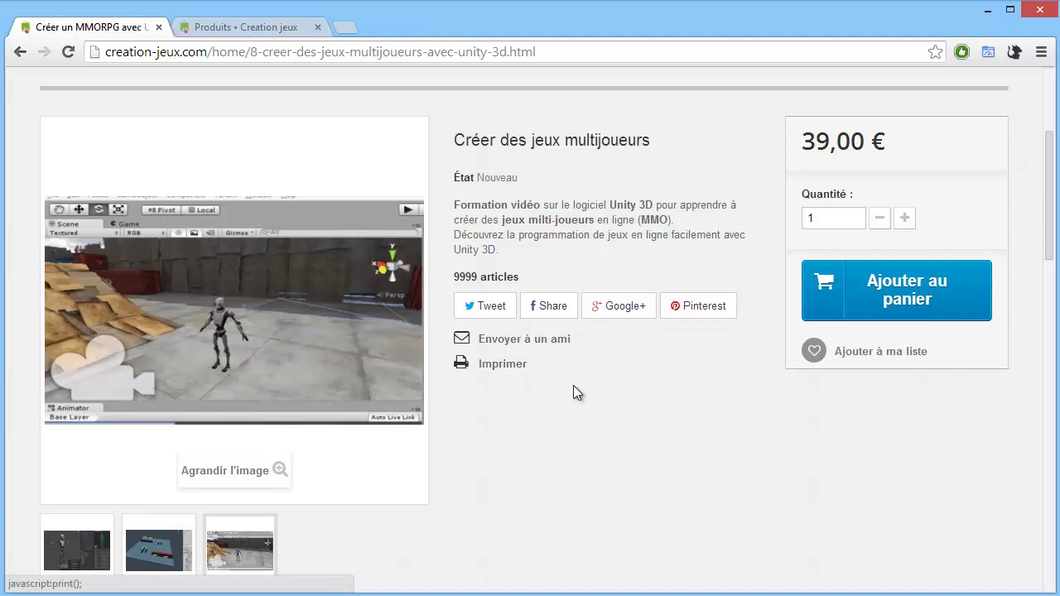
pyautogui.doubleClick(839, 225)
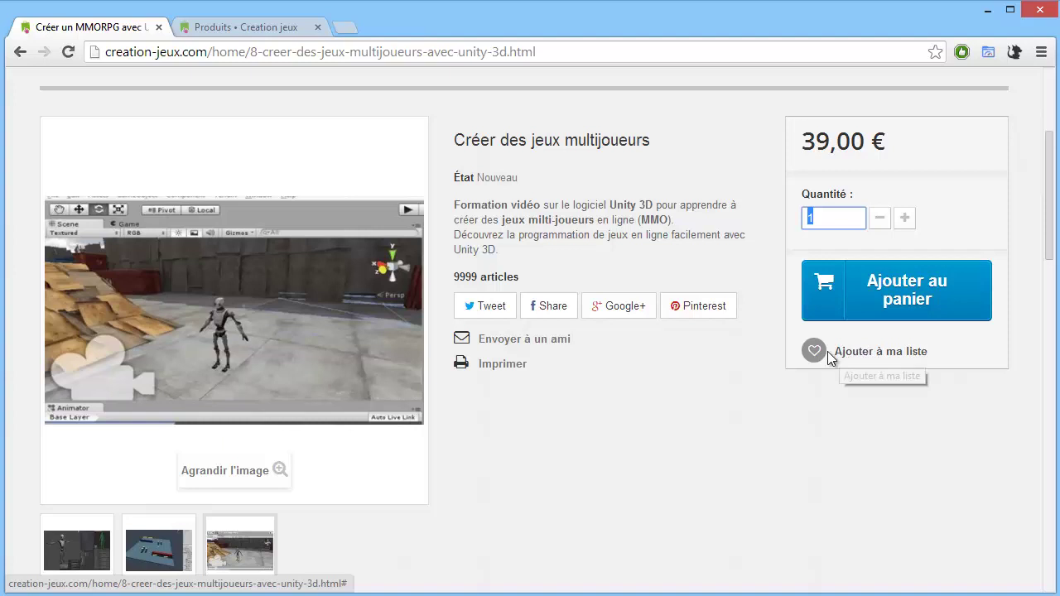
pyautogui.scroll(1, 613, 397)
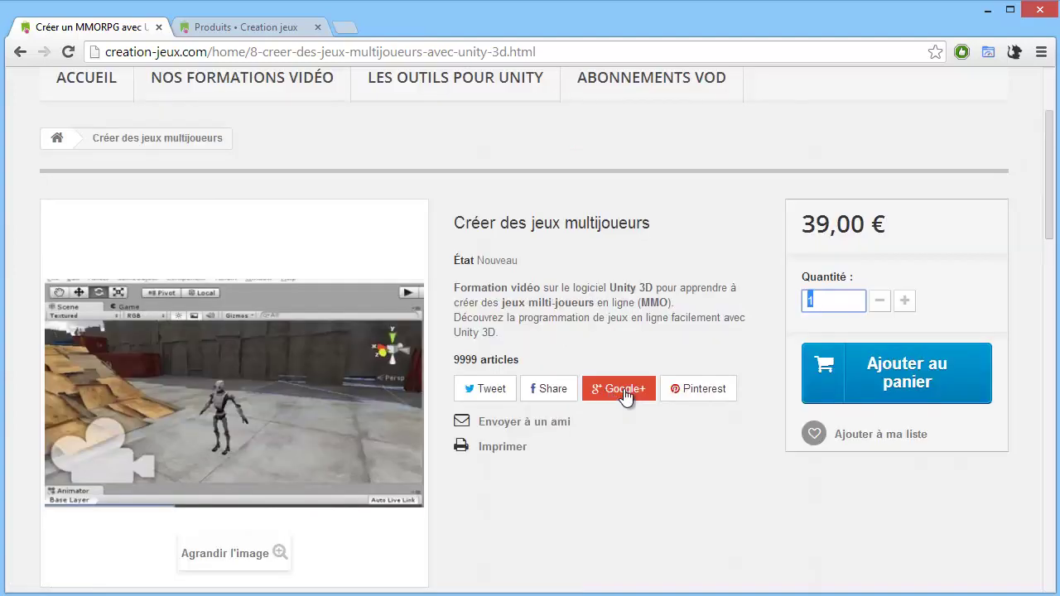
# Step: Read the product's duration in the technical sheet, its detailed description and course outline down to the reviews section
pyautogui.scroll(-4, 798, 407)
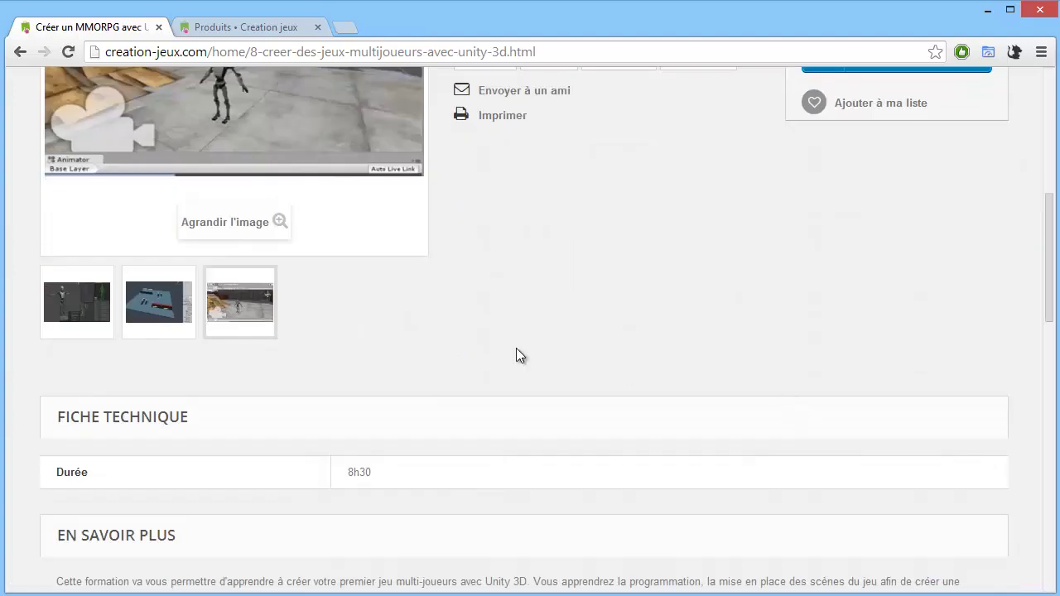
pyautogui.scroll(-2, 517, 356)
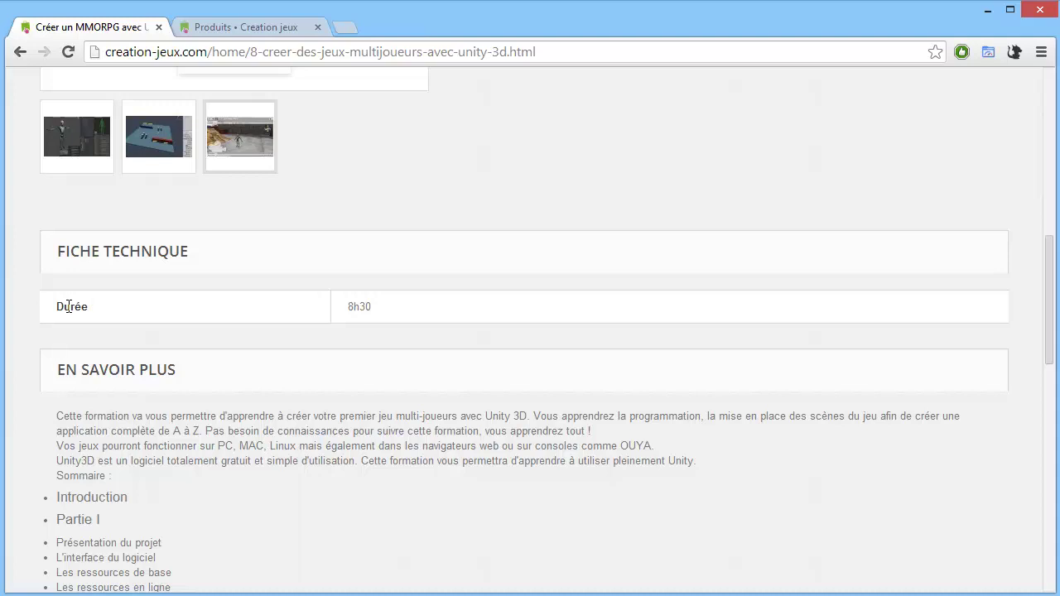
pyautogui.moveTo(69, 306); pyautogui.dragTo(356, 339)
pyautogui.scroll(-2, 183, 292)
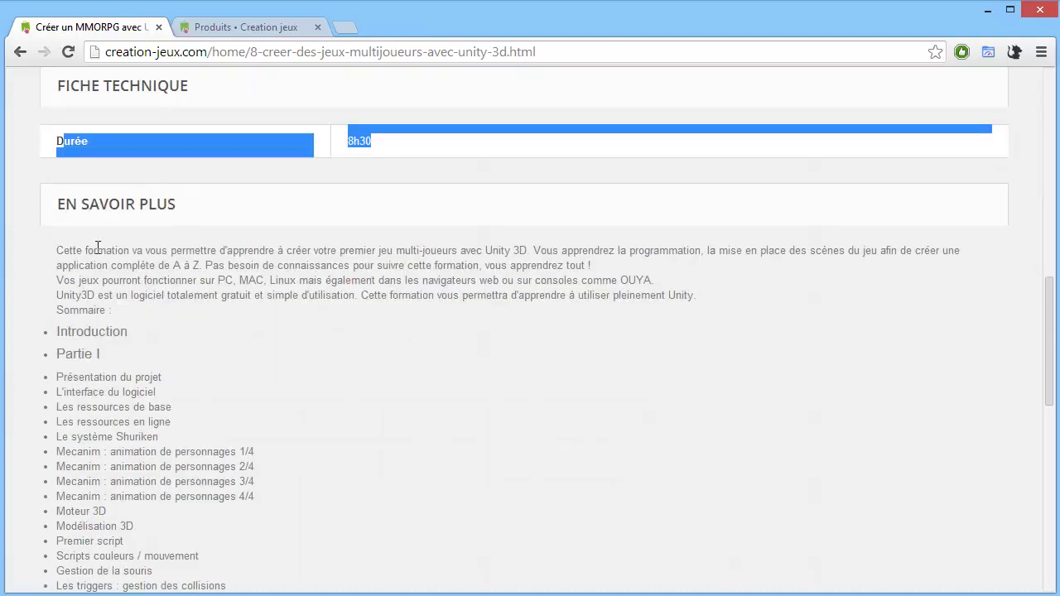
pyautogui.moveTo(98, 248); pyautogui.dragTo(210, 307)
pyautogui.scroll(-6, 203, 348)
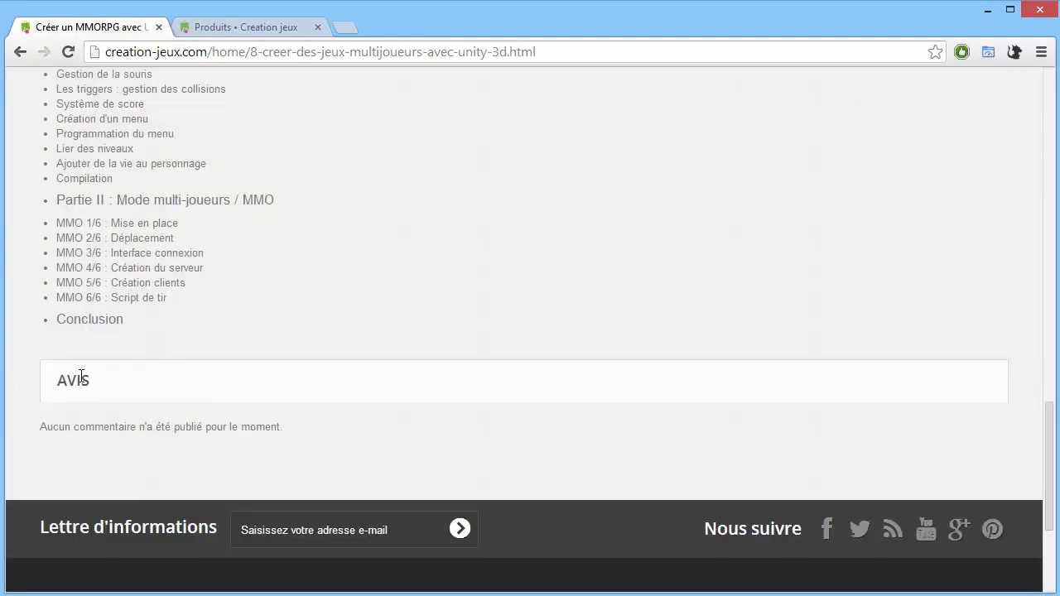
# Step: Reload the product page and check its review options near the description and in the Avis section
pyautogui.click(68, 53)
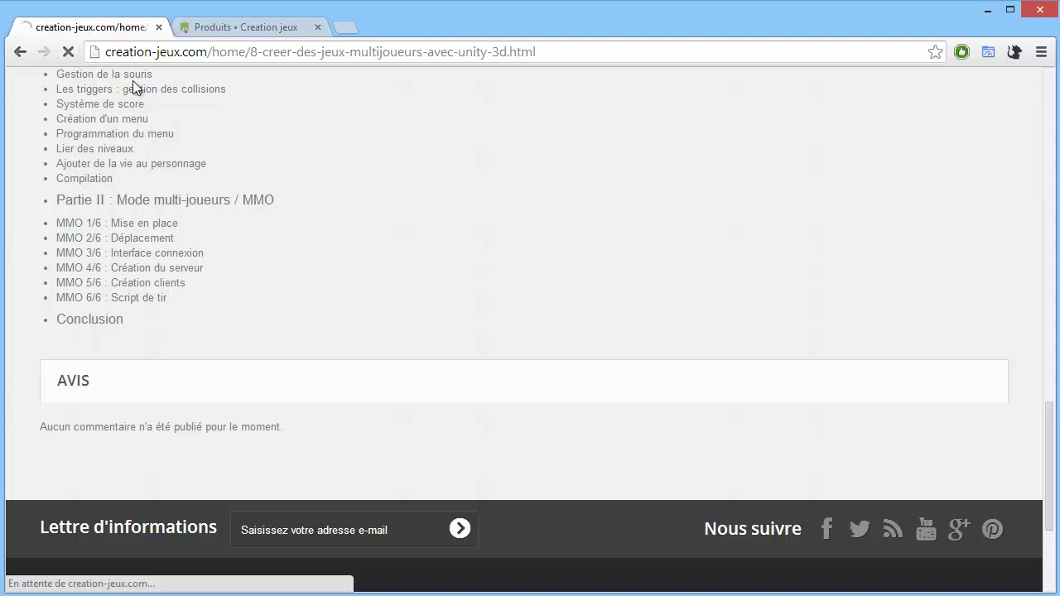
pyautogui.scroll(-15, 177, 134)
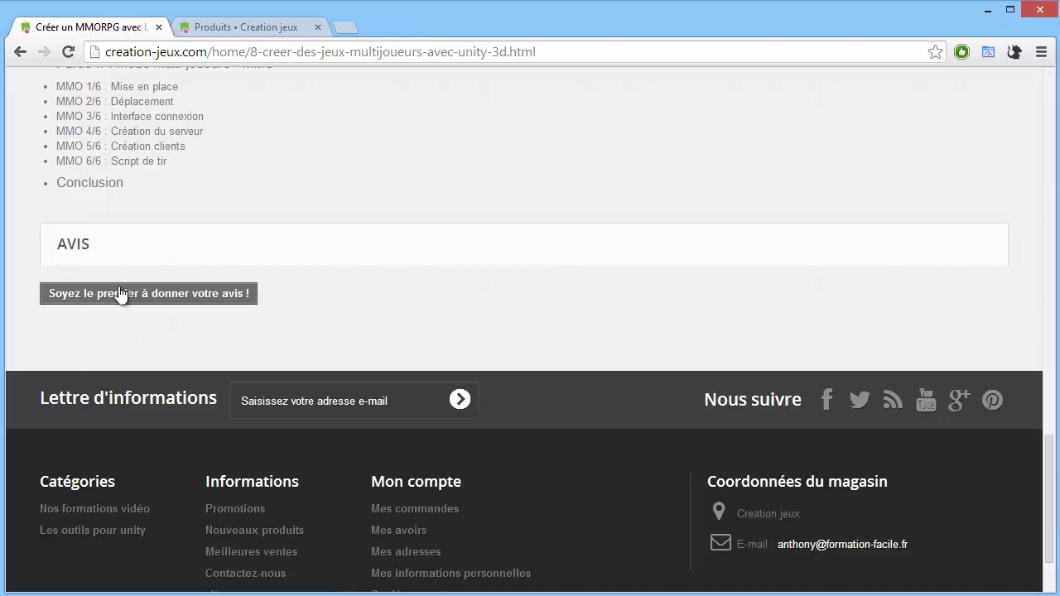
pyautogui.scroll(10, 207, 302)
pyautogui.scroll(6, 207, 305)
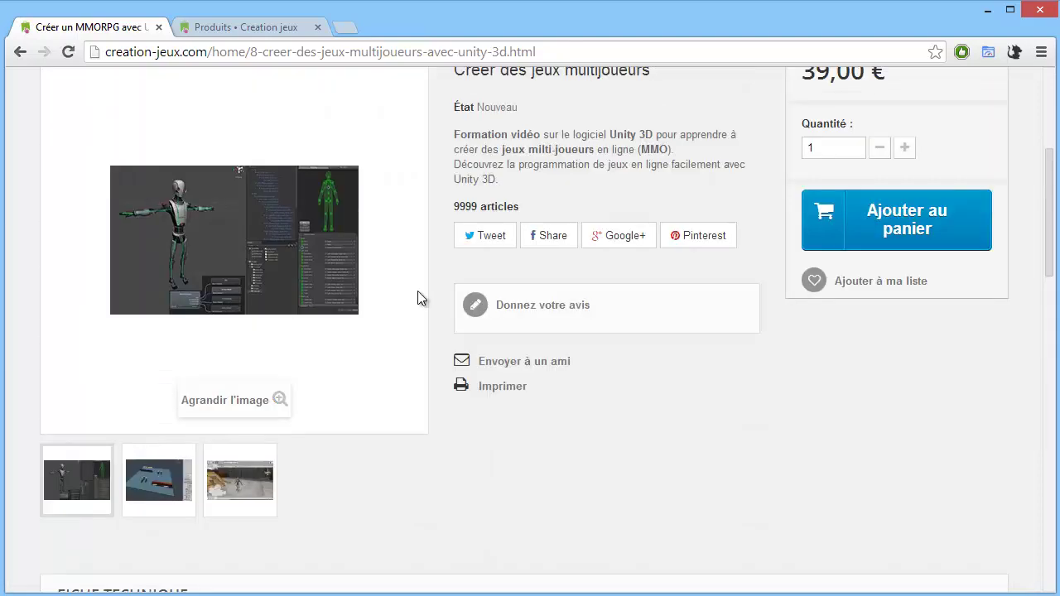
pyautogui.scroll(-20, 493, 317)
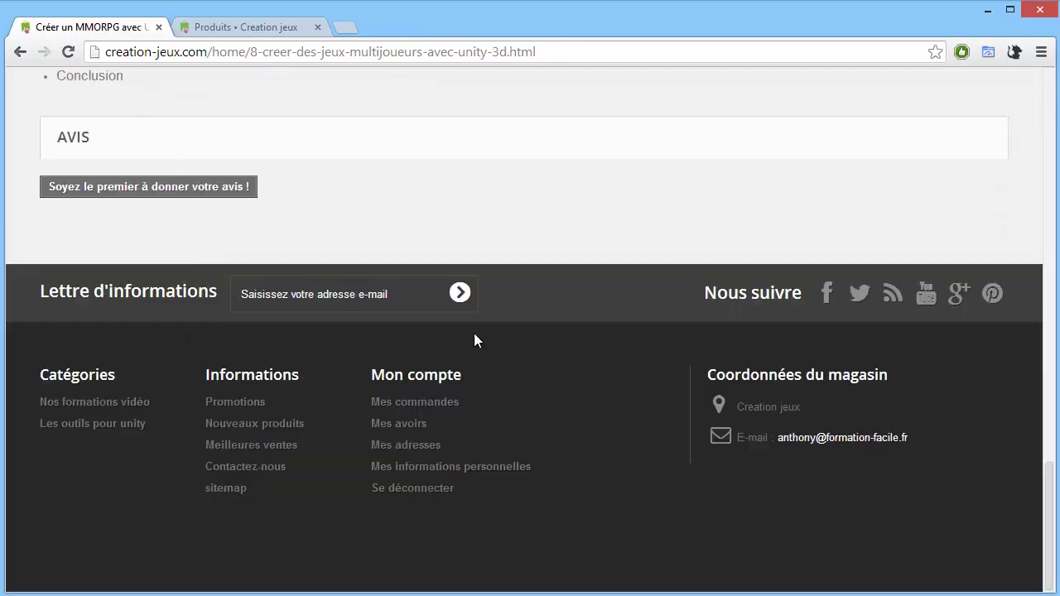
# Step: View the review form from the Avis section, close it without submitting, and return to the product's technical sheet
pyautogui.click(142, 189)
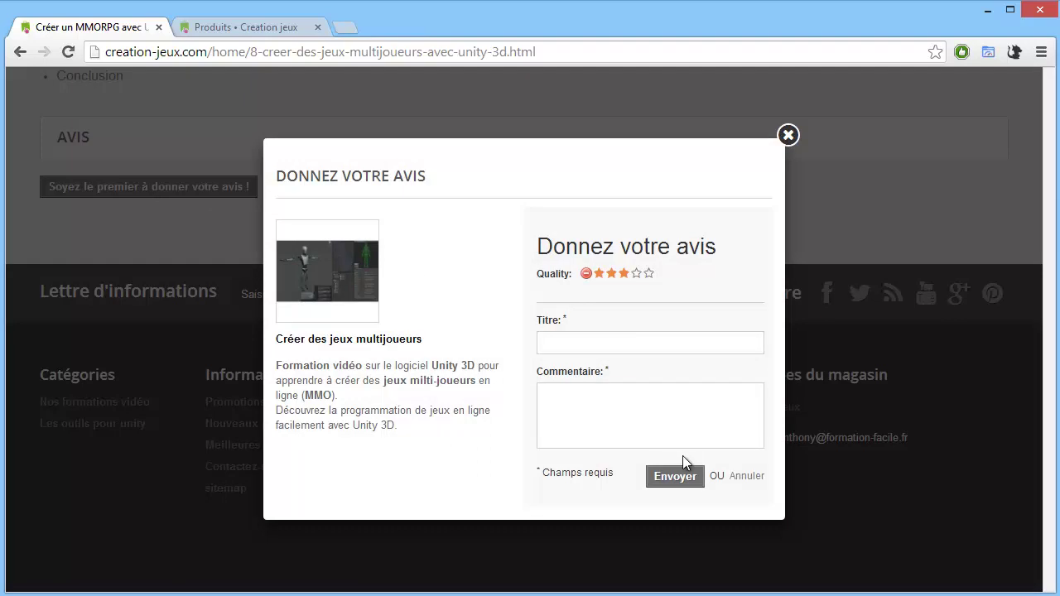
pyautogui.click(787, 135)
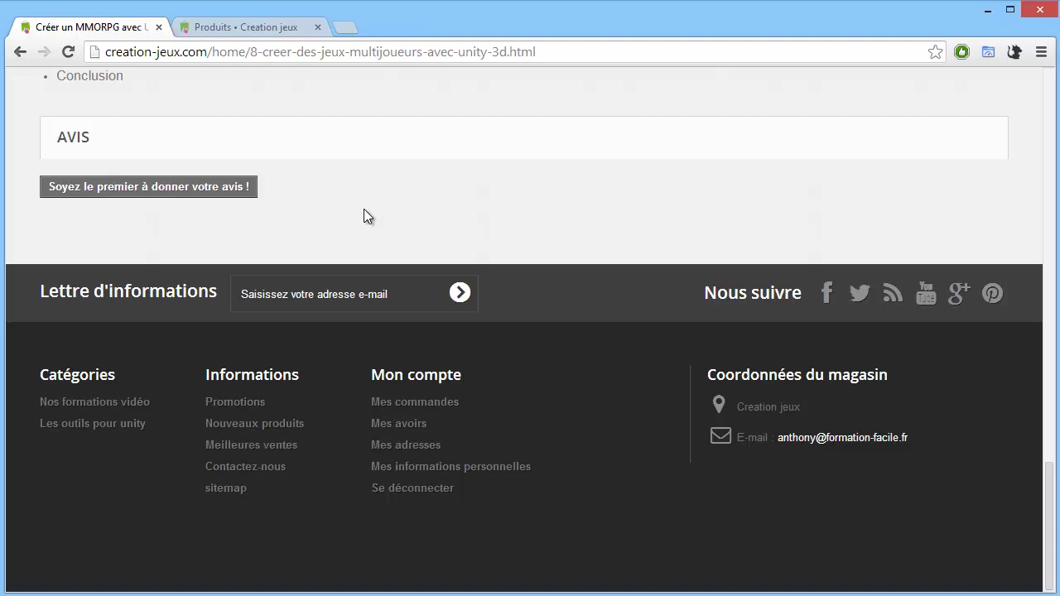
pyautogui.scroll(2, 377, 311)
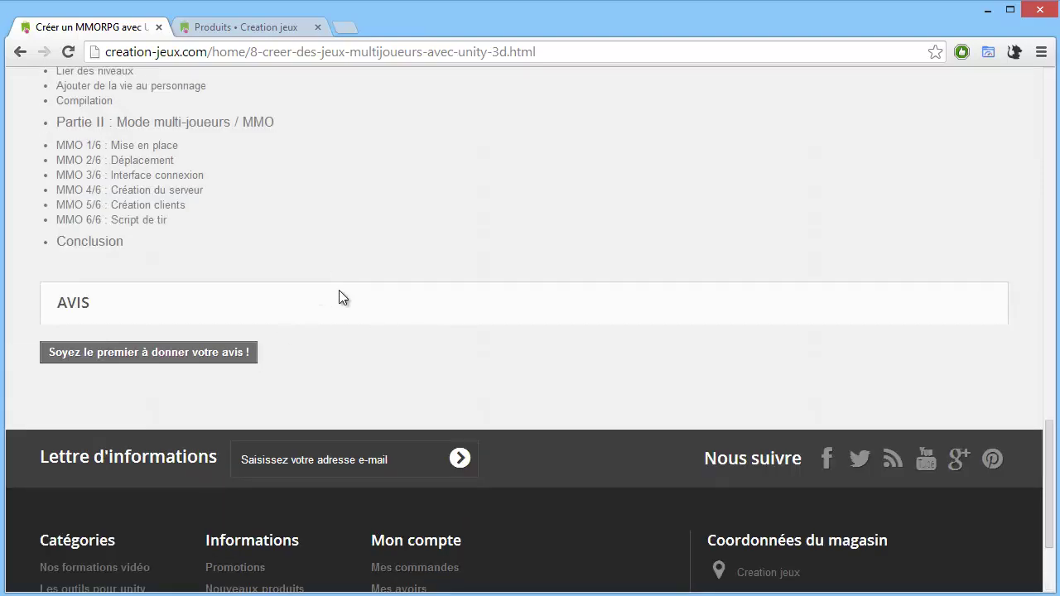
pyautogui.scroll(10, 340, 291)
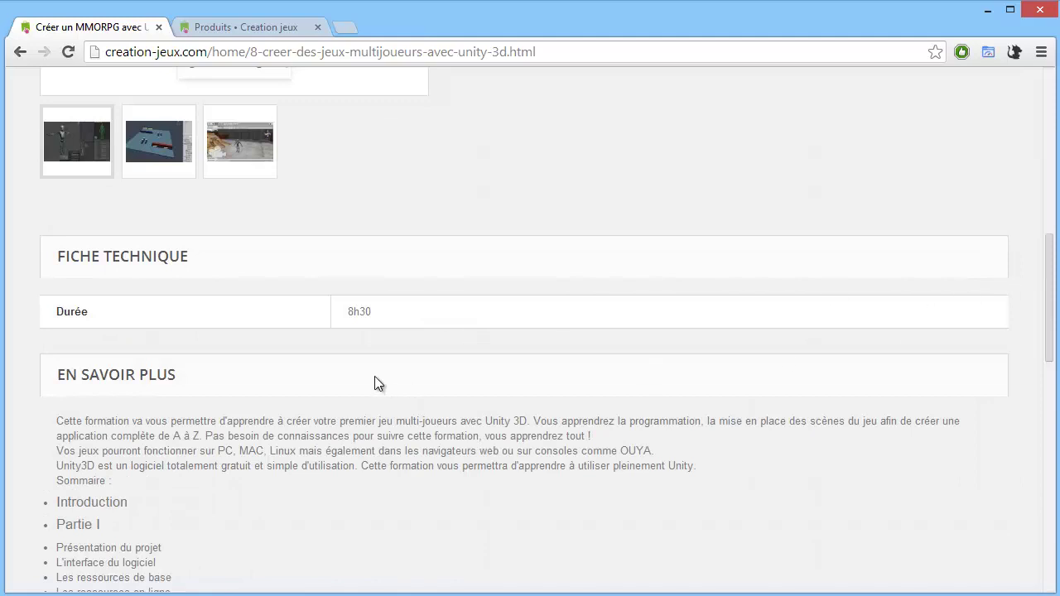
# Step: Read the course description and outline down to the Avis section, and return to the product's price and order options
pyautogui.scroll(-3, 316, 386)
pyautogui.scroll(-1, 306, 381)
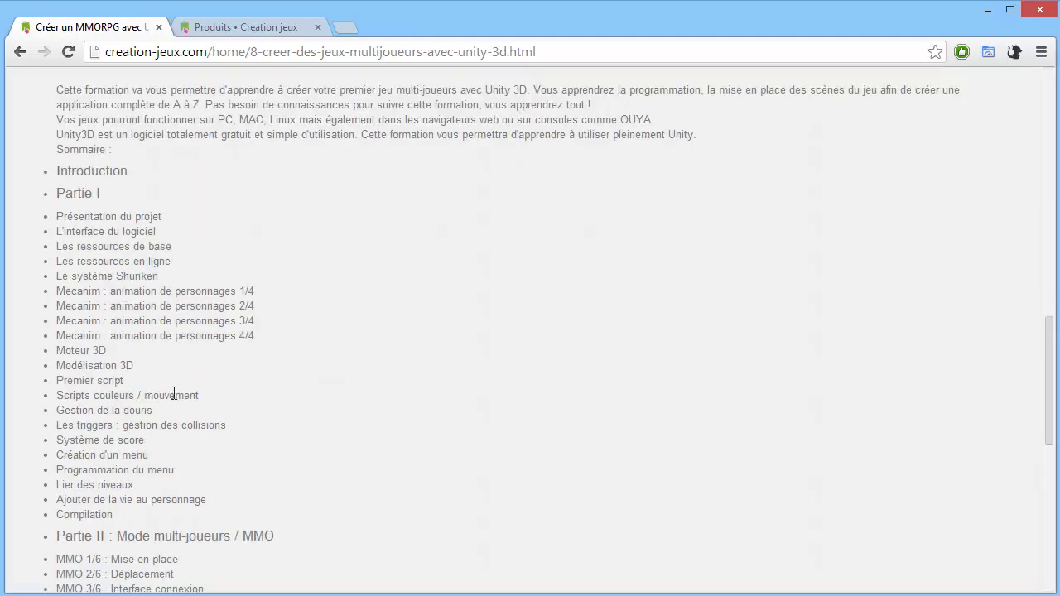
pyautogui.scroll(-4, 174, 392)
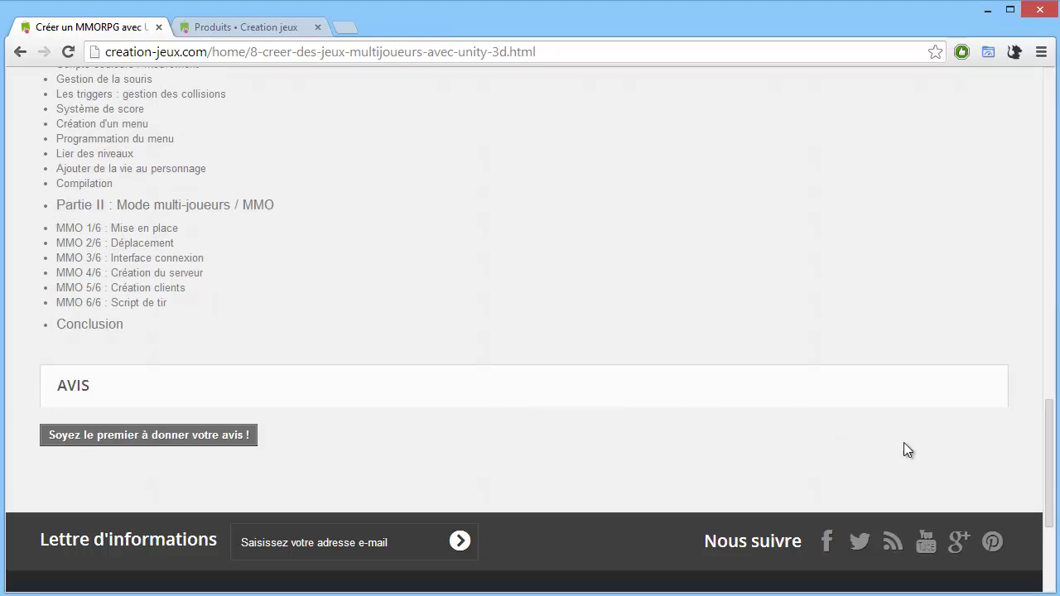
pyautogui.moveTo(1049, 474); pyautogui.dragTo(1017, 185)
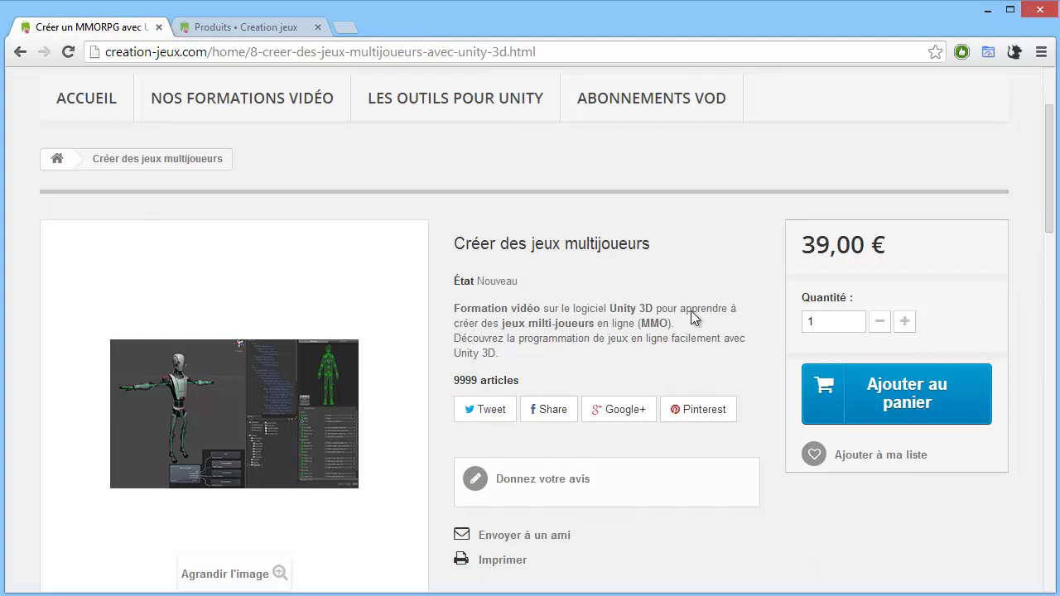
# Step: Add the multiplayer games course to the cart and open its order to review the cart contents, recap and billing address
pyautogui.click(894, 402)
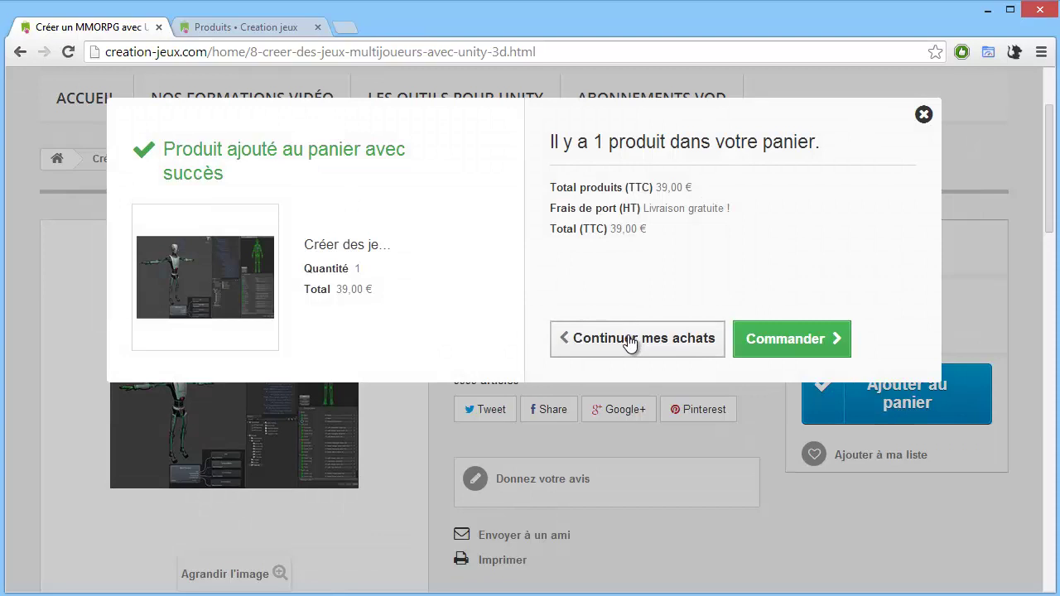
pyautogui.click(816, 339)
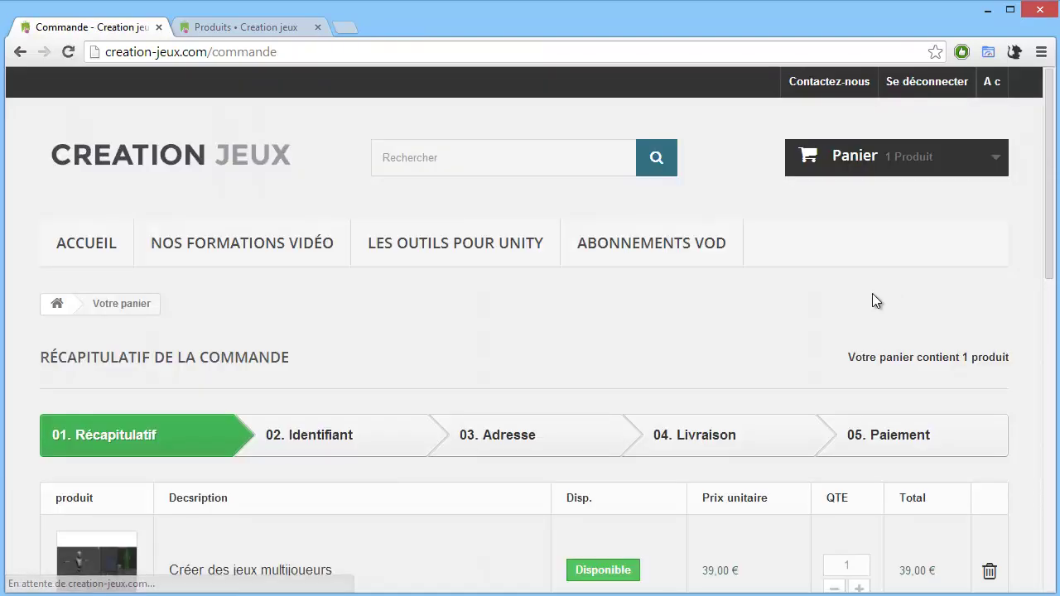
pyautogui.moveTo(880, 155)
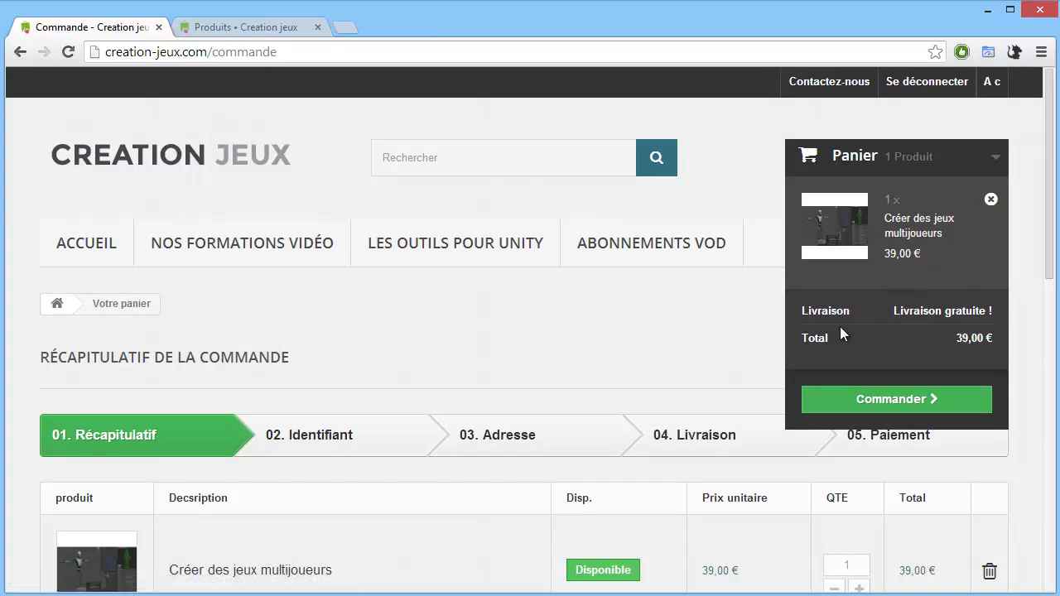
pyautogui.scroll(-3, 840, 326)
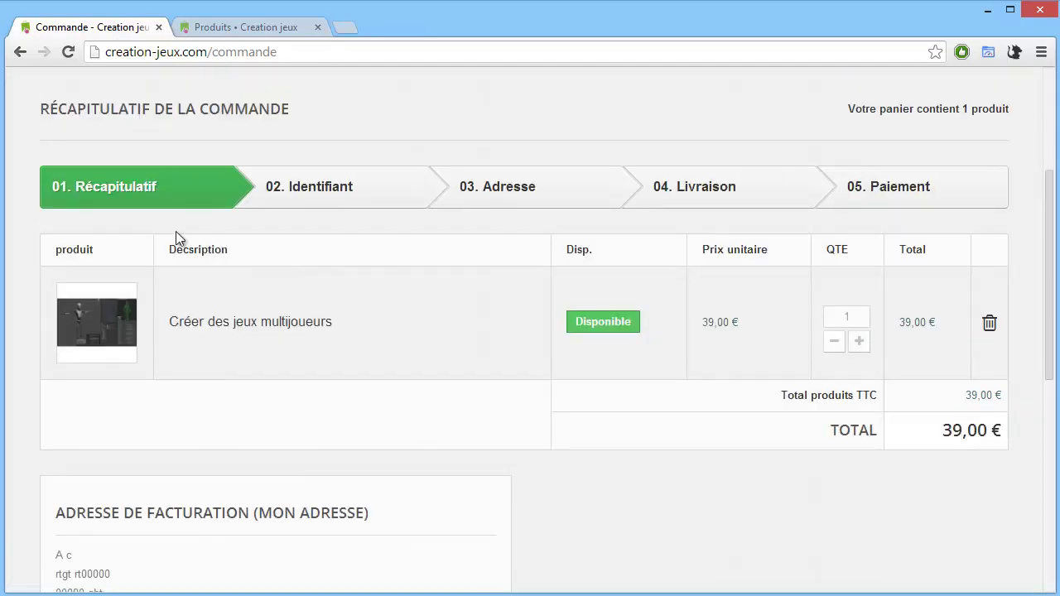
pyautogui.scroll(-5, 620, 355)
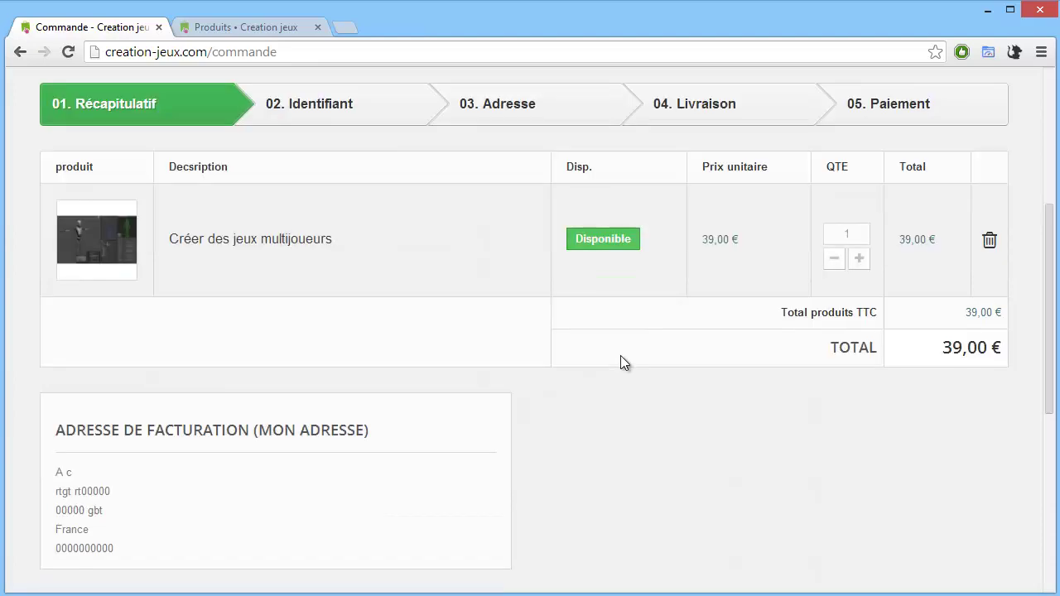
pyautogui.scroll(4, 638, 422)
pyautogui.scroll(-3, 753, 431)
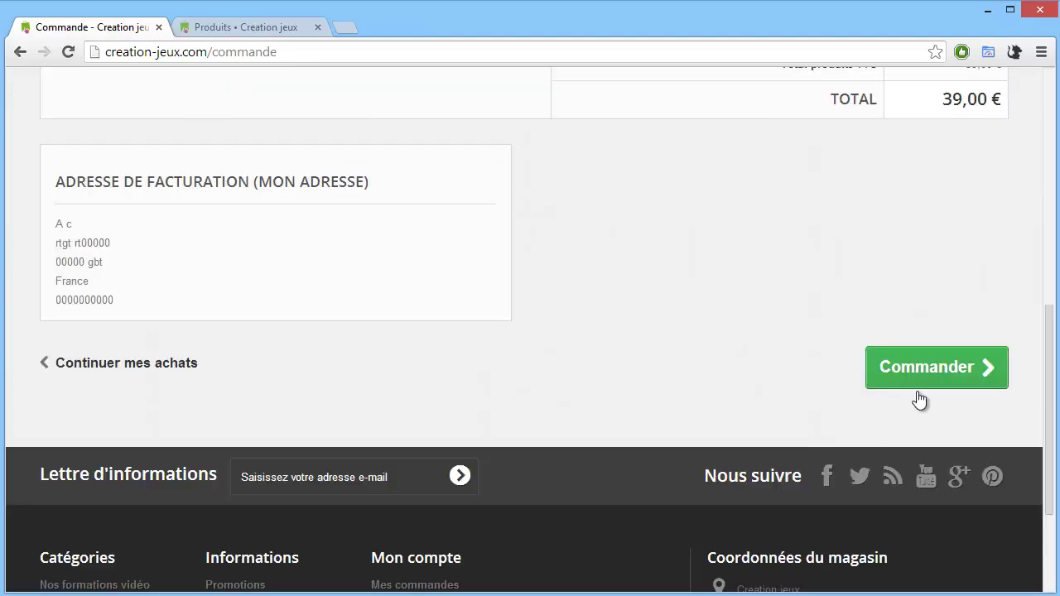
# Step: Proceed to the order's Adresse stage and review the billing address options and the order message field
pyautogui.click(916, 383)
pyautogui.scroll(-3, 792, 399)
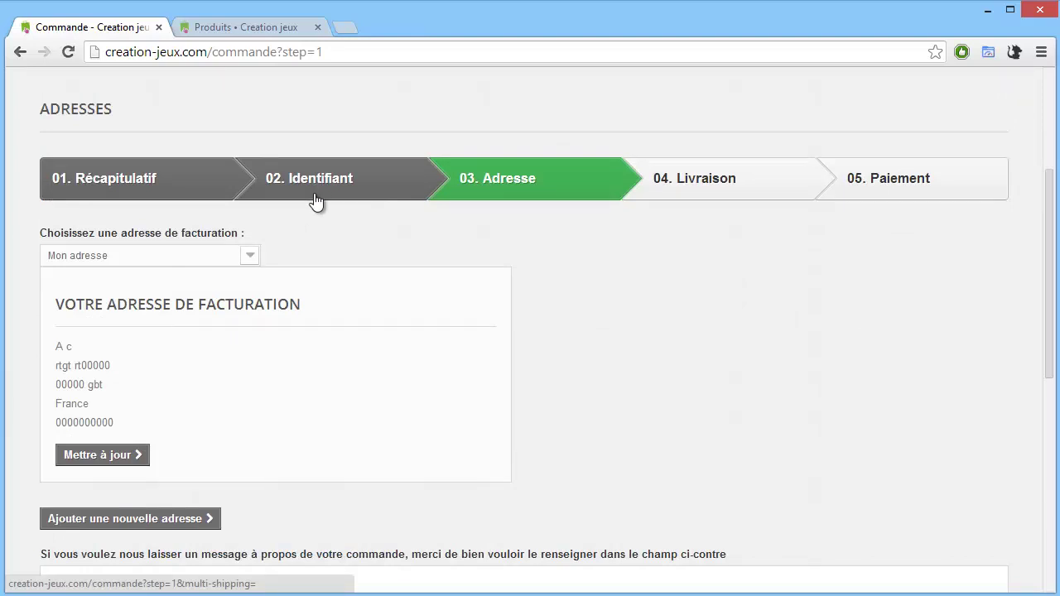
pyautogui.scroll(-2, 356, 244)
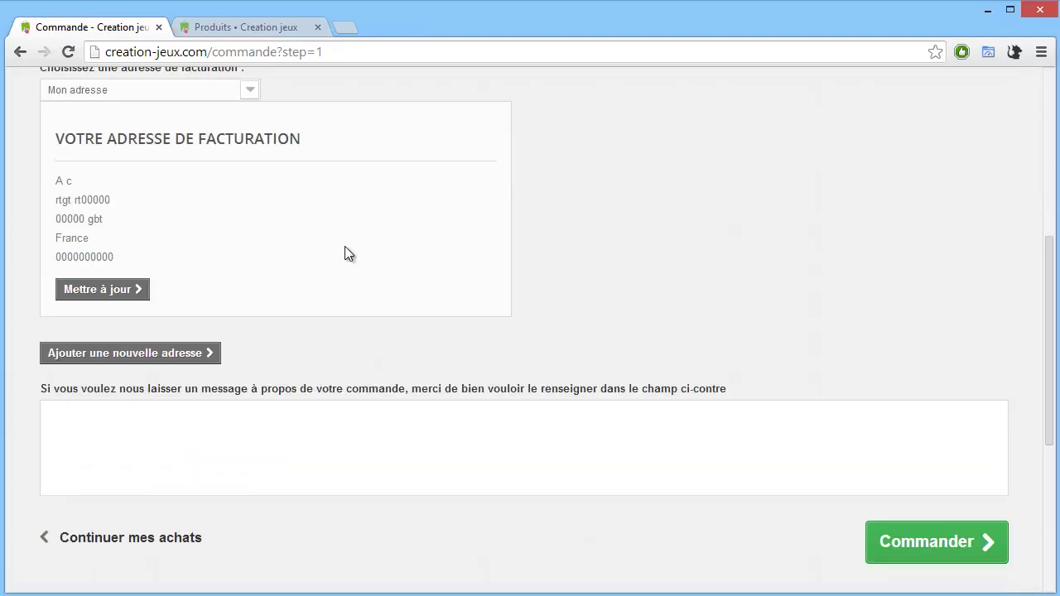
pyautogui.scroll(-1, 762, 417)
pyautogui.scroll(6, 201, 482)
pyautogui.scroll(-2, 203, 456)
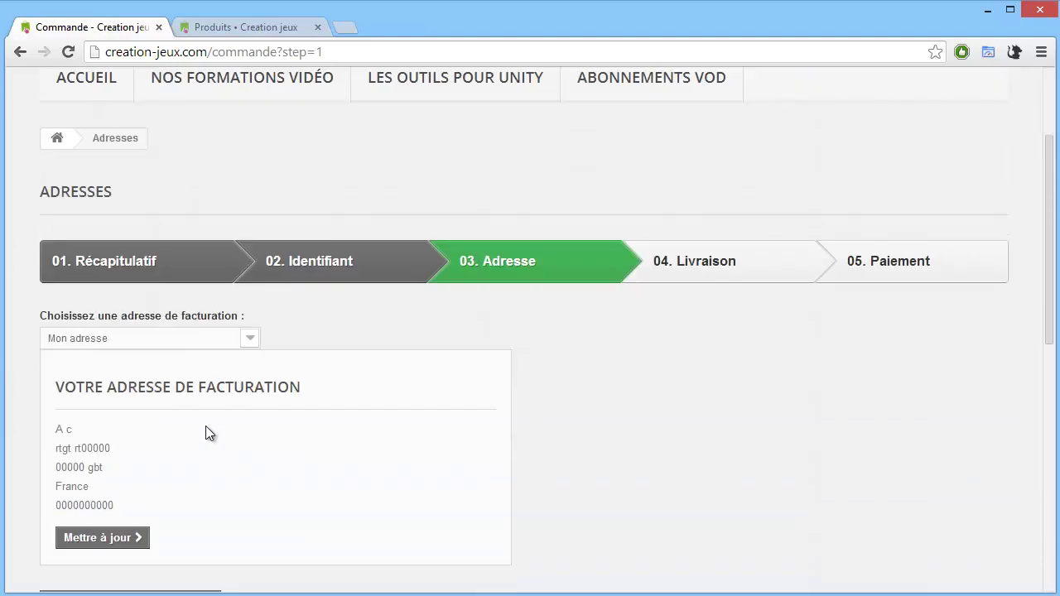
pyautogui.scroll(-4, 580, 419)
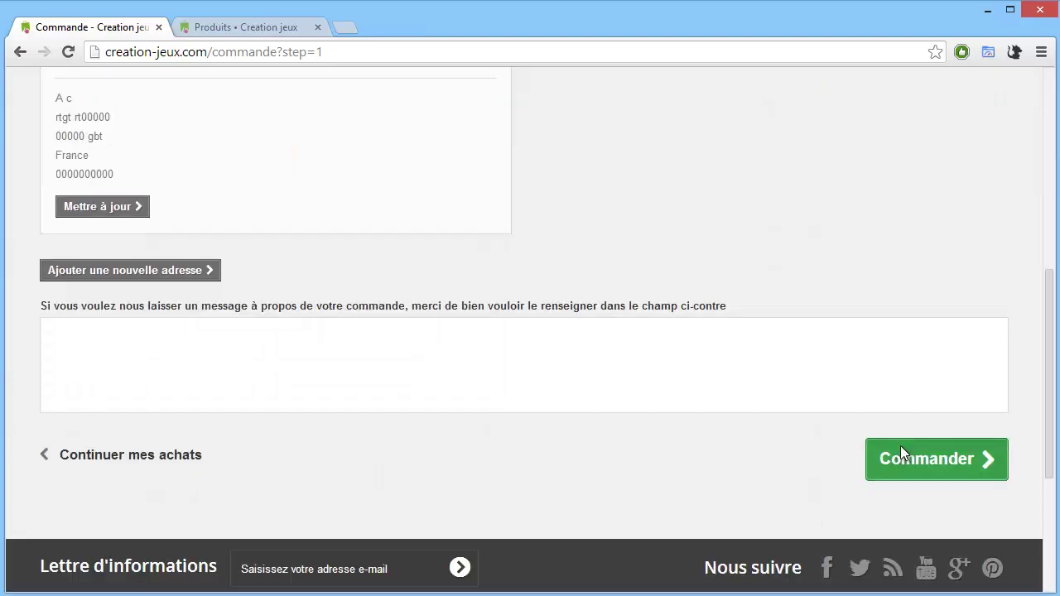
# Step: Continue the order through the Adresse and Livraison stages to Paiement, with the terms of sale accepted
pyautogui.click(901, 451)
pyautogui.scroll(-1, 650, 406)
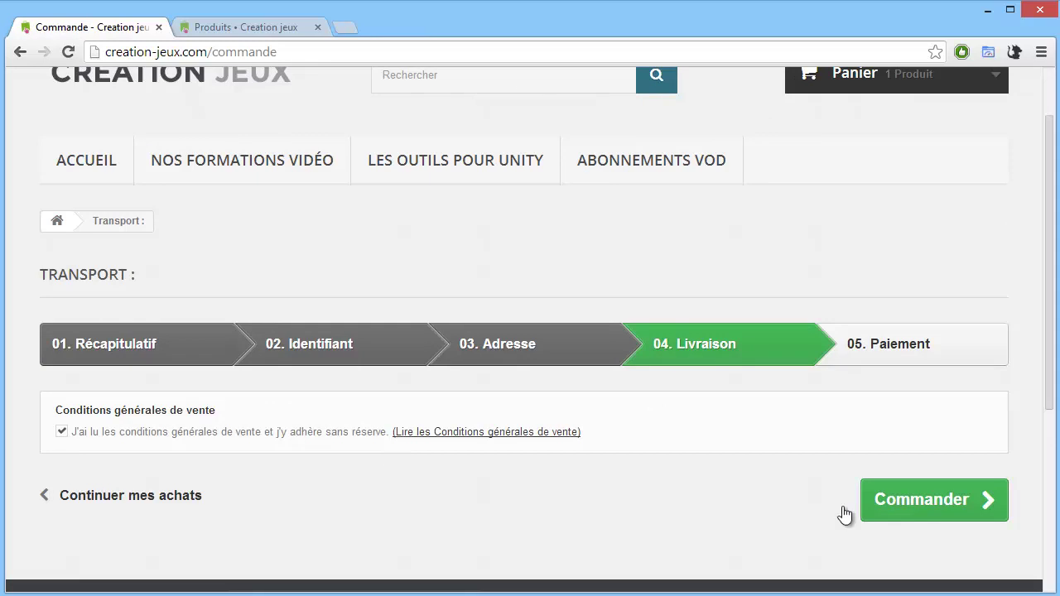
pyautogui.click(919, 507)
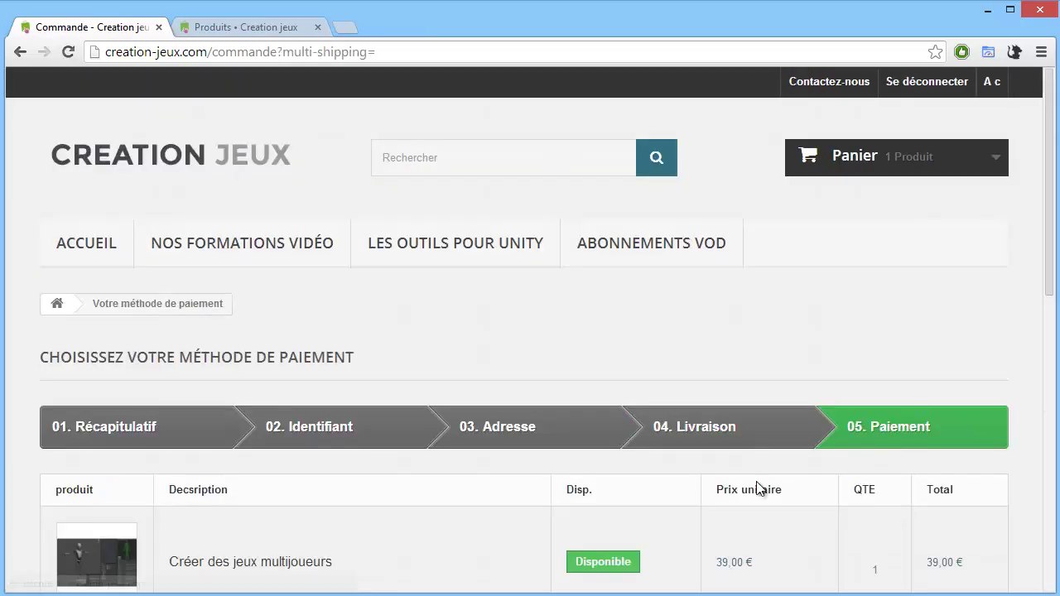
# Step: Examine the order recap, the available payment method and the footer information on the payment page
pyautogui.scroll(-3, 645, 450)
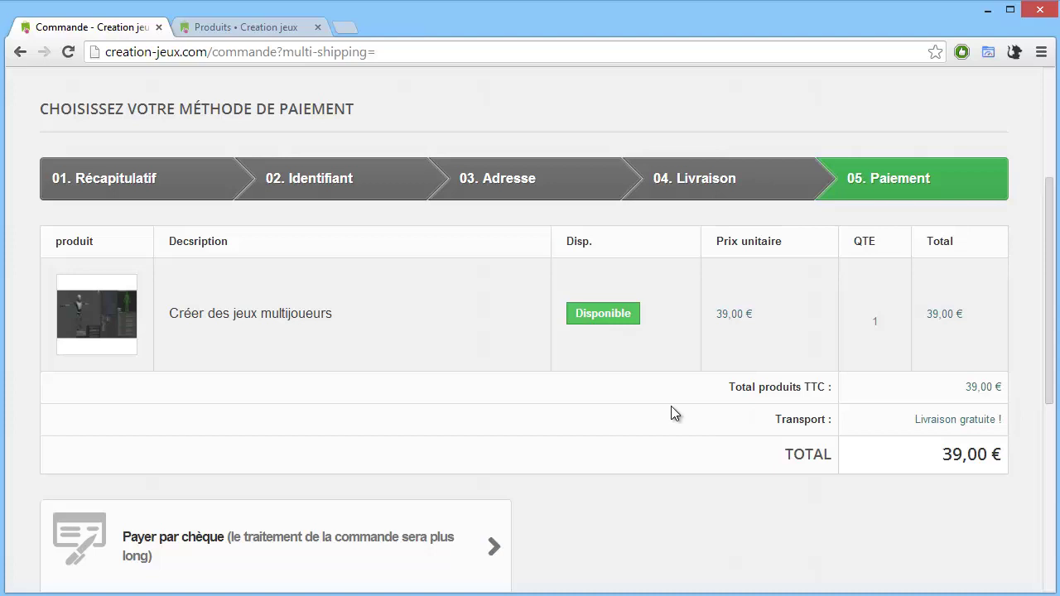
pyautogui.scroll(-2, 522, 429)
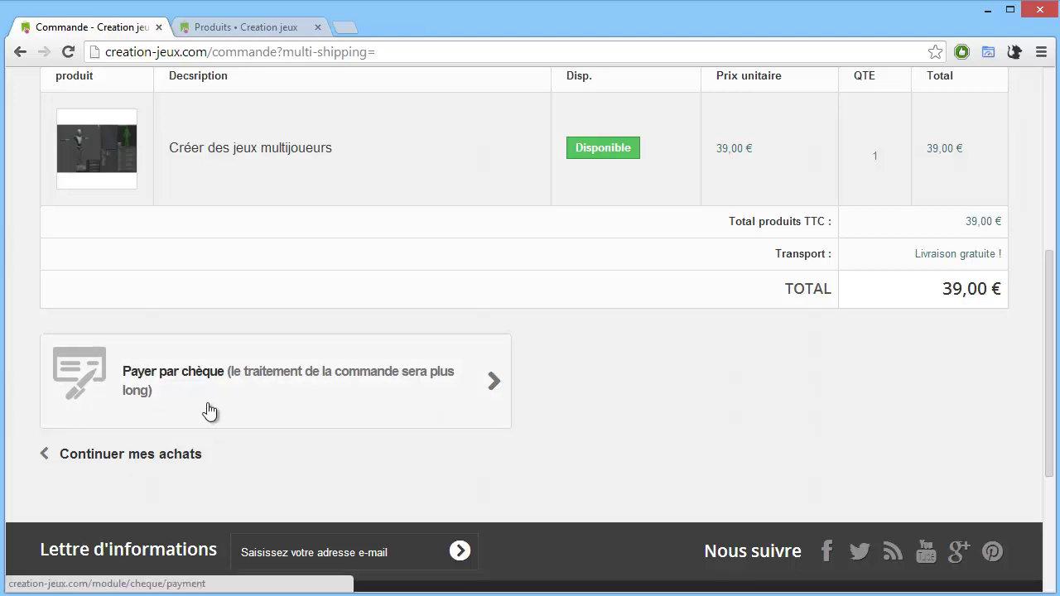
pyautogui.scroll(-1, 214, 406)
pyautogui.scroll(-1, 219, 398)
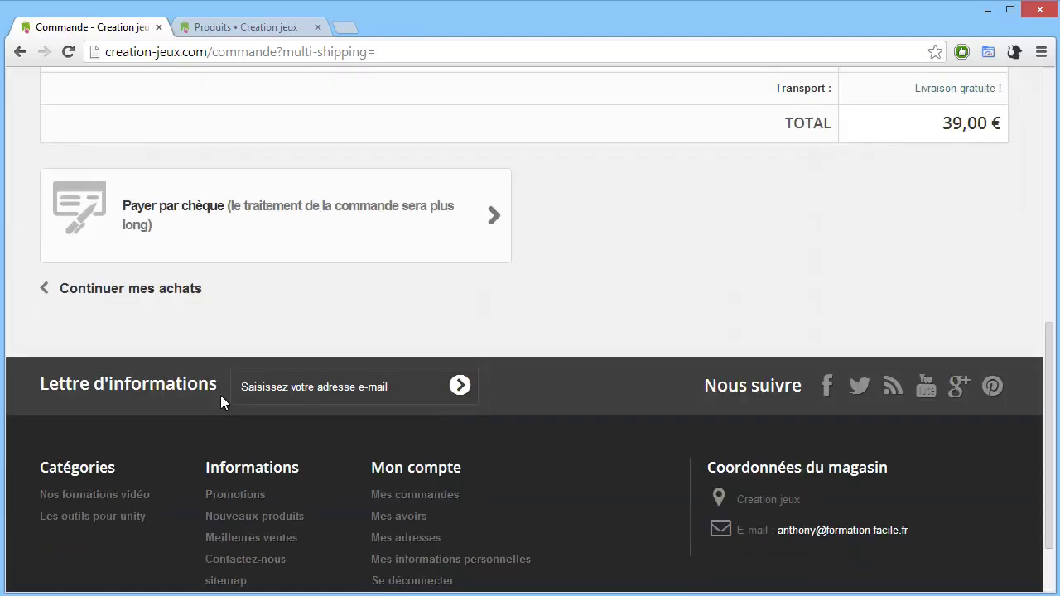
pyautogui.scroll(-1, 221, 395)
pyautogui.scroll(9, 221, 403)
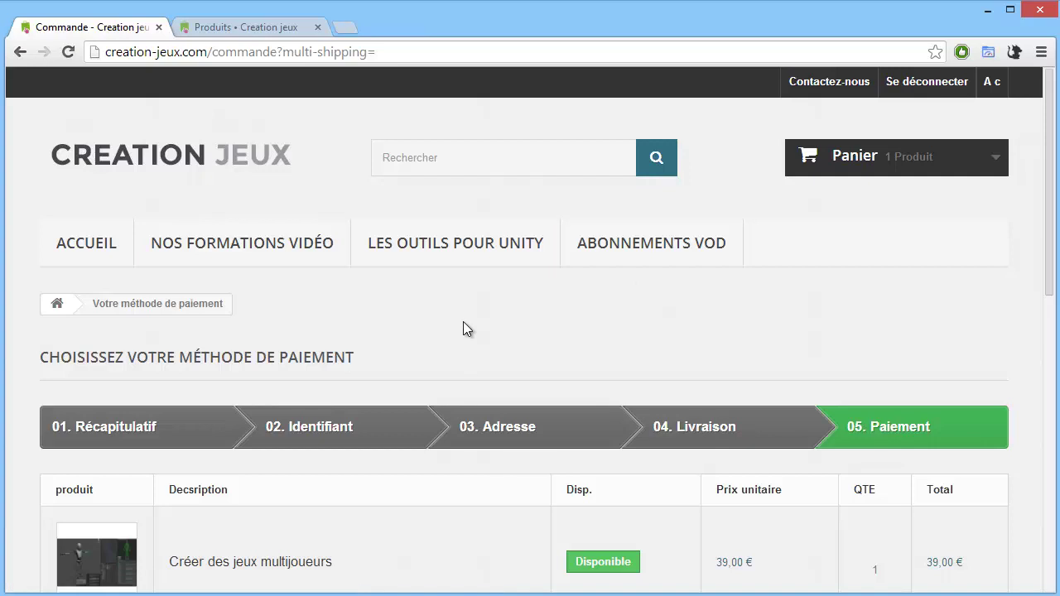
pyautogui.scroll(-2, 331, 390)
pyautogui.scroll(2, 165, 205)
# Step: Return to the shop's home page and view the product listed under Nouveautés
pyautogui.click(166, 157)
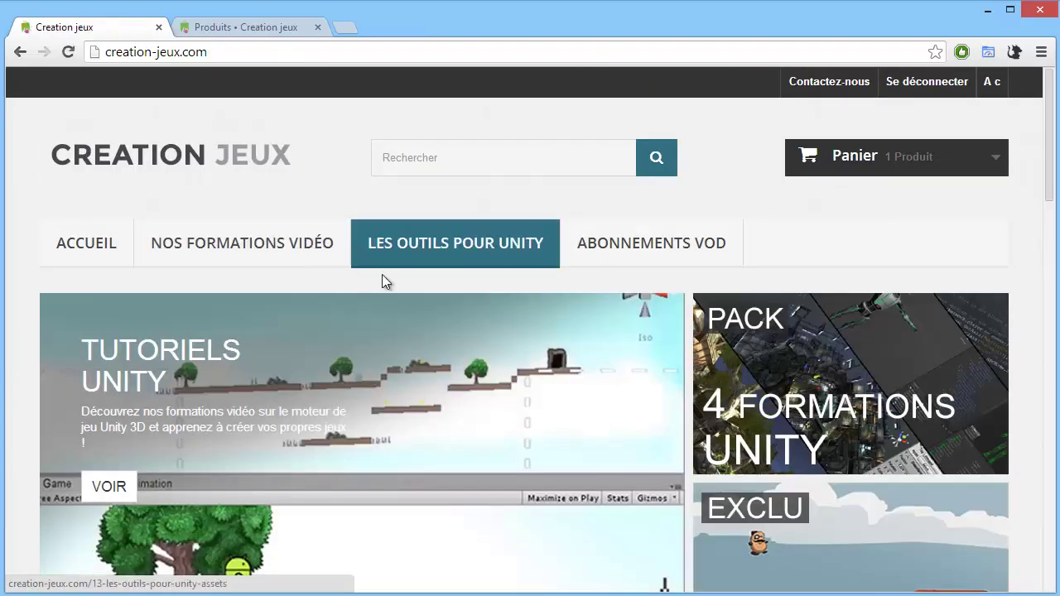
pyautogui.scroll(-2, 393, 291)
pyautogui.scroll(-4, 393, 292)
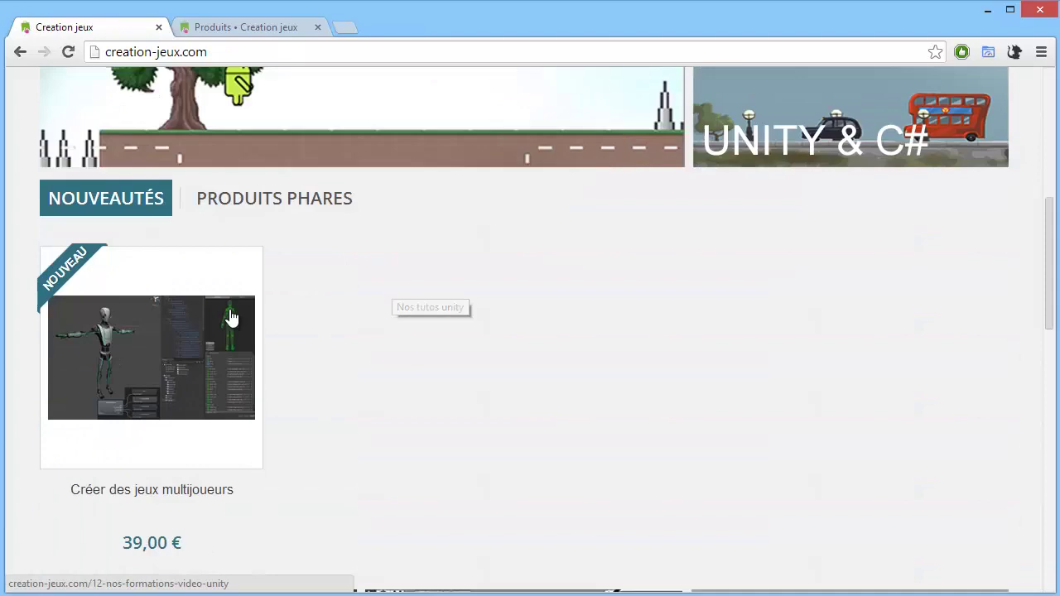
# Step: Switch to the PrestaShop back office and start a new product from the catalogue's product list
pyautogui.click(252, 26)
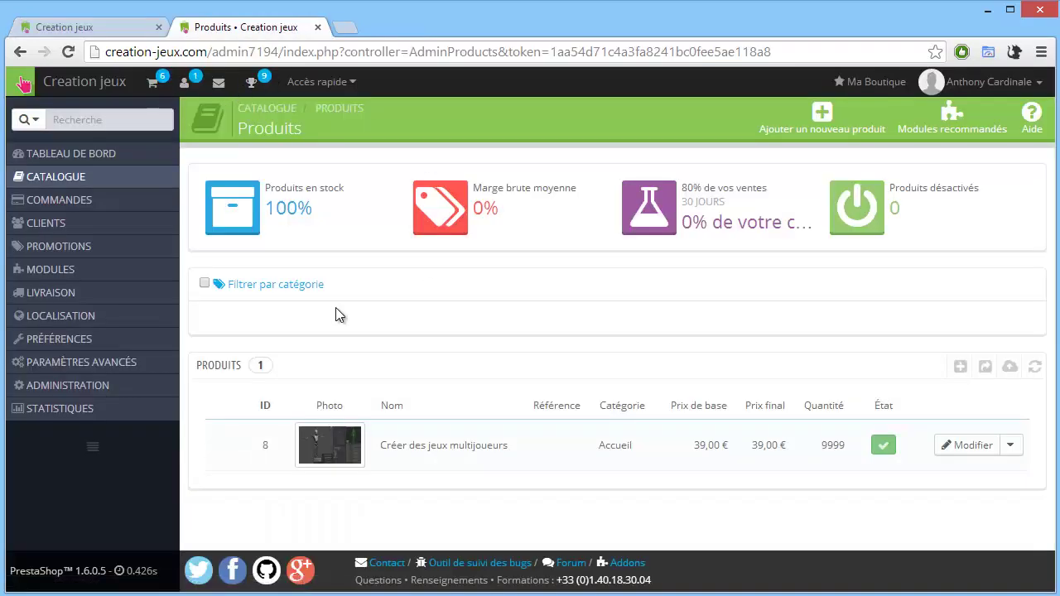
pyautogui.moveTo(52, 176)
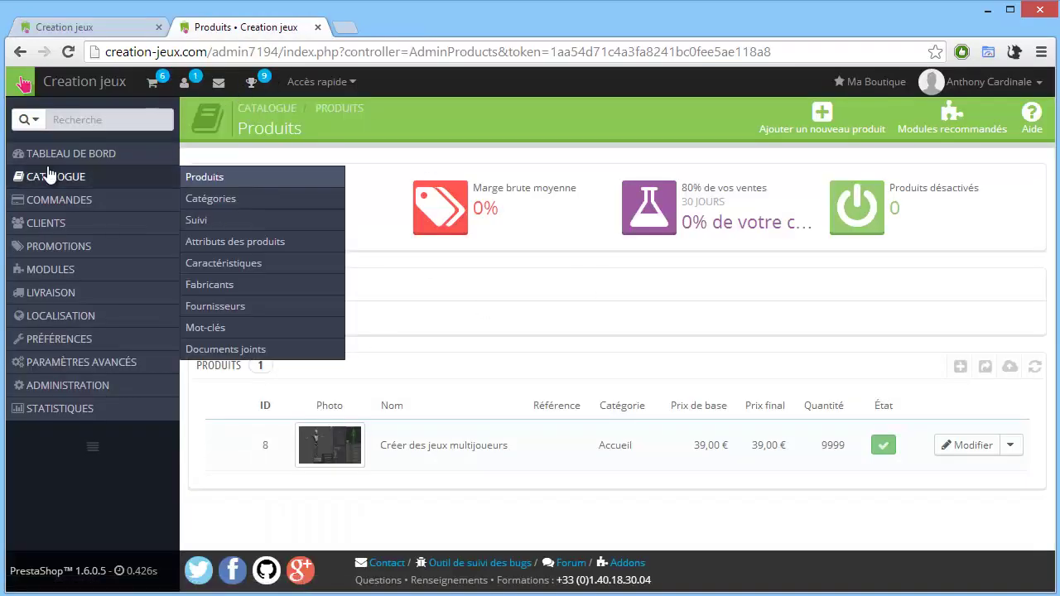
pyautogui.click(220, 177)
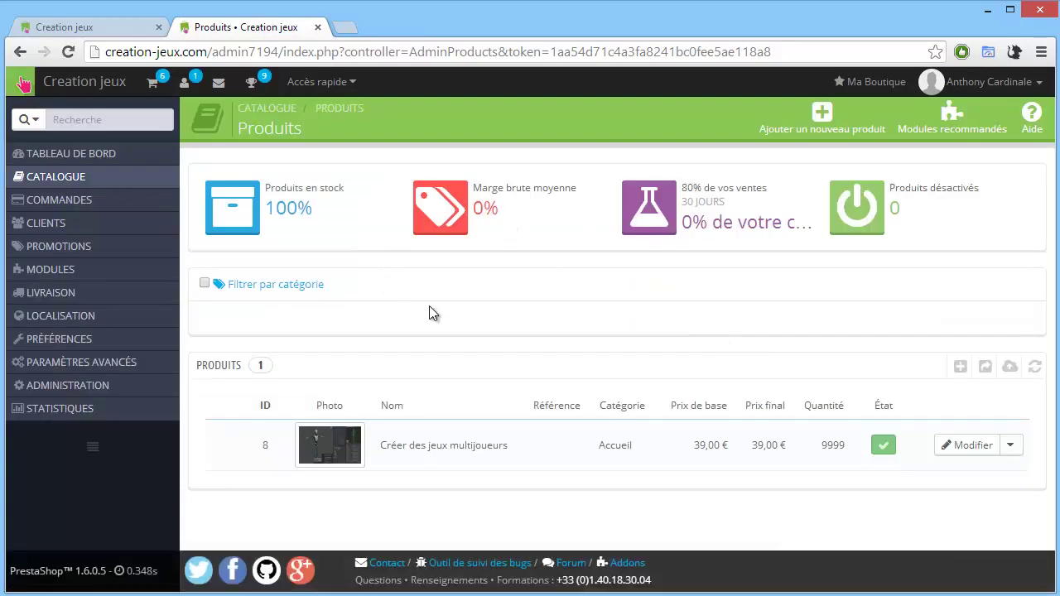
pyautogui.click(961, 368)
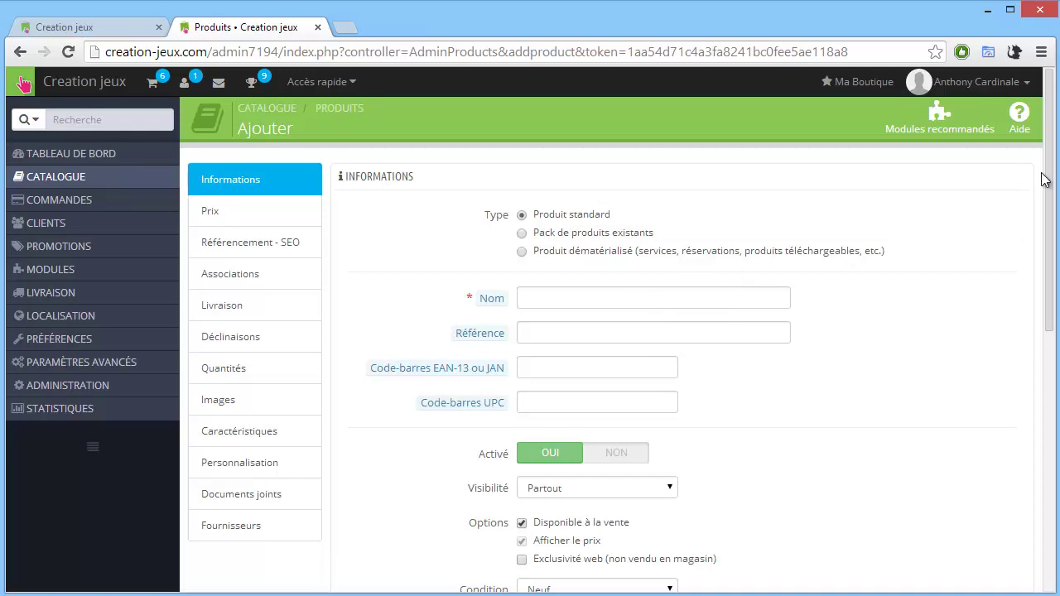
# Step: Look through the new product's Informations fields, from type and name down to summary, description and keywords
pyautogui.scroll(-3, 1040, 215)
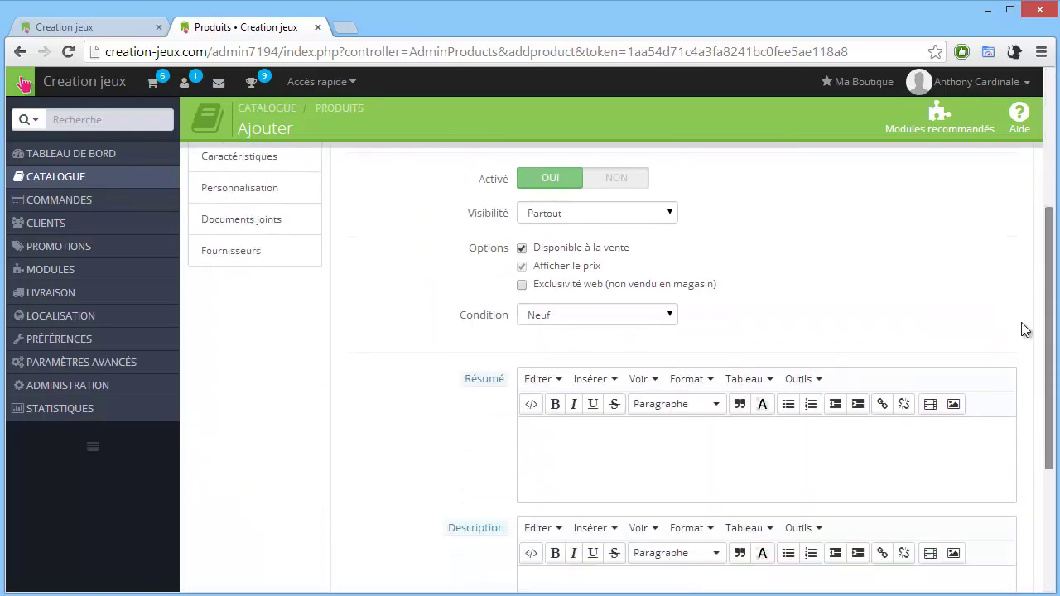
pyautogui.scroll(-3, 1024, 329)
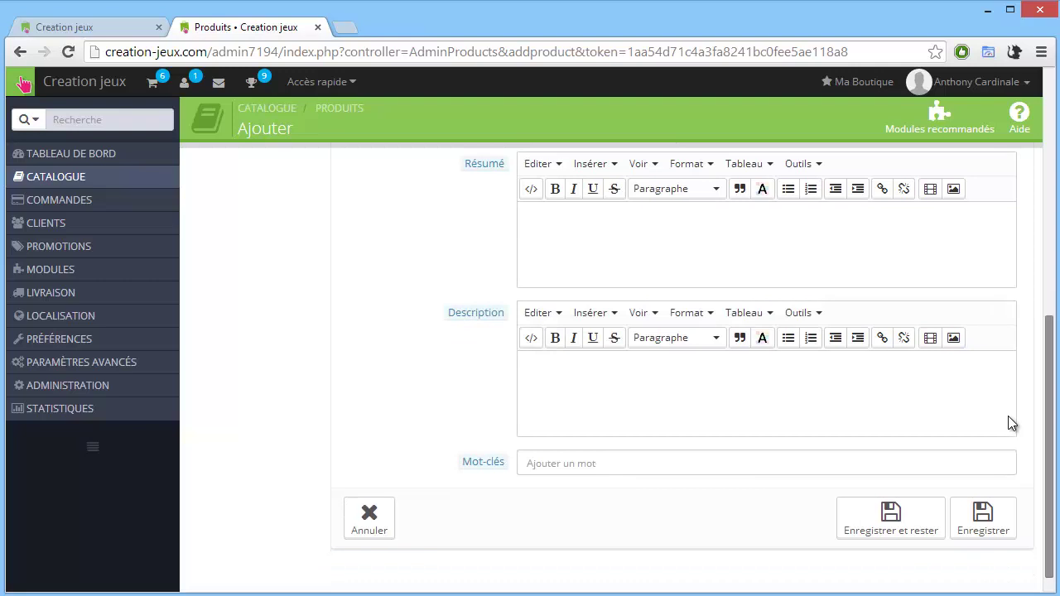
pyautogui.scroll(10, 1018, 332)
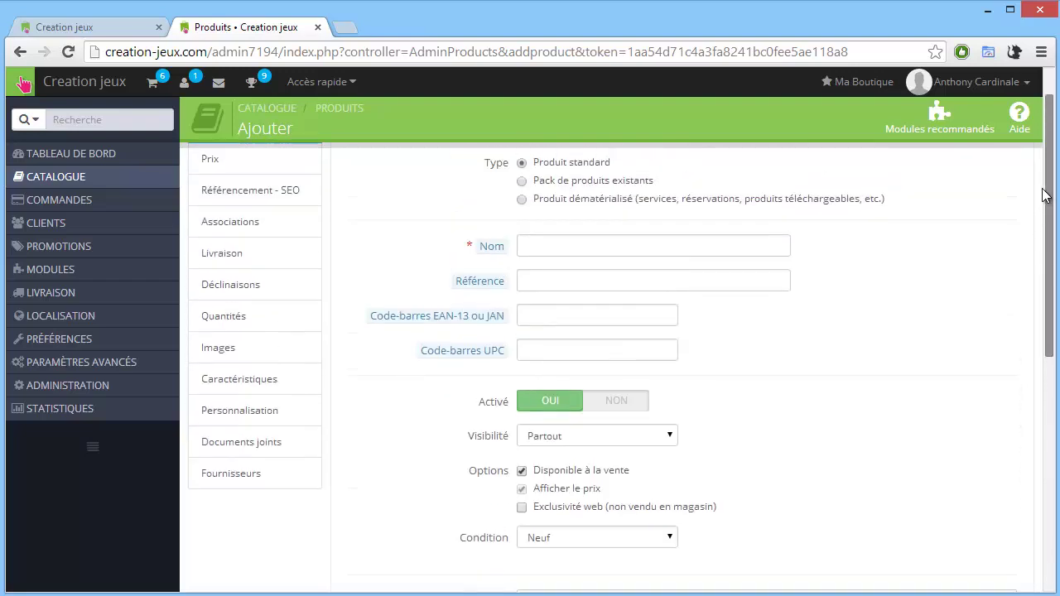
pyautogui.scroll(1, 1046, 196)
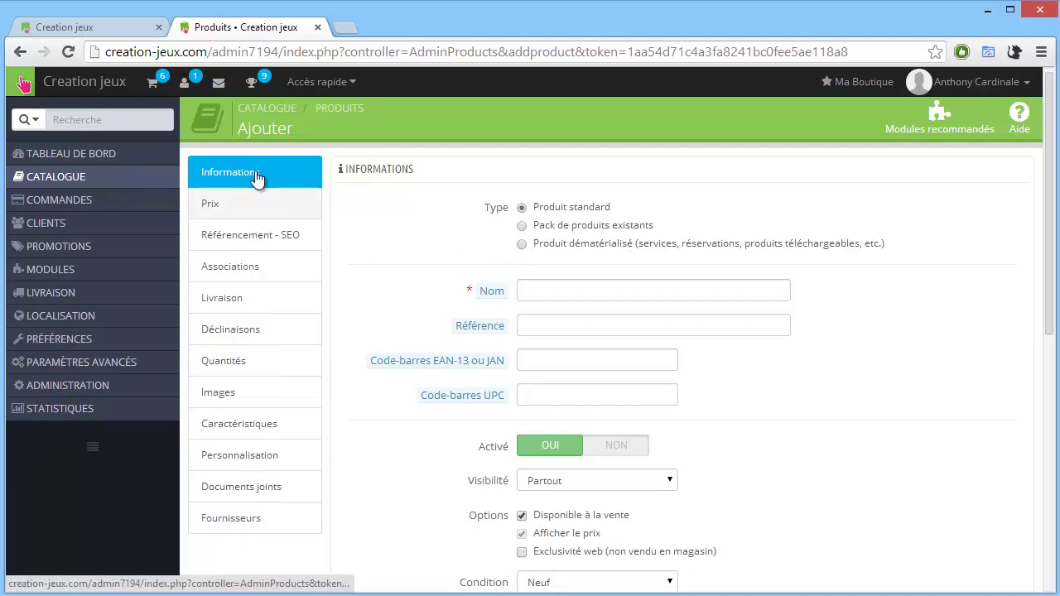
# Step: Compare the product sections offered for Produit dématérialisé and Produit standard, leaving the type on Produit standard
pyautogui.click(522, 244)
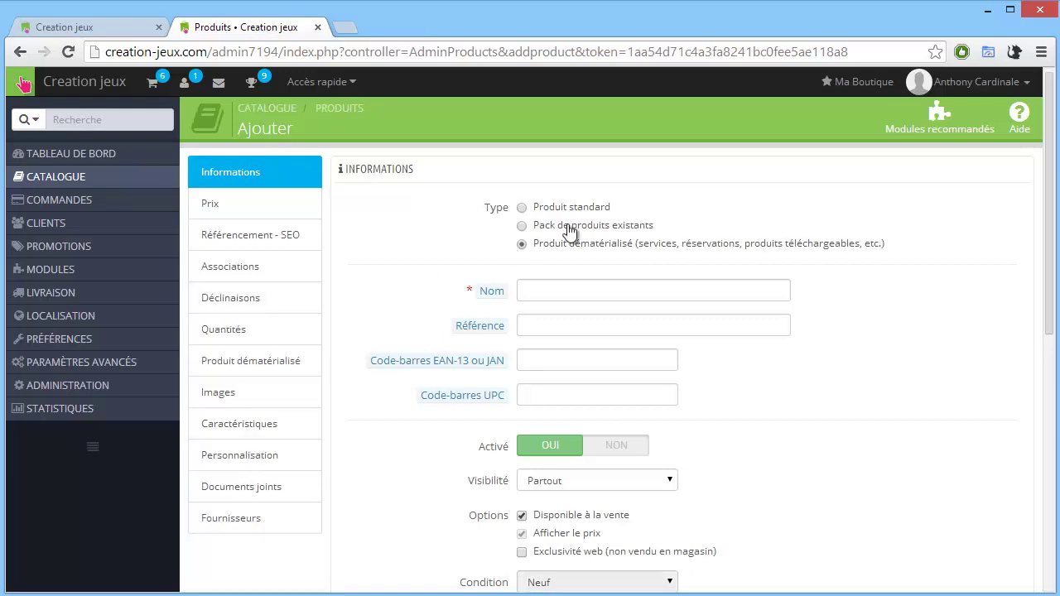
pyautogui.click(524, 207)
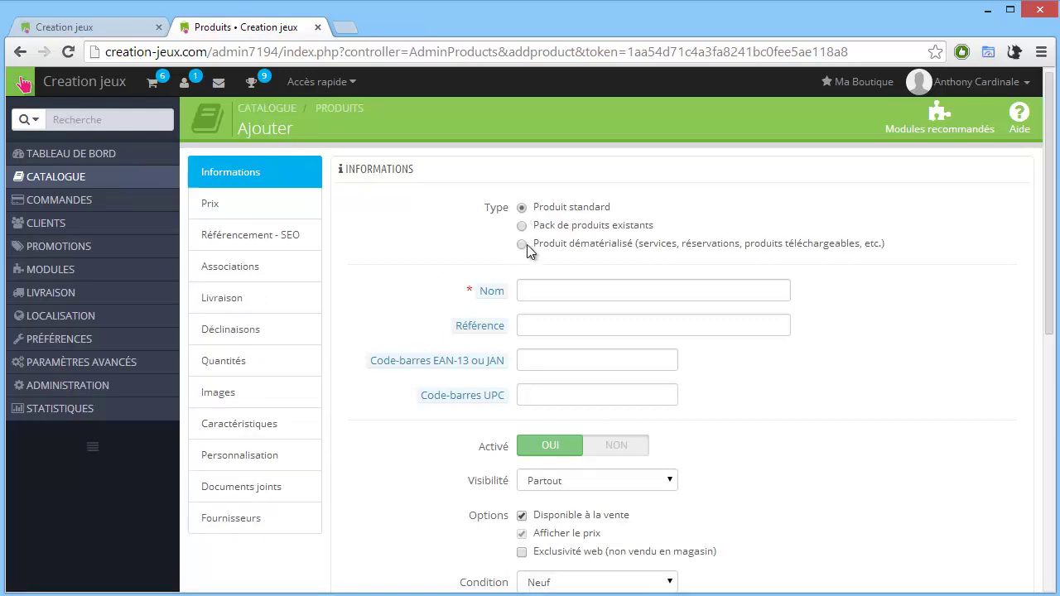
pyautogui.click(525, 245)
pyautogui.click(522, 208)
pyautogui.click(523, 245)
pyautogui.click(525, 209)
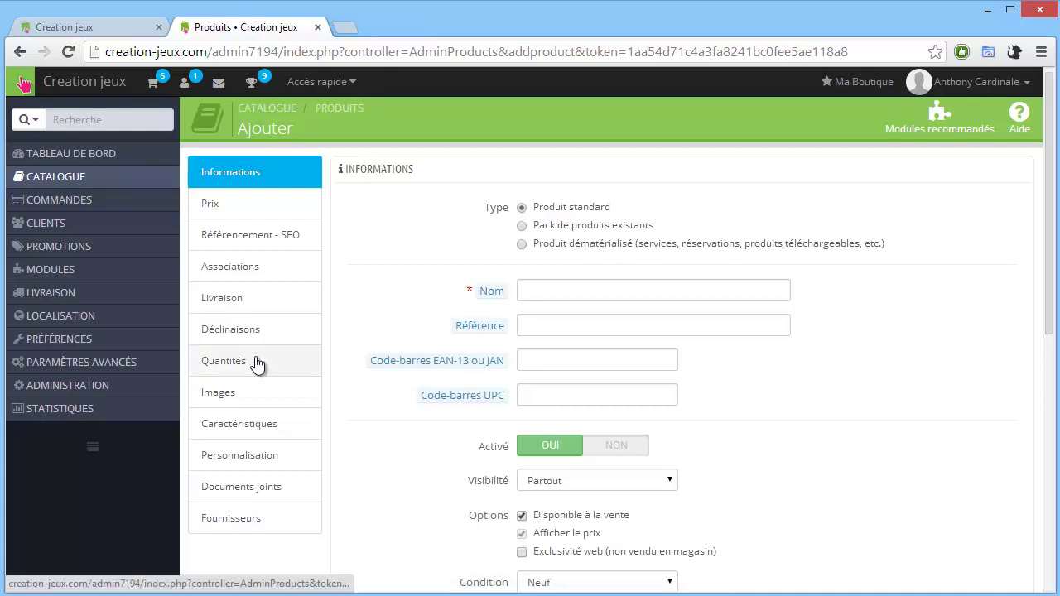
pyautogui.click(522, 244)
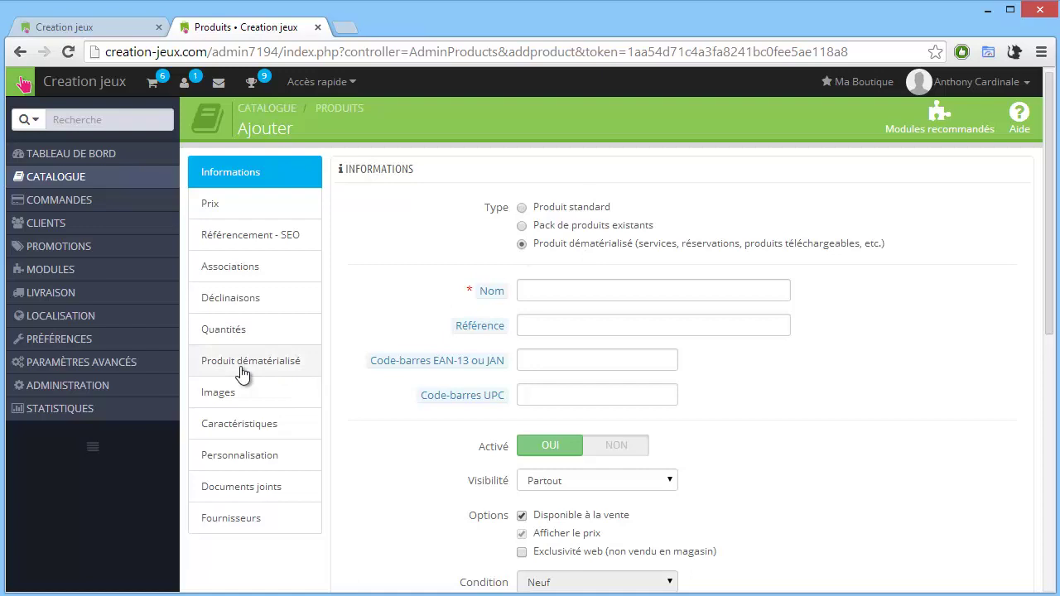
pyautogui.click(522, 207)
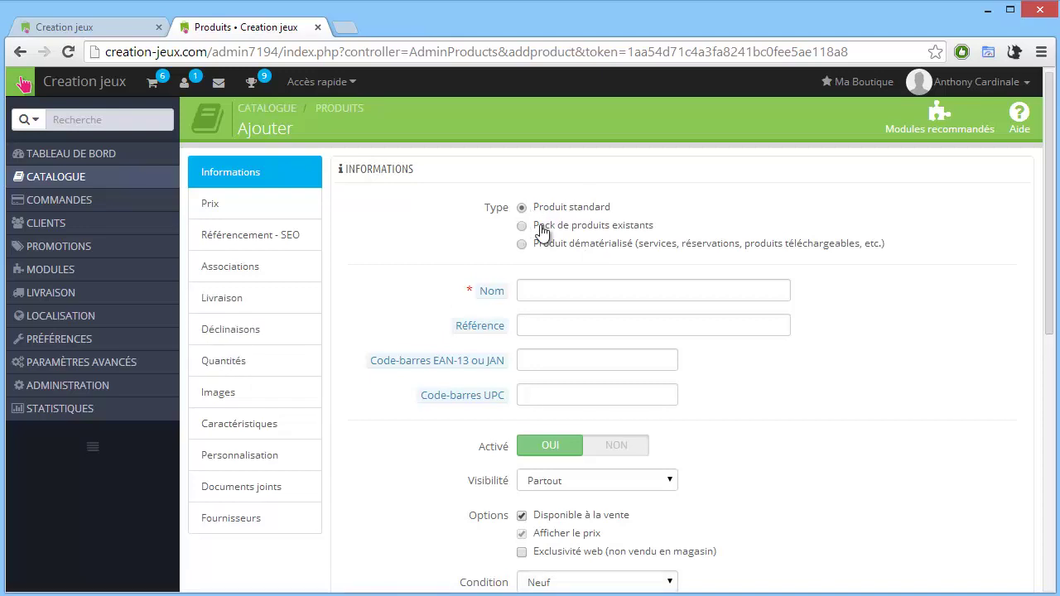
pyautogui.click(522, 244)
pyautogui.click(522, 208)
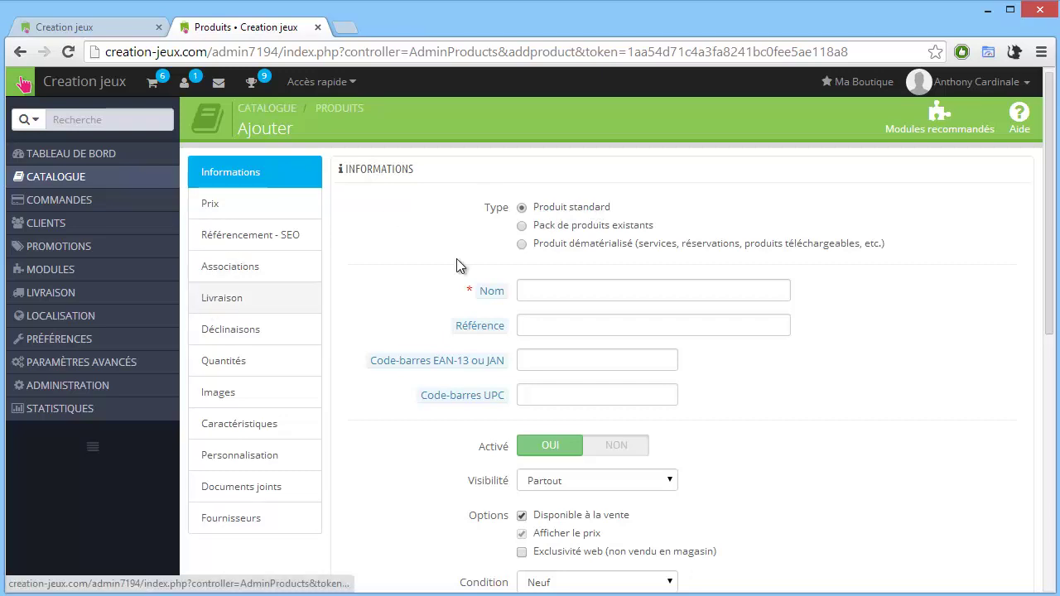
# Step: Keep the product type on Produit standard and name the product "Tshirt rouge en coton"
pyautogui.click(521, 245)
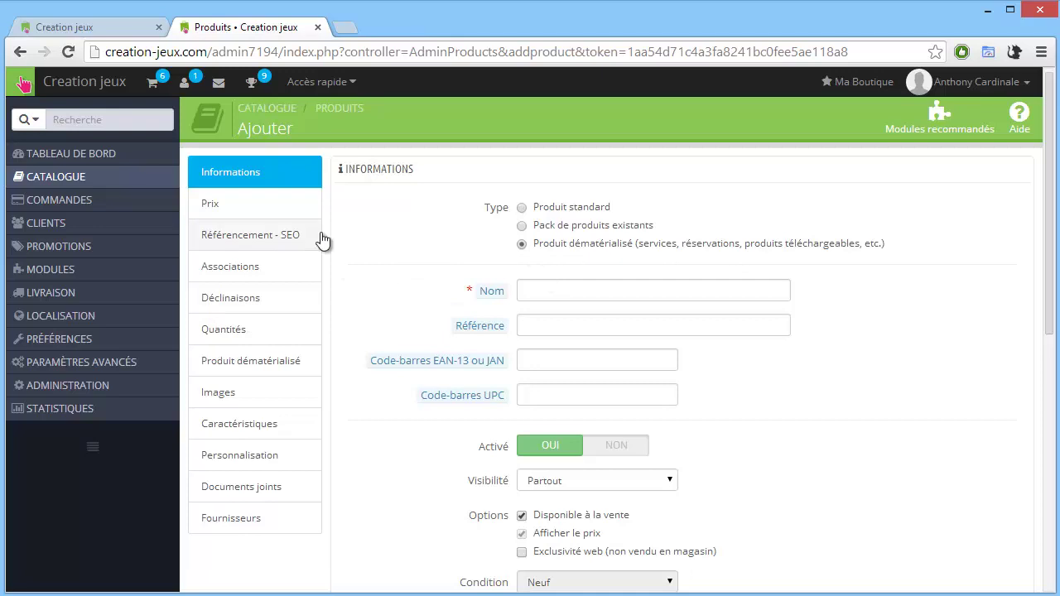
pyautogui.click(523, 207)
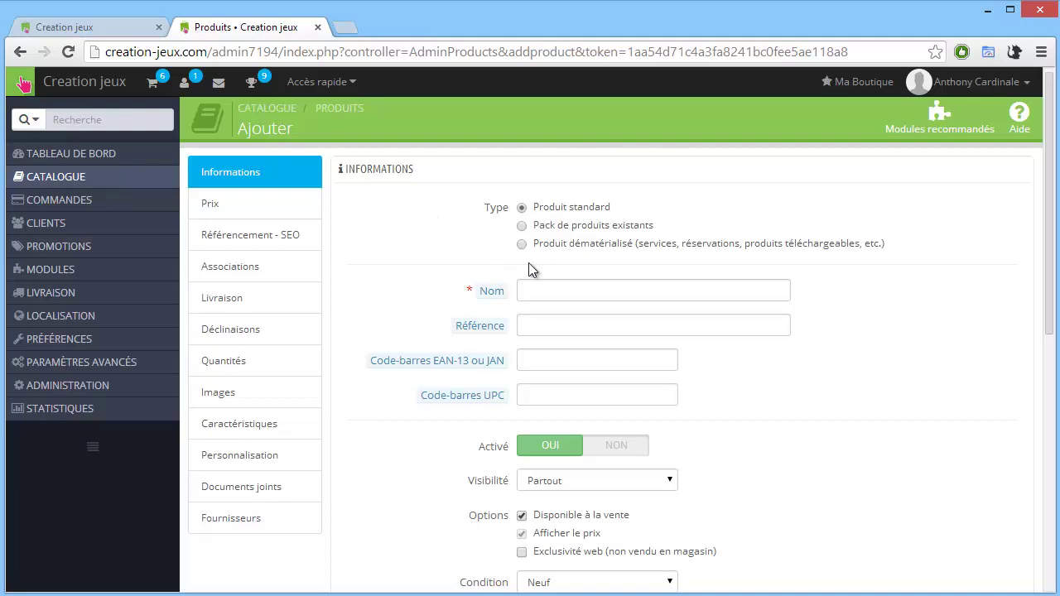
pyautogui.click(560, 301)
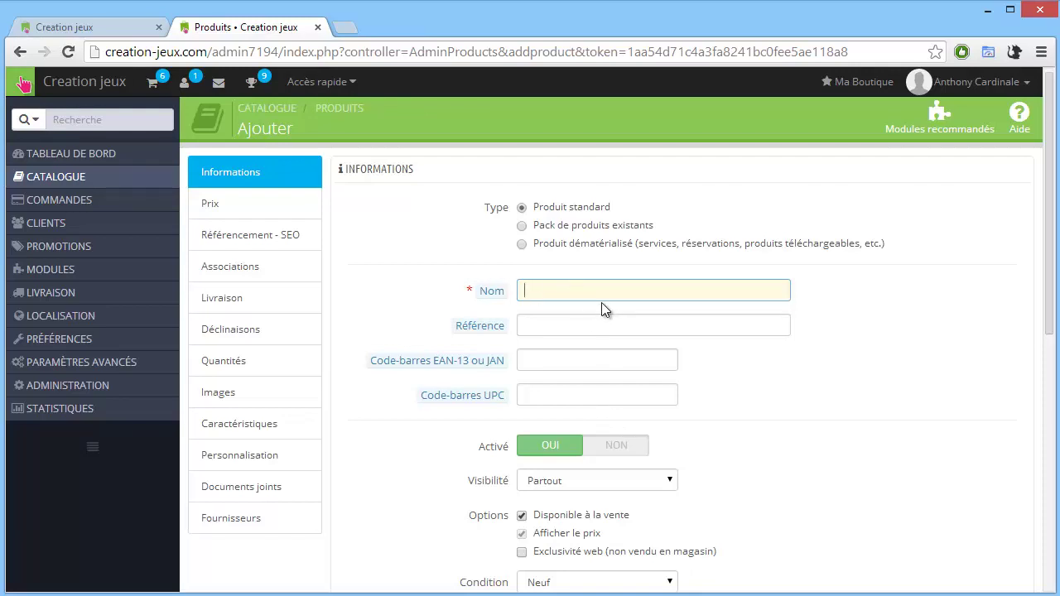
pyautogui.write('Tshirt rouge en coton')
pyautogui.click(494, 294)
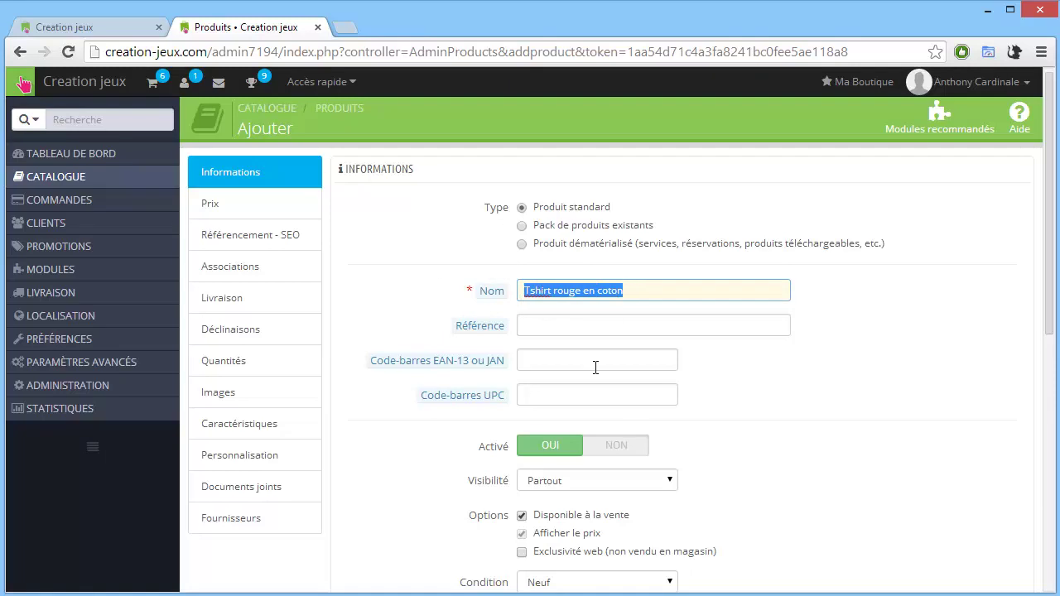
pyautogui.press('Tab')
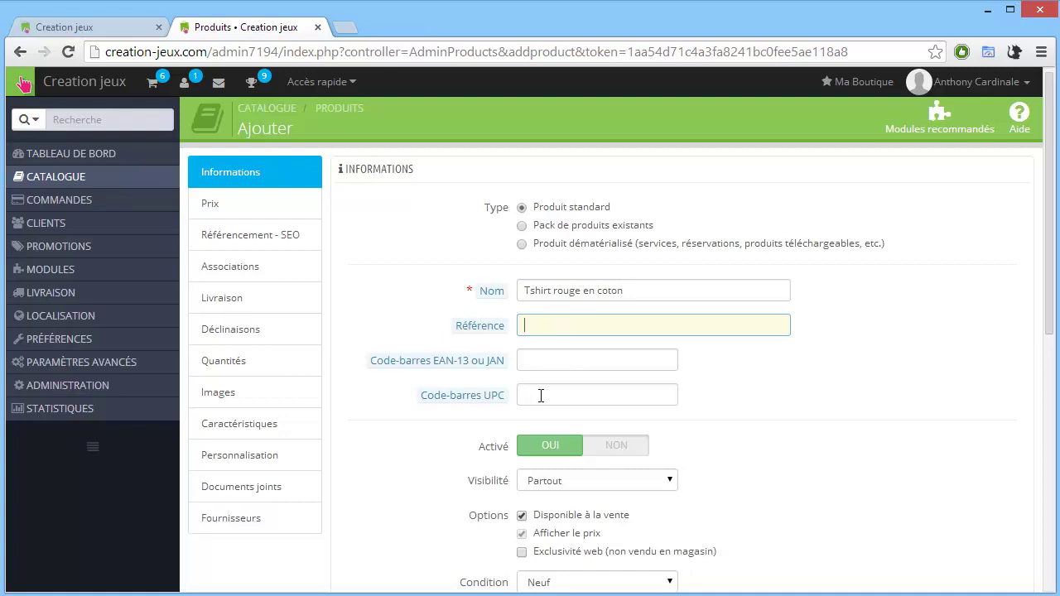
# Step: Examine the two barcode fields, Code-barres EAN-13 ou JAN and Code-barres UPC, without filling them in
pyautogui.click(544, 362)
pyautogui.click(539, 395)
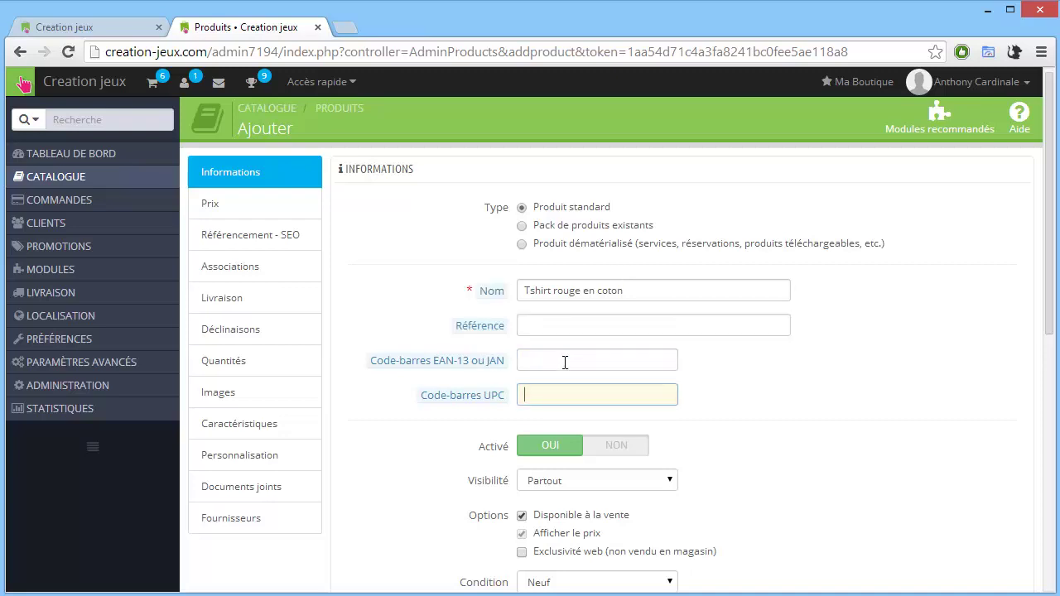
pyautogui.click(565, 362)
pyautogui.click(552, 393)
pyautogui.click(575, 362)
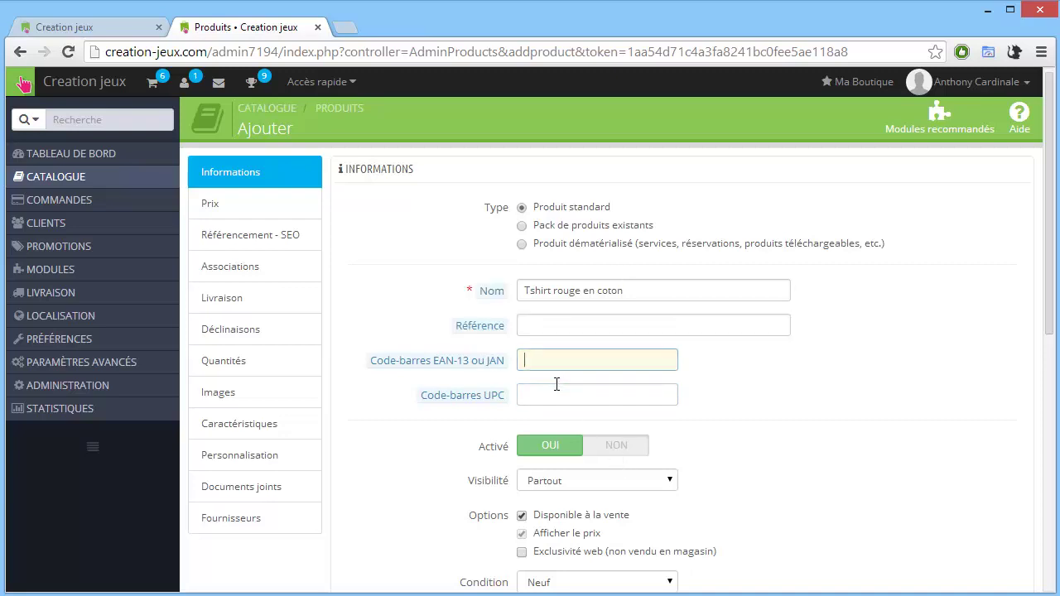
pyautogui.click(556, 389)
pyautogui.click(575, 362)
pyautogui.click(552, 392)
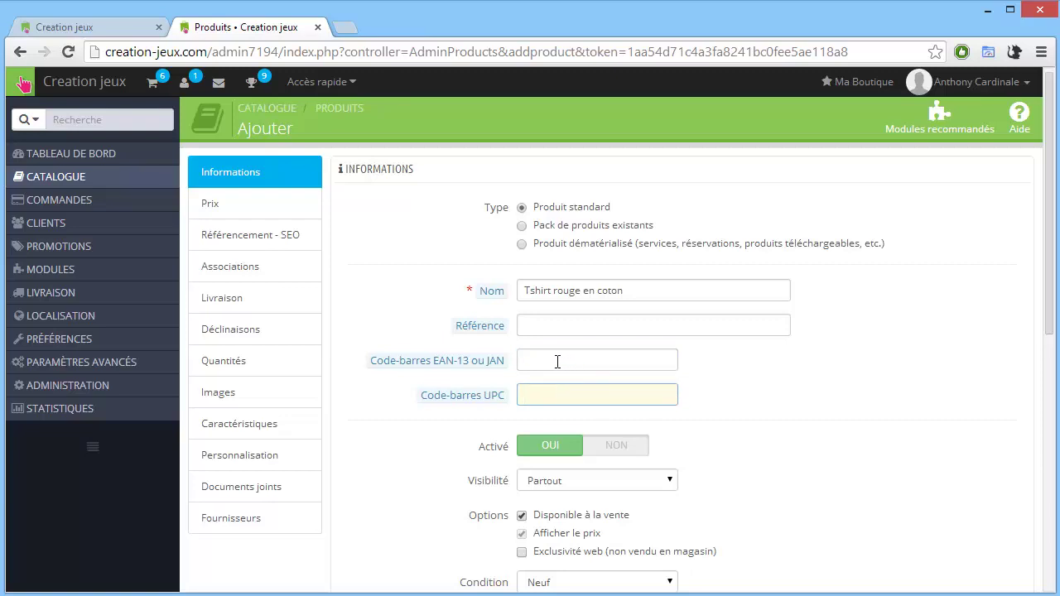
pyautogui.click(535, 360)
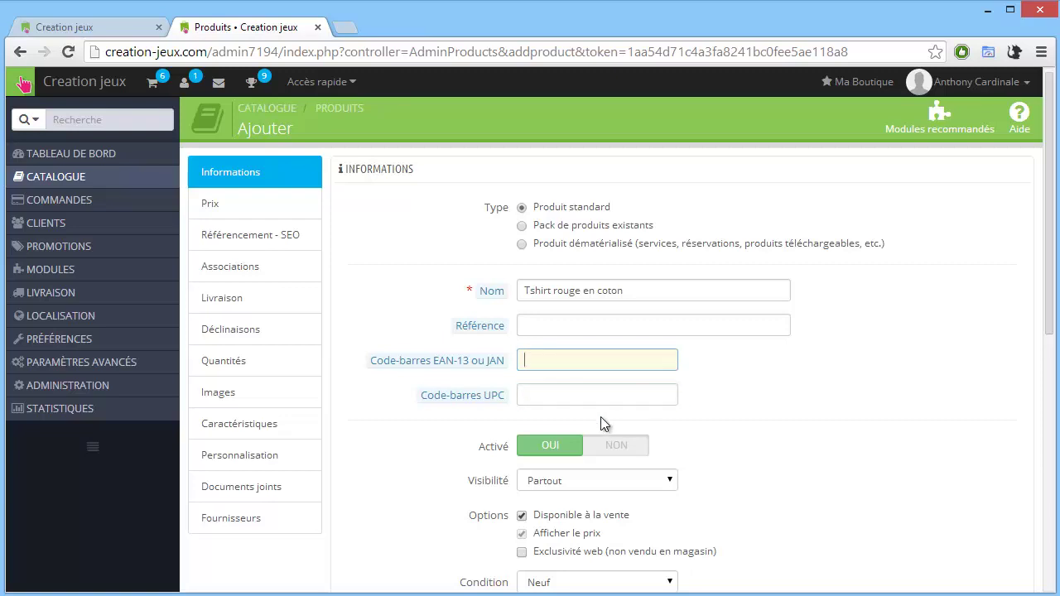
# Step: Review the choices for Visibilité and Condition, keeping Partout and Neuf
pyautogui.scroll(-1, 654, 414)
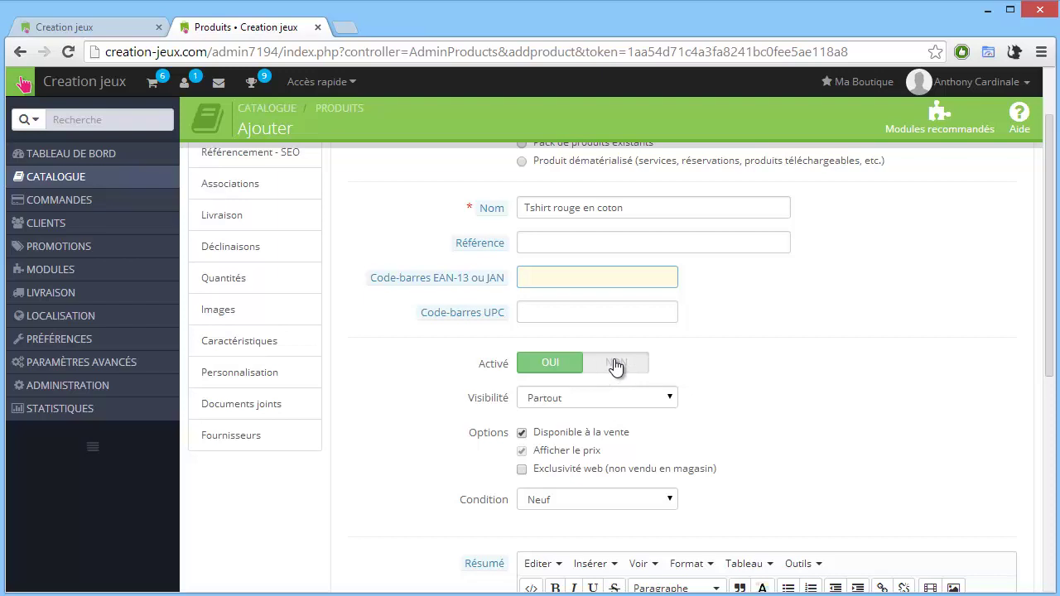
pyautogui.scroll(-1, 784, 435)
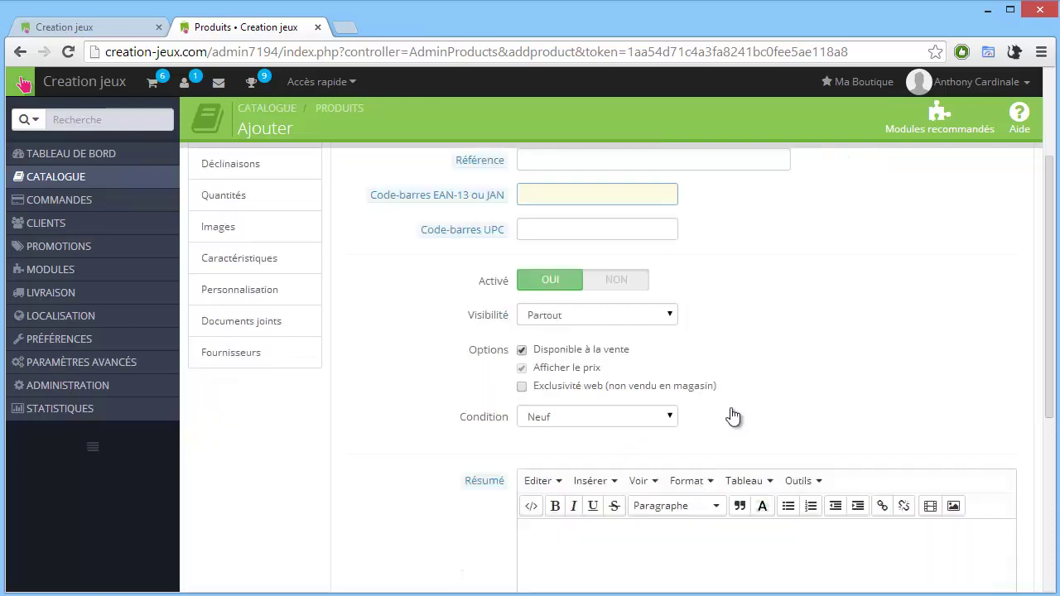
pyautogui.click(616, 317)
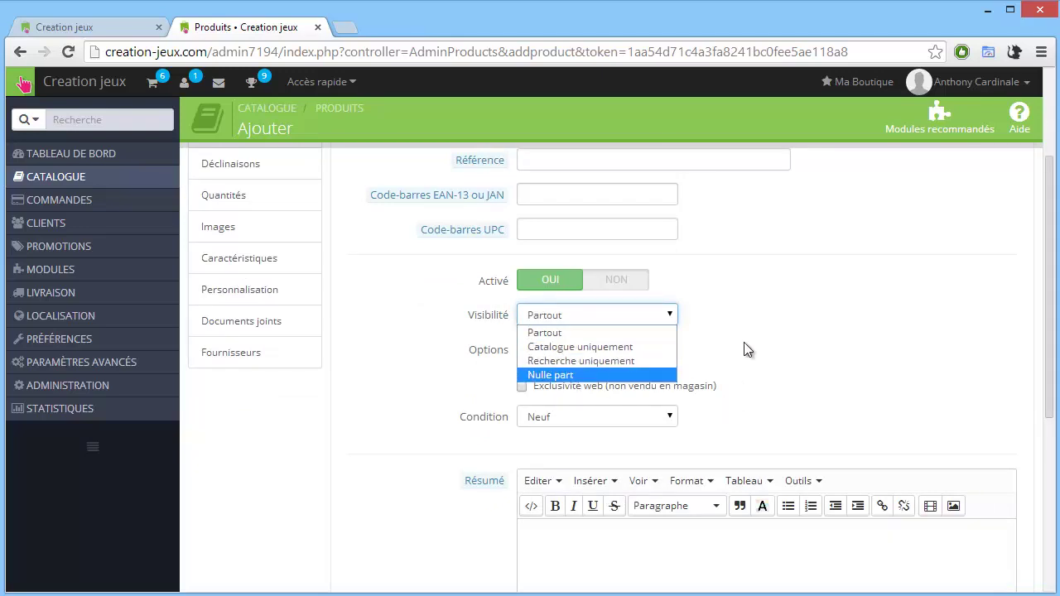
pyautogui.click(545, 333)
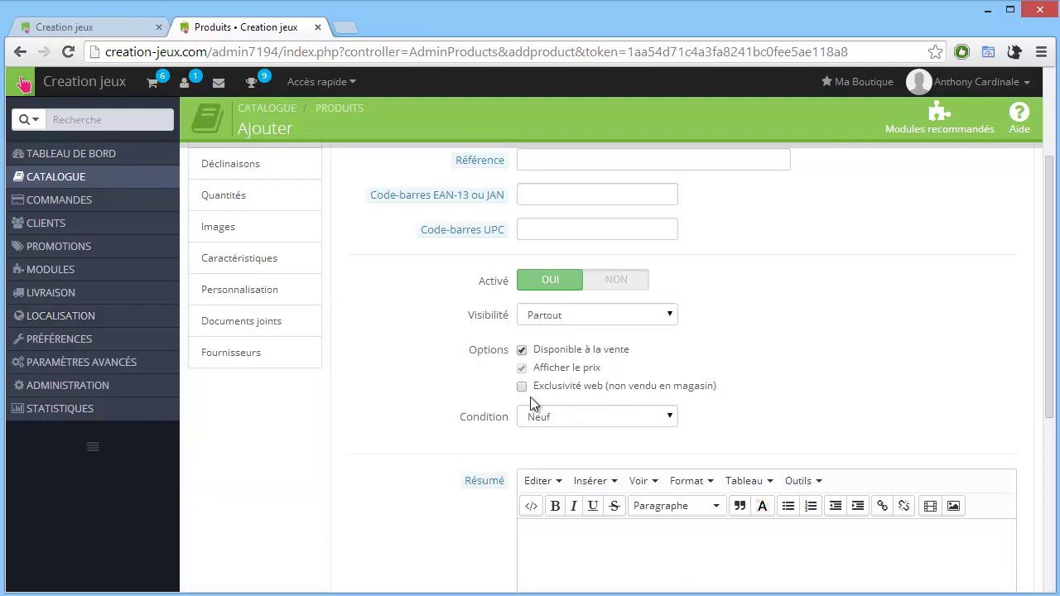
pyautogui.scroll(-4, 703, 388)
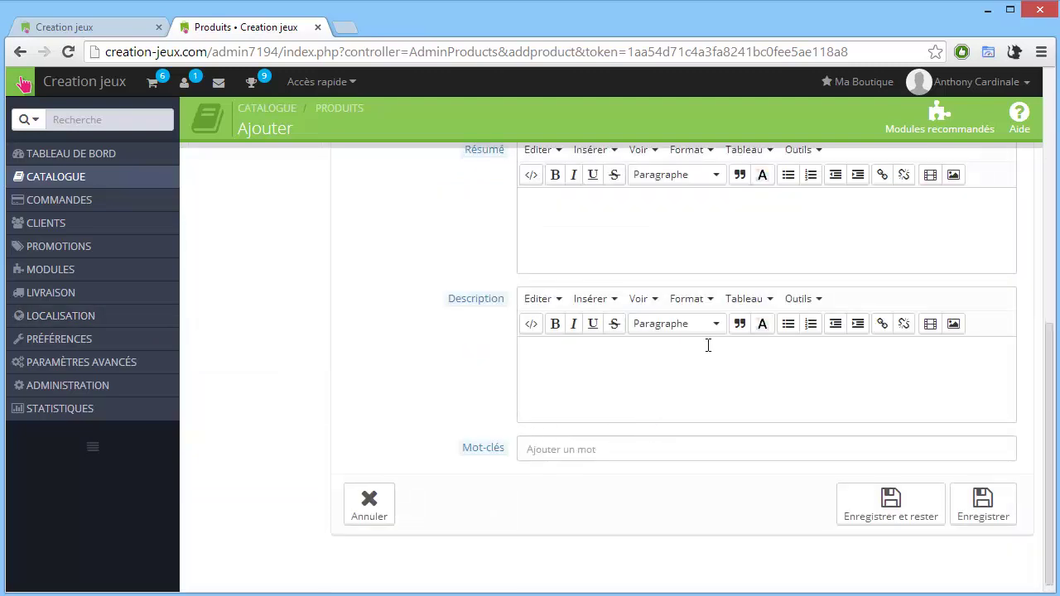
pyautogui.scroll(2, 705, 348)
pyautogui.click(667, 251)
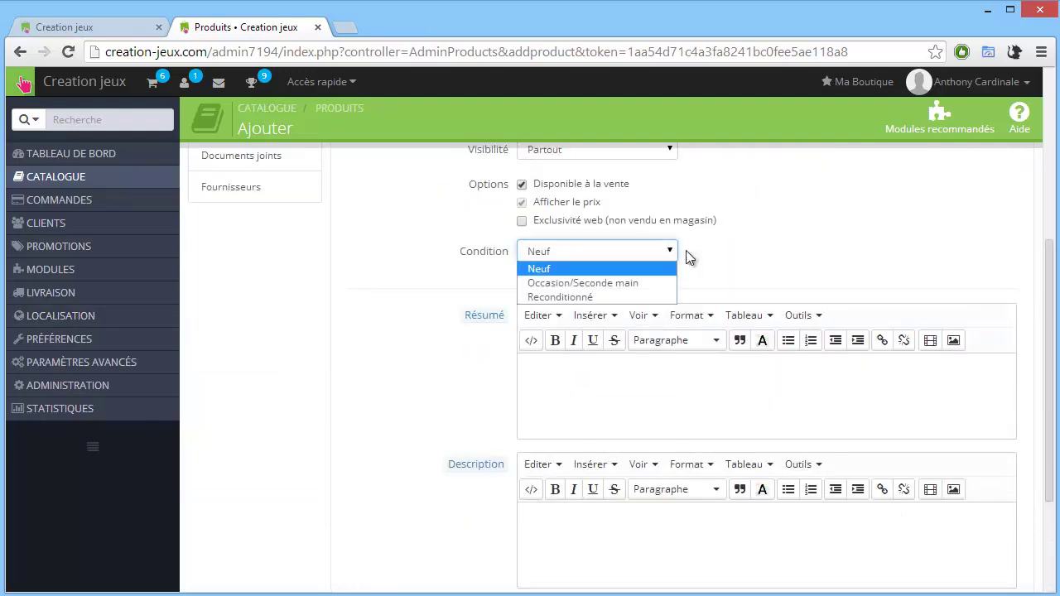
pyautogui.click(816, 255)
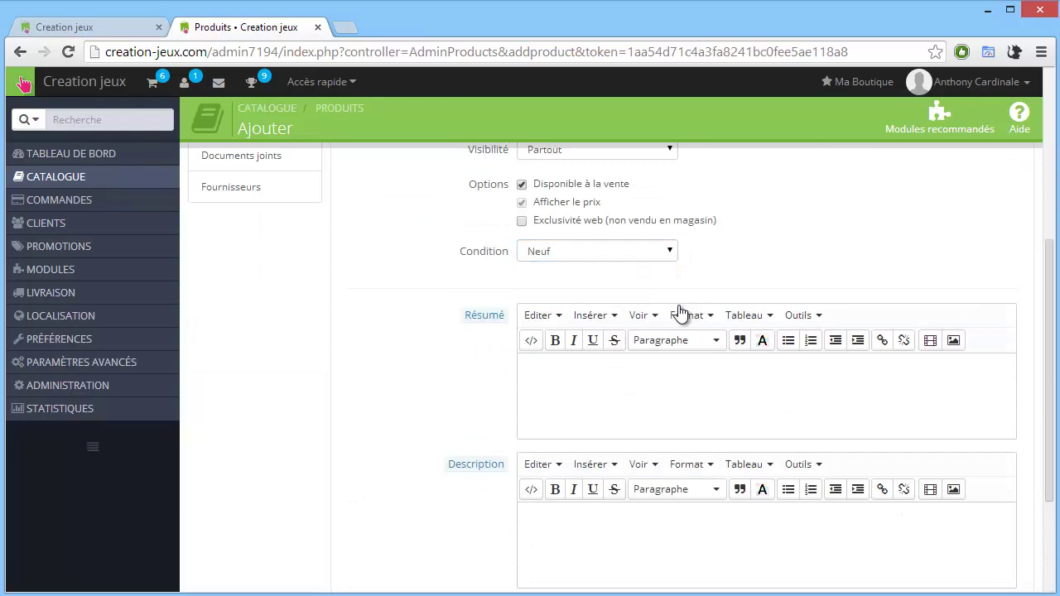
pyautogui.scroll(2, 679, 311)
pyautogui.scroll(-2, 678, 310)
# Step: Write the Résumé as "Superbe t-shirt rouge en coton de la marque blablabla." with "Parfait pour l'été et les balades" on a second line
pyautogui.click(531, 375)
pyautogui.write('Superbe t-shirt rouge en coton de la marque ')
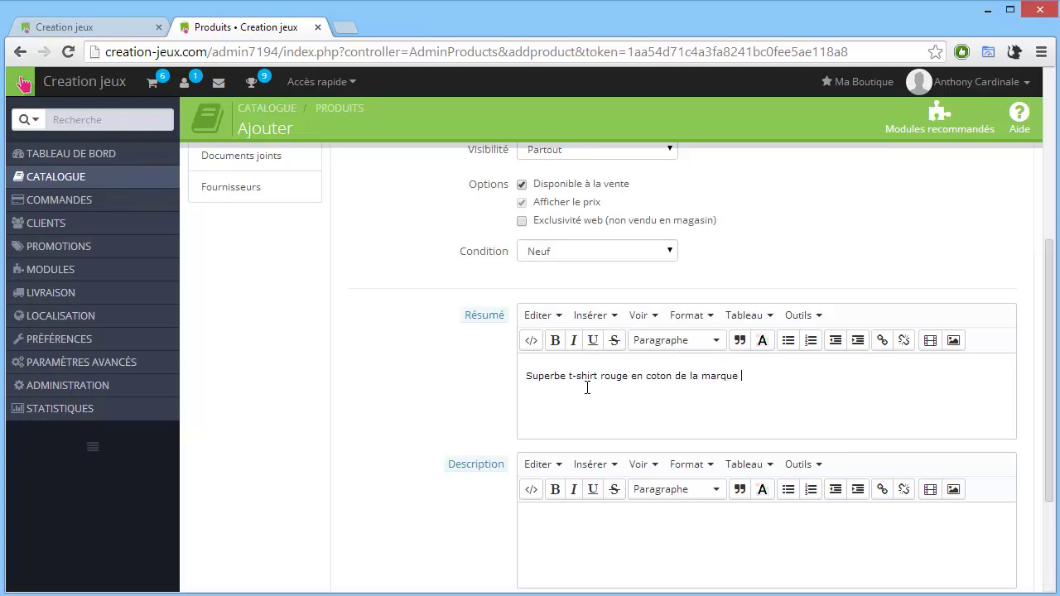
pyautogui.write('blablabla.')
pyautogui.press('Return')
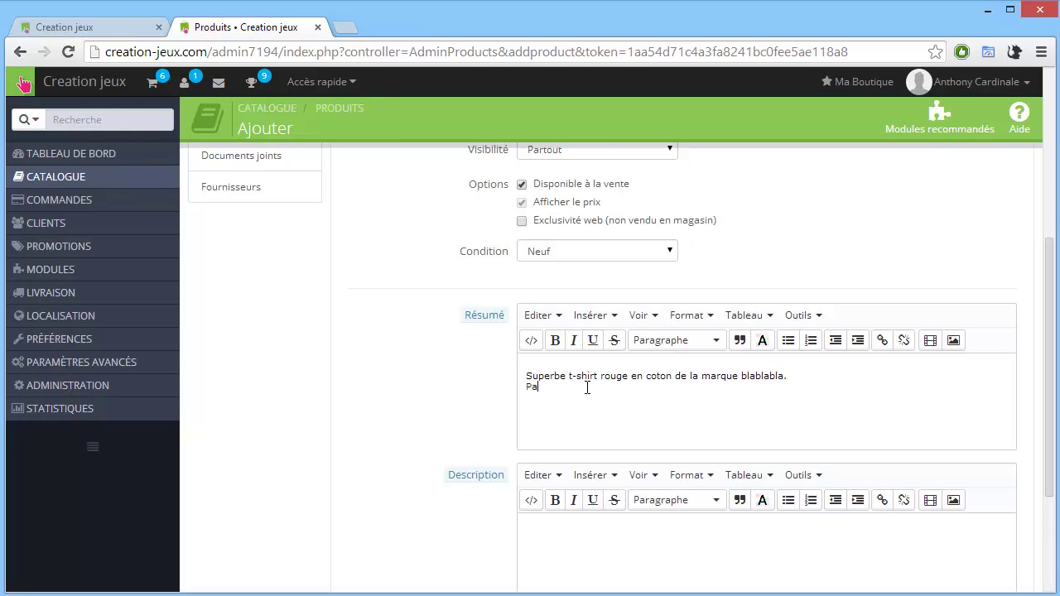
pyautogui.write('Paf')
pyautogui.press('BackSpace')
pyautogui.write("rfait pour l'été et les balades")
# Step: Make the words "t-shirt", "coton" and "blablabla" bold in the Résumé text
pyautogui.moveTo(597, 376); pyautogui.dragTo(566, 377)
pyautogui.click(555, 340)
pyautogui.doubleClick(667, 376)
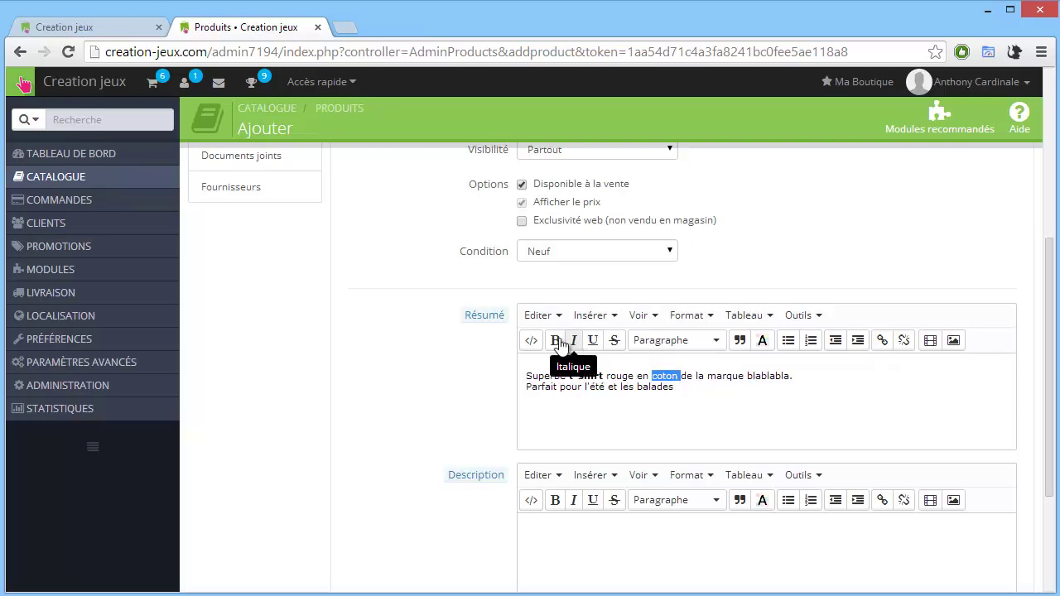
pyautogui.hotkey('ctrl', 'b')
pyautogui.doubleClick(774, 377)
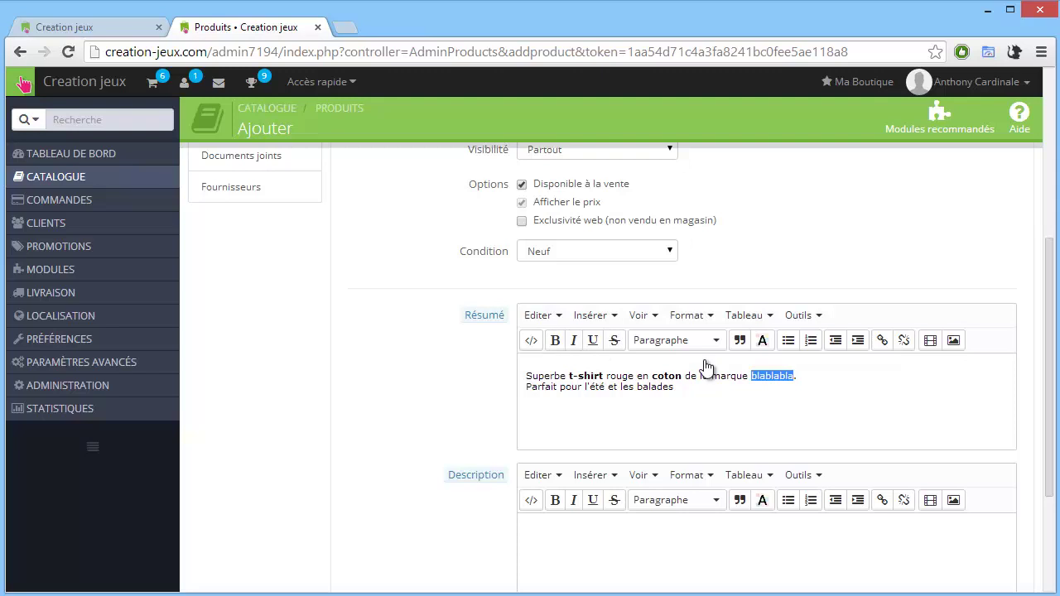
pyautogui.click(555, 341)
pyautogui.click(698, 401)
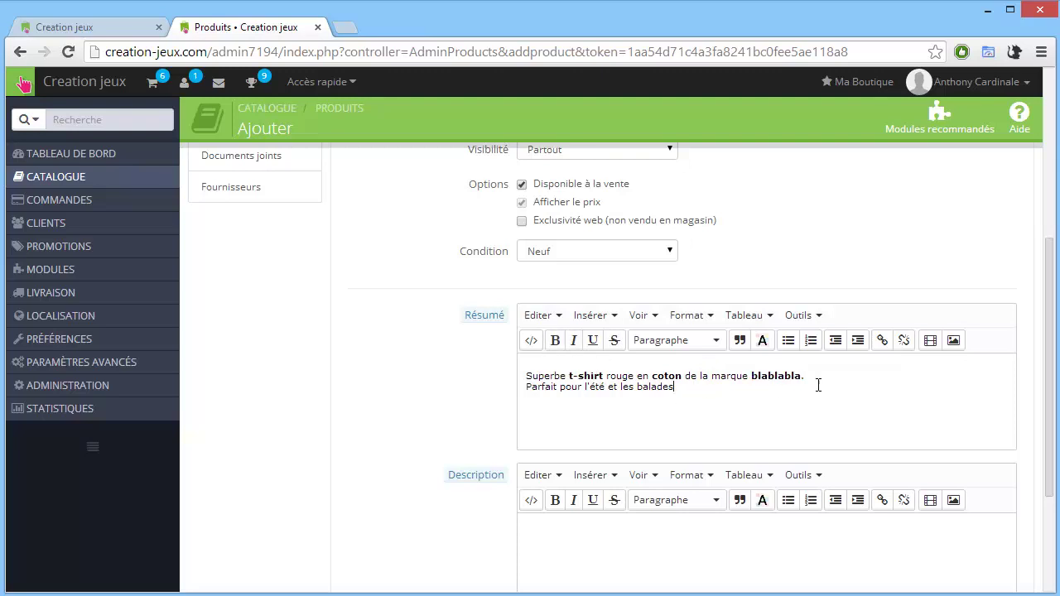
pyautogui.moveTo(819, 385); pyautogui.dragTo(532, 377)
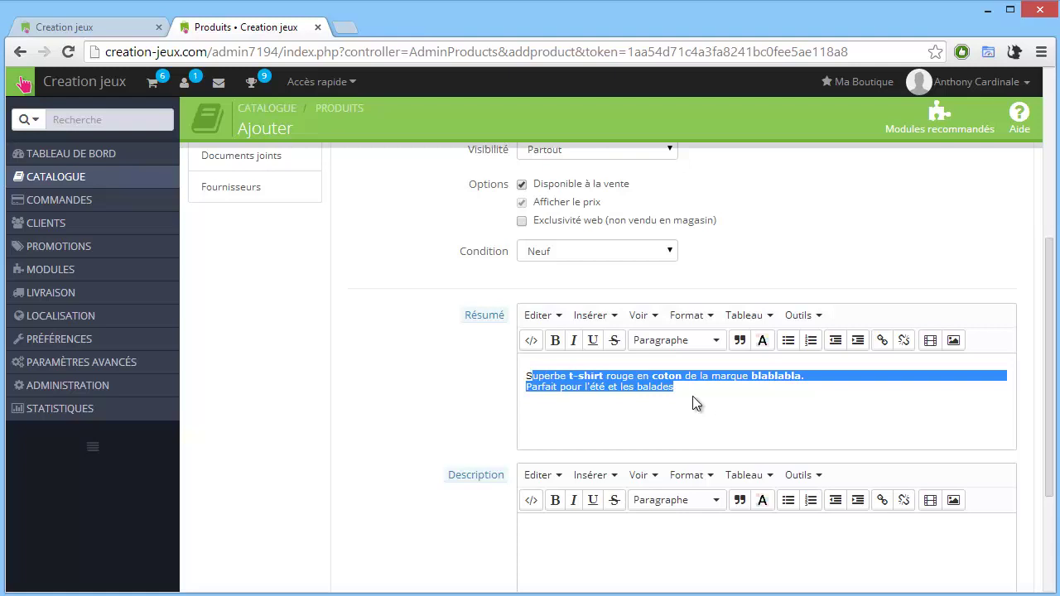
pyautogui.click(686, 390)
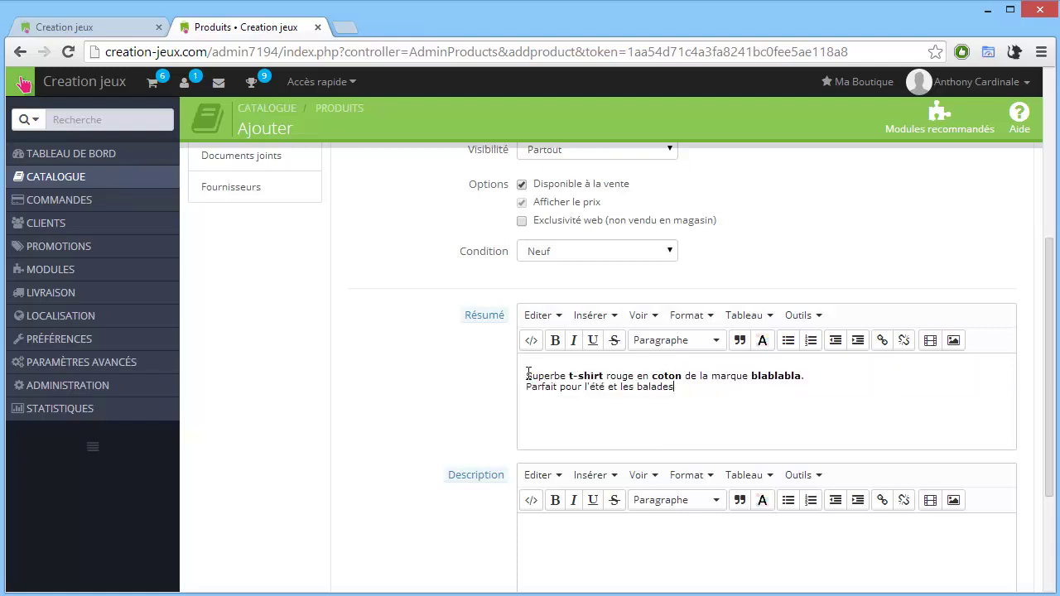
pyautogui.moveTo(528, 375); pyautogui.dragTo(715, 414)
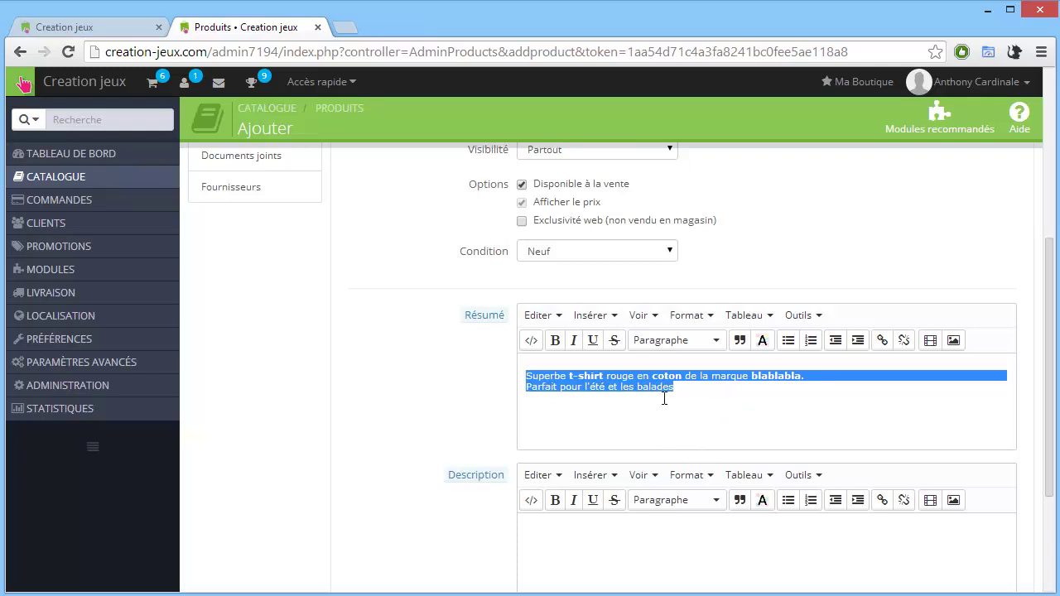
pyautogui.scroll(2, 629, 365)
pyautogui.scroll(-2, 622, 331)
pyautogui.click(807, 374)
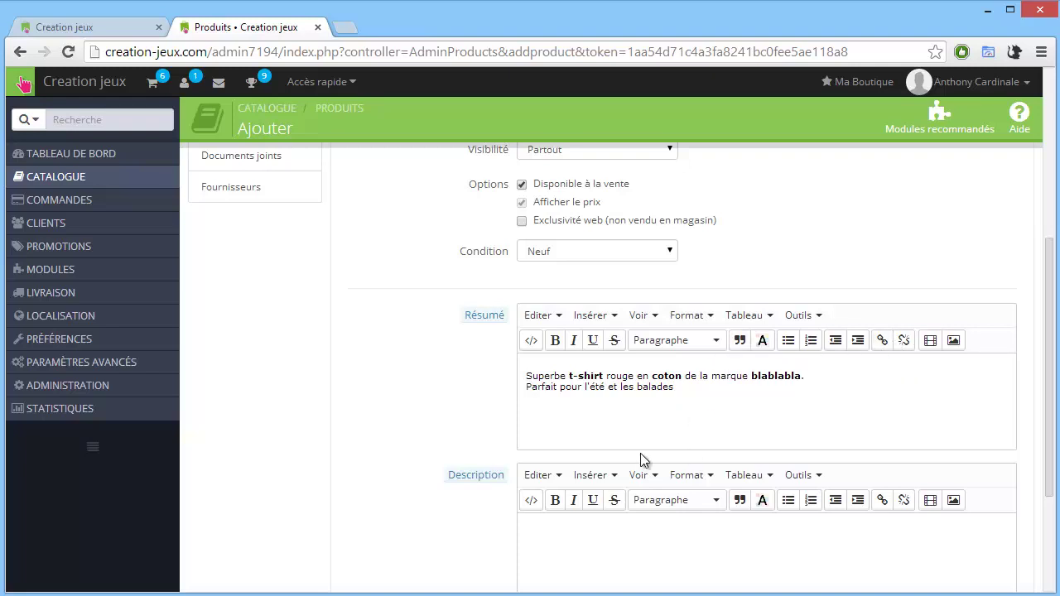
# Step: Copy the whole Résumé text and paste it 16 times into the Description
pyautogui.scroll(-2, 663, 448)
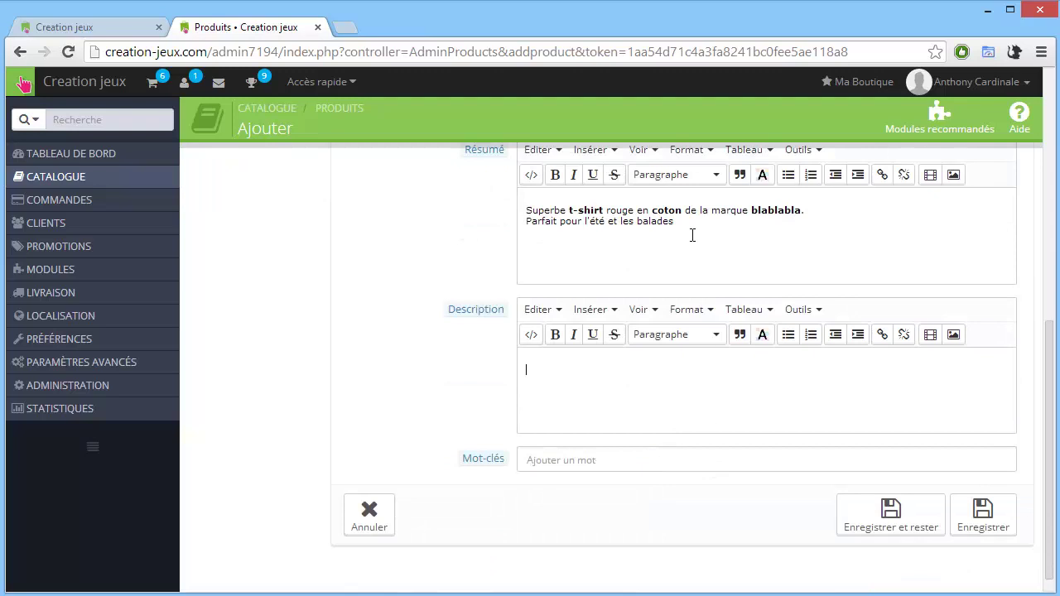
pyautogui.moveTo(691, 235); pyautogui.dragTo(525, 262)
pyautogui.hotkey('ctrl', 'c')
pyautogui.click(643, 405)
pyautogui.hotkey('ctrl', 'v')
pyautogui.hotkey('ctrl', 'v')
pyautogui.hotkey('ctrl', 'v')
pyautogui.hotkey('ctrl', 'v')
pyautogui.hotkey('ctrl', 'v')
pyautogui.hotkey('ctrl', 'v')
pyautogui.hotkey('ctrl', 'v')
pyautogui.hotkey('ctrl', 'v')
pyautogui.hotkey('ctrl', 'v')
pyautogui.hotkey('ctrl', 'v')
pyautogui.hotkey('ctrl', 'v')
pyautogui.hotkey('ctrl', 'v')
pyautogui.hotkey('ctrl', 'v')
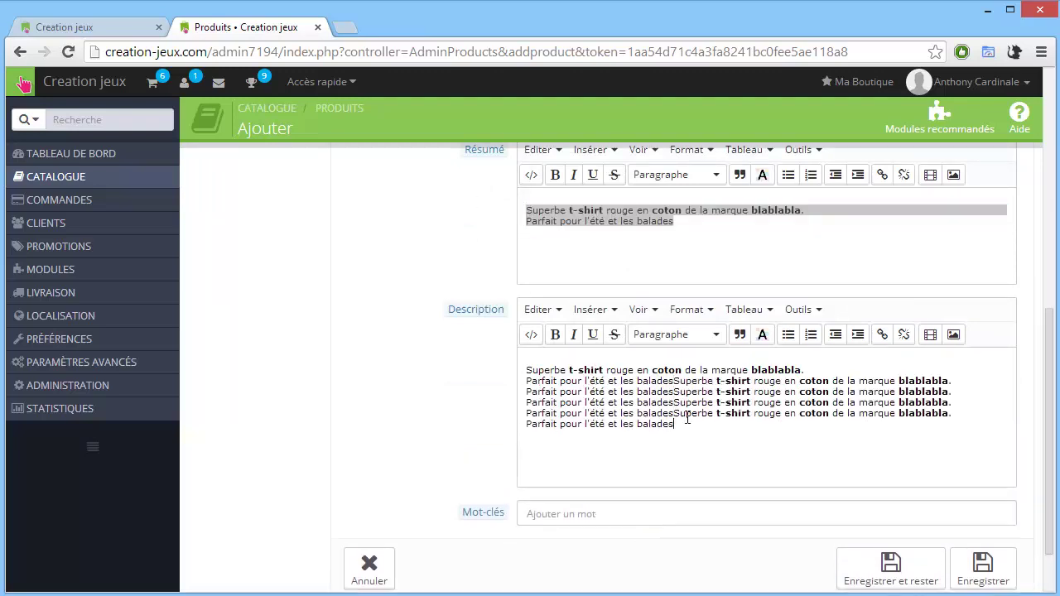
pyautogui.hotkey('ctrl', 'v')
pyautogui.hotkey('ctrl', 'v')
pyautogui.hotkey('ctrl', 'v')
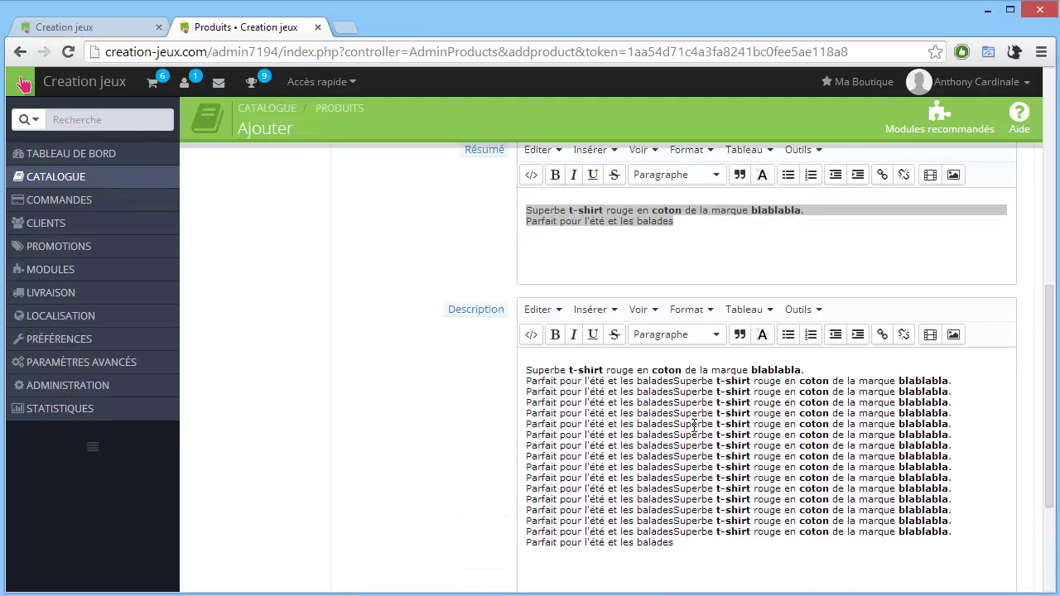
# Step: Add the keywords "tshirt" and "coton" to the product's Mot-clés
pyautogui.scroll(-2, 652, 386)
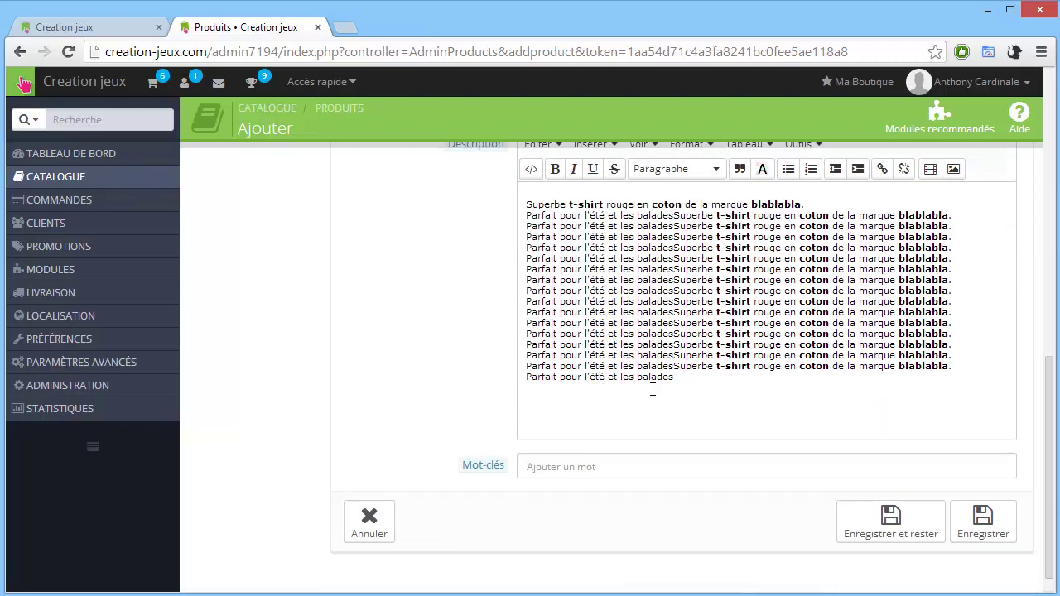
pyautogui.scroll(2, 654, 331)
pyautogui.scroll(-2, 655, 331)
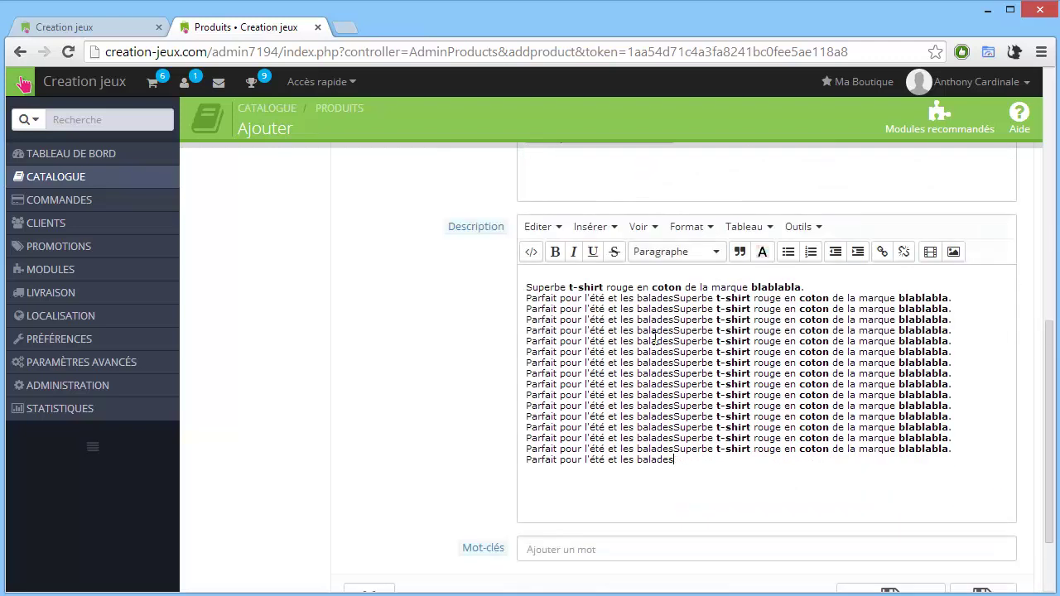
pyautogui.write('tsh')
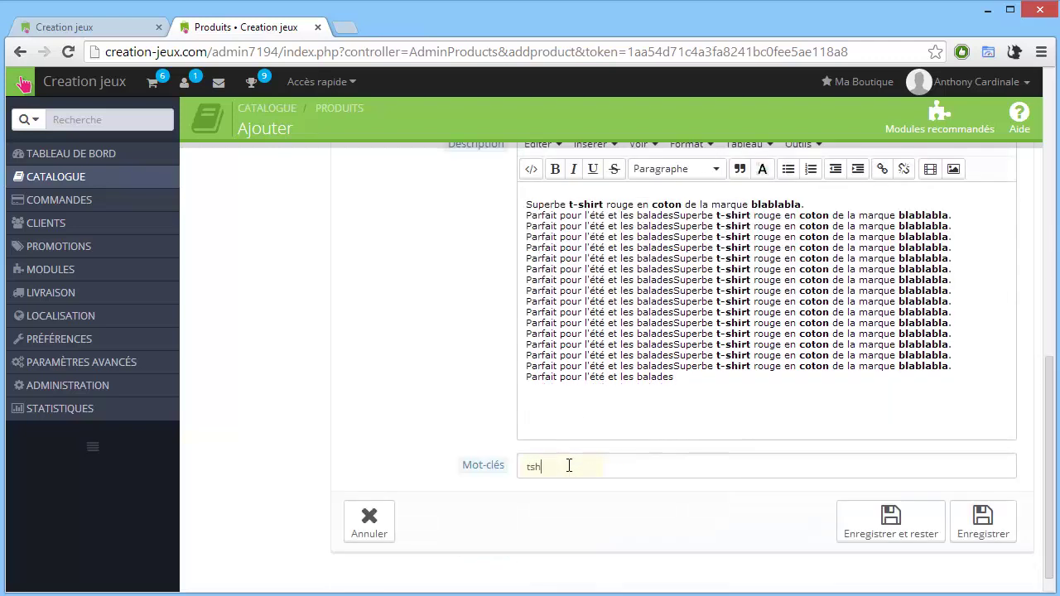
pyautogui.write('irt')
pyautogui.press('Return')
pyautogui.write('coton')
pyautogui.press('Return')
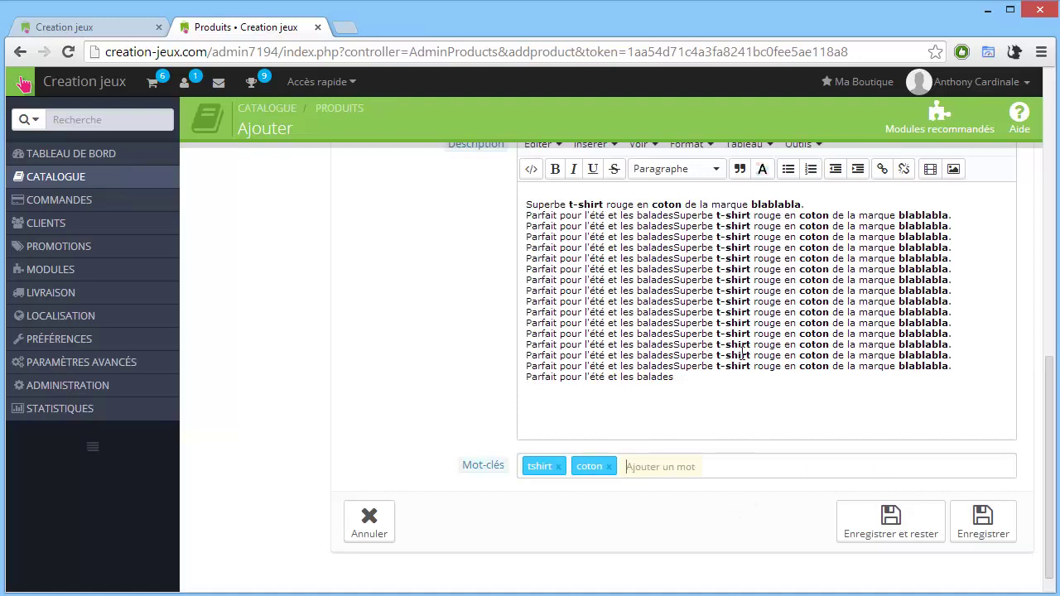
# Step: Save the product while staying on its edit page, and open its Prix section
pyautogui.scroll(5, 635, 298)
pyautogui.scroll(-5, 680, 322)
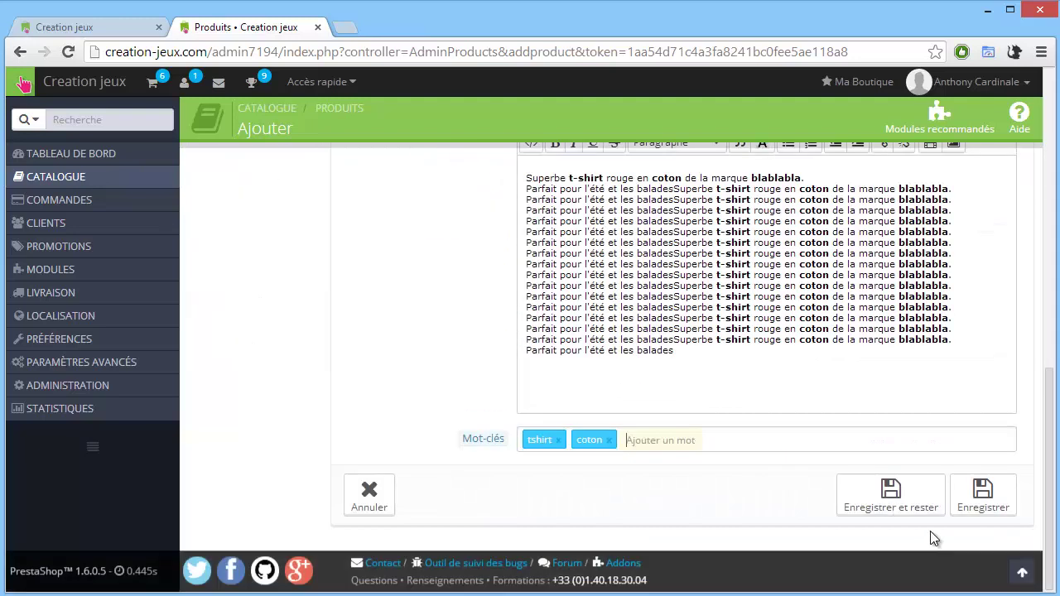
pyautogui.click(891, 507)
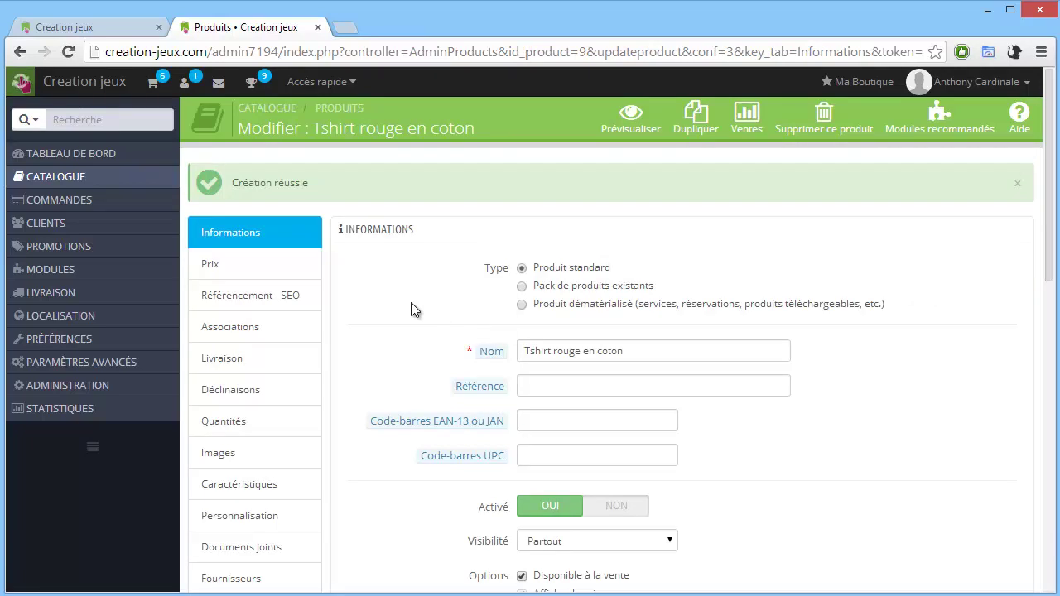
pyautogui.click(226, 266)
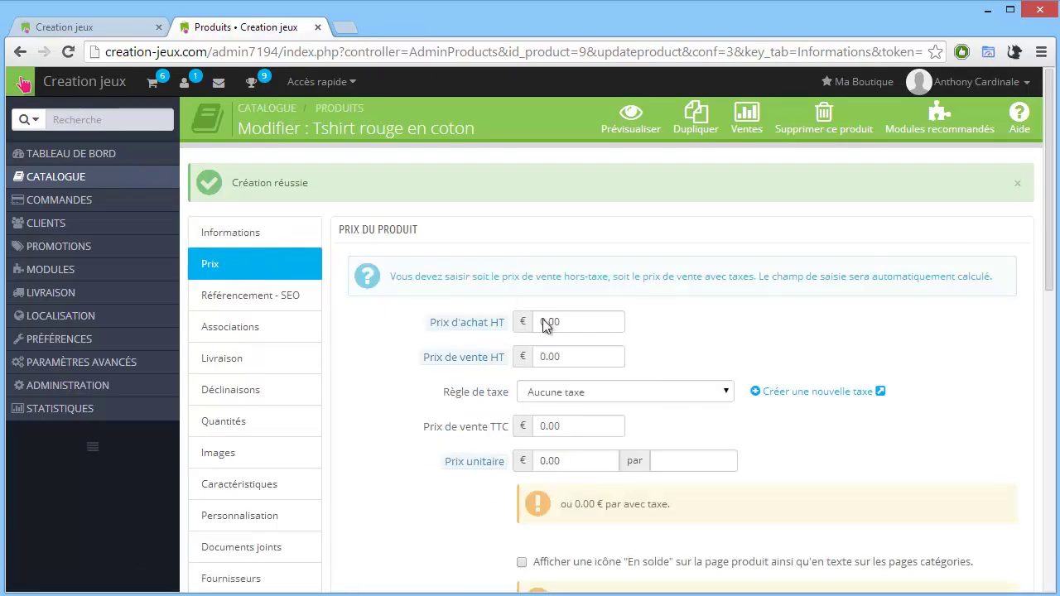
# Step: Set the product's Prix de vente TTC to 19 € and its Règle de taxe to FR Taux standard (20%)
pyautogui.scroll(-1, 485, 322)
pyautogui.click(583, 244)
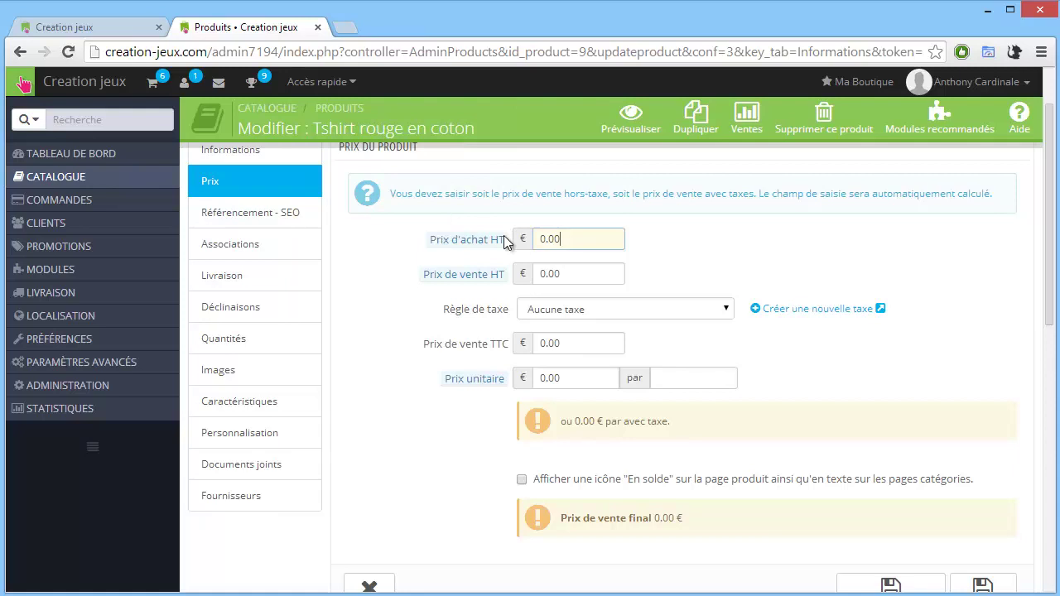
pyautogui.click(572, 278)
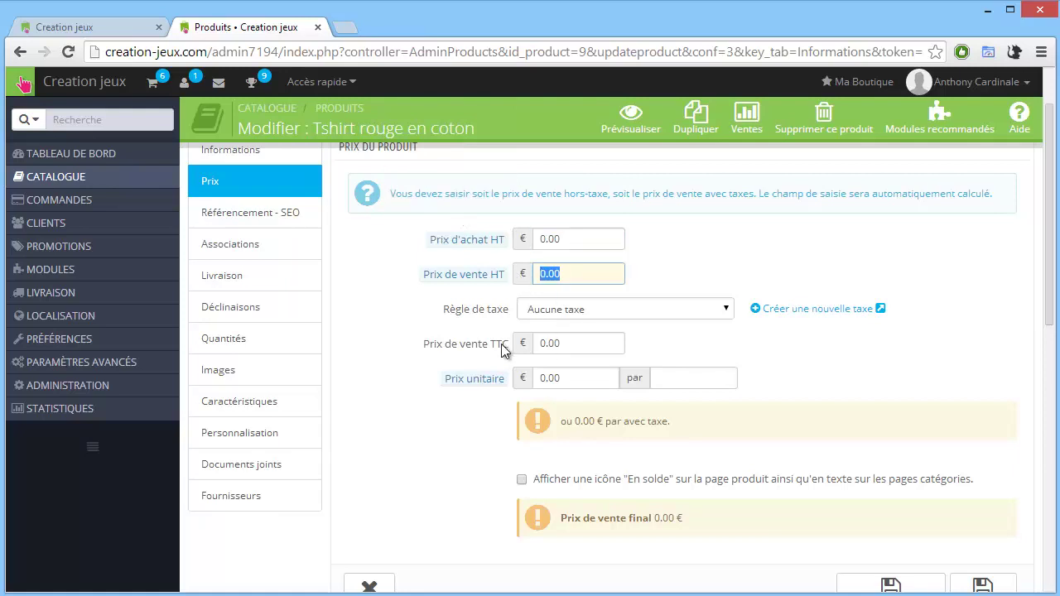
pyautogui.click(585, 345)
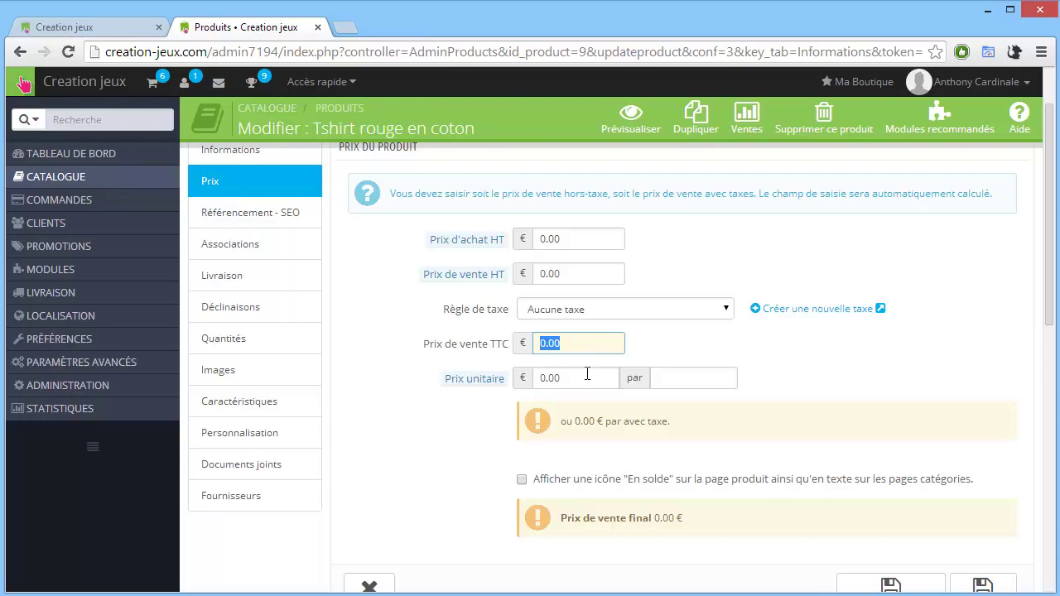
pyautogui.write('19')
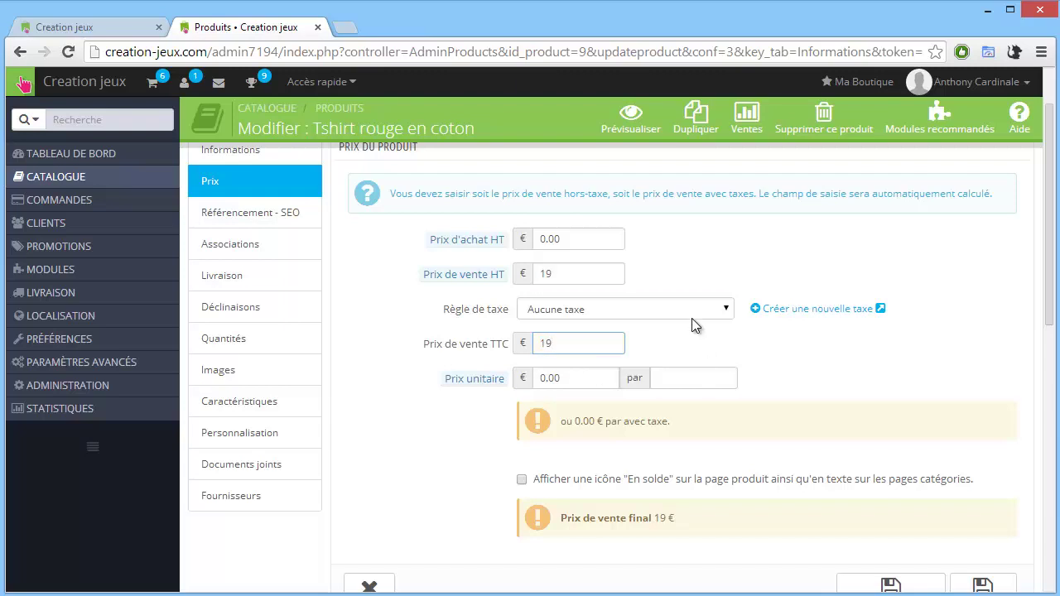
pyautogui.click(691, 318)
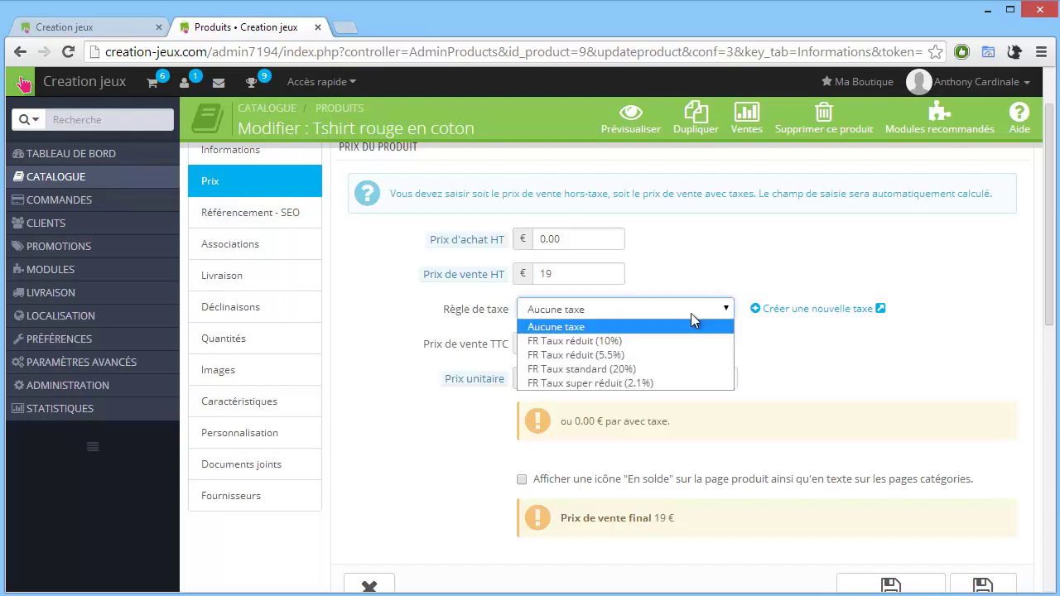
pyautogui.click(635, 369)
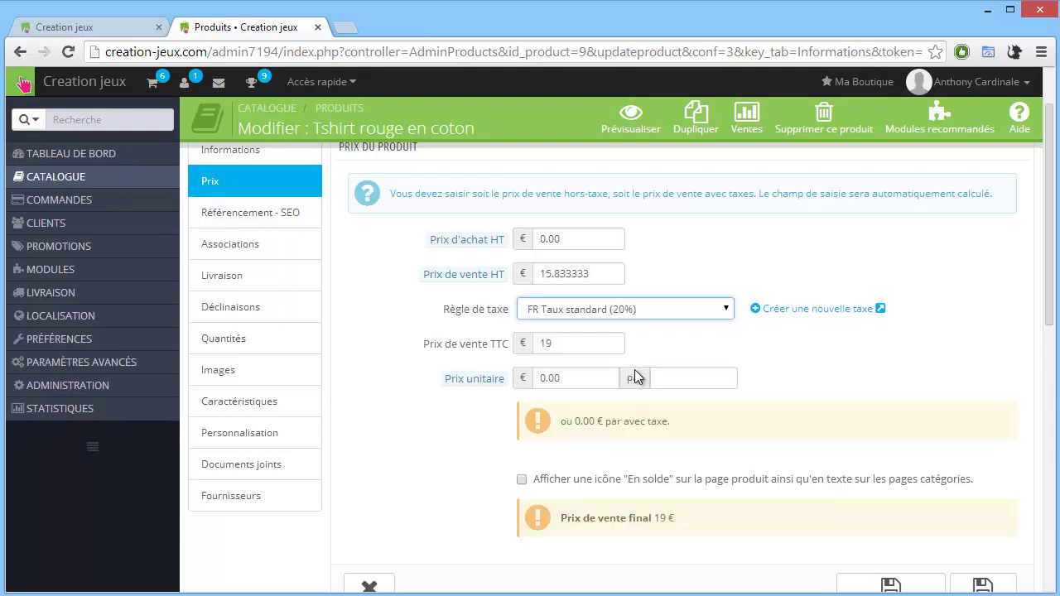
# Step: Set the product's Prix d'achat HT to 5 €
pyautogui.click(606, 280)
pyautogui.doubleClick(545, 271)
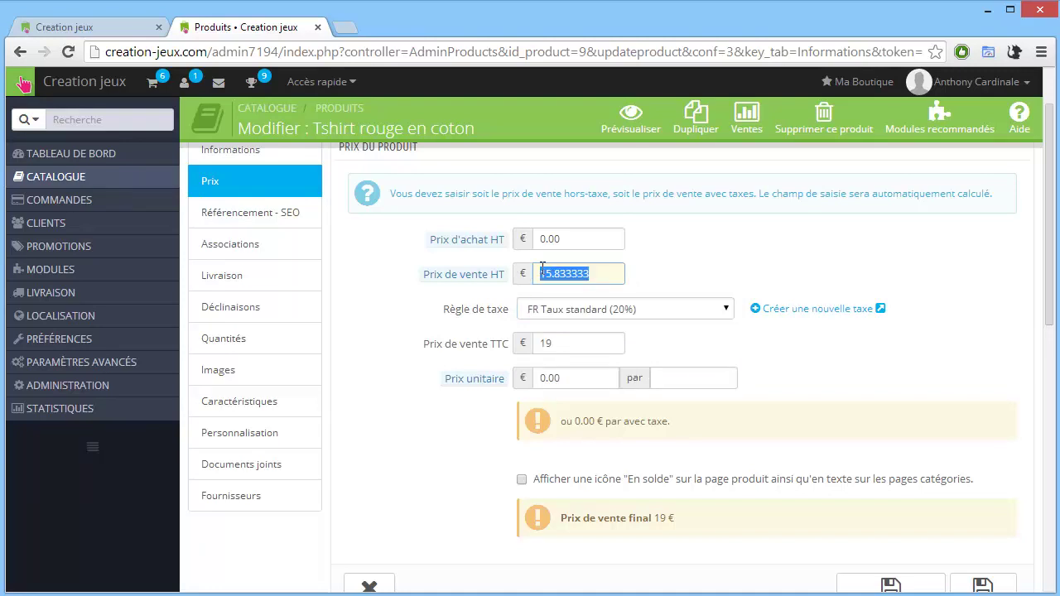
pyautogui.click(580, 240)
pyautogui.doubleClick(572, 238)
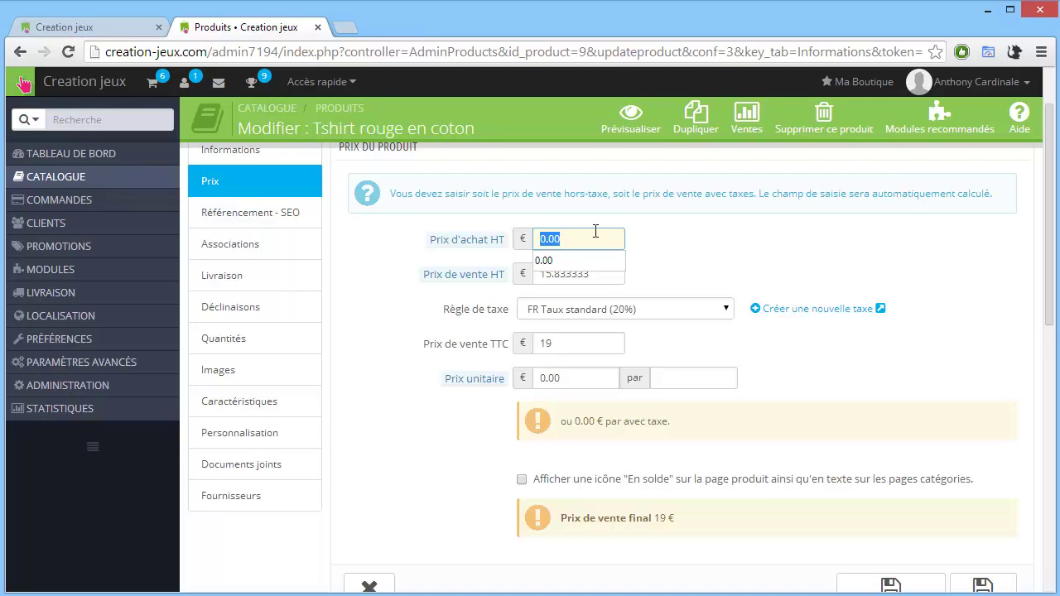
pyautogui.write('5')
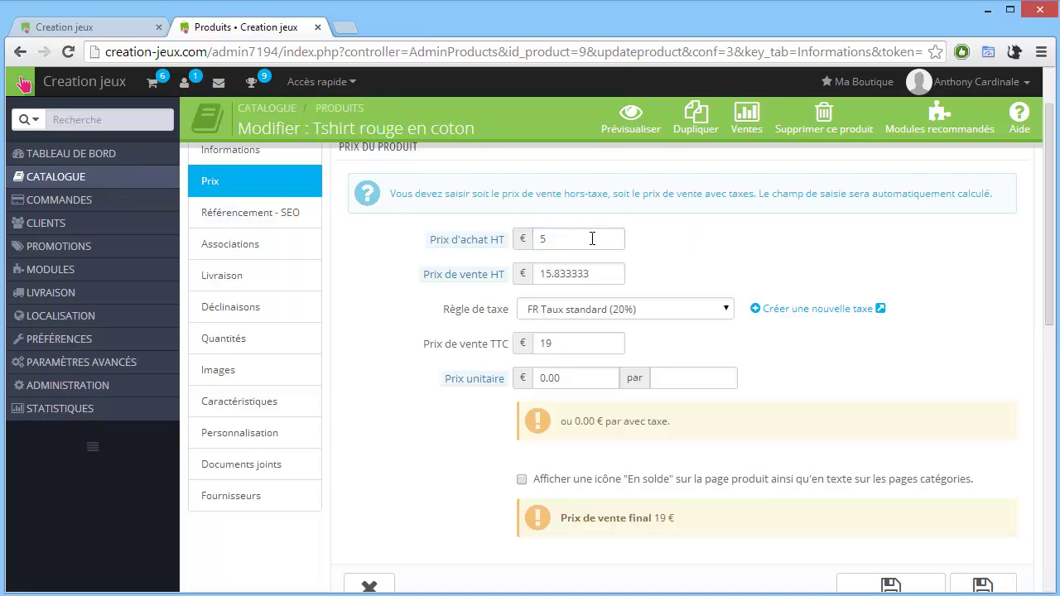
# Step: Examine the remaining pricing options, including unit price, on-sale icon, Prix spécifiques and Gestion des priorités
pyautogui.scroll(1, 628, 323)
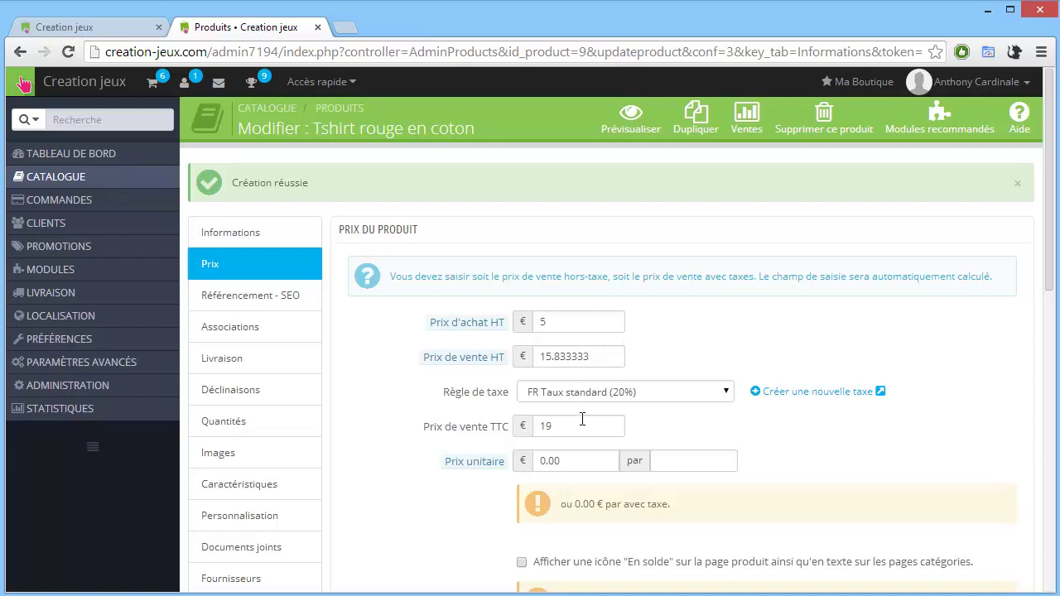
pyautogui.scroll(-1, 729, 323)
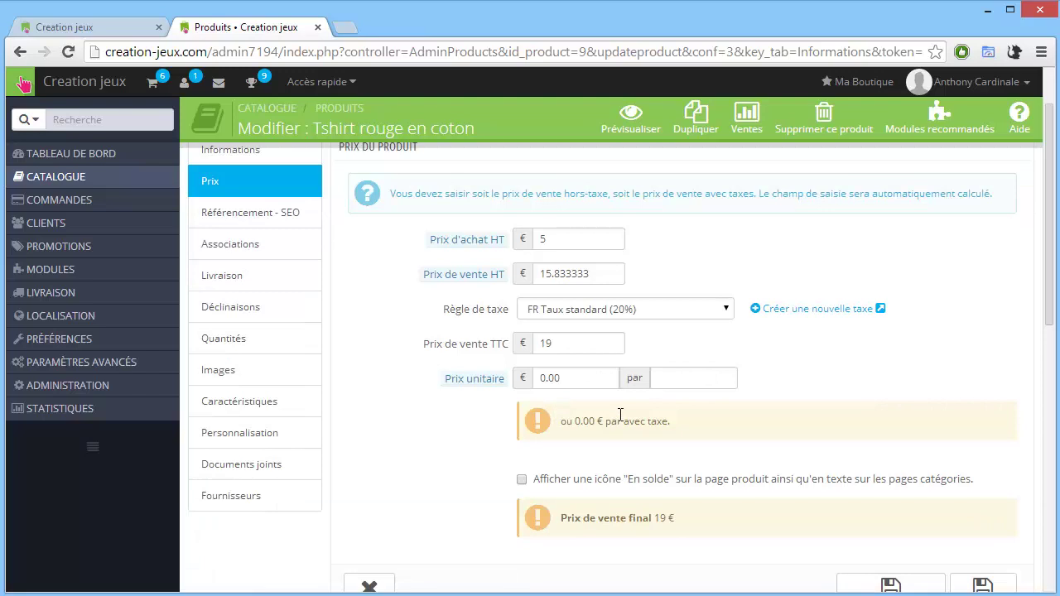
pyautogui.scroll(-2, 622, 407)
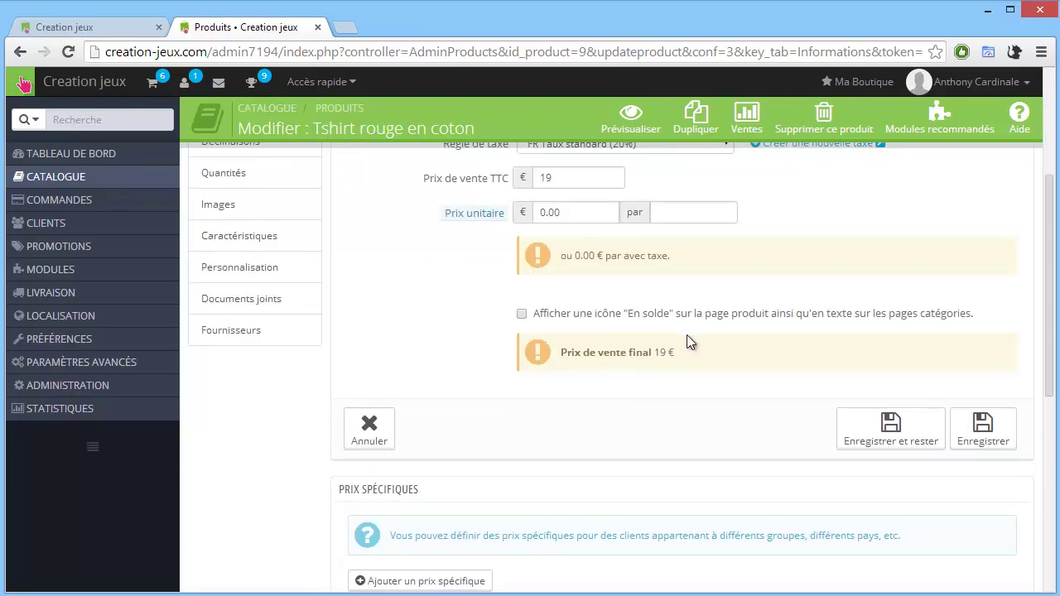
pyautogui.scroll(3, 642, 348)
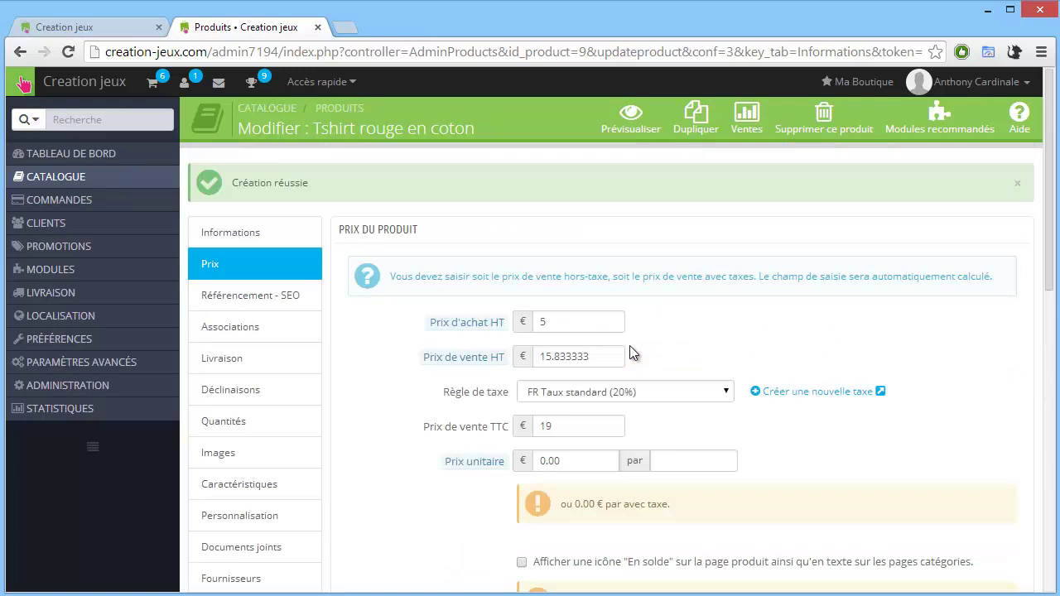
pyautogui.scroll(-5, 630, 354)
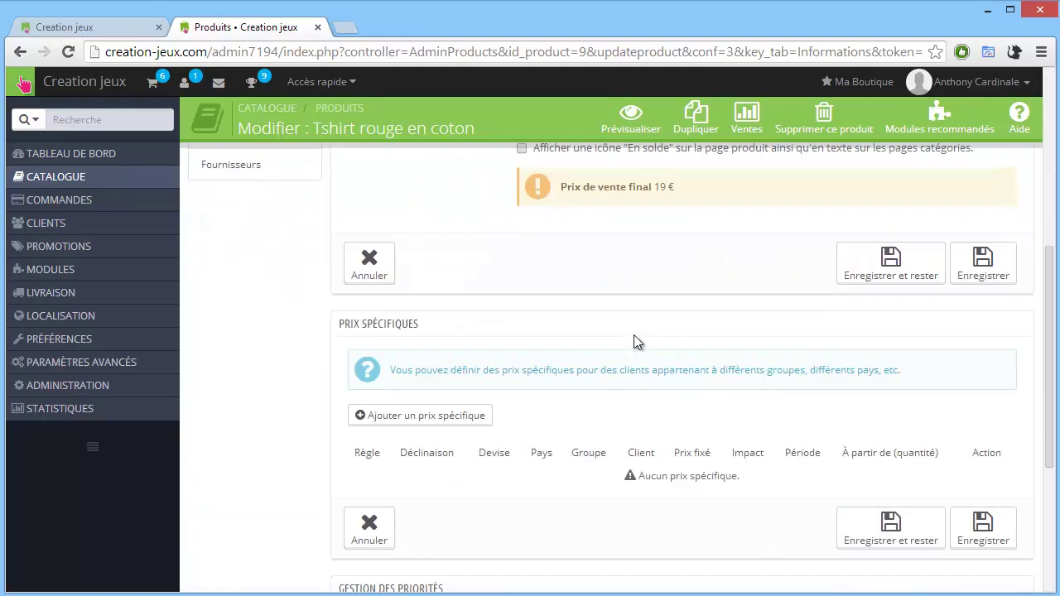
pyautogui.scroll(-1, 647, 293)
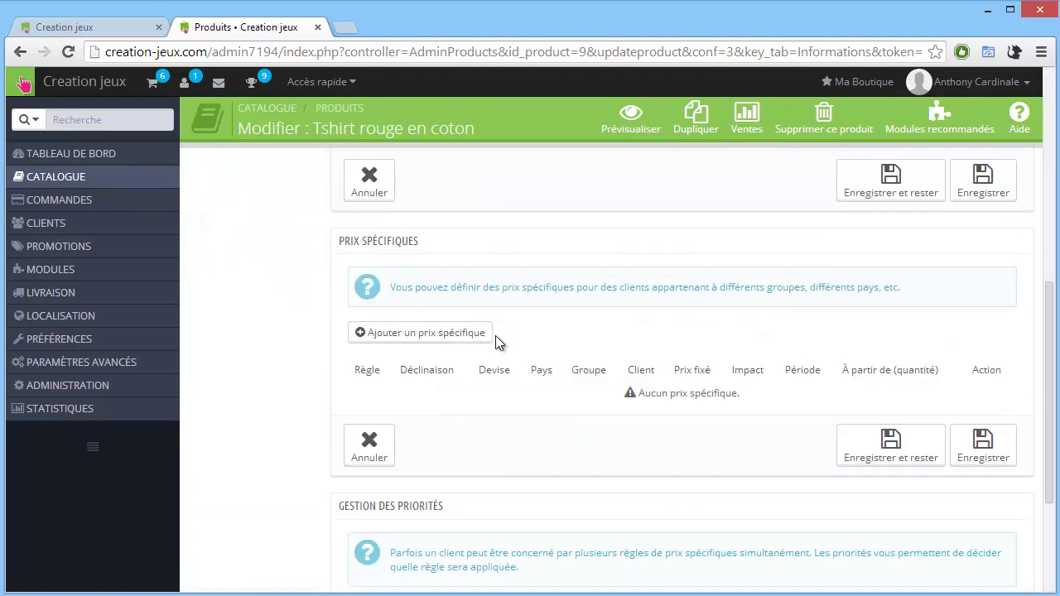
pyautogui.scroll(-2, 486, 348)
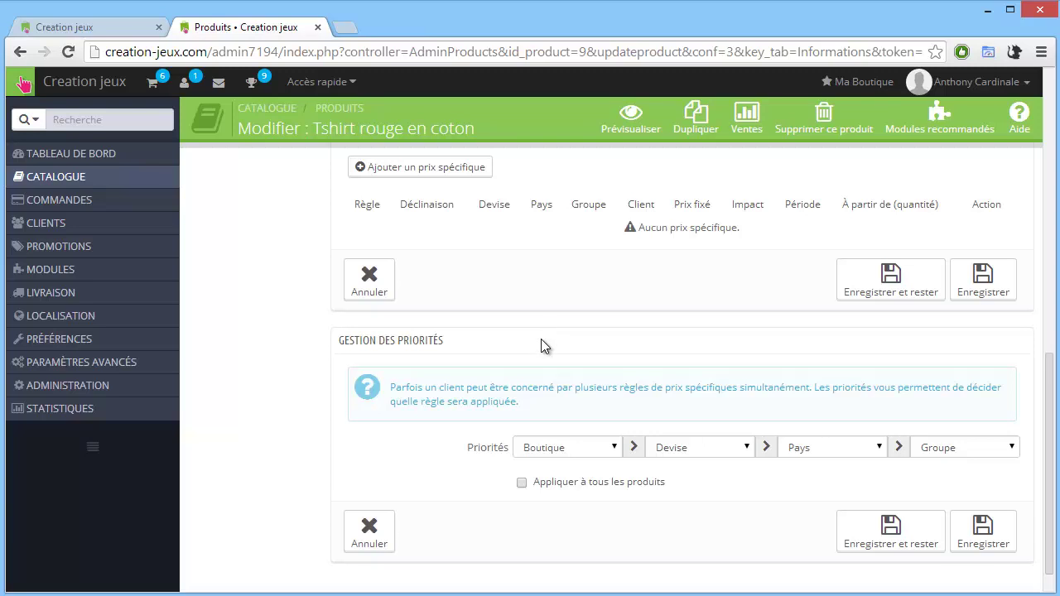
pyautogui.scroll(1, 536, 375)
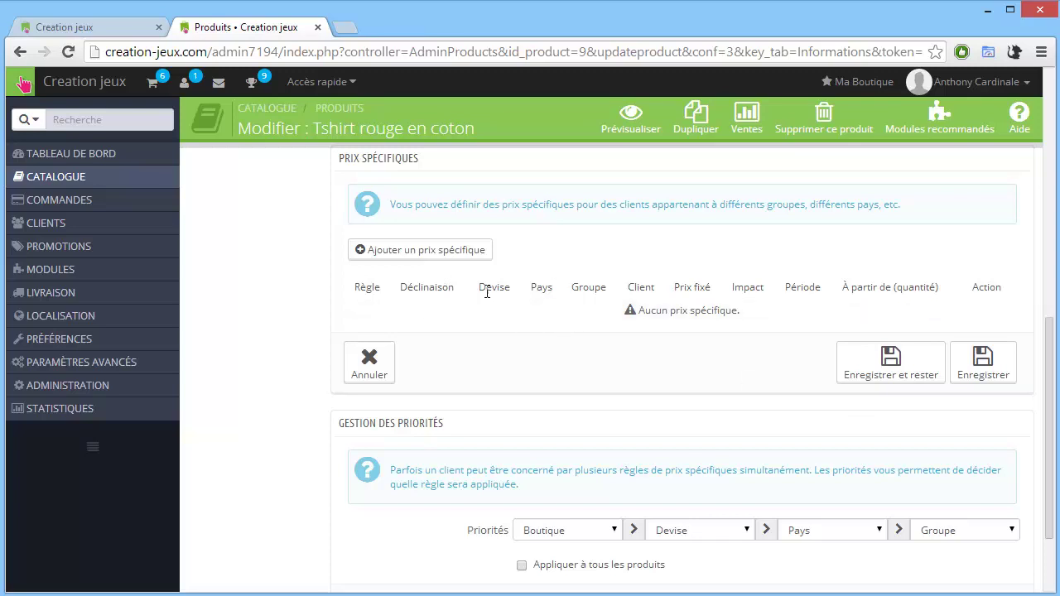
pyautogui.scroll(-2, 489, 335)
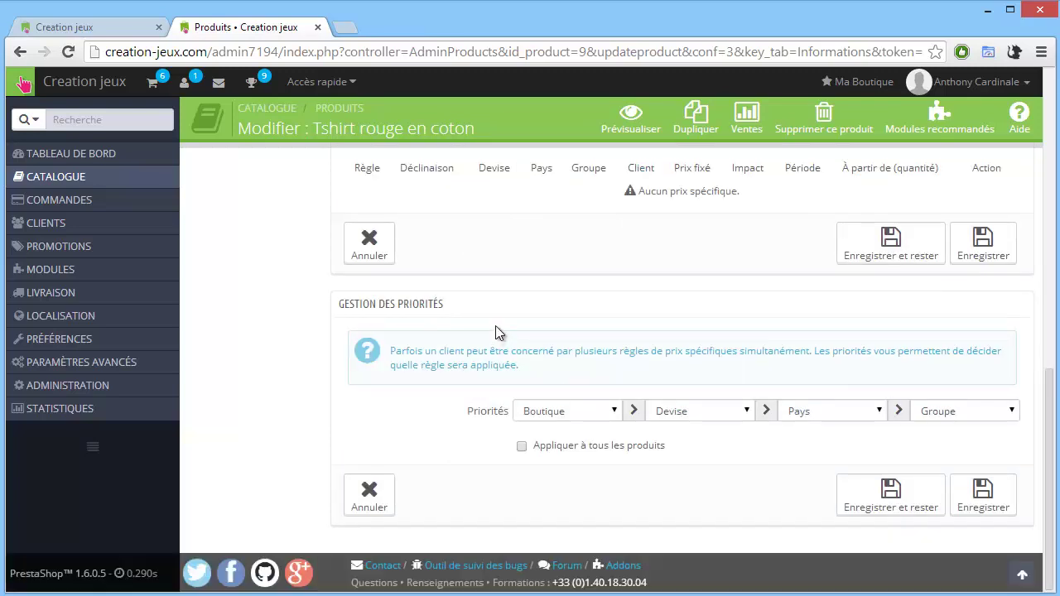
pyautogui.scroll(10, 497, 323)
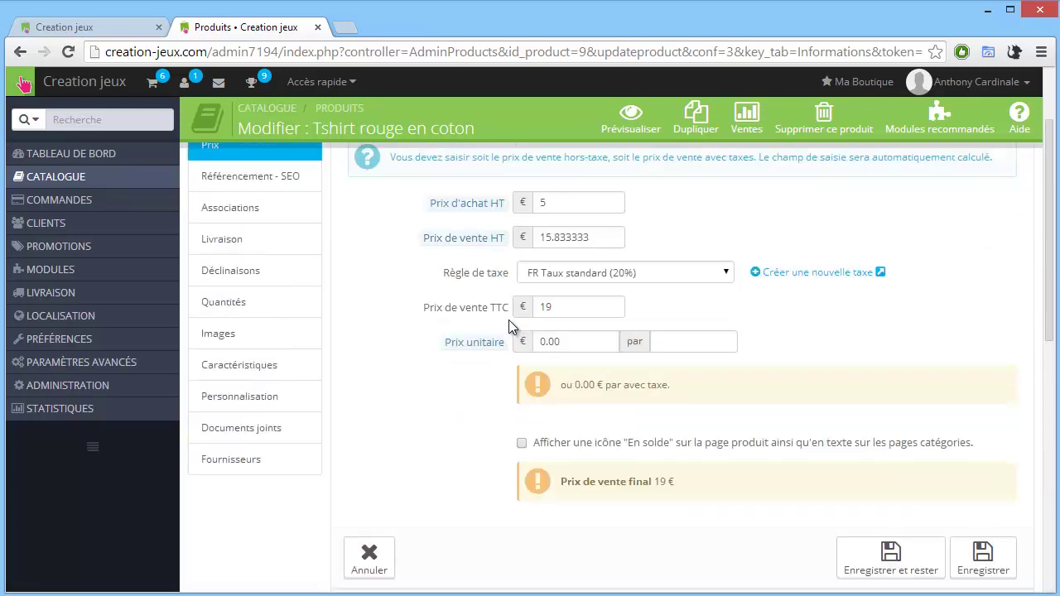
# Step: Save the prices while staying on the product's edit page, and open its Référencement - SEO section
pyautogui.scroll(-1, 508, 331)
pyautogui.click(908, 487)
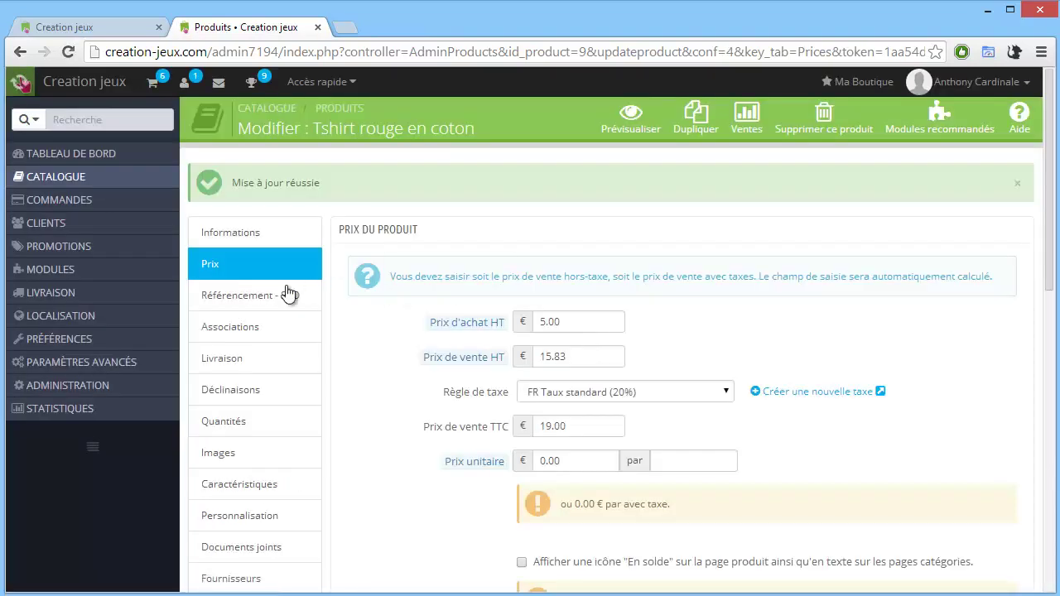
pyautogui.click(286, 296)
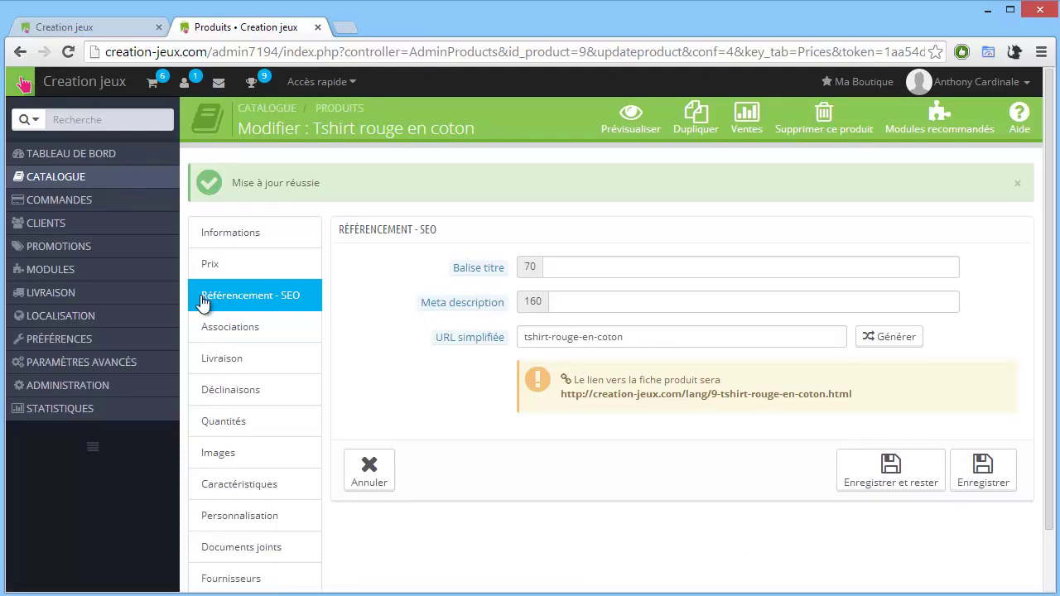
# Step: Set the Balise titre to "Tshirt en coton pour homme" and the Meta description to "Un superbe t shirt en coton pour hommes, plusieurs tailles disponibles"
pyautogui.click(591, 273)
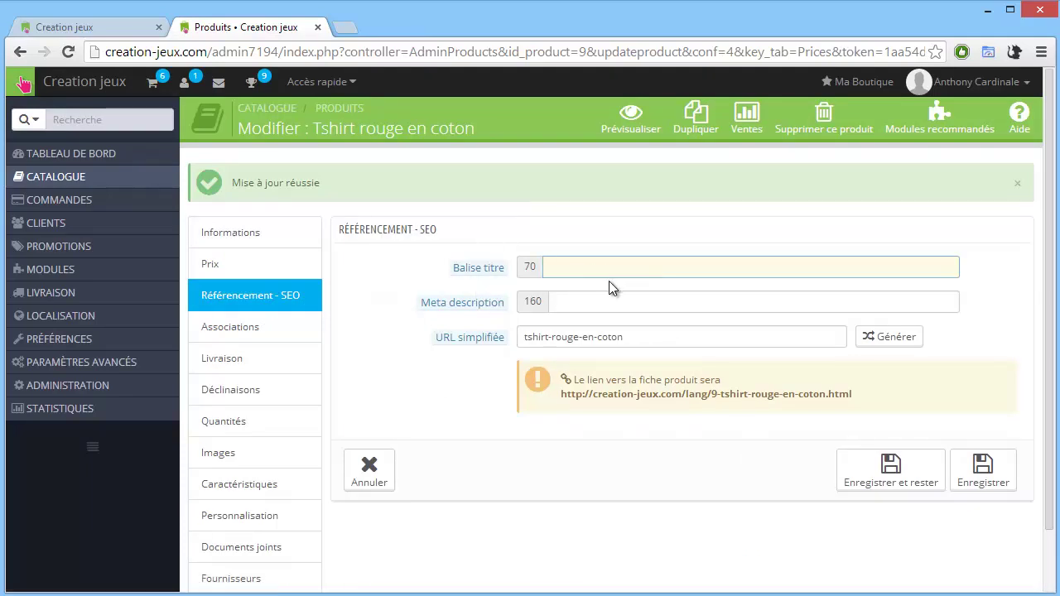
pyautogui.write('Tshirt en coton pour homme')
pyautogui.click(603, 295)
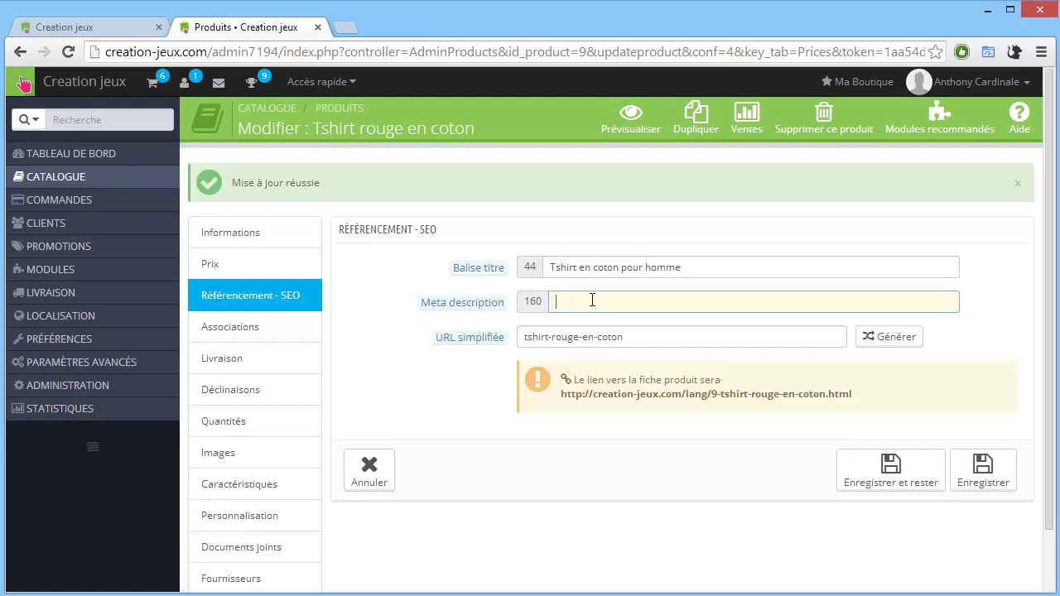
pyautogui.click(603, 296)
pyautogui.write('Un superbe t shirt en coton pour ')
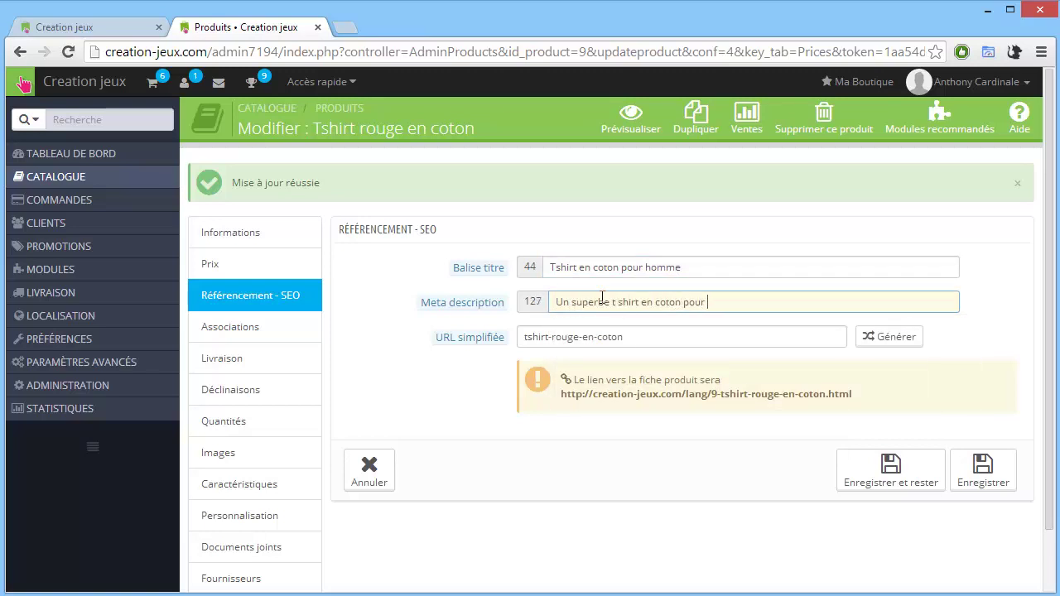
pyautogui.write('hommes, plusieurs taille')
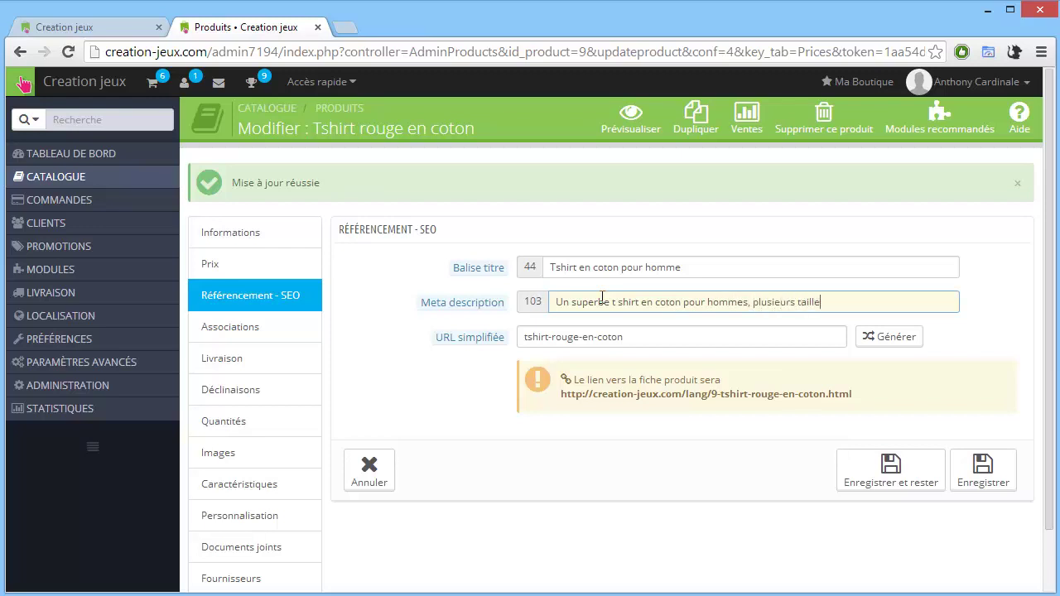
pyautogui.write('s disponibles')
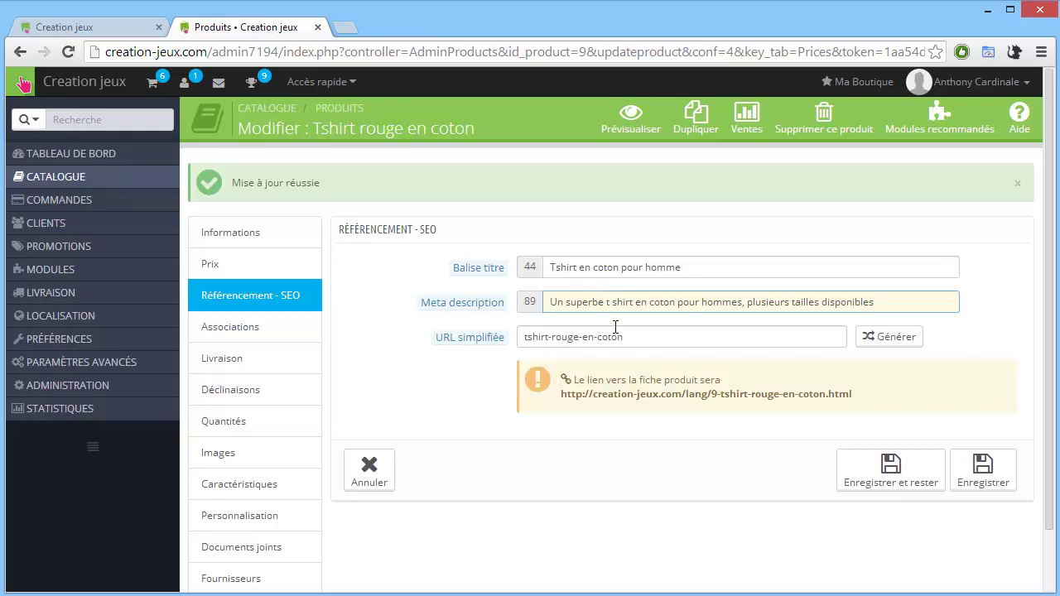
pyautogui.press('Tab')
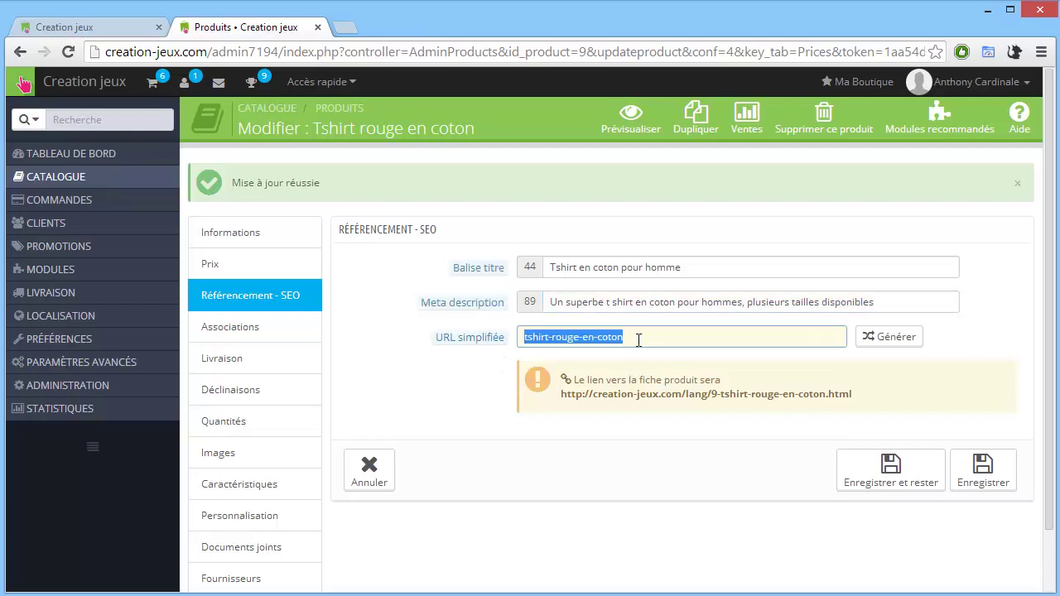
pyautogui.click(639, 339)
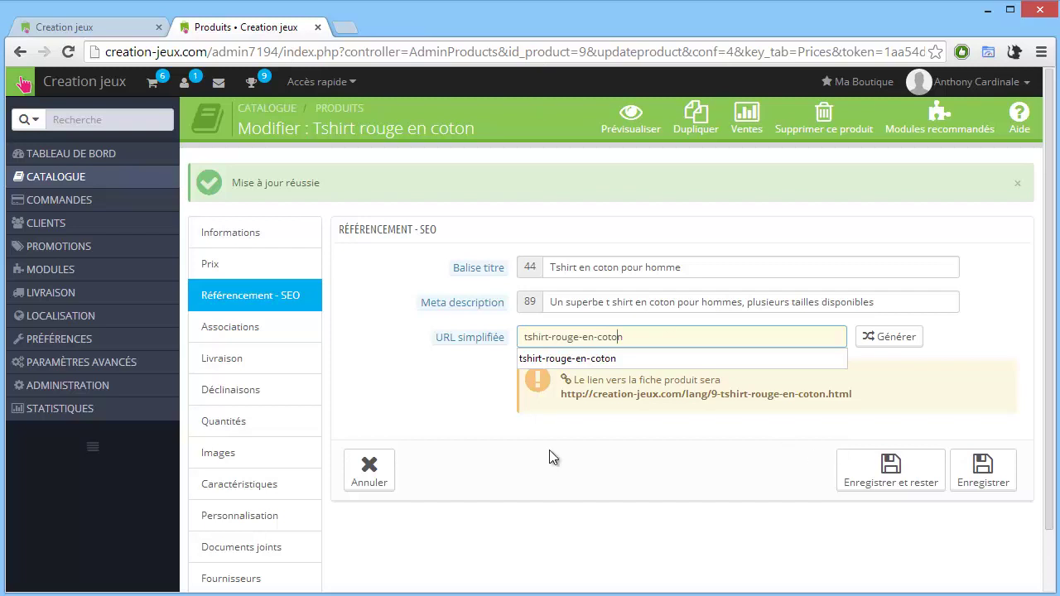
# Step: Save the SEO settings while staying on the product's edit page, and open its Associations section
pyautogui.click(868, 477)
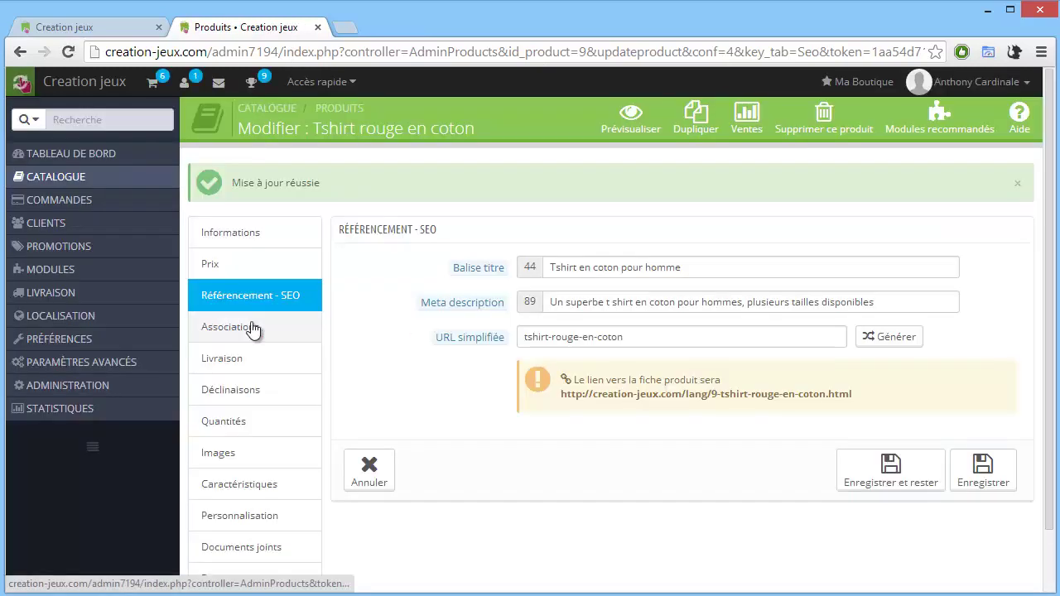
pyautogui.click(251, 327)
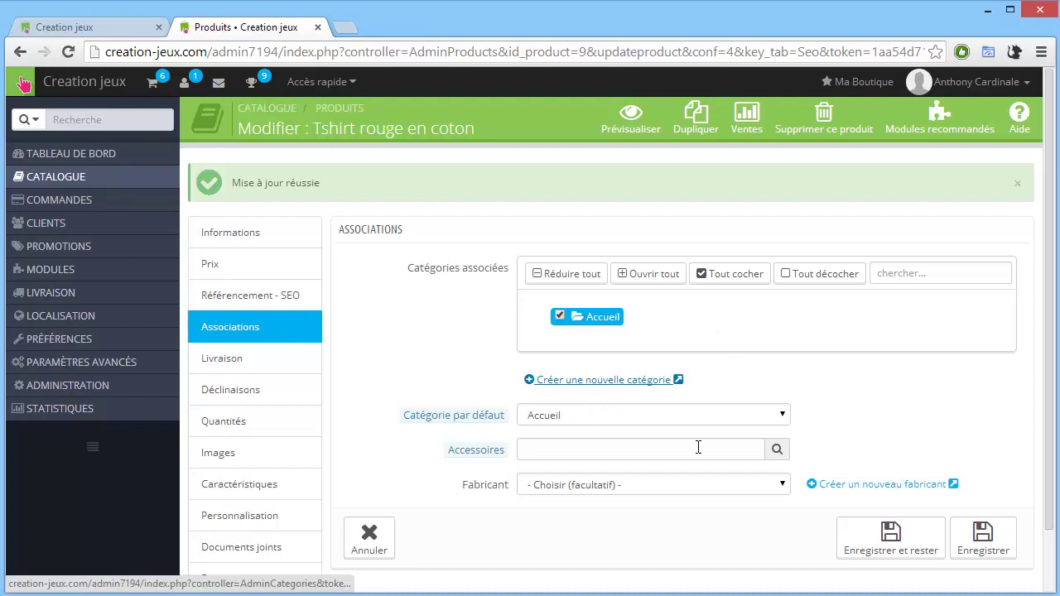
# Step: Expand all the associated categories and try assigning the product to "Nos formations vidéo", leaving only Accueil selected
pyautogui.click(668, 275)
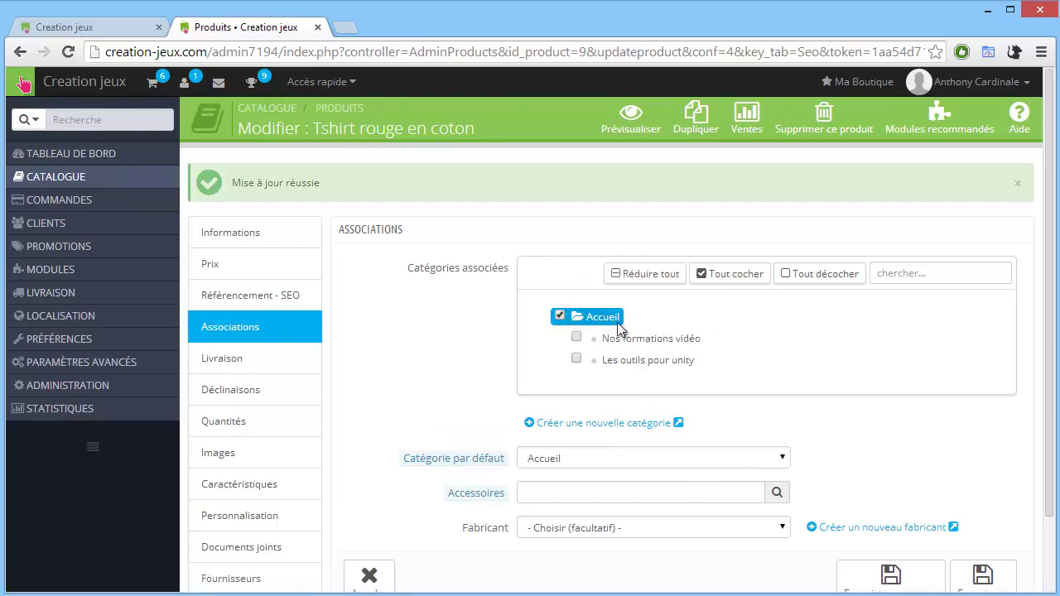
pyautogui.click(576, 337)
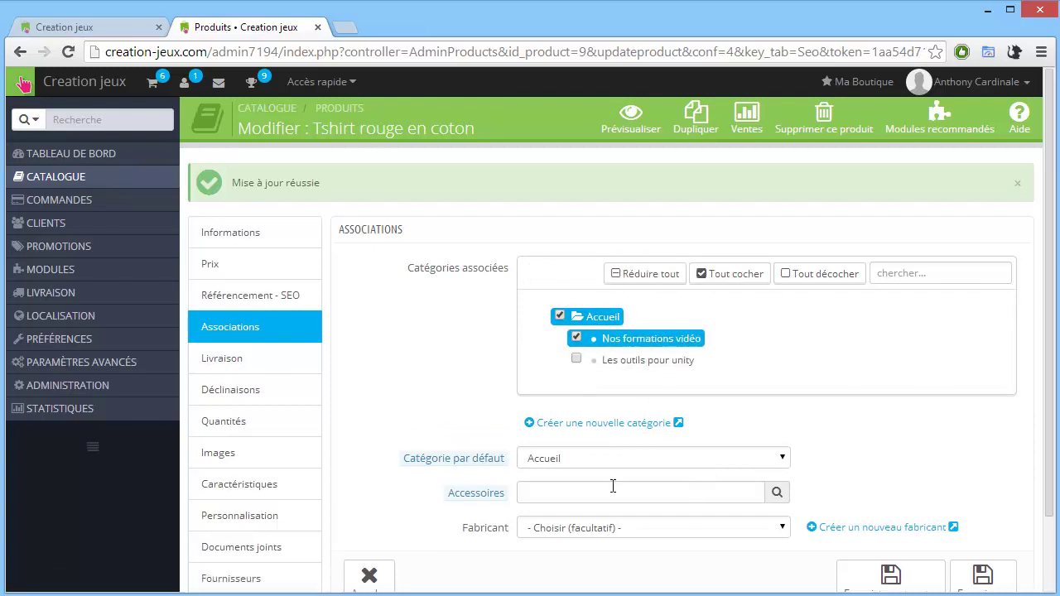
pyautogui.click(577, 337)
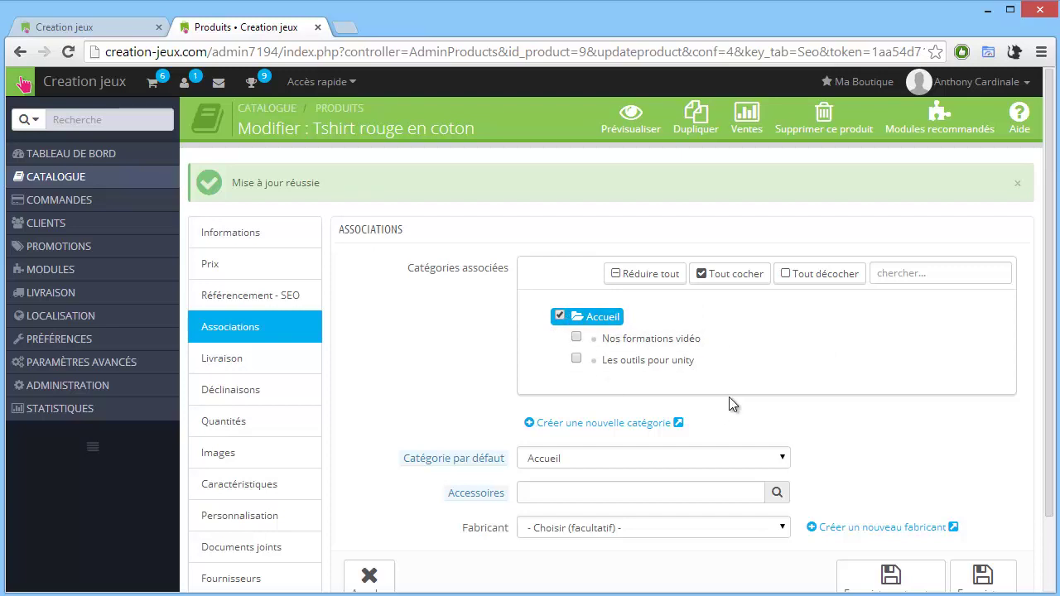
# Step: Add the product "Créer des jeux multijoueurs" as an accessory of the T-shirt
pyautogui.scroll(-1, 611, 382)
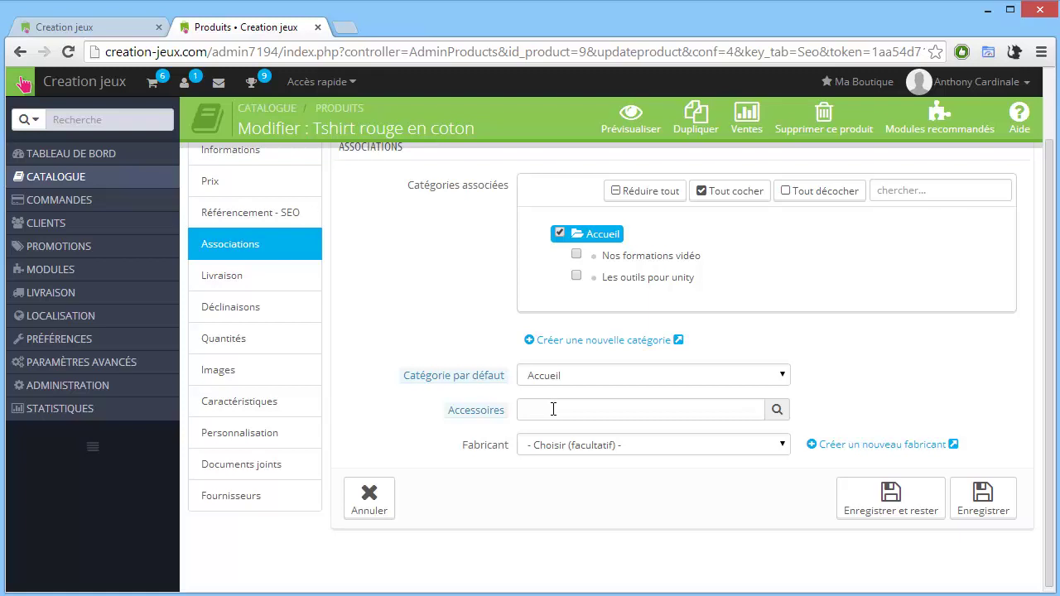
pyautogui.click(530, 406)
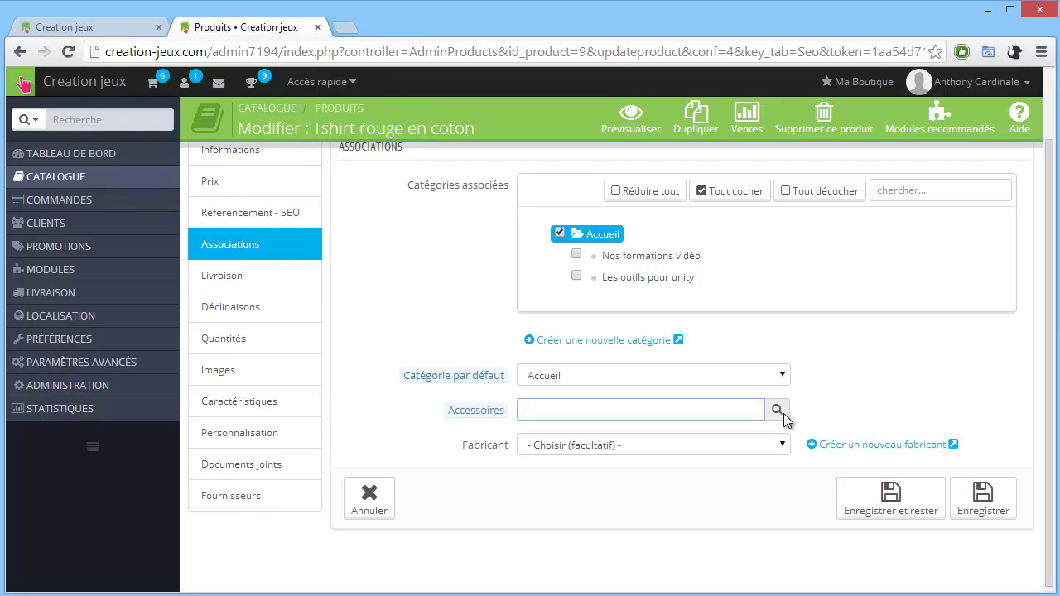
pyautogui.click(584, 411)
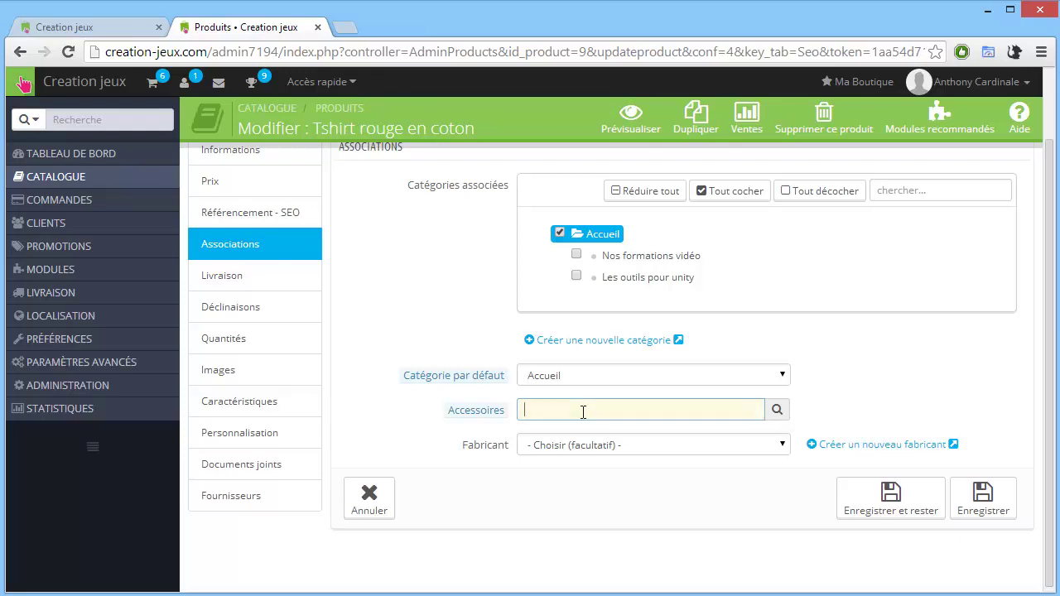
pyautogui.press('BackSpace')
pyautogui.press('BackSpace')
pyautogui.press('BackSpace')
pyautogui.click(124, 27)
pyautogui.click(237, 27)
pyautogui.write('creer des jeux multijoueurs')
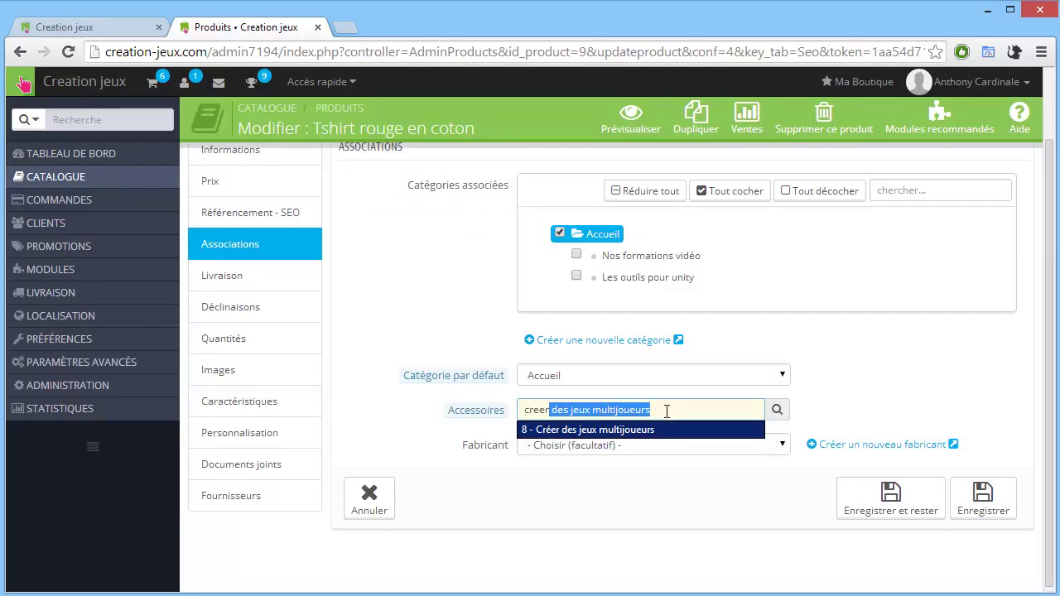
pyautogui.click(657, 430)
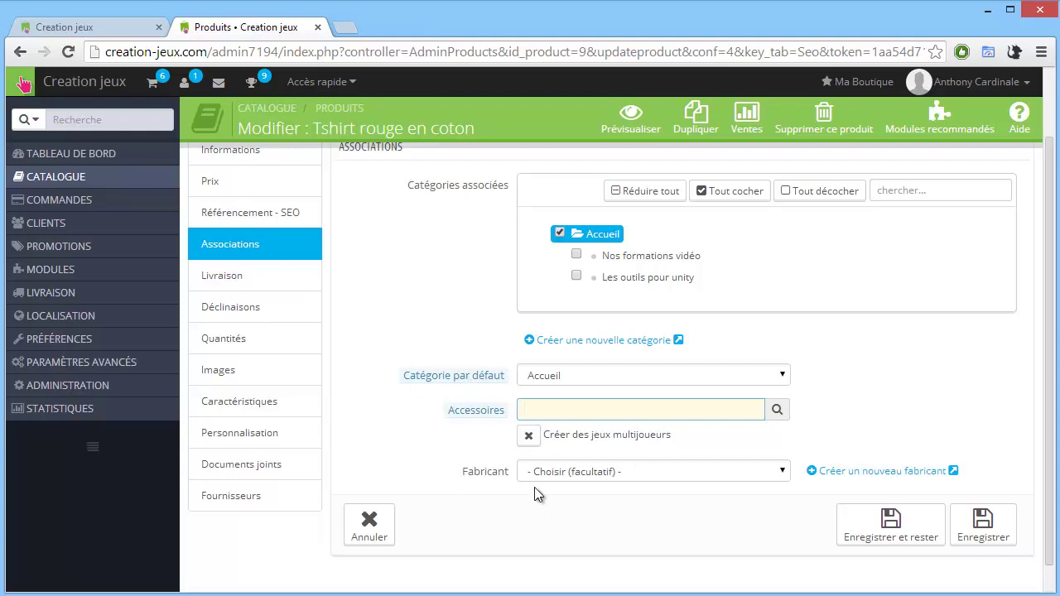
# Step: Save the associations while staying on the product's edit page, and look over the shipping settings in its Livraison section
pyautogui.click(784, 472)
pyautogui.click(778, 445)
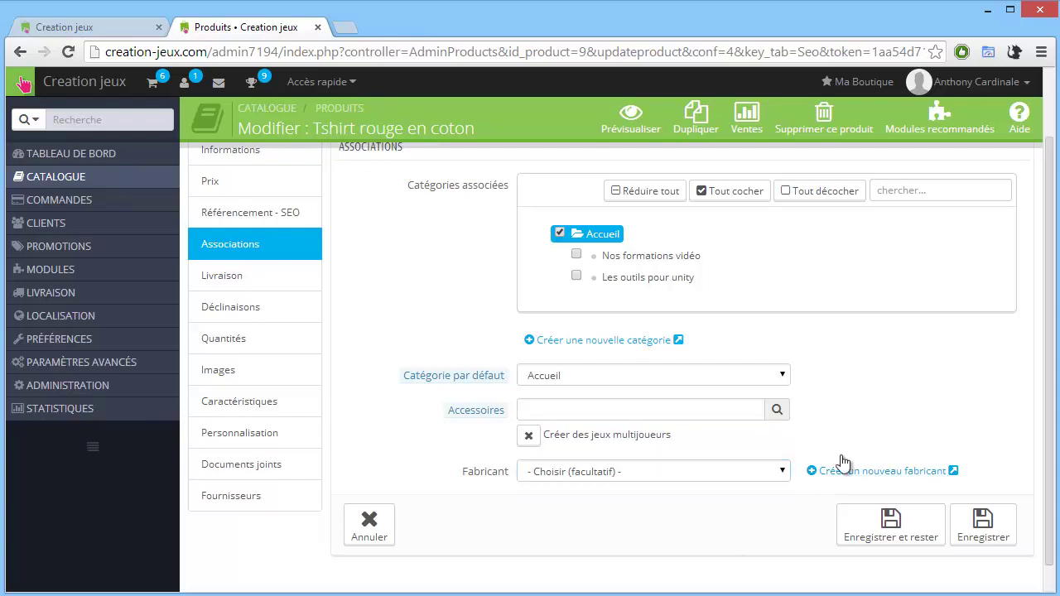
pyautogui.click(892, 518)
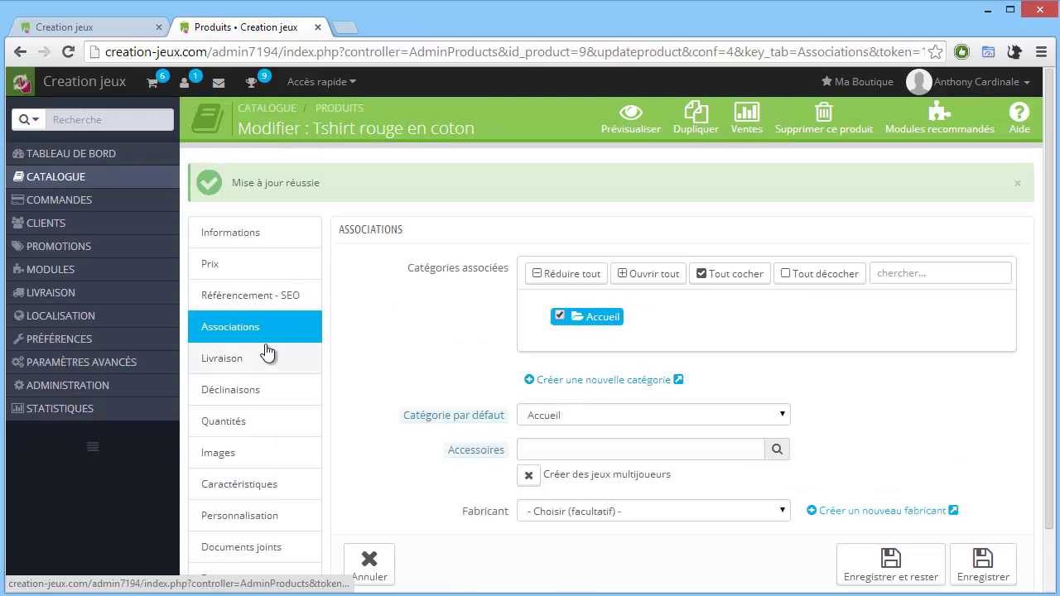
pyautogui.click(248, 359)
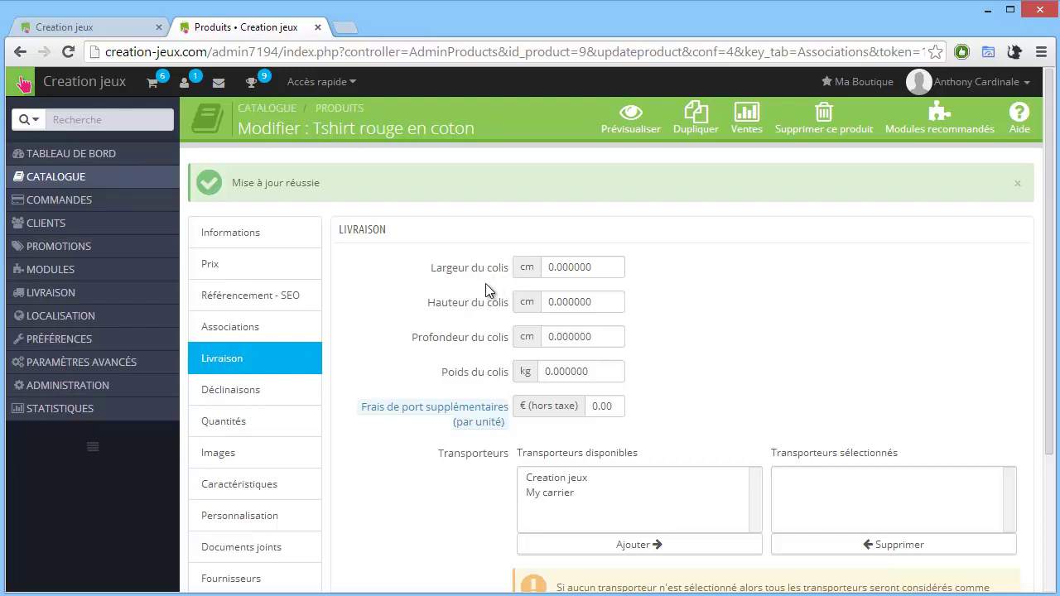
pyautogui.scroll(-1, 668, 303)
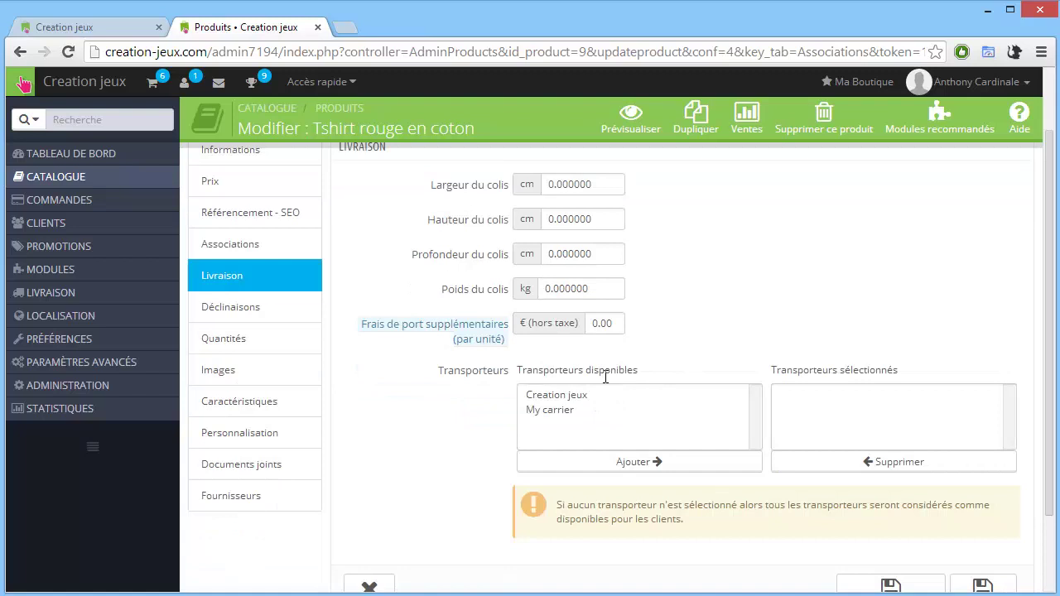
pyautogui.scroll(-1, 715, 354)
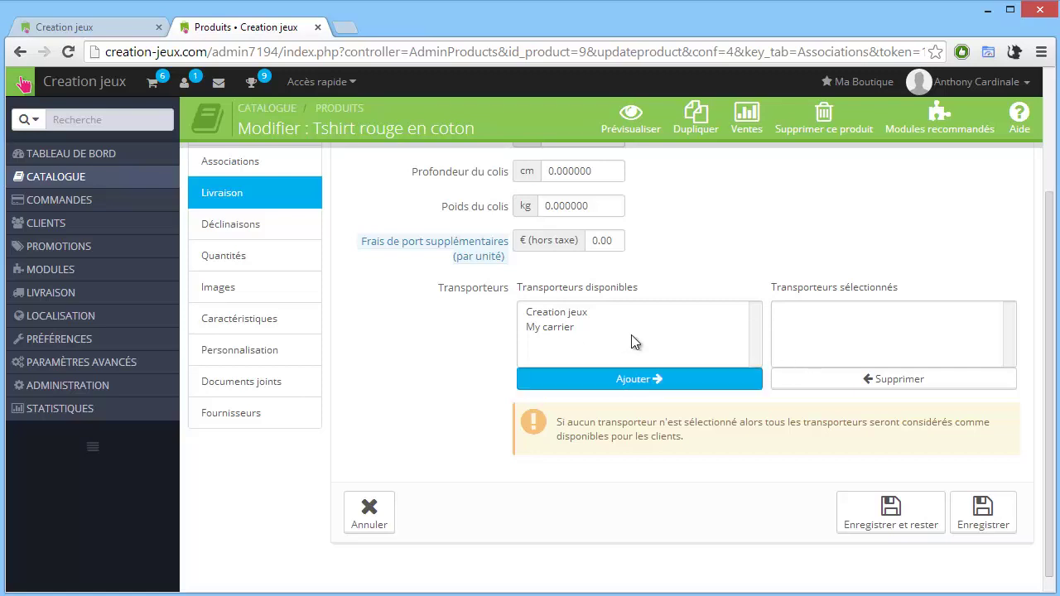
# Step: Start a new combination in the product's Déclinaisons section and add the attribute Couleur with the value Rouge
pyautogui.click(273, 225)
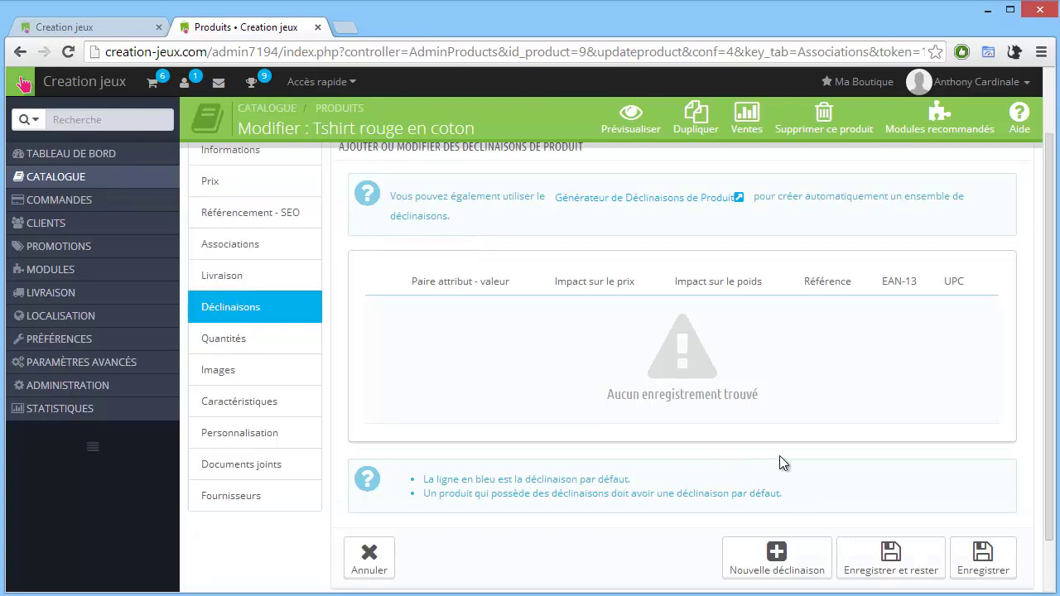
pyautogui.click(791, 559)
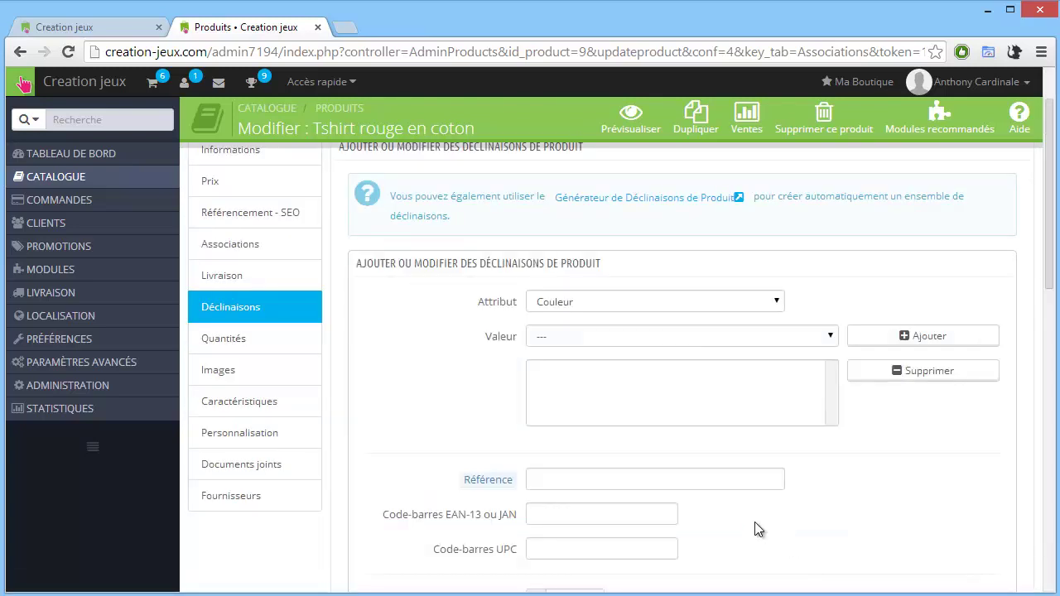
pyautogui.click(719, 303)
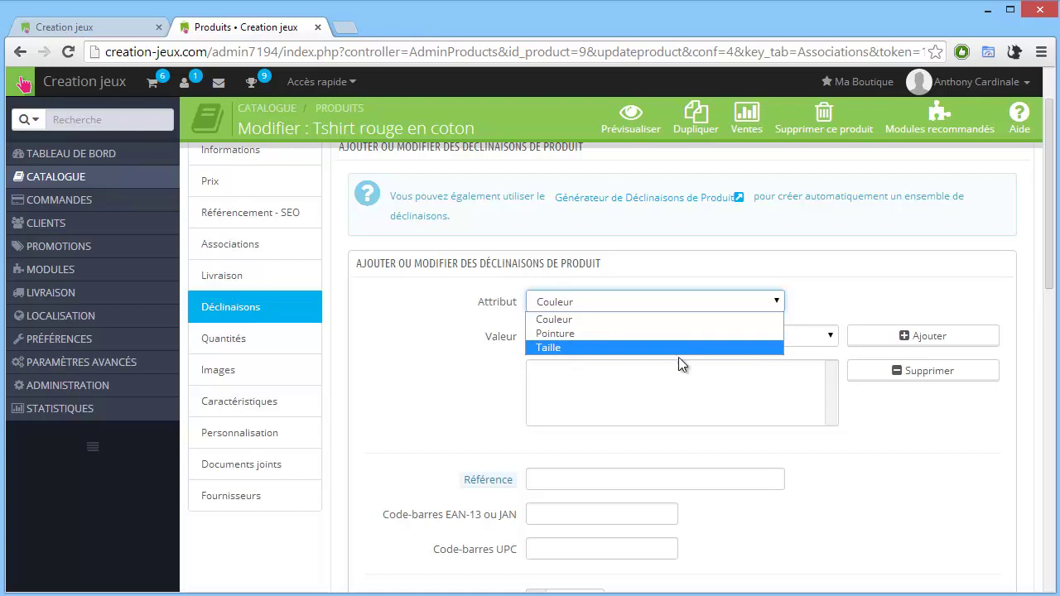
pyautogui.click(872, 418)
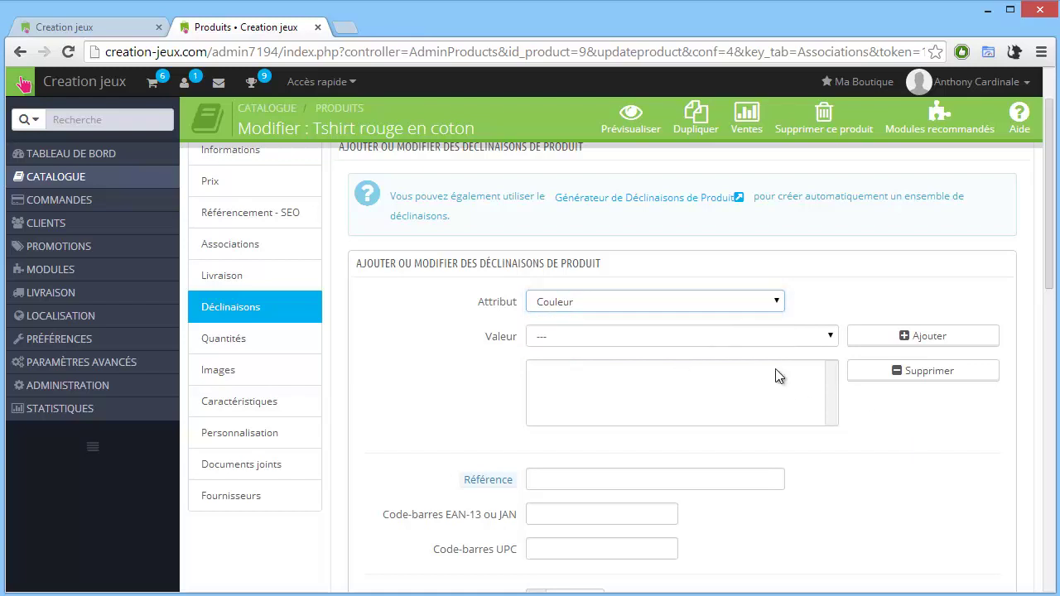
pyautogui.click(687, 343)
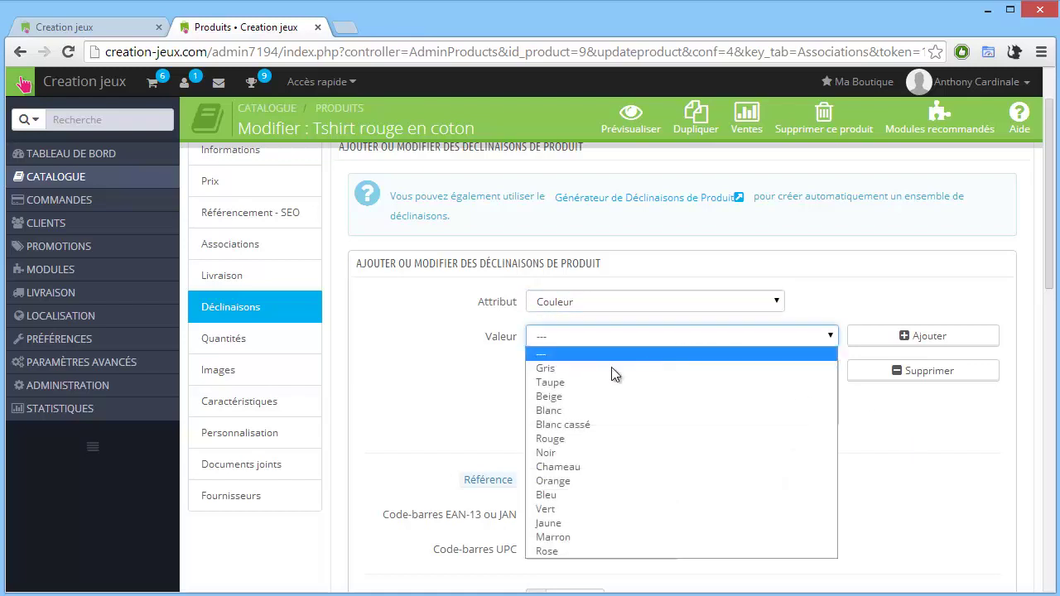
pyautogui.click(570, 439)
pyautogui.click(905, 336)
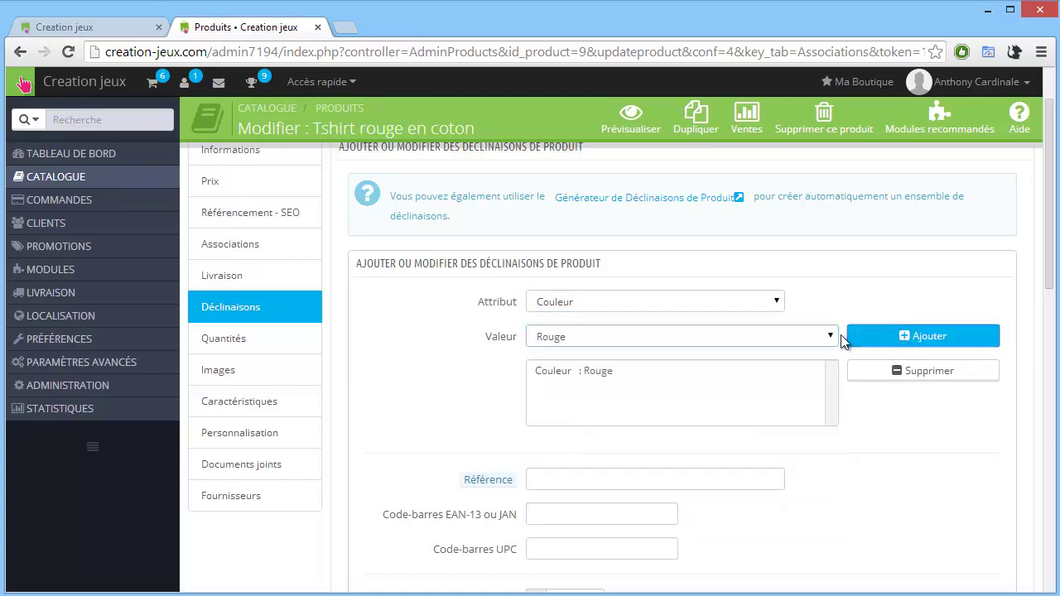
# Step: Try to add Noir as a second Couleur value to the same combination
pyautogui.click(677, 337)
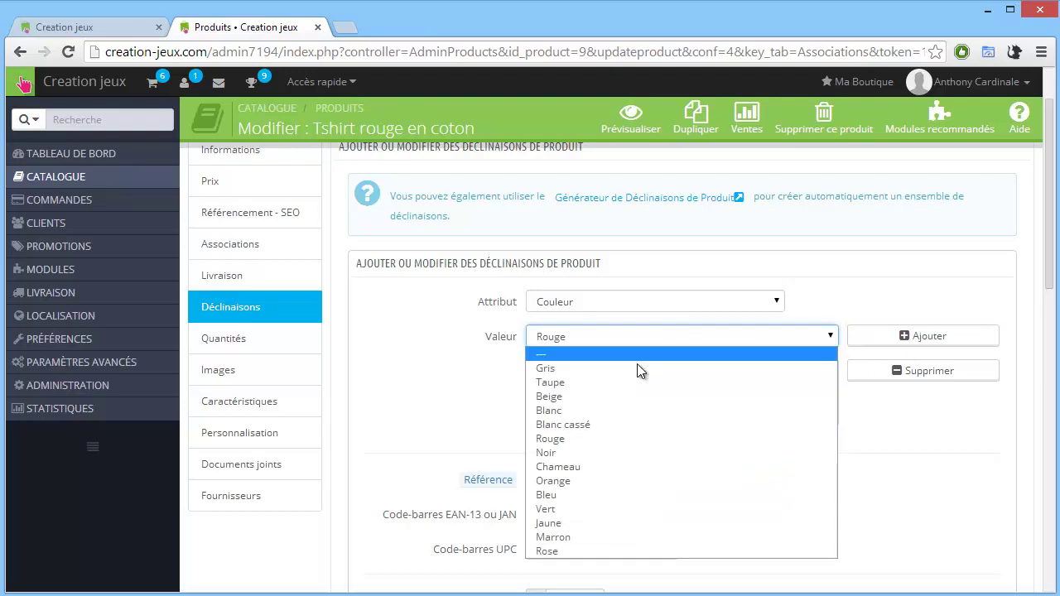
pyautogui.click(562, 453)
pyautogui.click(927, 343)
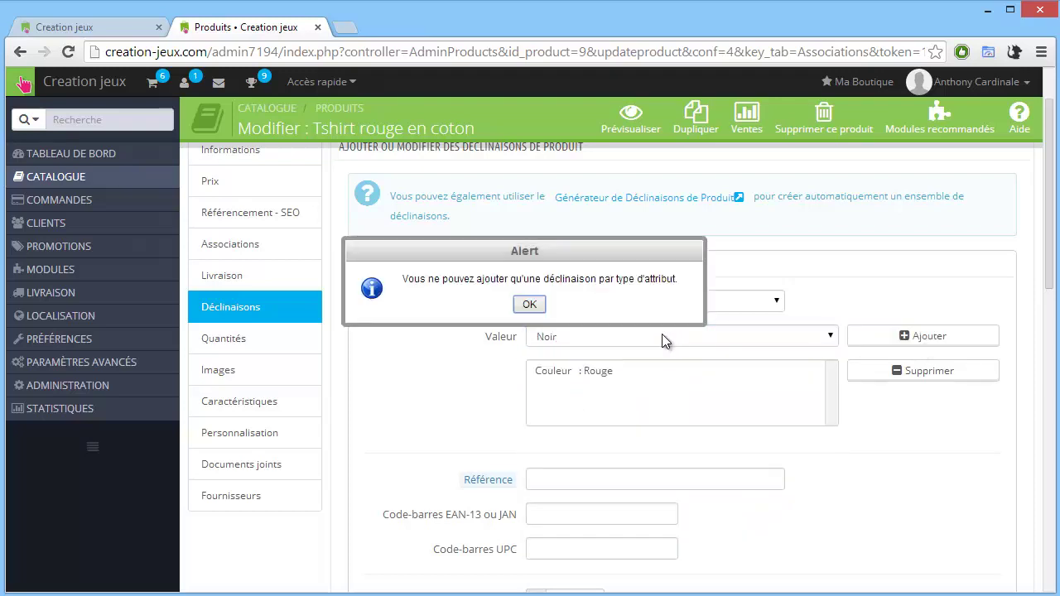
pyautogui.click(532, 305)
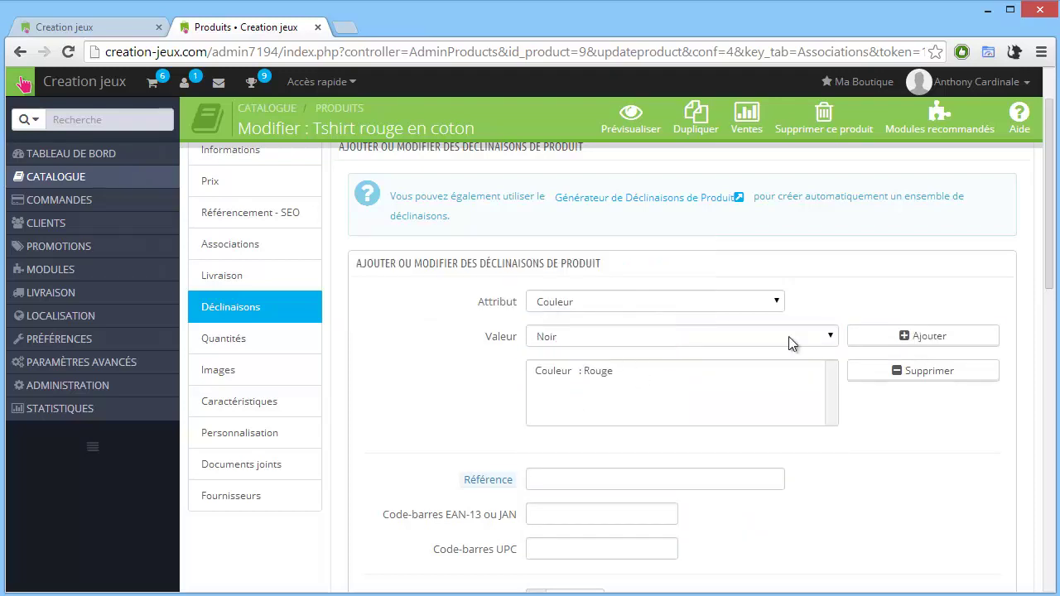
pyautogui.click(903, 347)
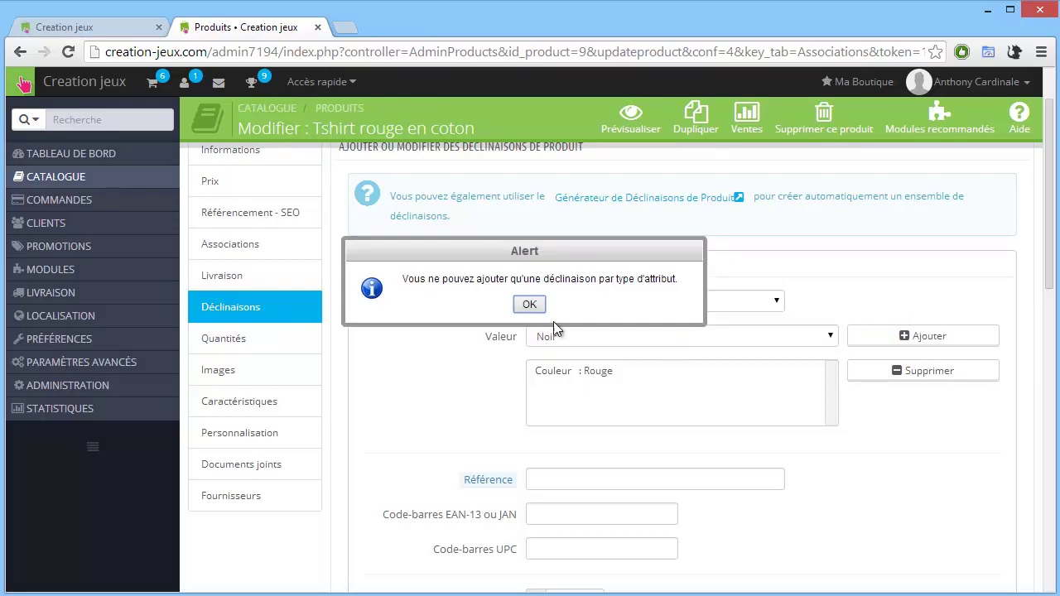
pyautogui.click(527, 308)
pyautogui.click(620, 374)
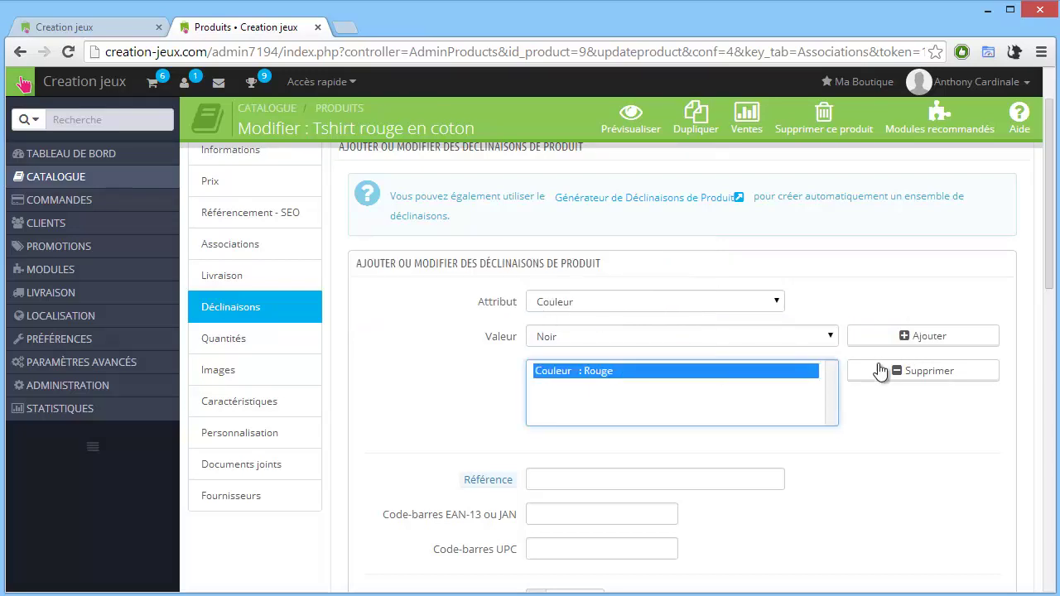
# Step: Examine the remaining fields of the Rouge combination, including the choices for Impact sur le prix
pyautogui.scroll(-2, 643, 343)
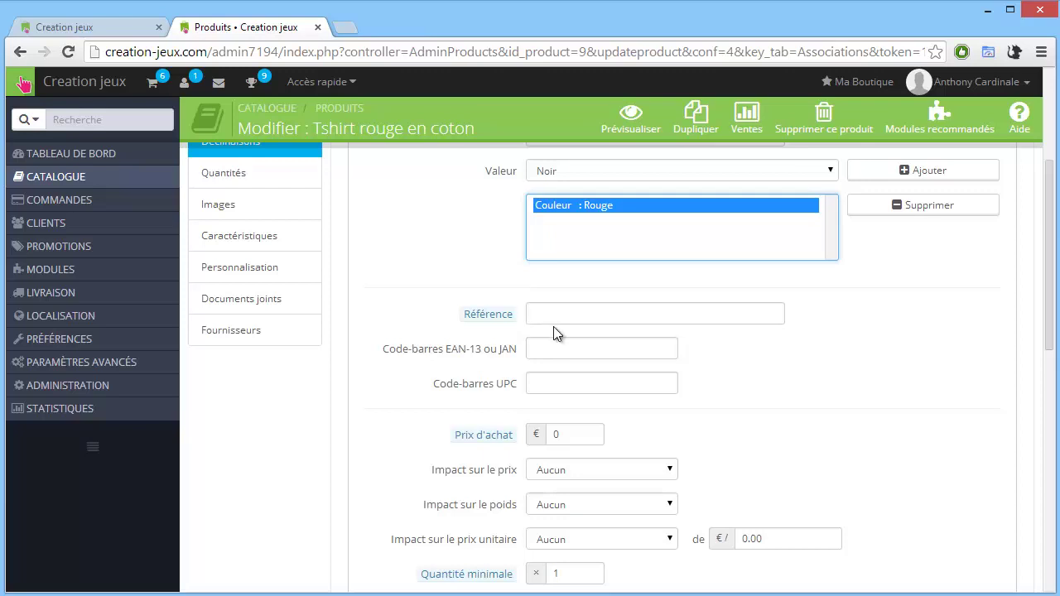
pyautogui.scroll(1, 554, 327)
pyautogui.scroll(-2, 581, 314)
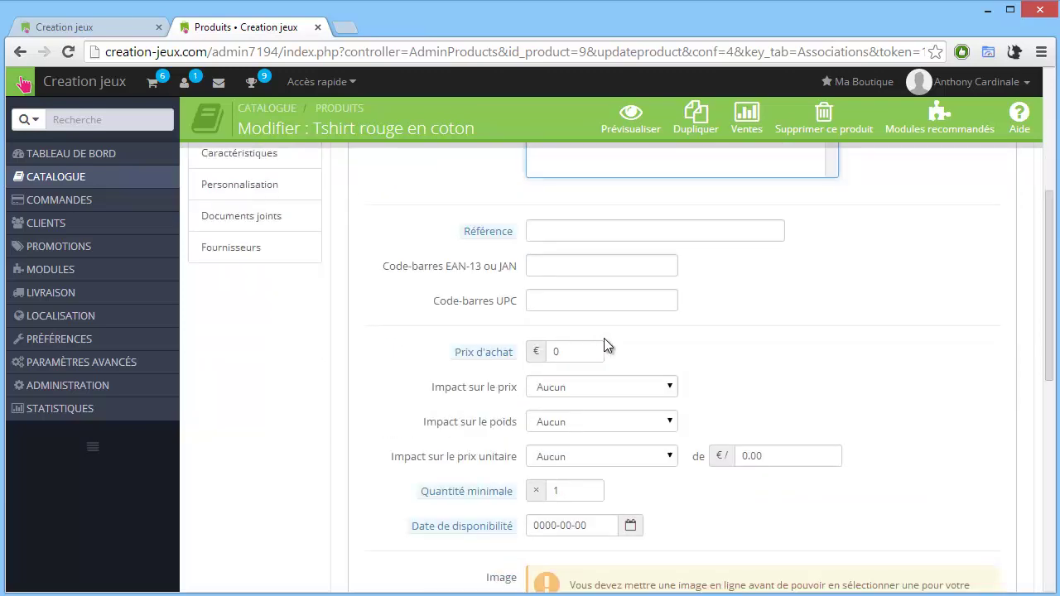
pyautogui.scroll(-1, 608, 345)
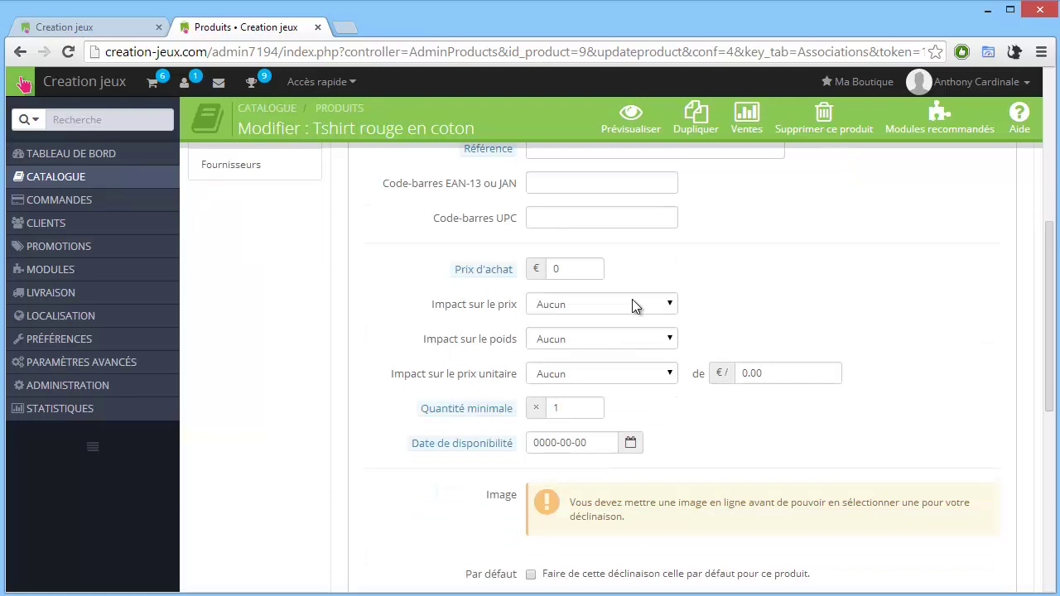
pyautogui.click(631, 304)
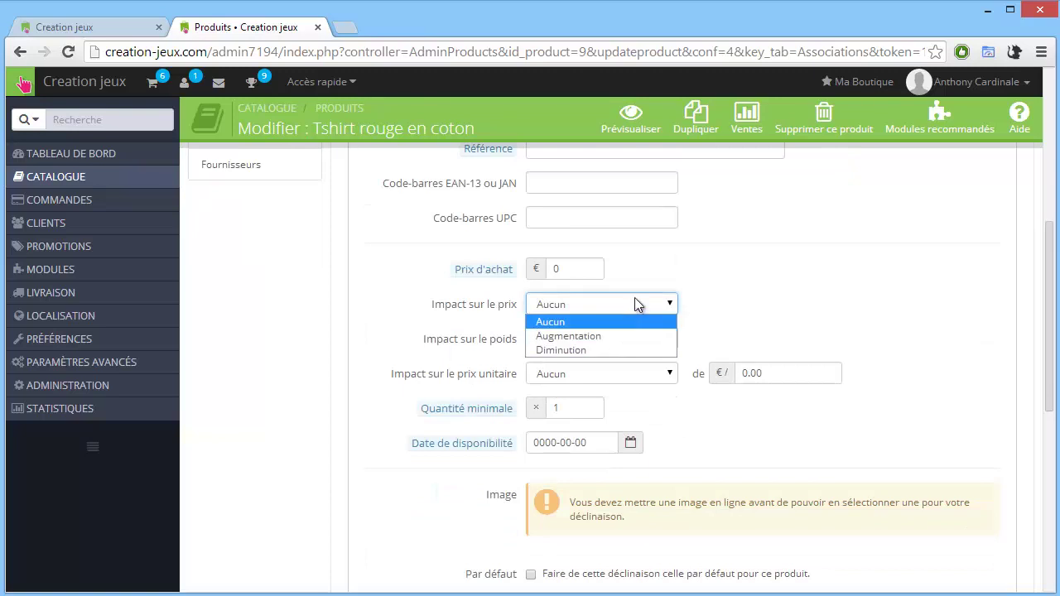
pyautogui.click(767, 303)
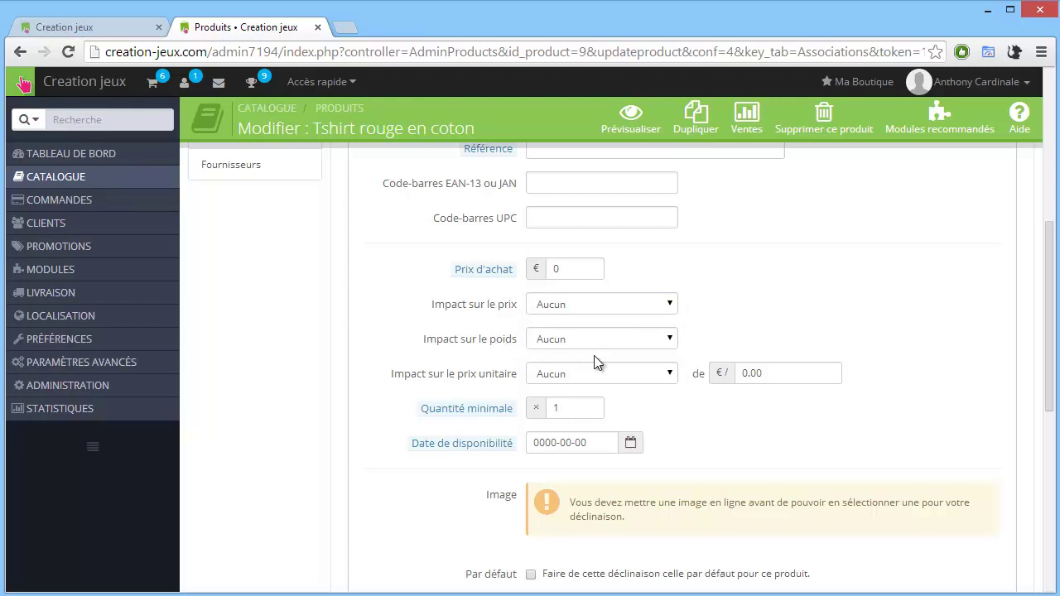
pyautogui.scroll(-1, 594, 361)
pyautogui.scroll(-2, 492, 530)
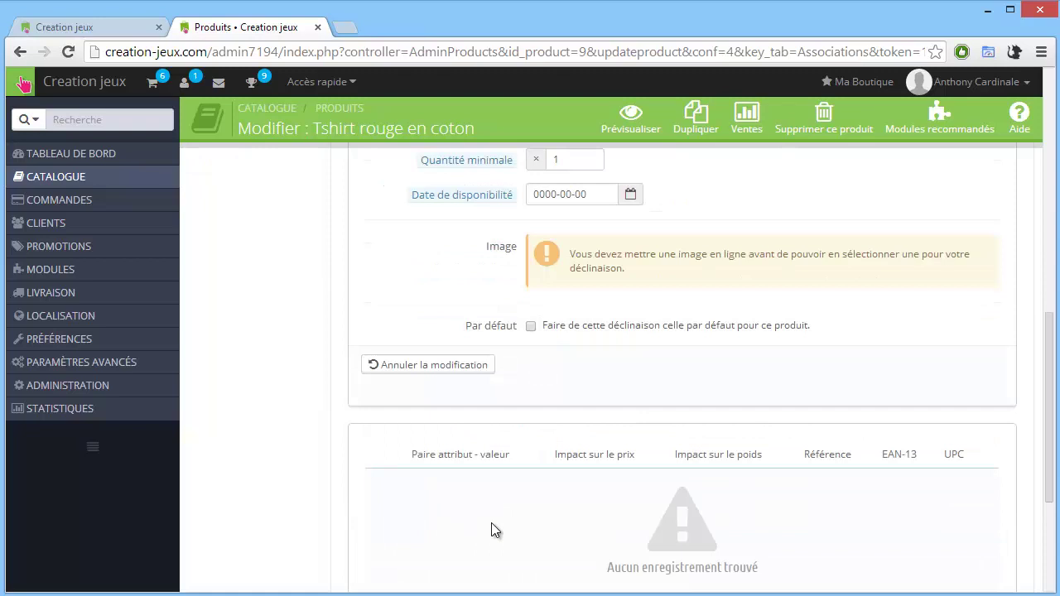
pyautogui.scroll(-2, 630, 486)
pyautogui.scroll(-1, 630, 486)
pyautogui.scroll(10, 644, 488)
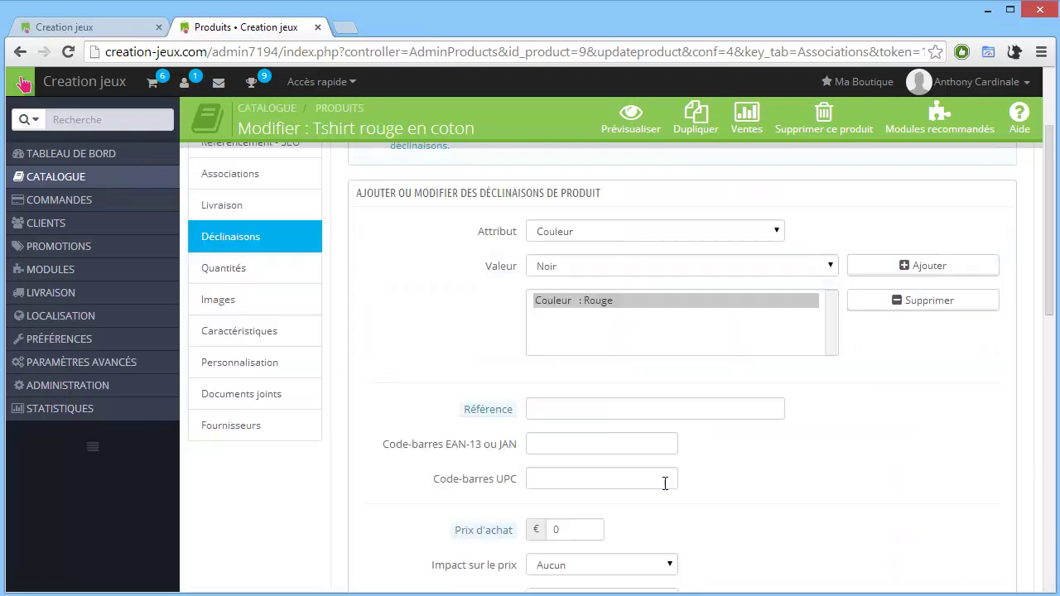
# Step: Save the Rouge combination while staying on the product's edit page
pyautogui.scroll(-2, 670, 485)
pyautogui.scroll(-8, 669, 485)
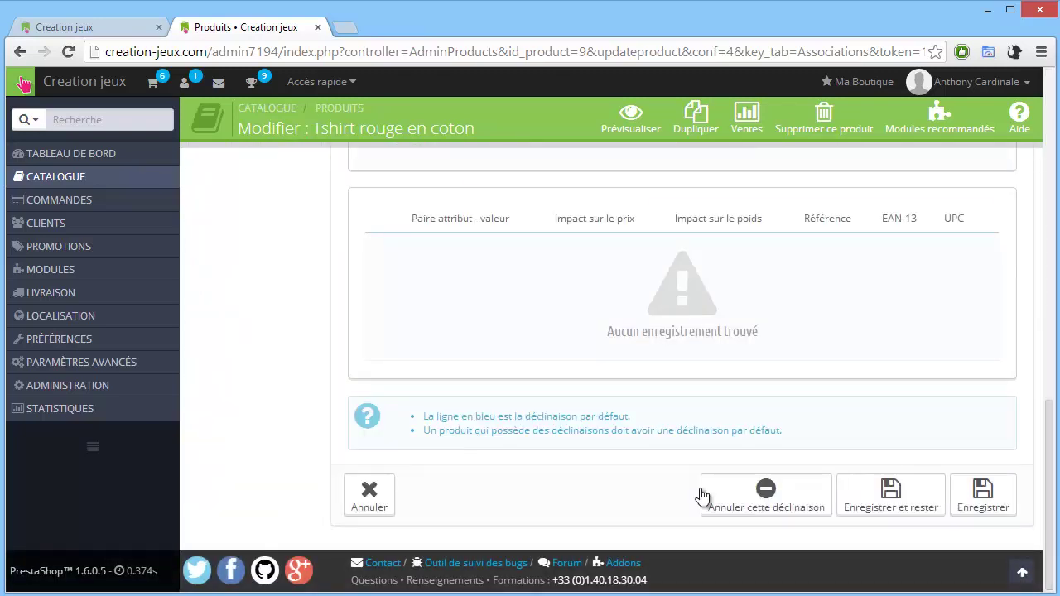
pyautogui.click(907, 499)
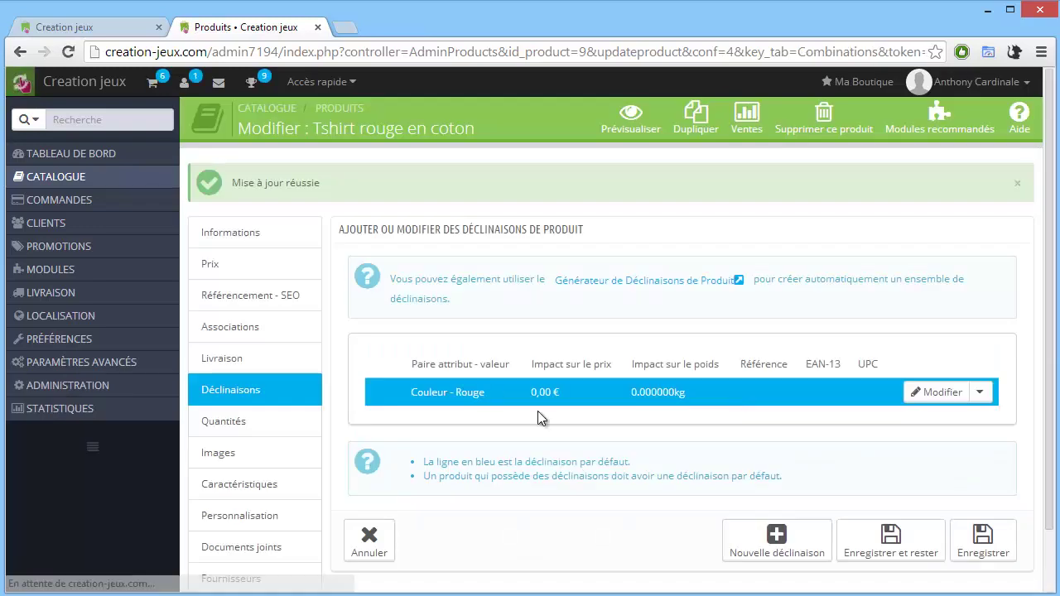
# Step: Start another new combination and add the attribute Couleur with the value Noir
pyautogui.click(776, 538)
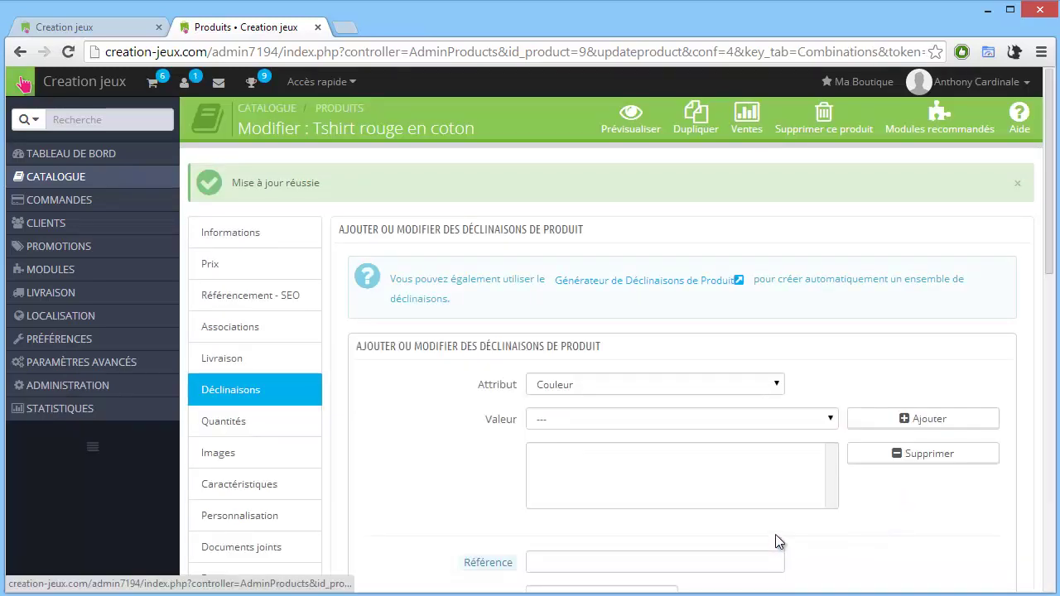
pyautogui.click(603, 382)
pyautogui.click(828, 420)
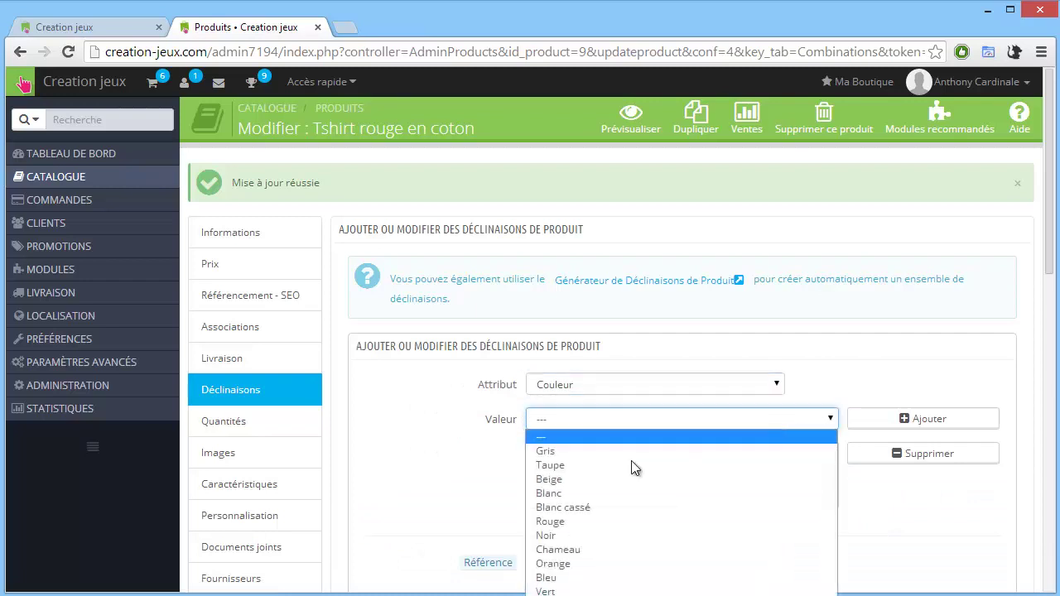
pyautogui.click(547, 535)
pyautogui.click(917, 424)
# Step: Set the Noir combination's impact on price to Augmentation of 2 € excluding tax (HT)
pyautogui.scroll(-10, 800, 461)
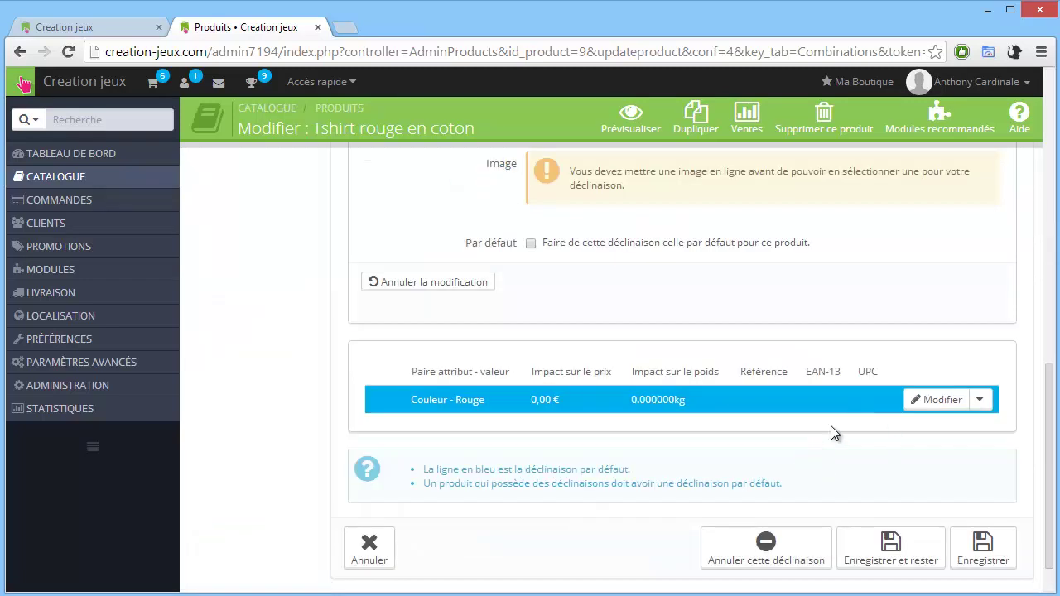
pyautogui.scroll(-1, 834, 467)
pyautogui.scroll(5, 687, 422)
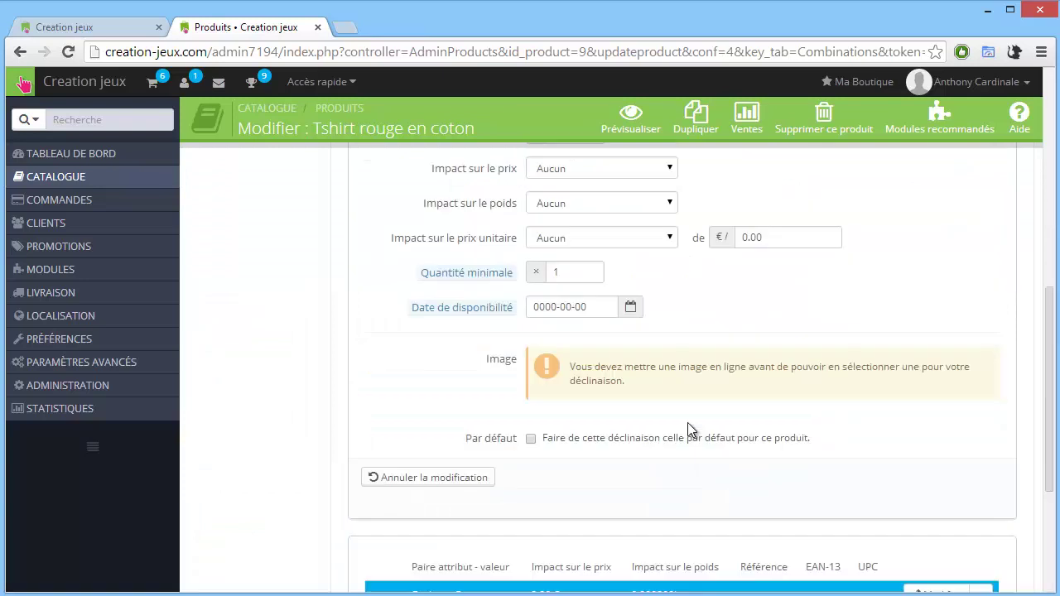
pyautogui.click(616, 252)
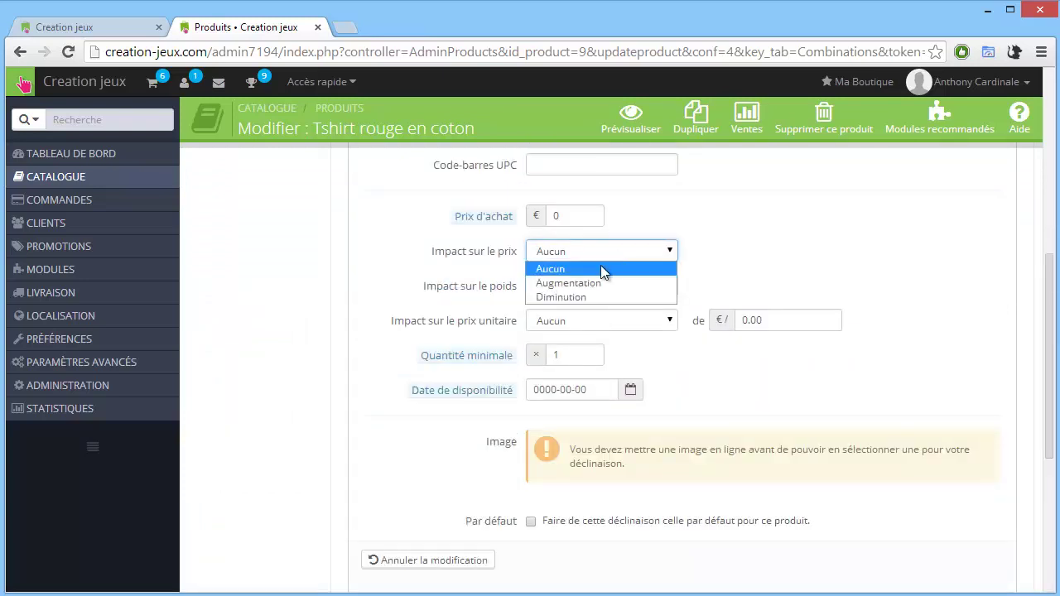
pyautogui.click(599, 282)
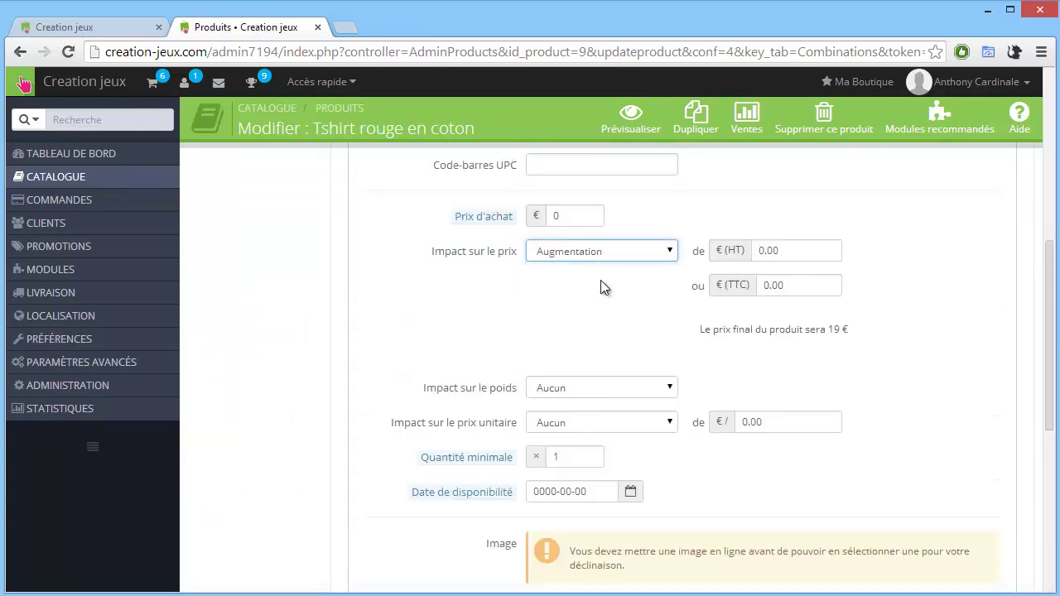
pyautogui.click(808, 256)
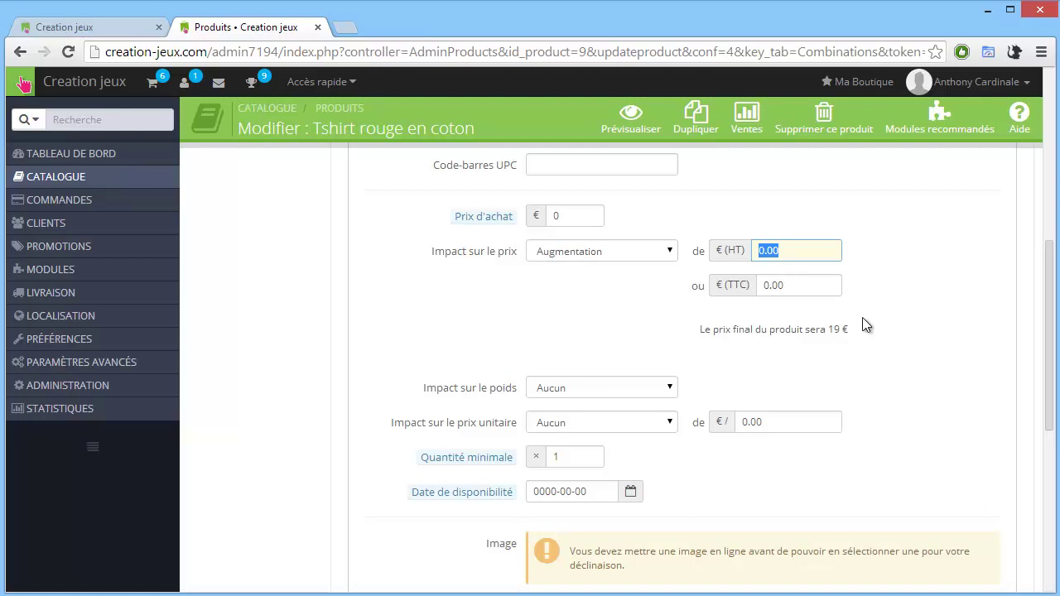
pyautogui.write('2')
# Step: Save the Noir combination while staying on the product's edit page
pyautogui.scroll(-4, 841, 364)
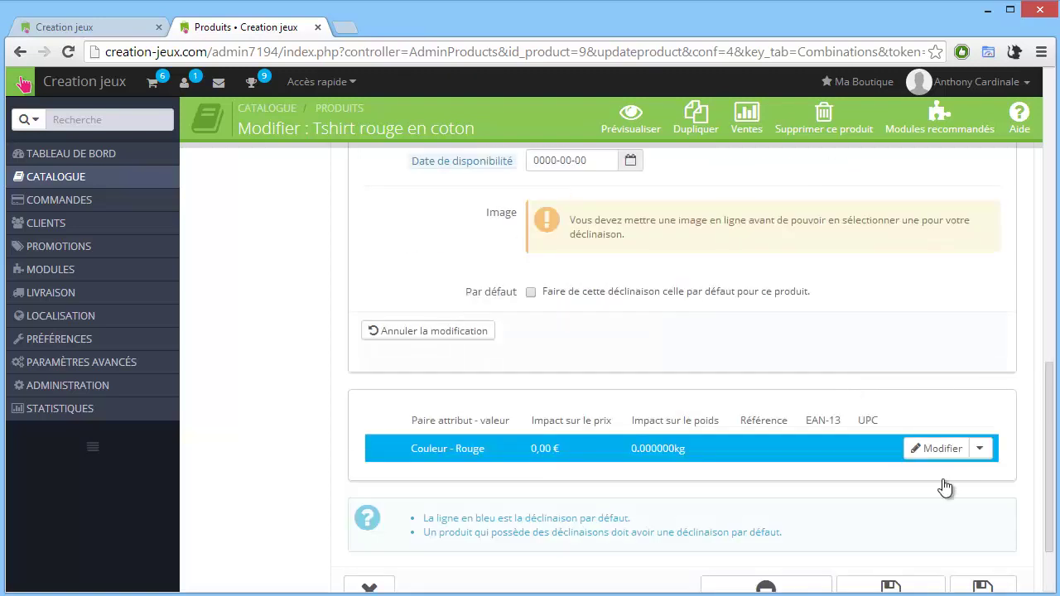
pyautogui.scroll(-2, 895, 485)
pyautogui.click(886, 490)
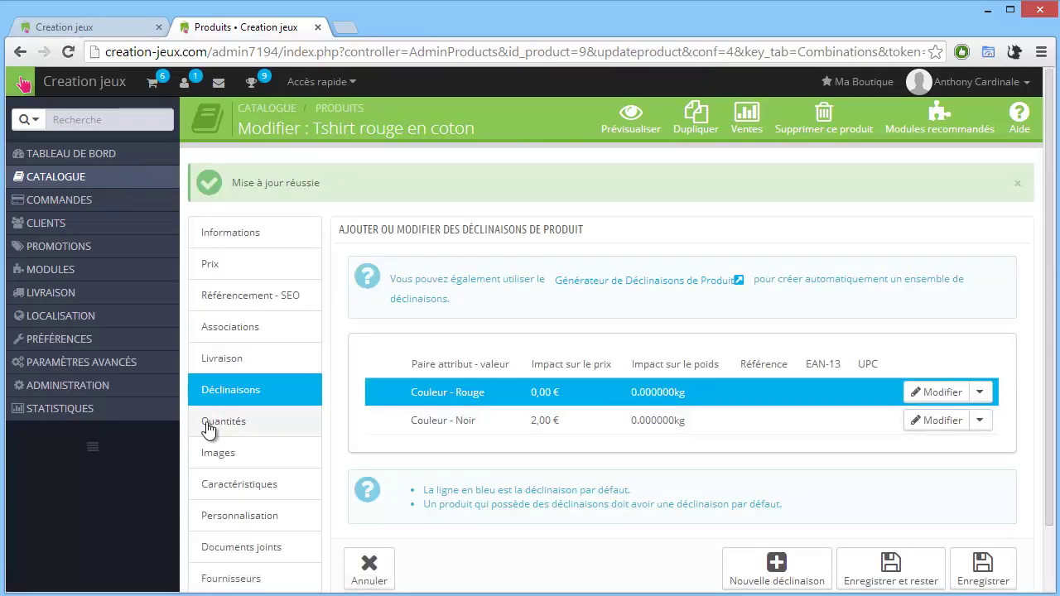
pyautogui.scroll(-1, 596, 448)
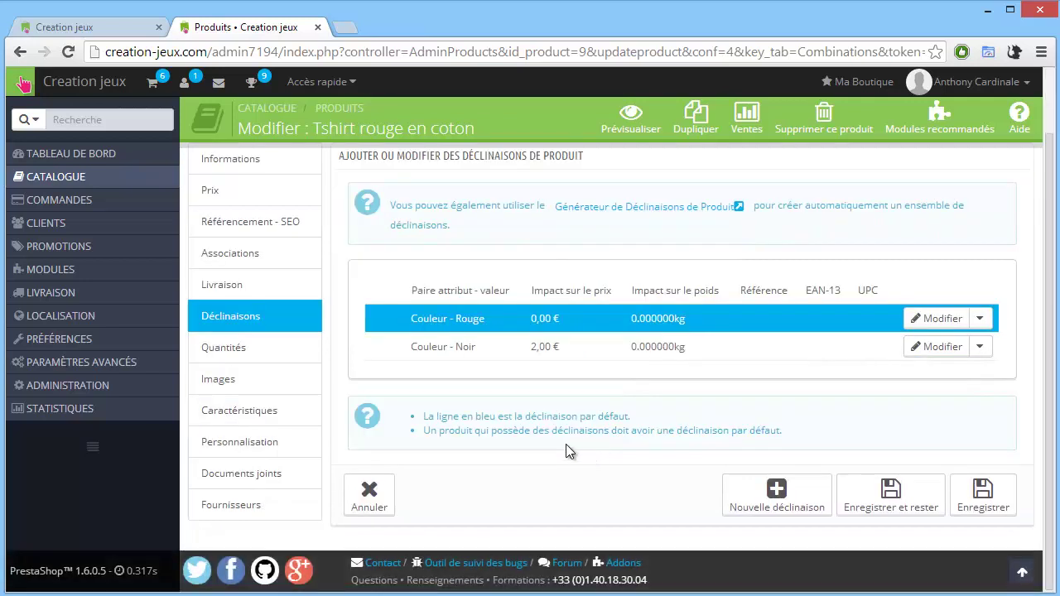
# Step: Set the available quantities to 50 for the Rouge combination and 15 for the Noir combination
pyautogui.click(279, 349)
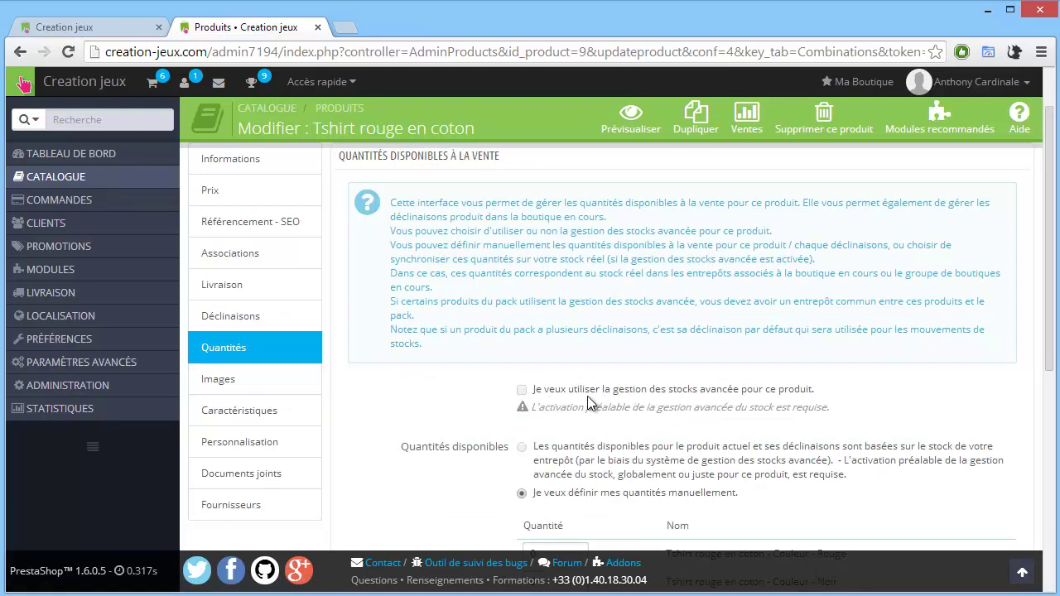
pyautogui.scroll(-1, 587, 401)
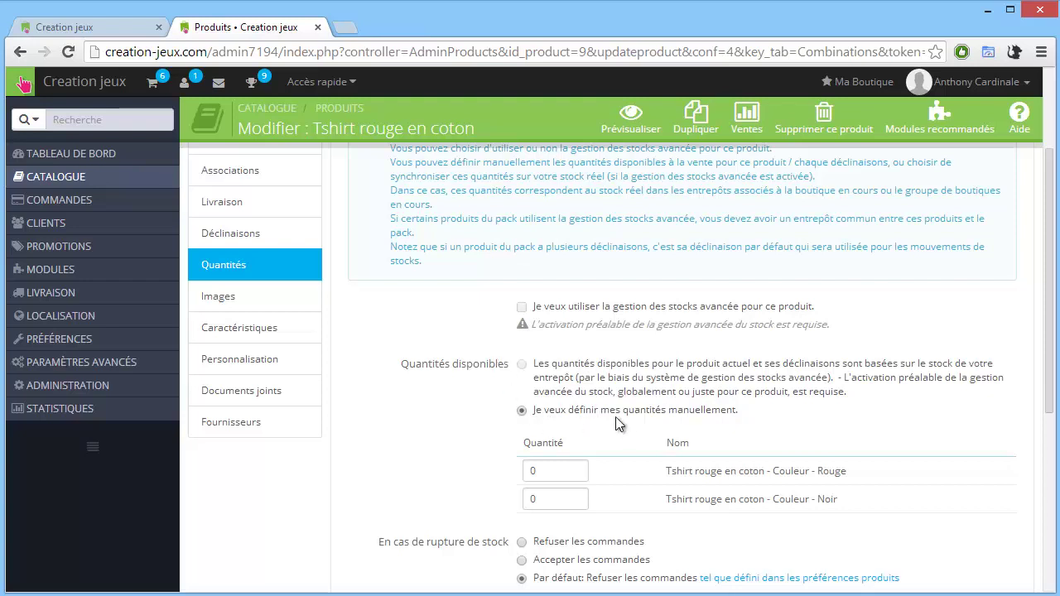
pyautogui.scroll(-2, 649, 422)
pyautogui.moveTo(563, 388); pyautogui.dragTo(524, 377)
pyautogui.write('50')
pyautogui.press('Tab')
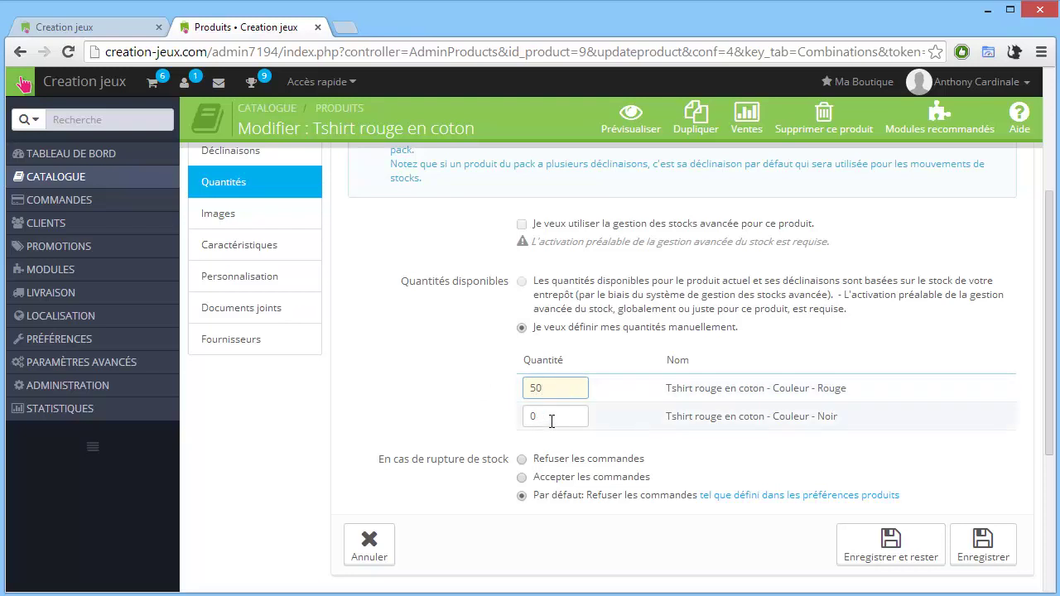
pyautogui.write('15')
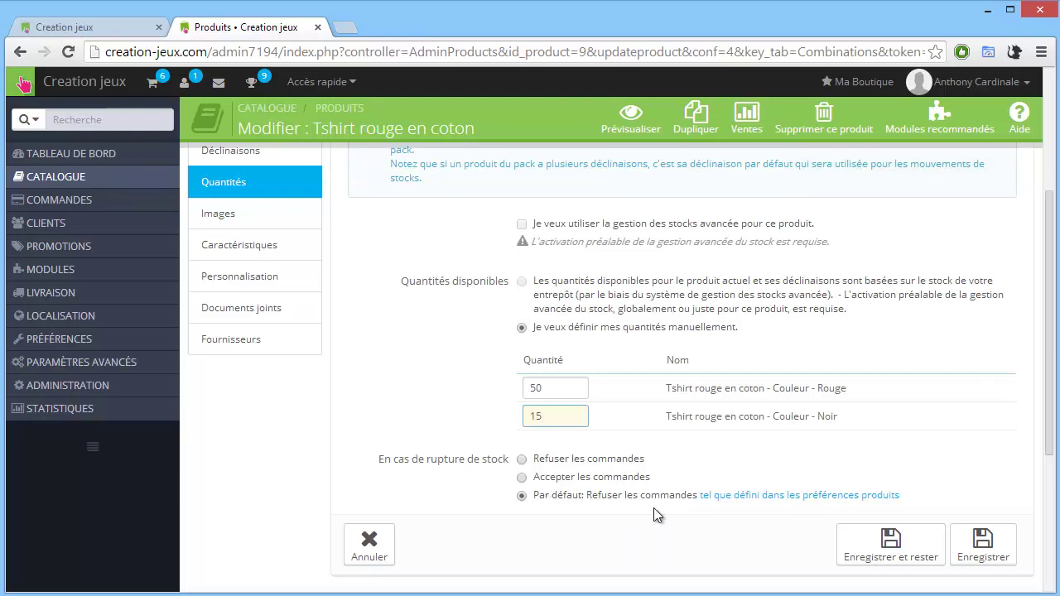
# Step: Check the availability message fields for in-stock and out-of-stock products, and save the quantities while staying on the edit page
pyautogui.scroll(-2, 621, 489)
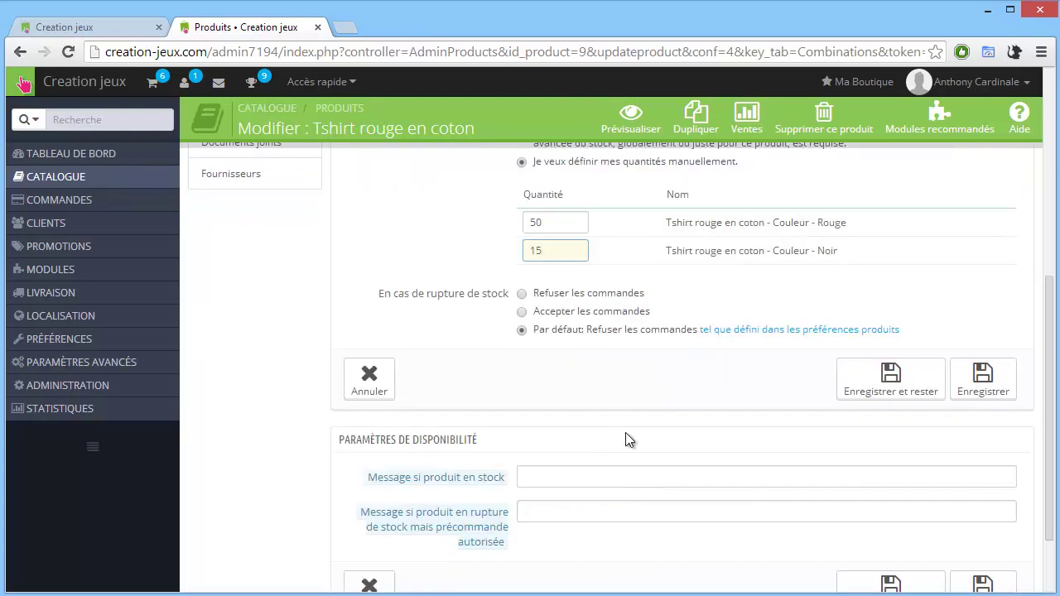
pyautogui.scroll(-1, 596, 433)
pyautogui.click(539, 396)
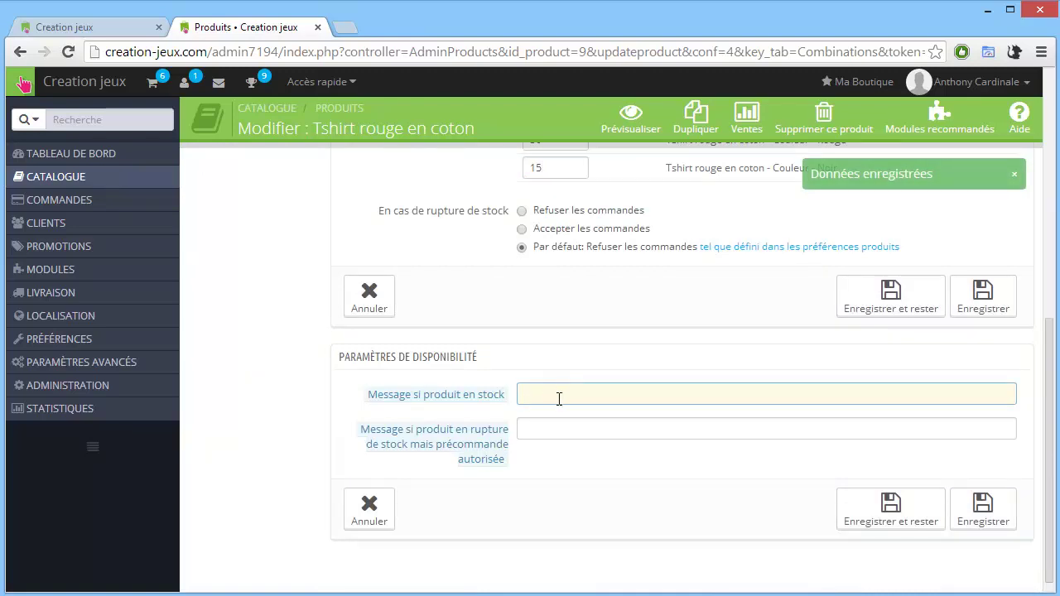
pyautogui.click(534, 430)
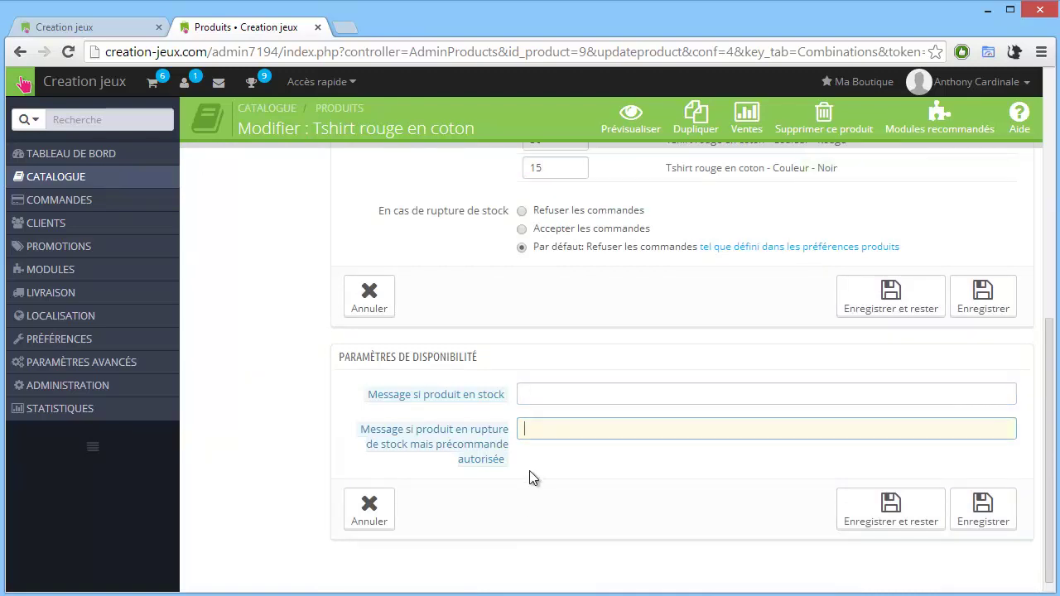
pyautogui.click(883, 303)
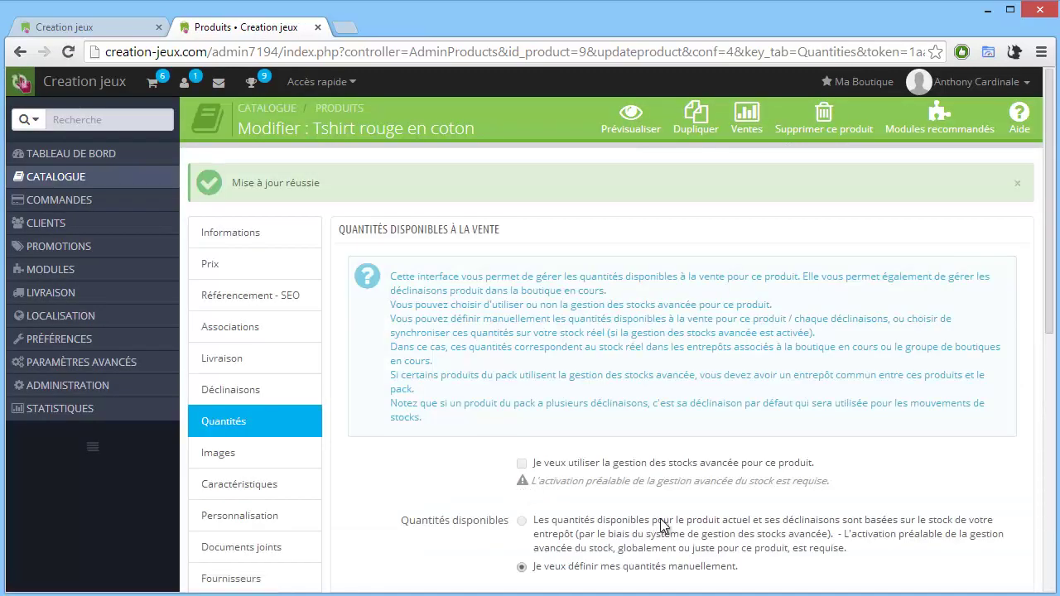
# Step: Upload tutos-unity.PNG as the product's image and save the product while staying on its edit page
pyautogui.scroll(-1, 667, 522)
pyautogui.click(271, 381)
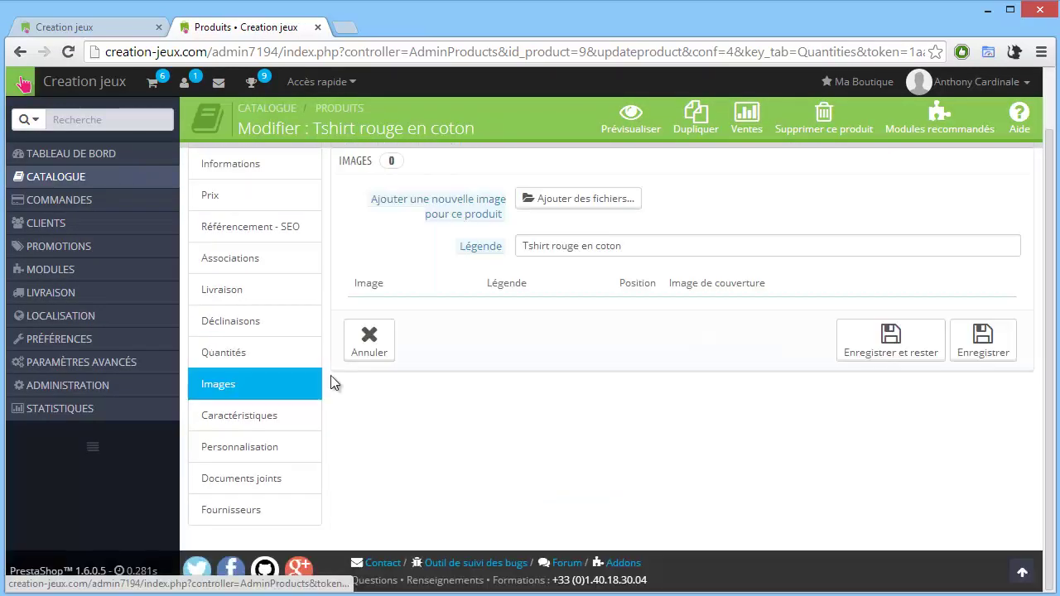
pyautogui.scroll(1, 430, 401)
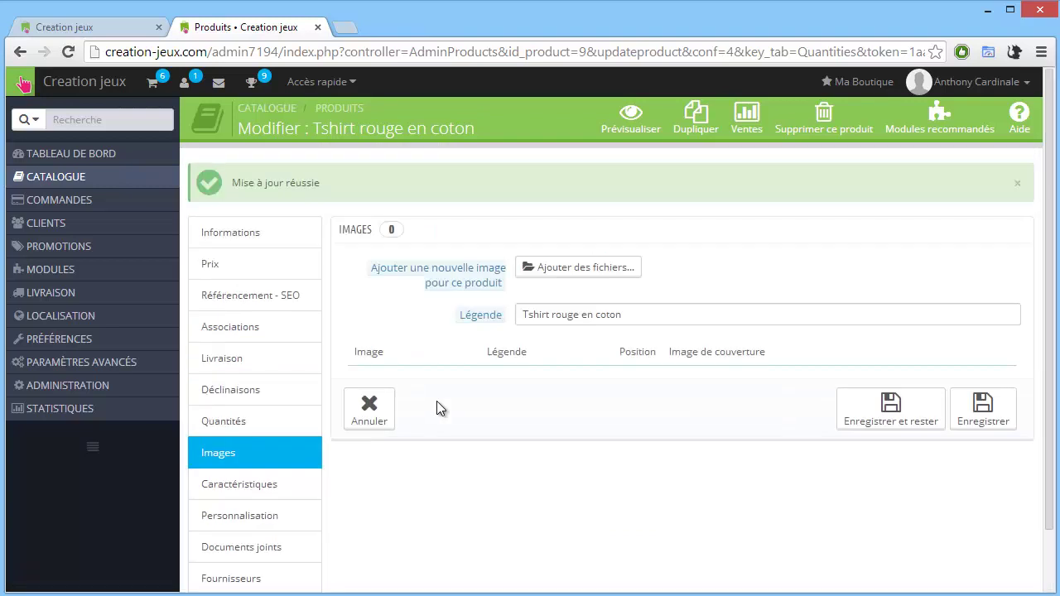
pyautogui.click(563, 274)
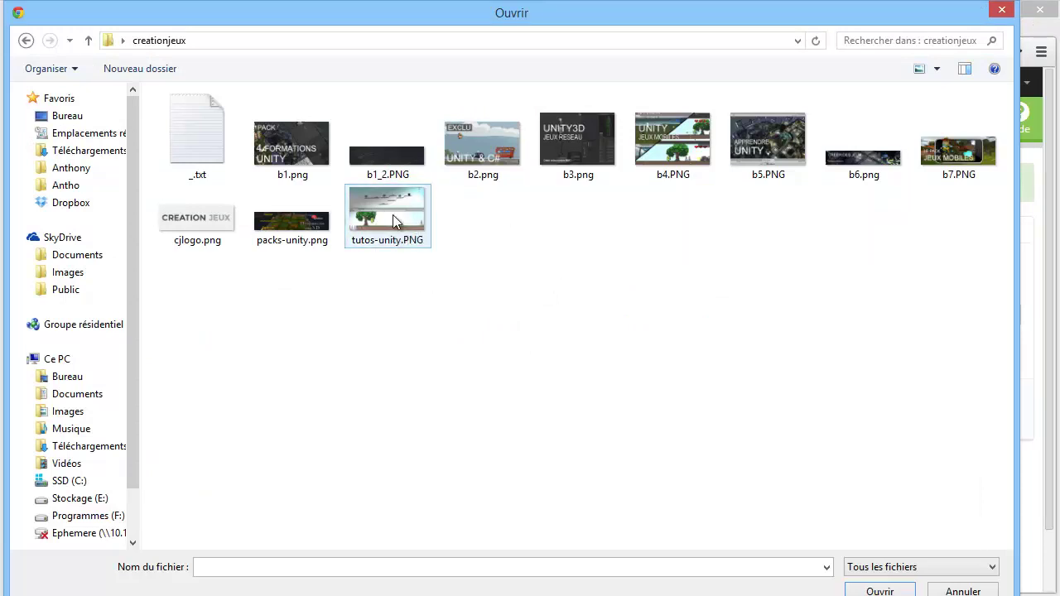
pyautogui.doubleClick(395, 217)
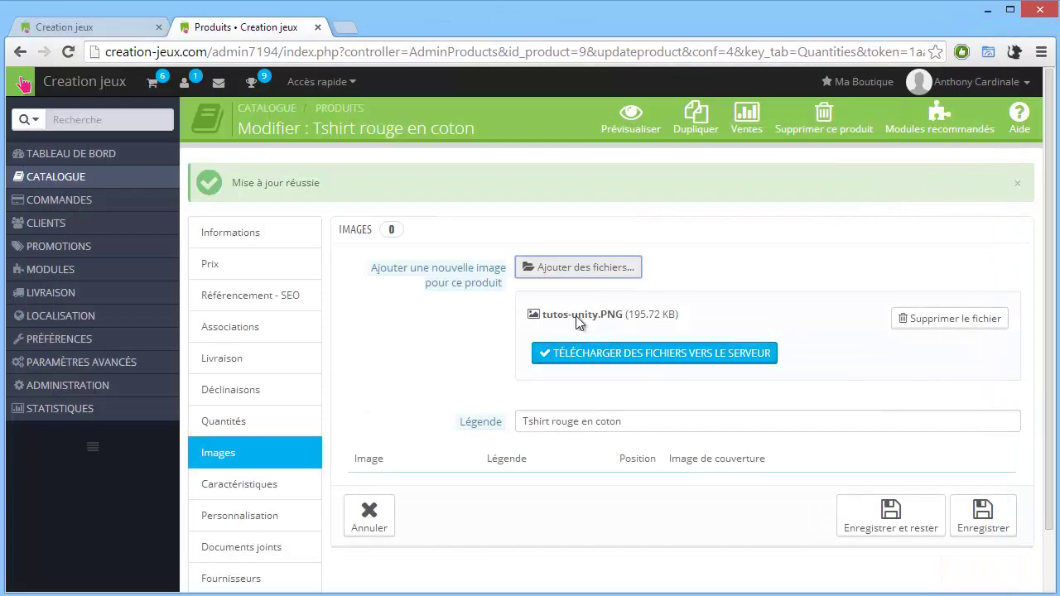
pyautogui.click(612, 358)
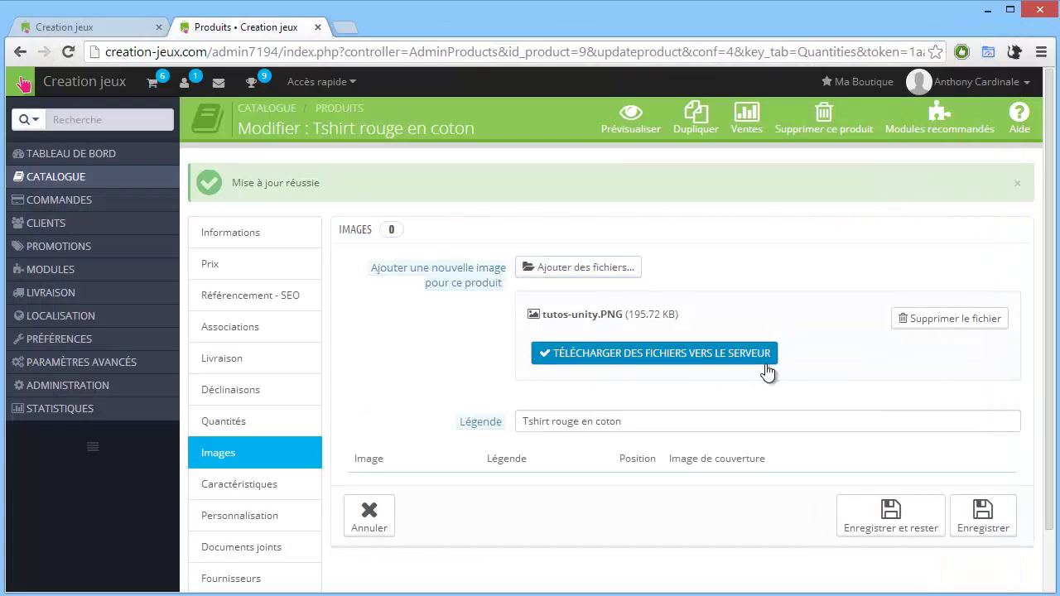
pyautogui.click(681, 353)
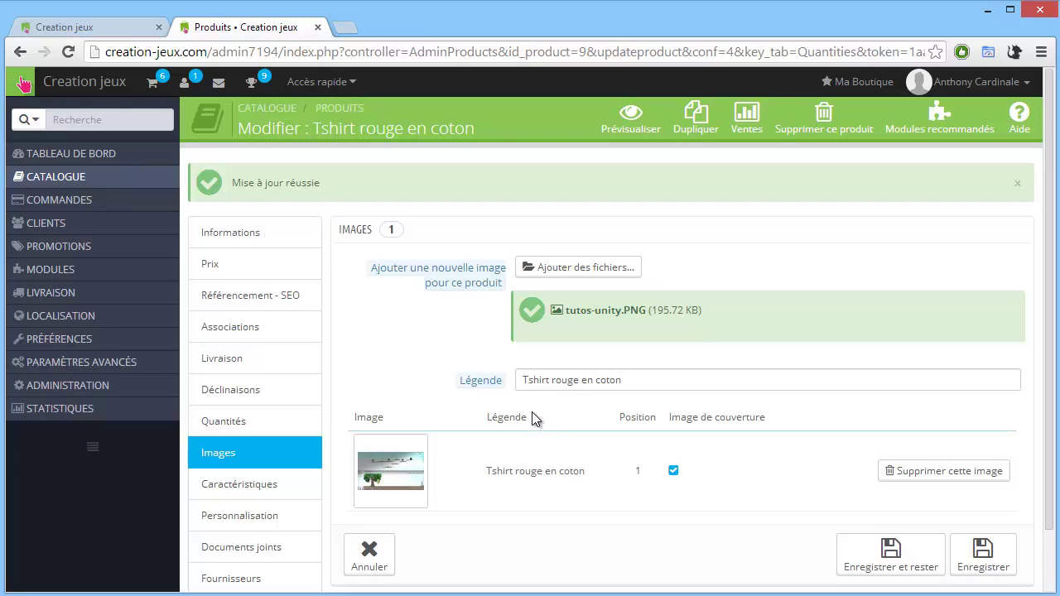
pyautogui.scroll(-1, 521, 423)
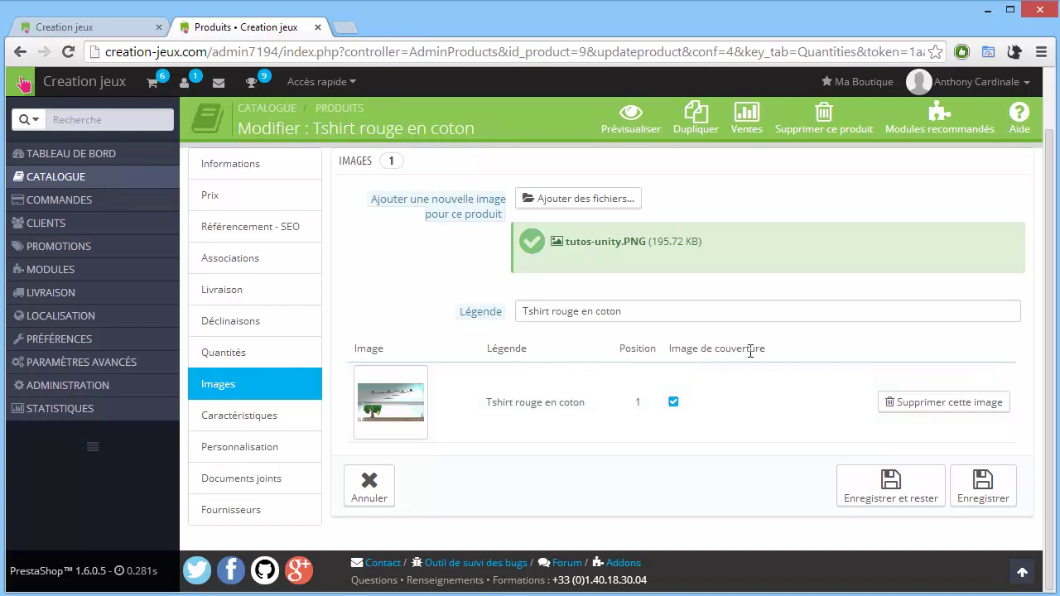
pyautogui.click(857, 484)
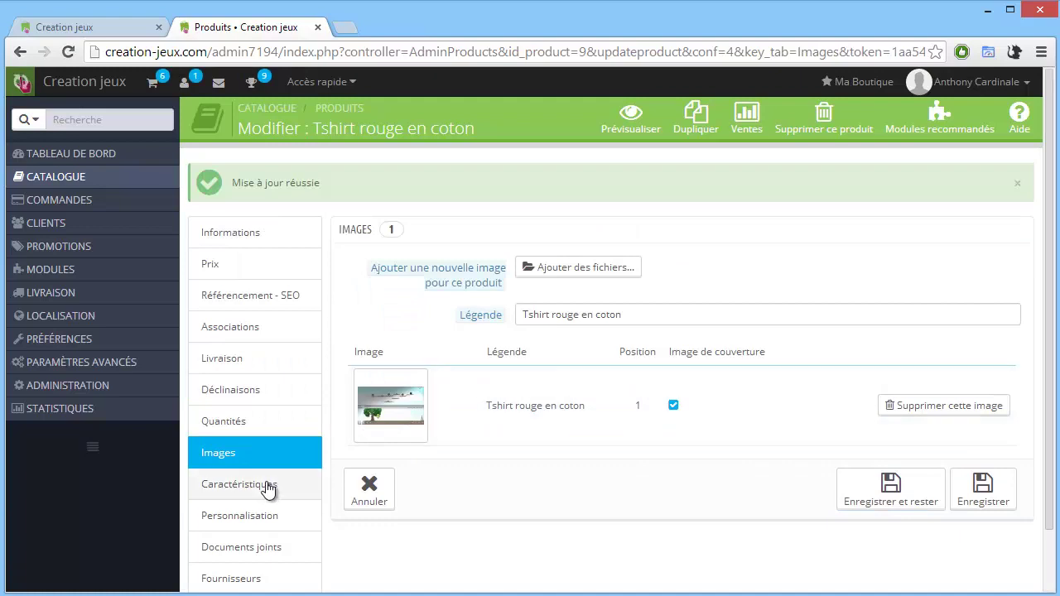
# Step: Set the features Compositions to Coton, Styles to Classique and Propriétés to Manche courte, and save while staying on the edit page
pyautogui.click(310, 483)
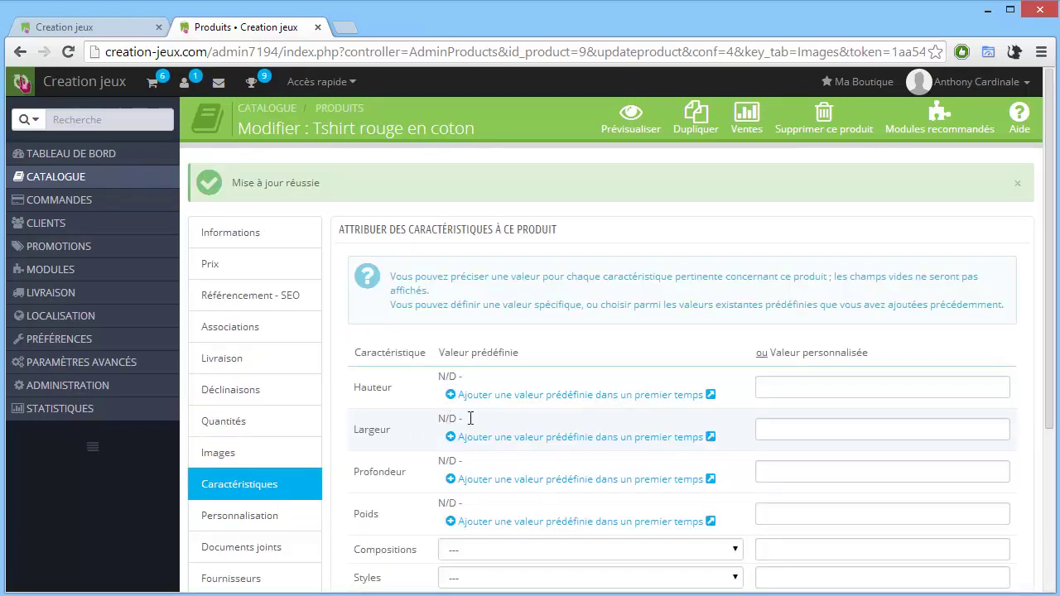
pyautogui.scroll(-1, 481, 419)
pyautogui.scroll(-1, 471, 377)
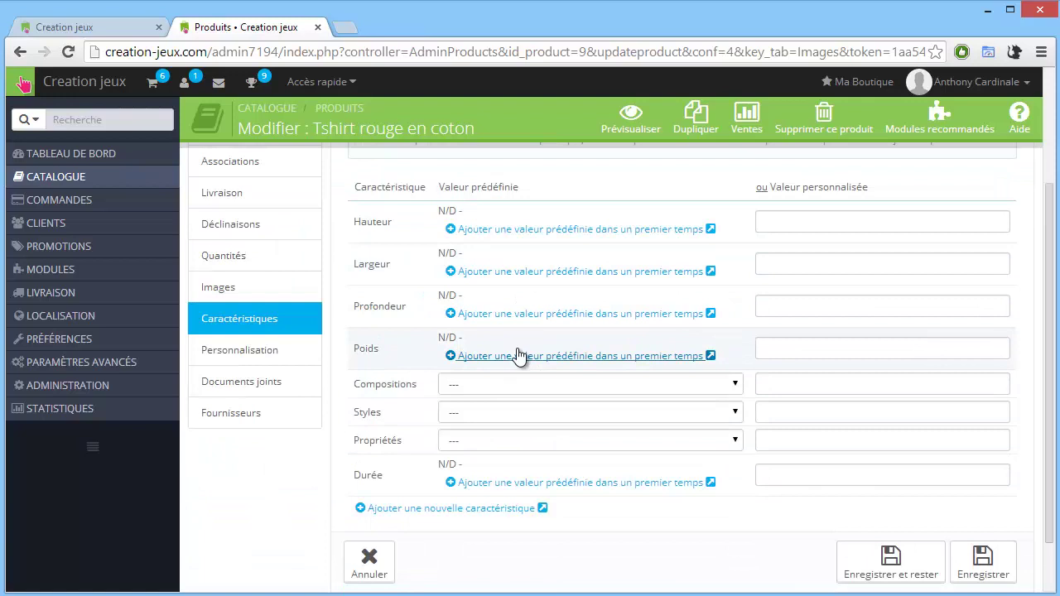
pyautogui.click(531, 383)
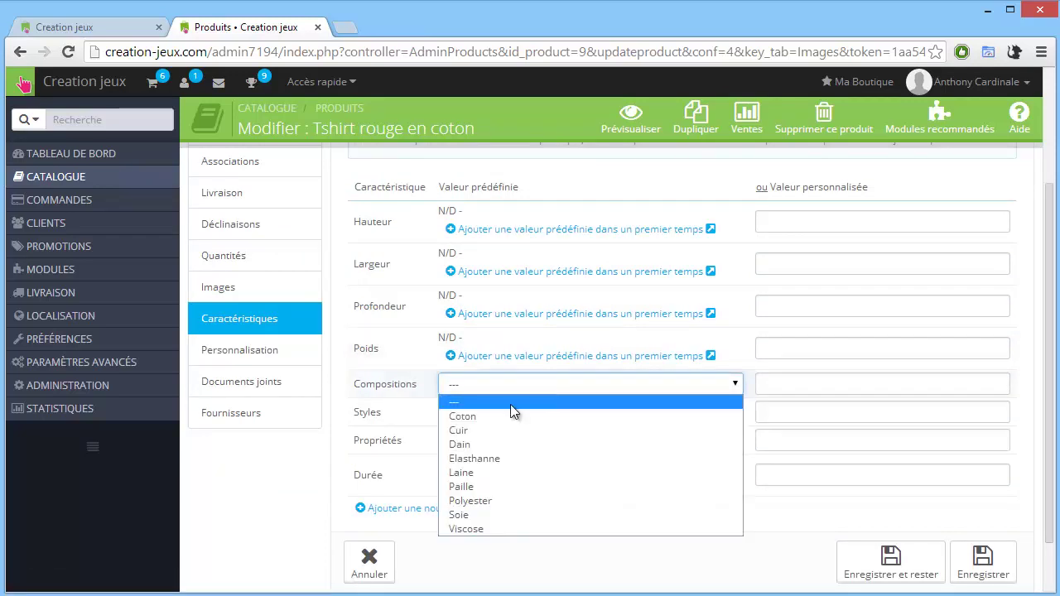
pyautogui.click(478, 416)
pyautogui.click(478, 413)
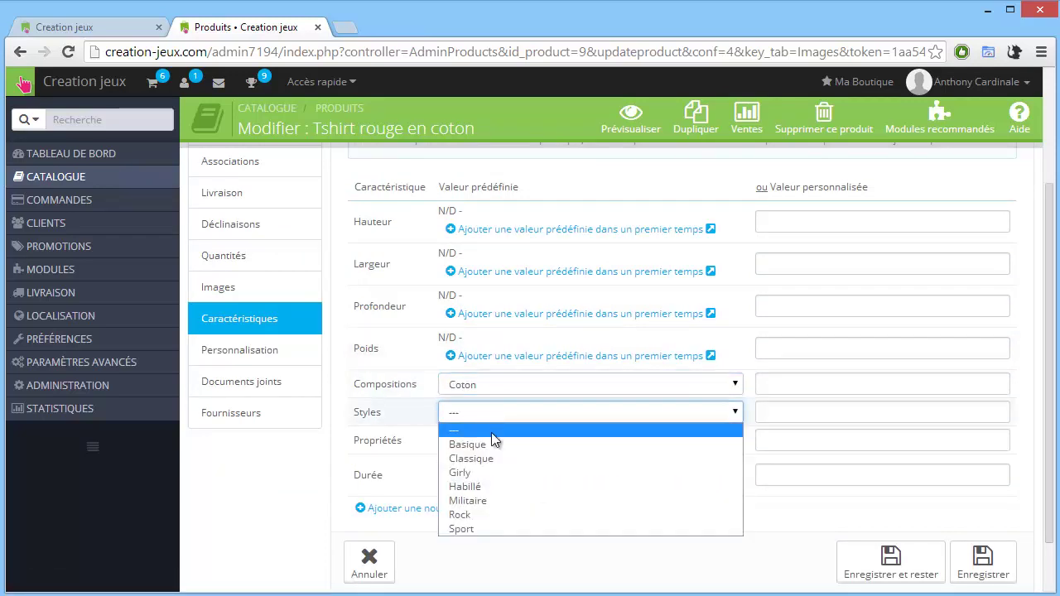
pyautogui.click(488, 458)
pyautogui.click(492, 443)
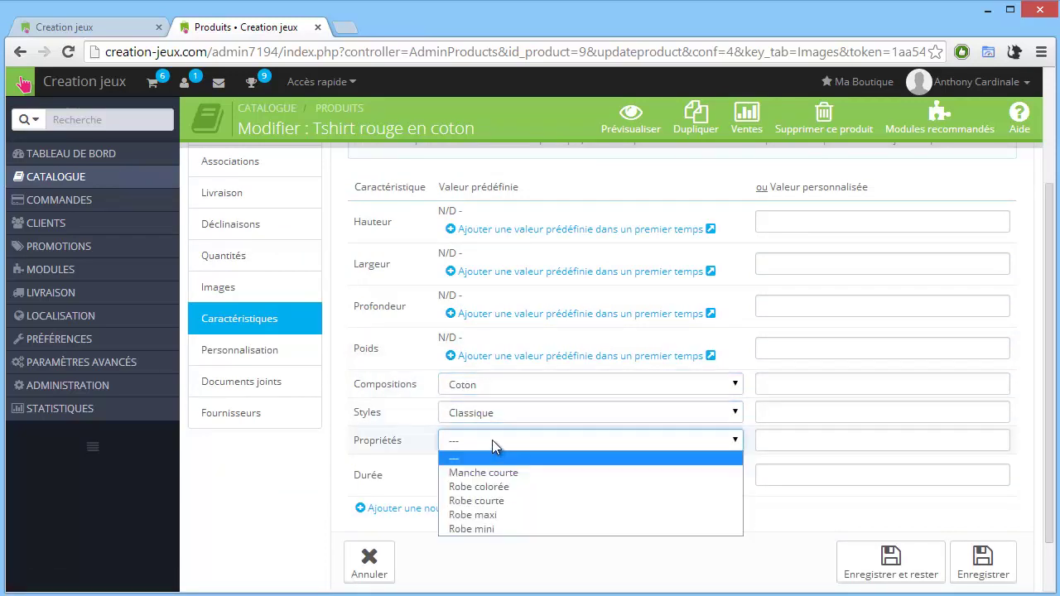
pyautogui.click(528, 472)
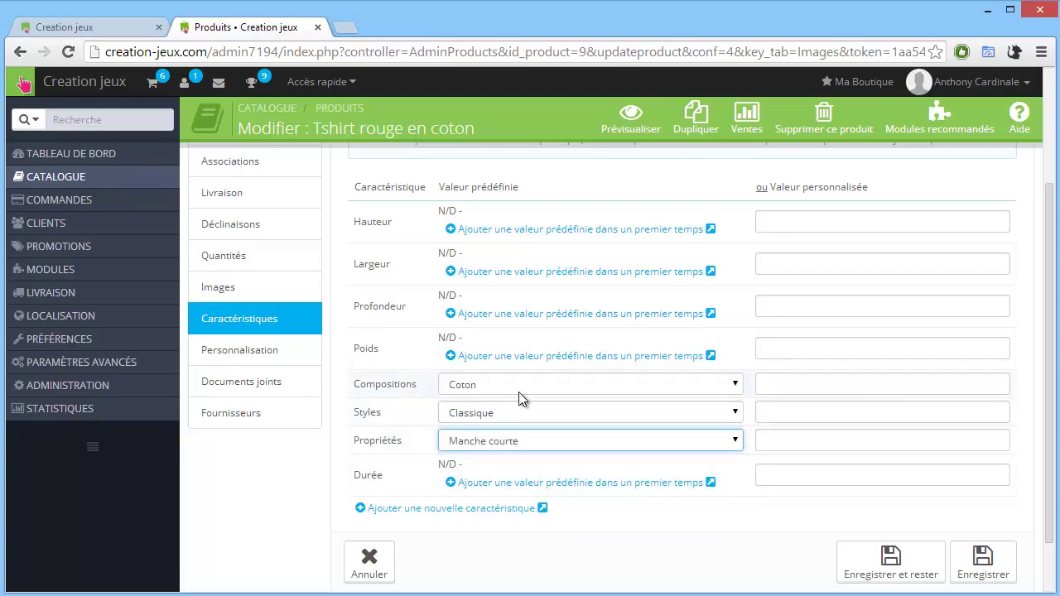
pyautogui.scroll(-2, 519, 392)
pyautogui.click(891, 495)
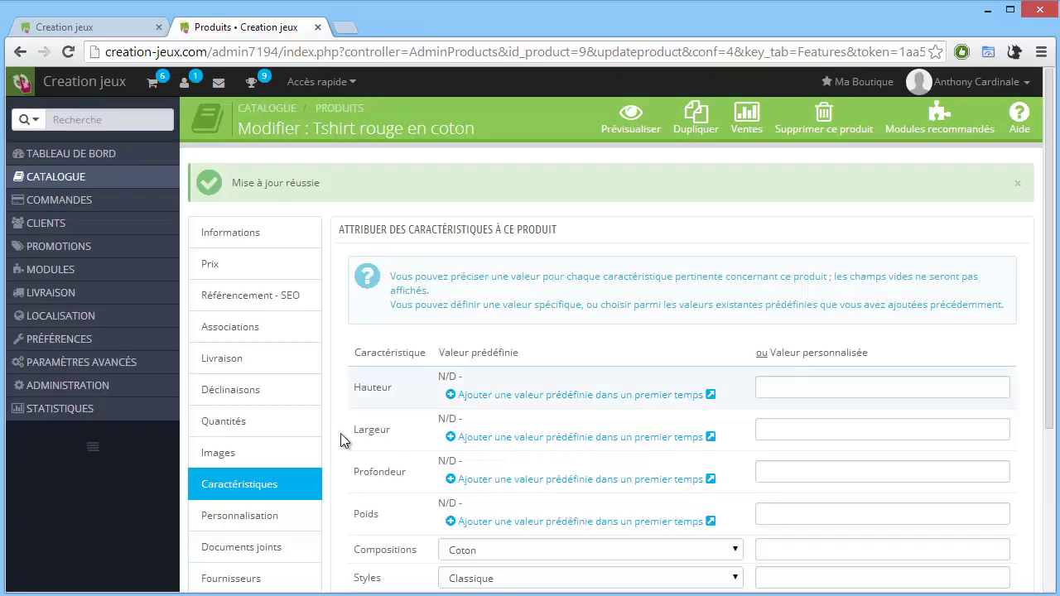
# Step: Examine the product's customization settings for file upload fields and text fields
pyautogui.click(296, 525)
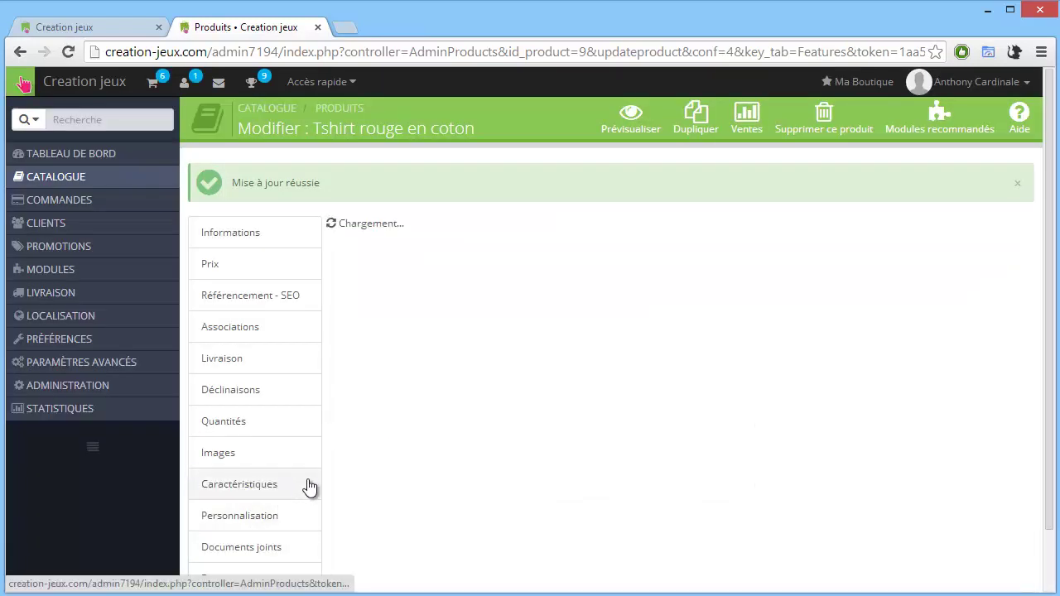
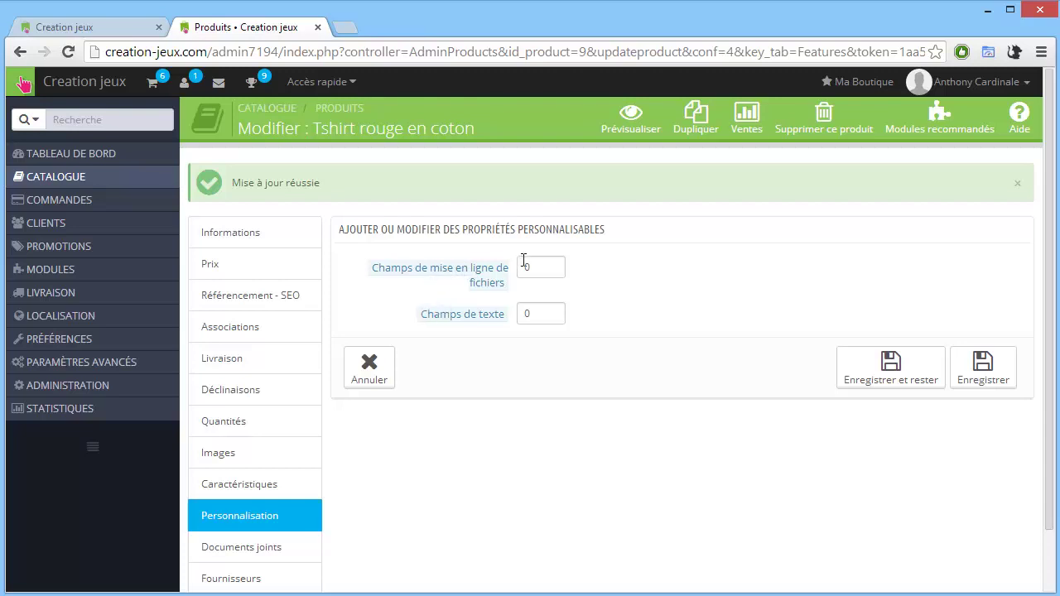
pyautogui.doubleClick(540, 314)
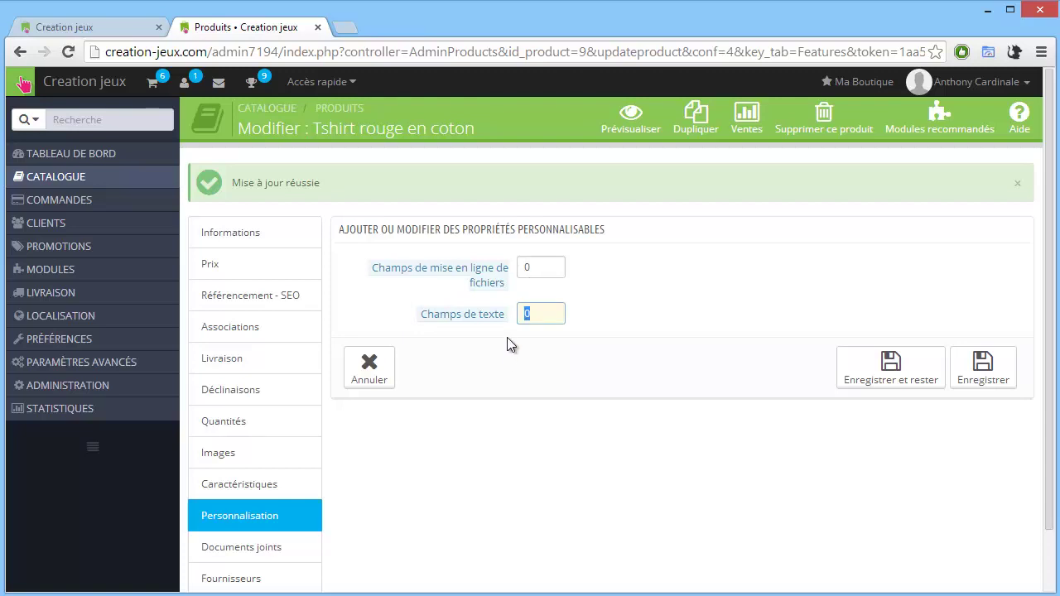
pyautogui.scroll(-1, 486, 356)
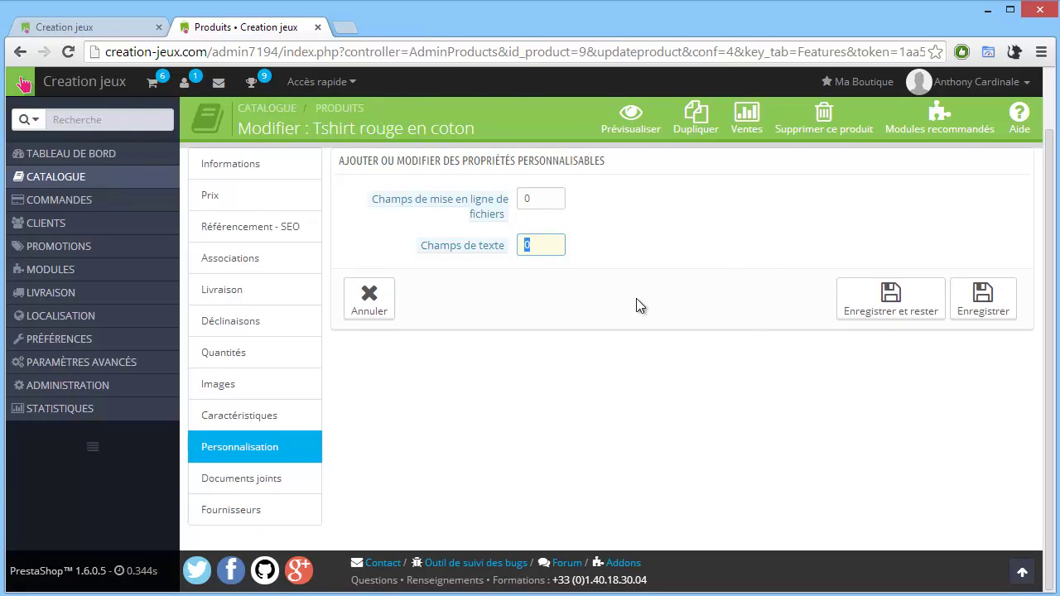
# Step: Open the product's attached documents section and try to upload _.txt without giving it a file name
pyautogui.click(244, 485)
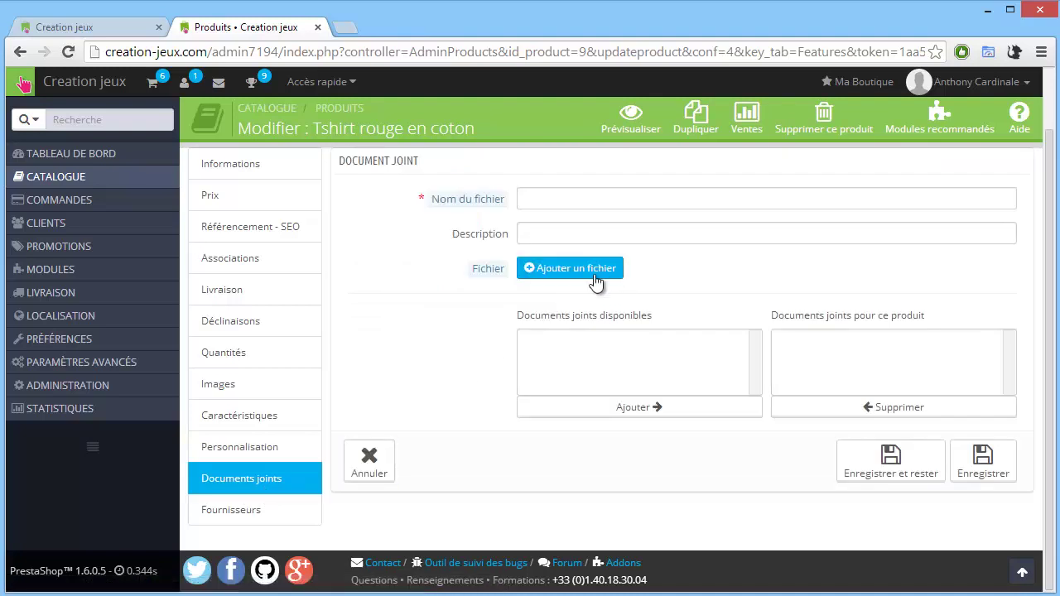
pyautogui.click(539, 270)
pyautogui.doubleClick(229, 142)
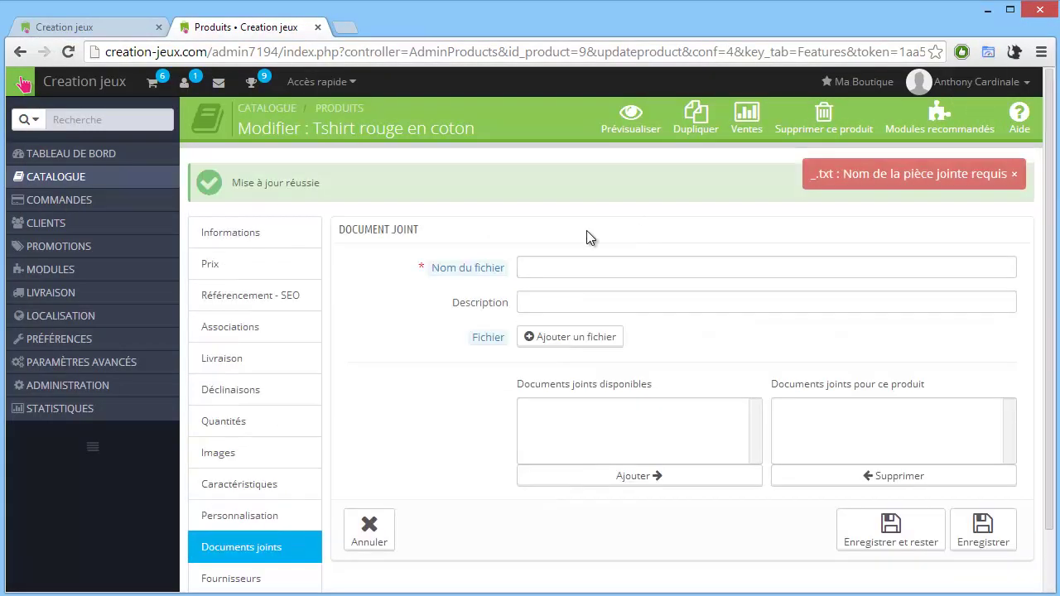
# Step: Name the attached document test and upload _.txt for it
pyautogui.click(562, 271)
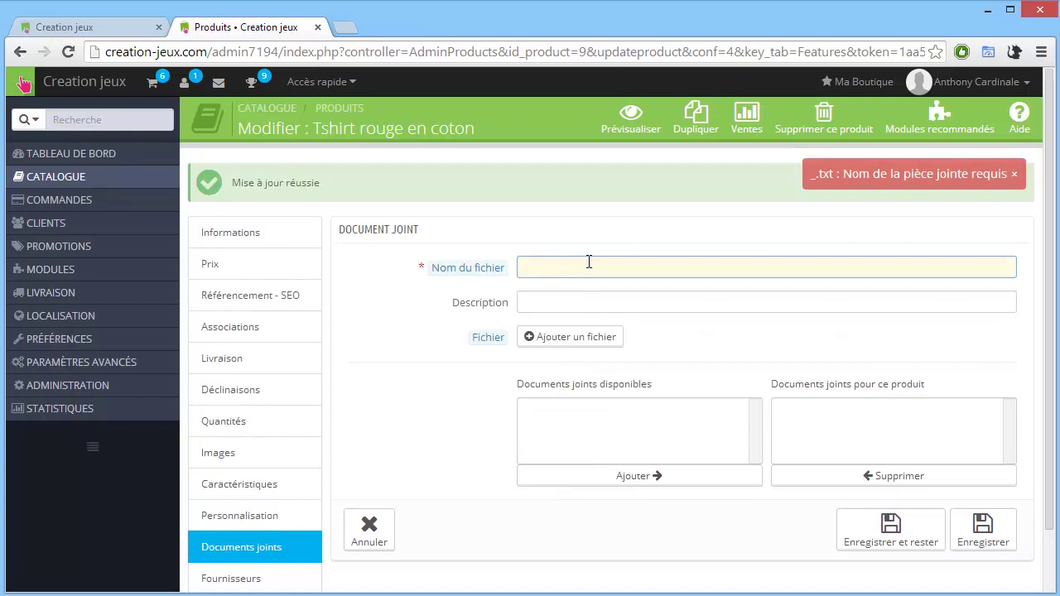
pyautogui.write('test')
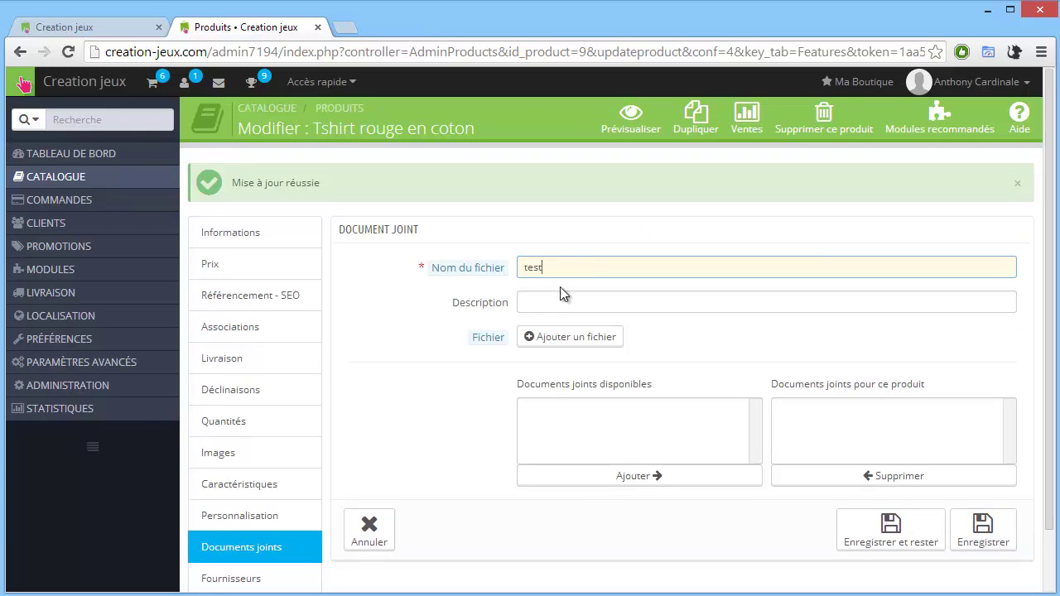
pyautogui.click(570, 340)
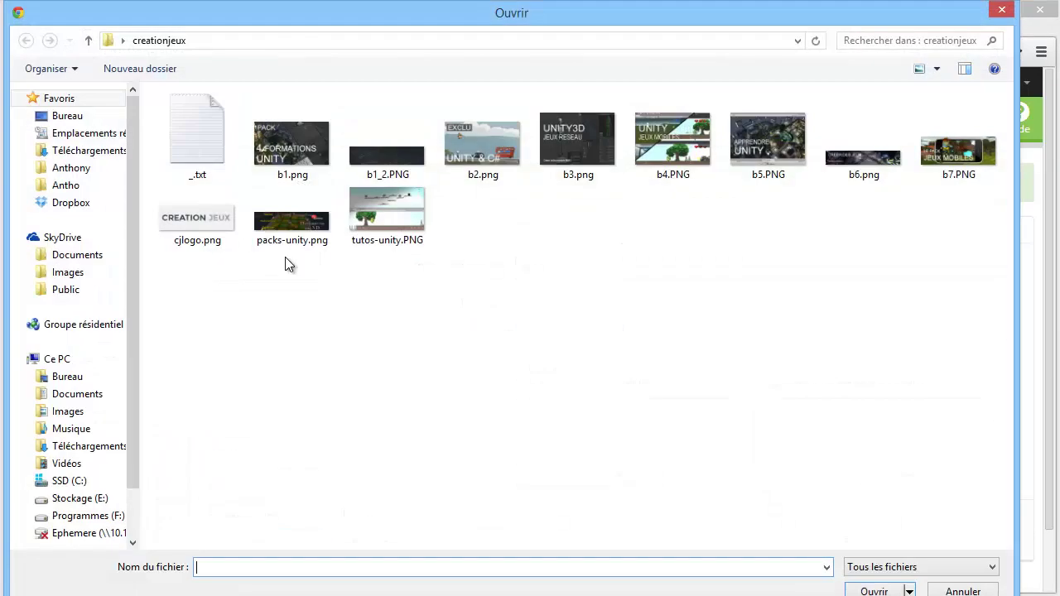
pyautogui.doubleClick(202, 159)
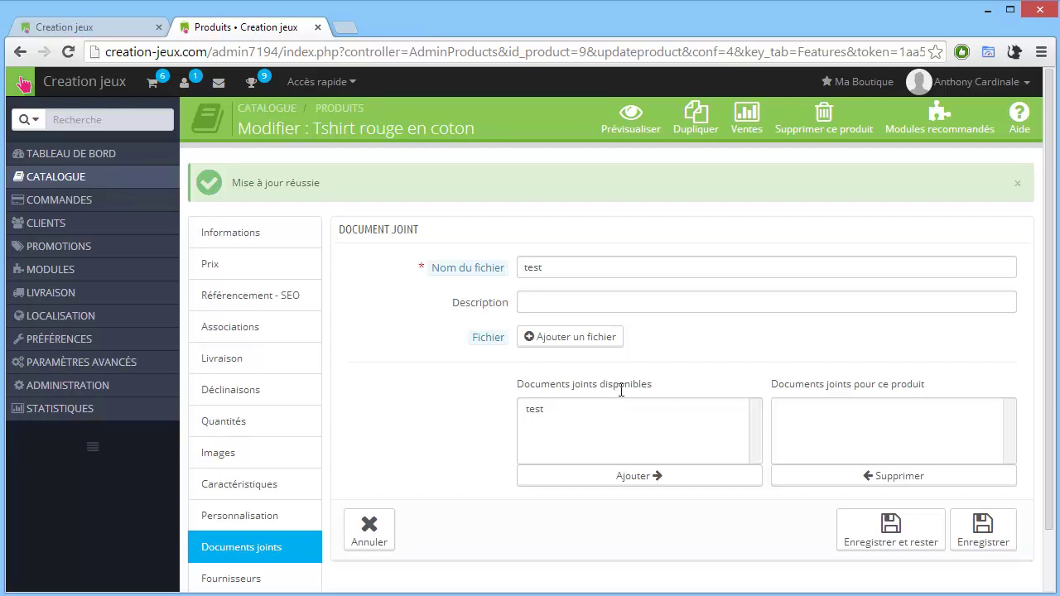
# Step: Check the product's supplier settings and save the product, leaving its edit page
pyautogui.scroll(-2, 638, 400)
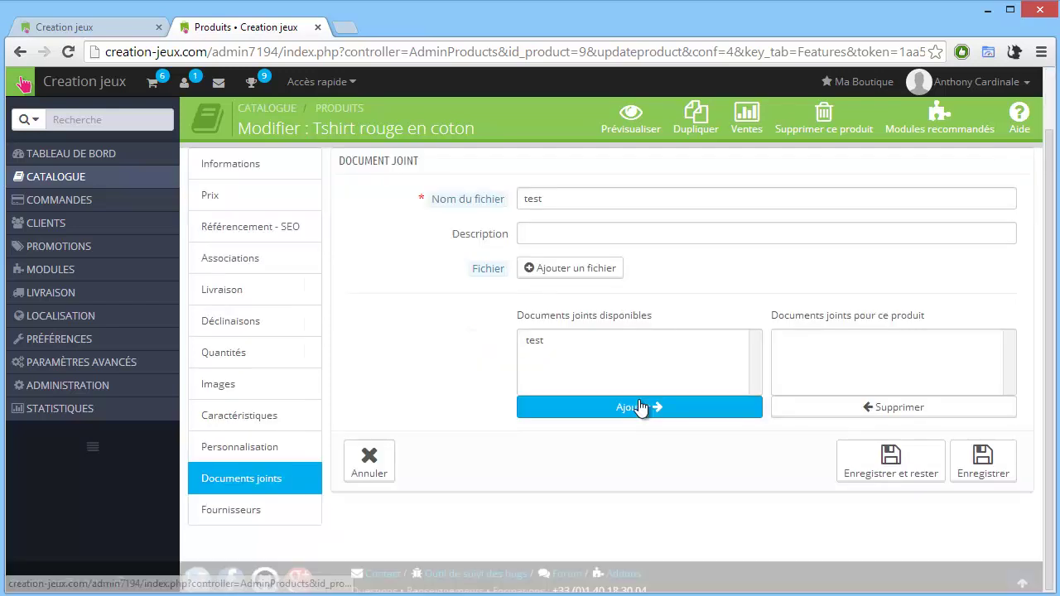
pyautogui.click(294, 510)
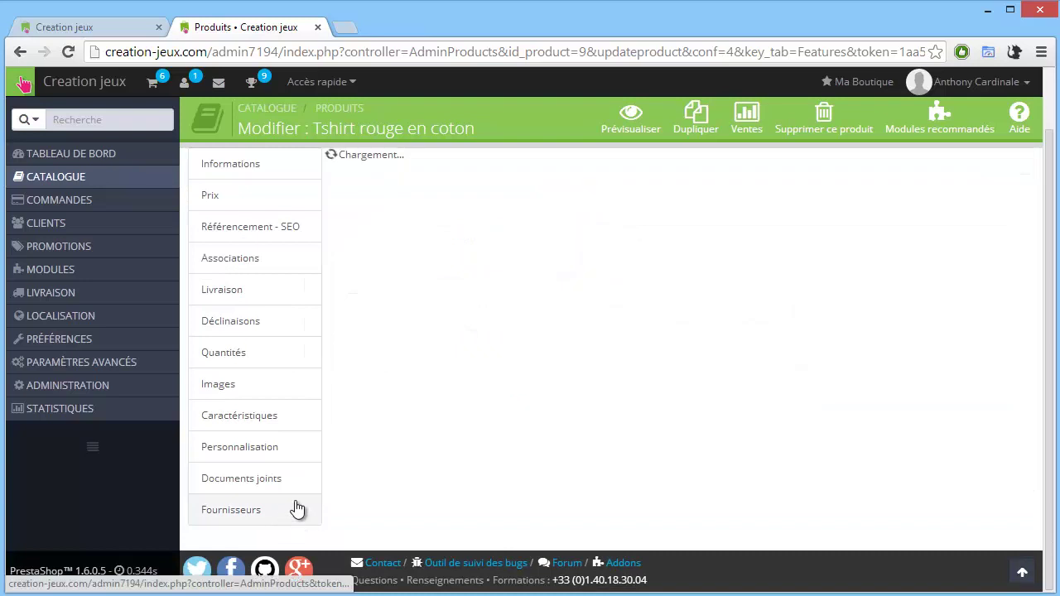
pyautogui.scroll(-3, 427, 445)
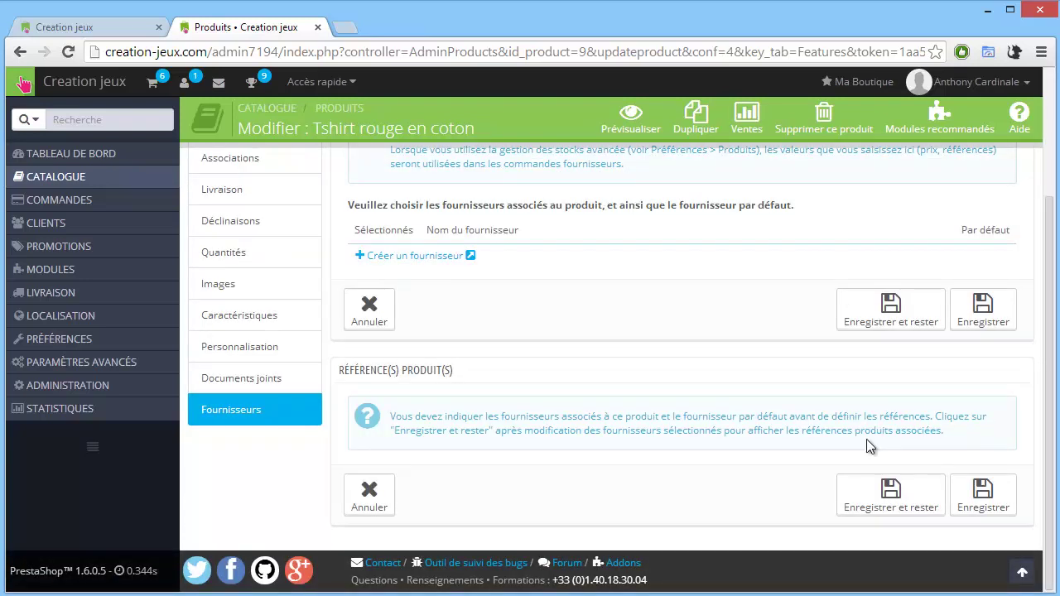
pyautogui.scroll(1, 571, 357)
pyautogui.scroll(-1, 593, 358)
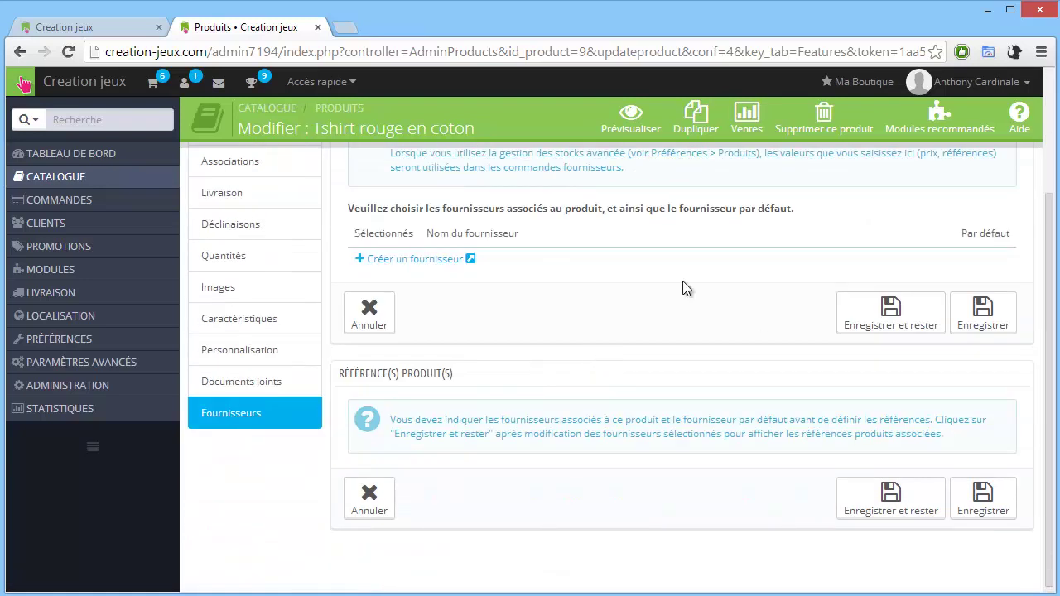
pyautogui.scroll(1, 787, 377)
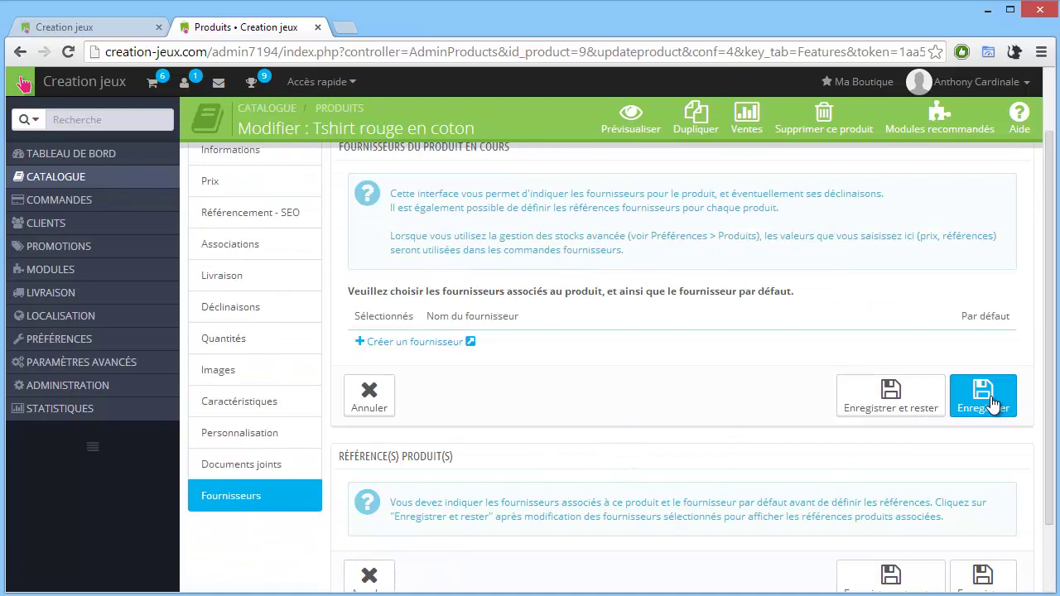
pyautogui.click(994, 404)
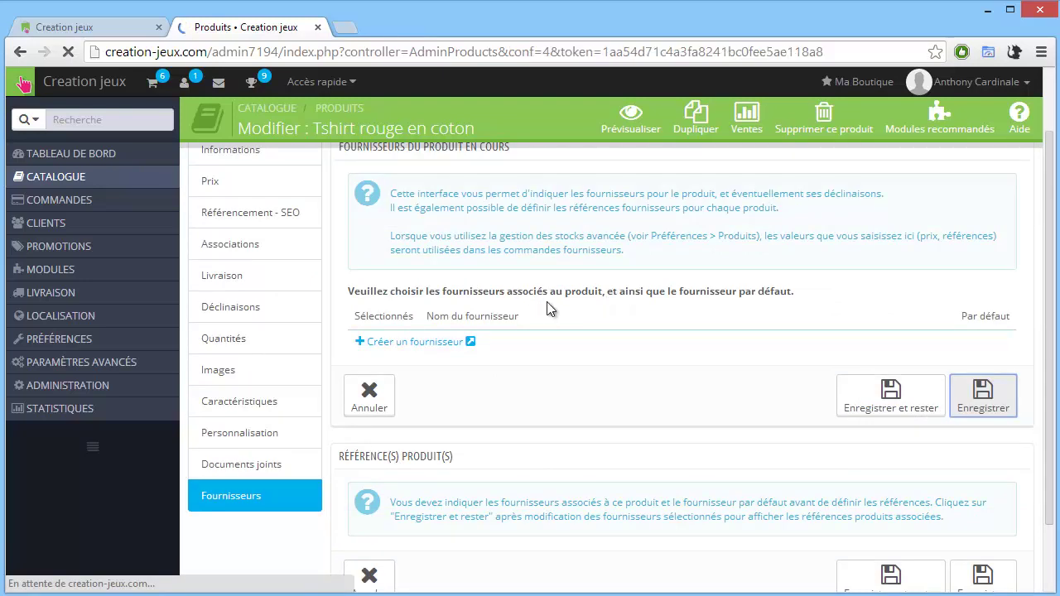
pyautogui.scroll(-1, 559, 368)
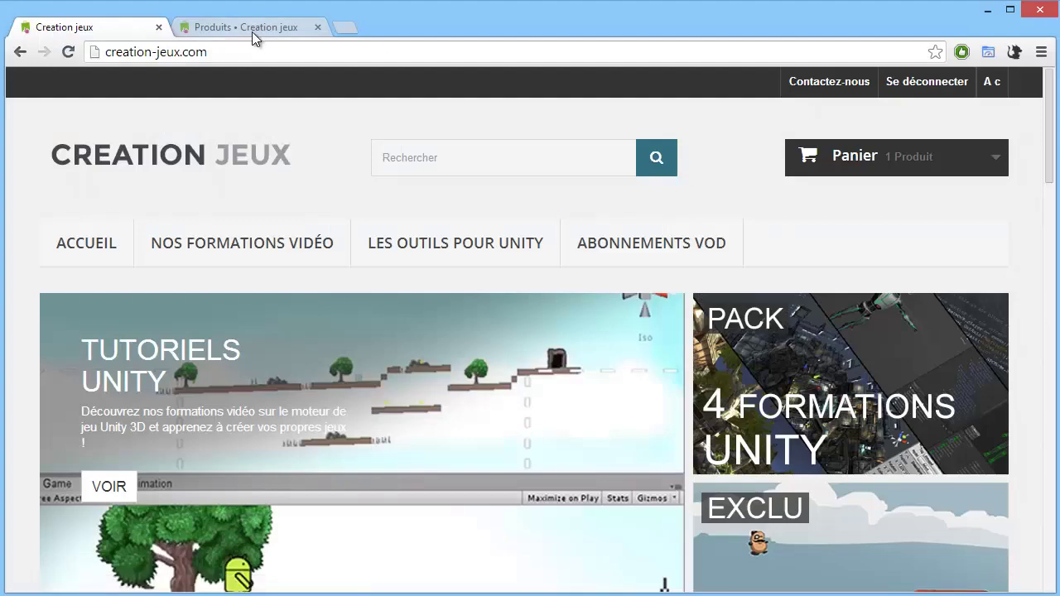
# Step: Check the product list in the back office for the new T-shirt, comparing with the storefront
pyautogui.click(252, 31)
pyautogui.click(120, 23)
pyautogui.click(249, 33)
pyautogui.scroll(-2, 548, 403)
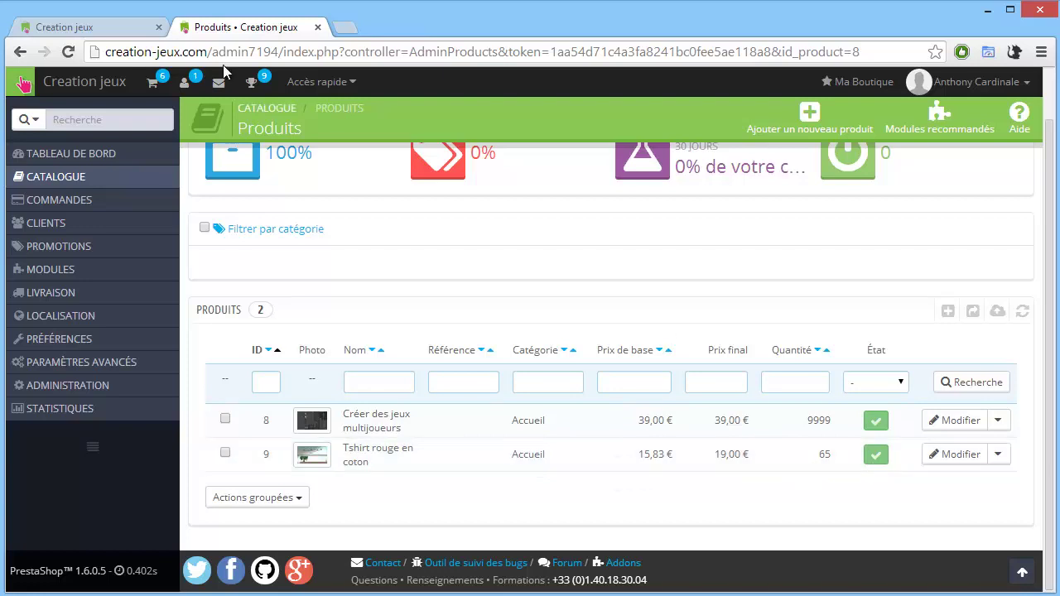
# Step: Look through the storefront home page's product blocks for Tshirt rouge en coton
pyautogui.click(125, 28)
pyautogui.scroll(-5, 386, 262)
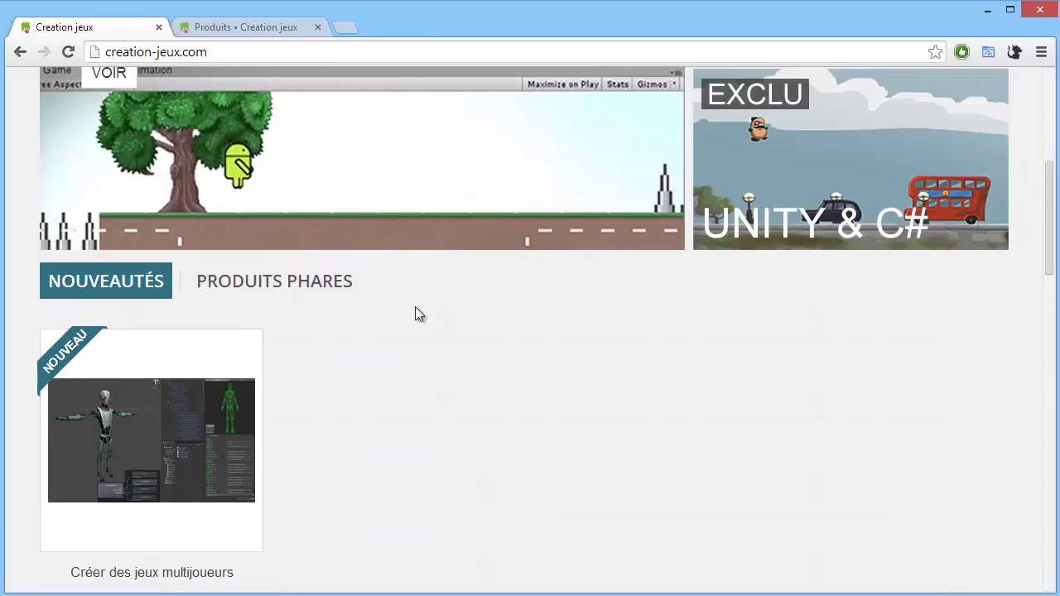
pyautogui.scroll(-4, 421, 310)
pyautogui.scroll(2, 398, 298)
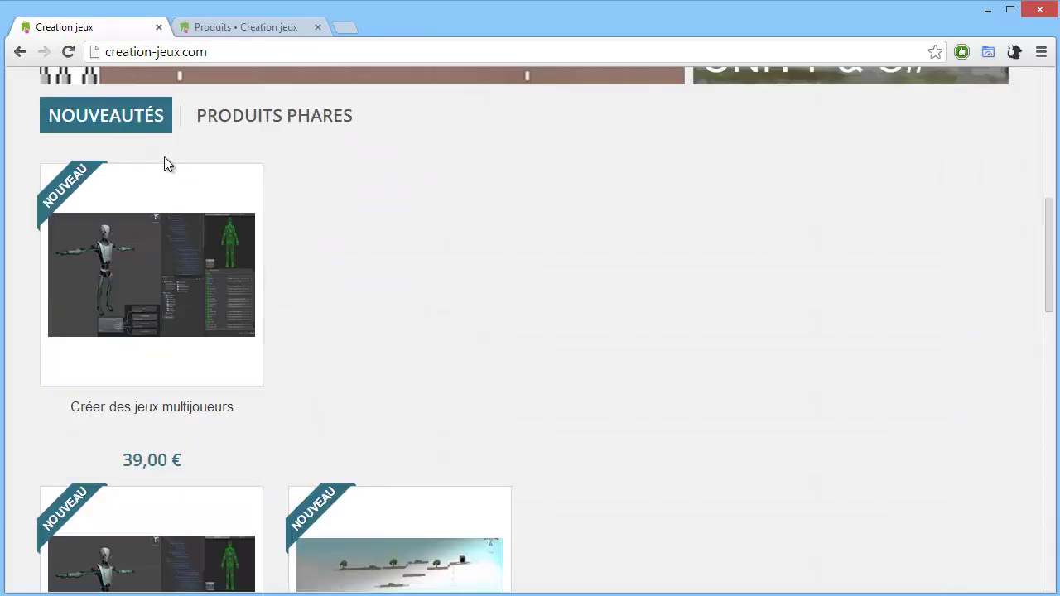
pyautogui.scroll(-3, 374, 244)
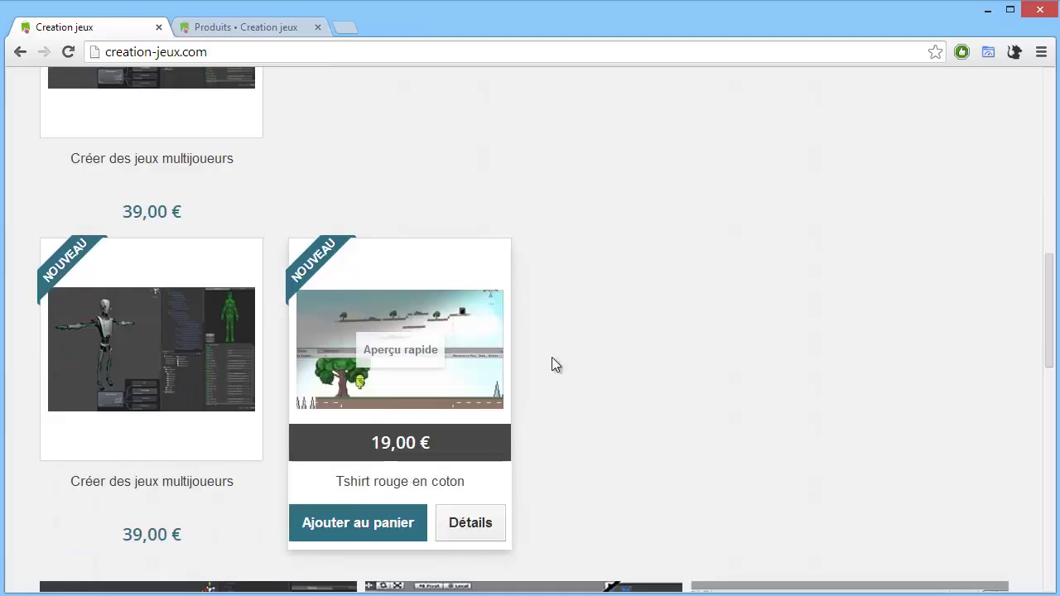
pyautogui.scroll(-1, 701, 400)
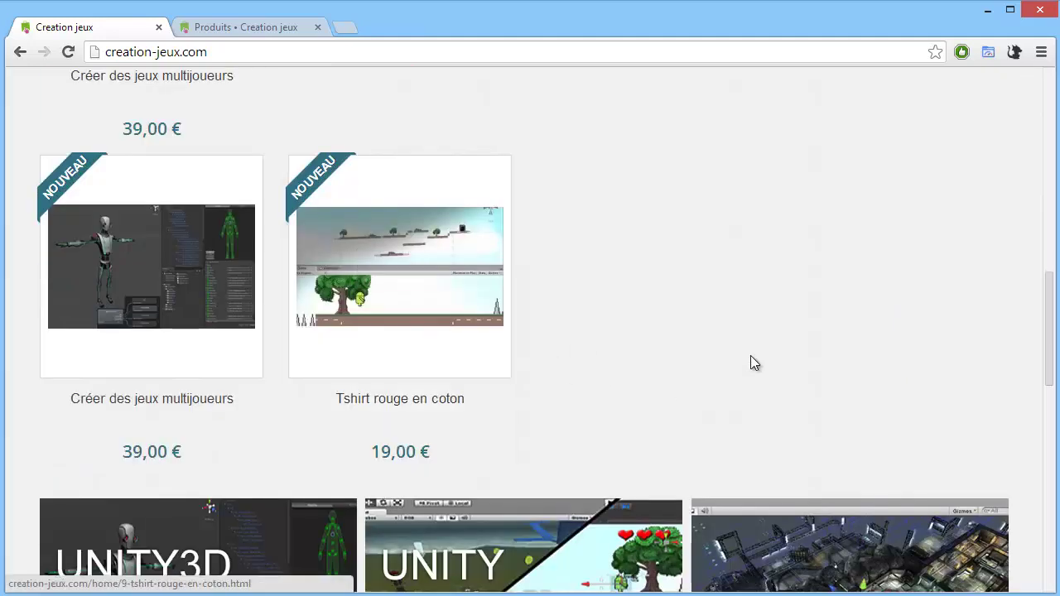
# Step: Open the Tshirt rouge en coton product page in the storefront and examine its image and short description
pyautogui.click(486, 439)
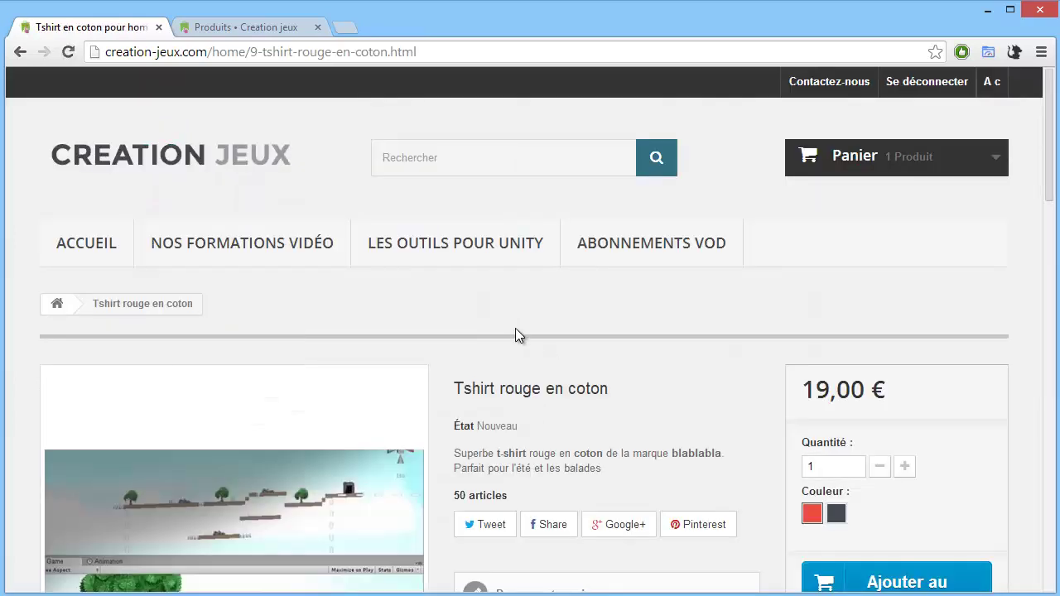
pyautogui.scroll(-2, 348, 286)
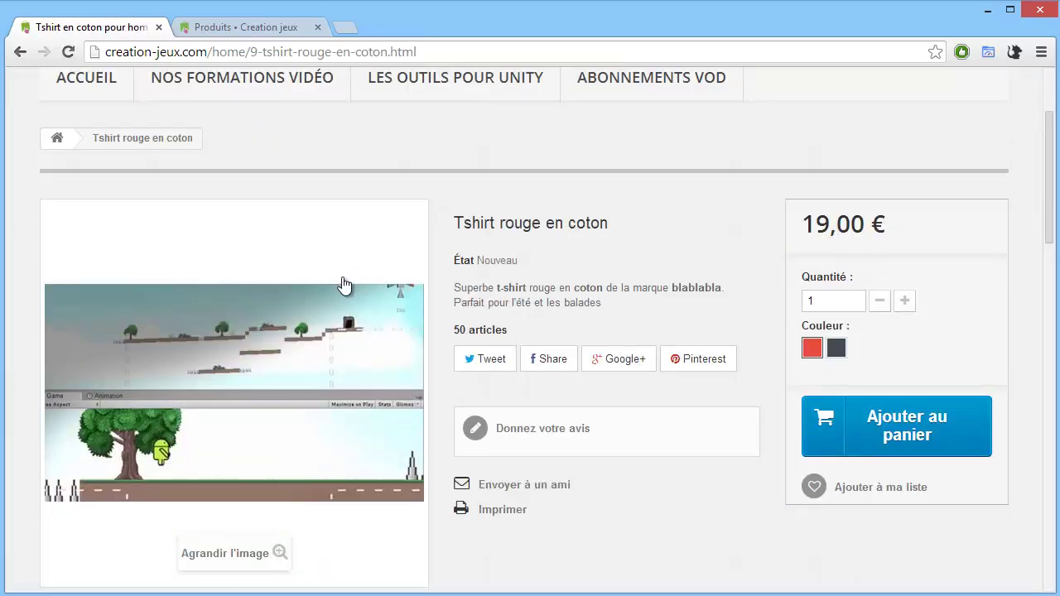
pyautogui.moveTo(497, 288); pyautogui.dragTo(501, 330)
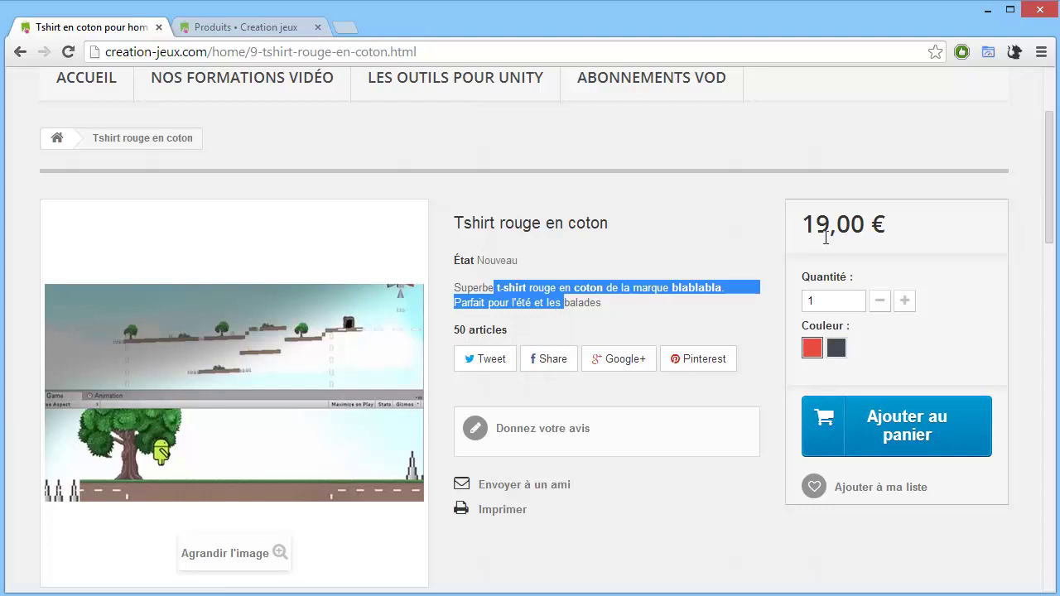
# Step: Select the black colour for the t-shirt, set the quantity to 2, and add it to the cart, choosing to continue shopping
pyautogui.click(839, 351)
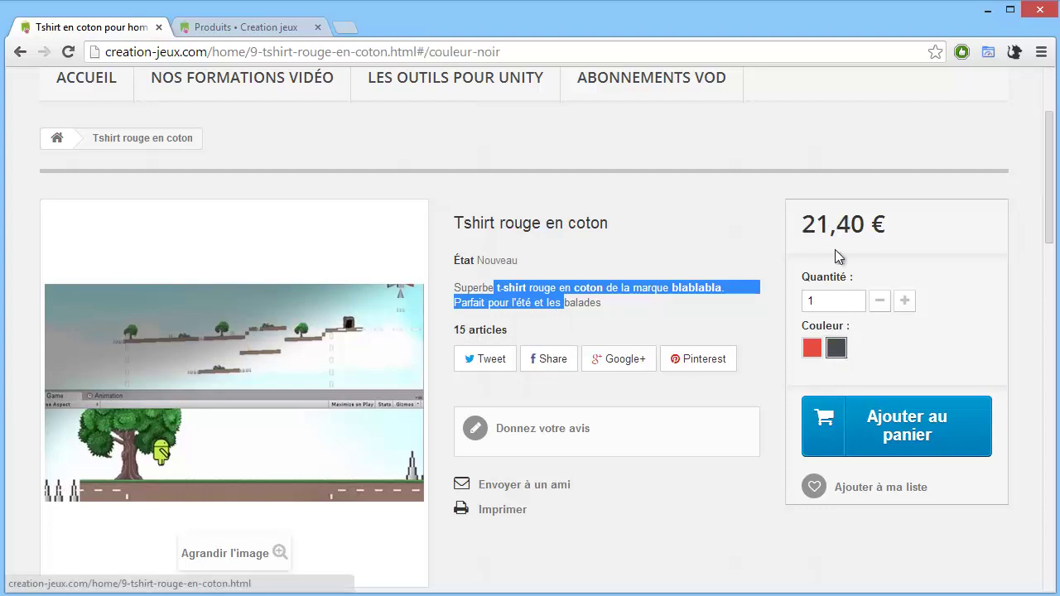
pyautogui.click(812, 354)
pyautogui.click(836, 350)
pyautogui.moveTo(832, 301); pyautogui.dragTo(791, 304)
pyautogui.write('2')
pyautogui.press('Return')
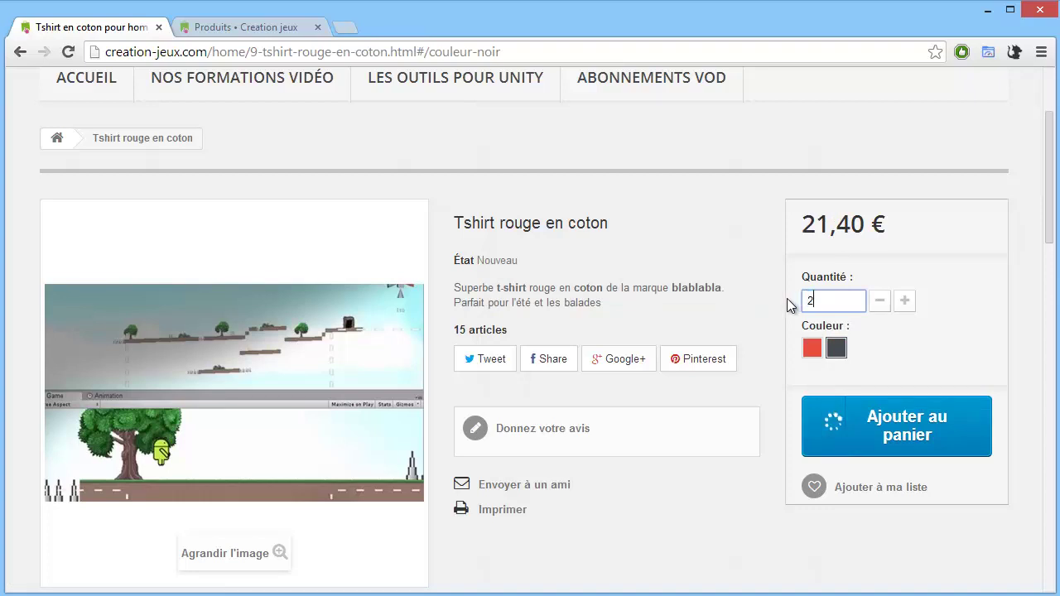
pyautogui.click(612, 350)
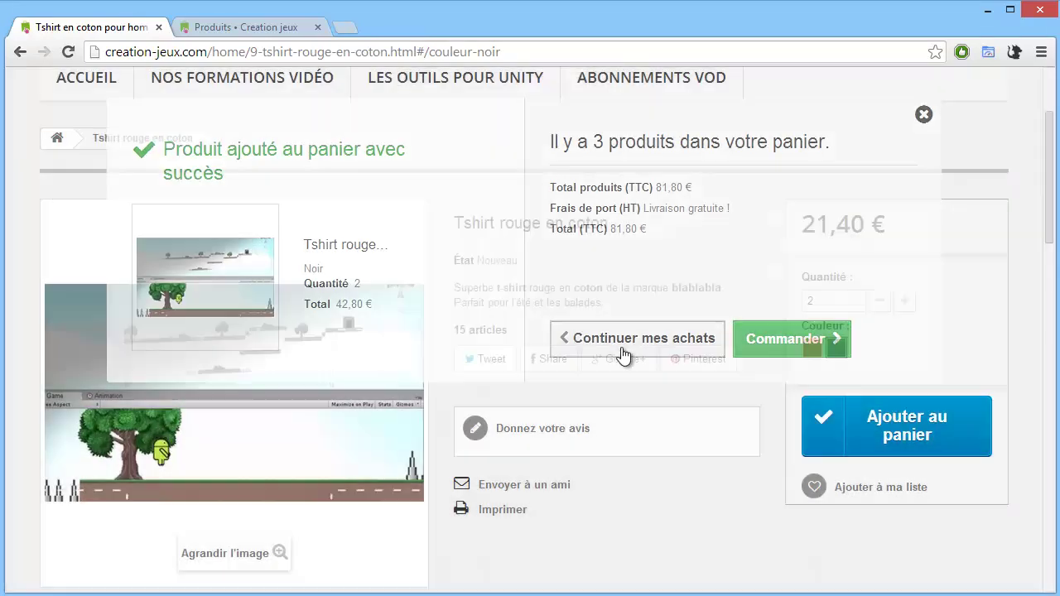
# Step: Try raising and lowering the t-shirt quantity by one, and check the contents of the cart
pyautogui.click(905, 303)
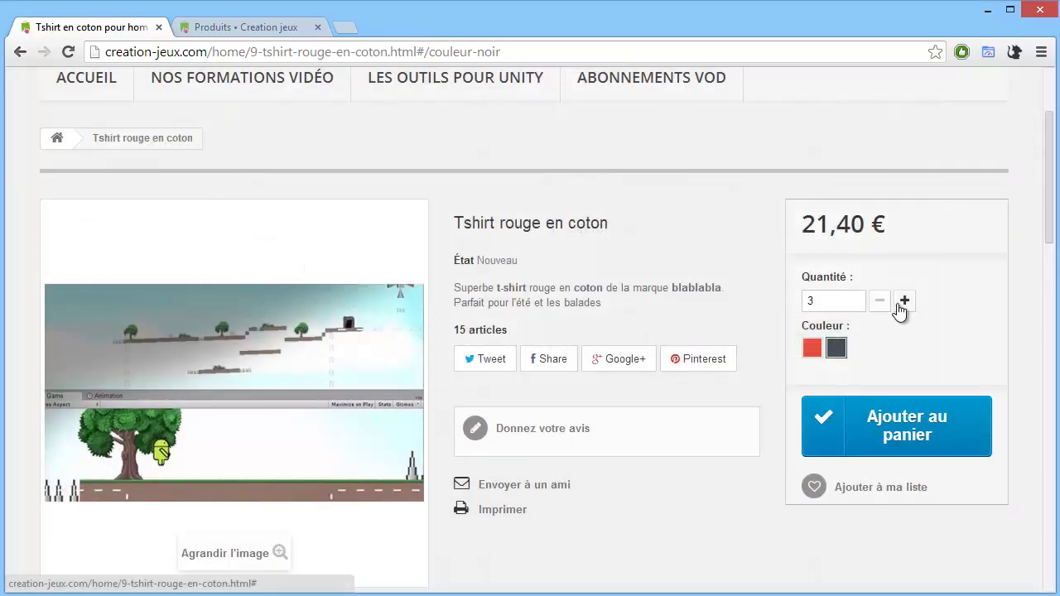
pyautogui.click(881, 301)
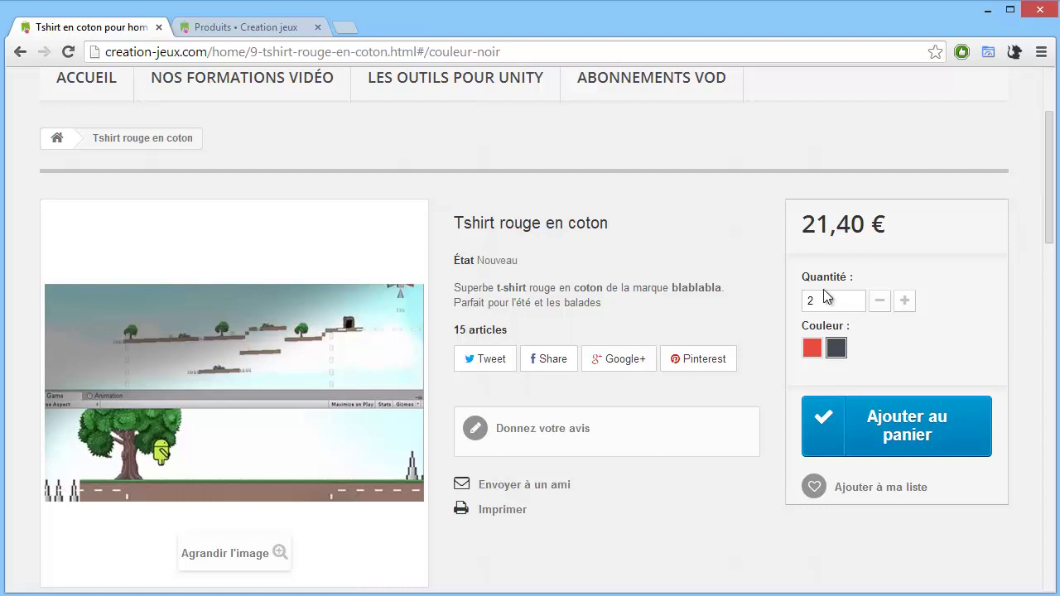
pyautogui.scroll(2, 895, 445)
pyautogui.moveTo(936, 161)
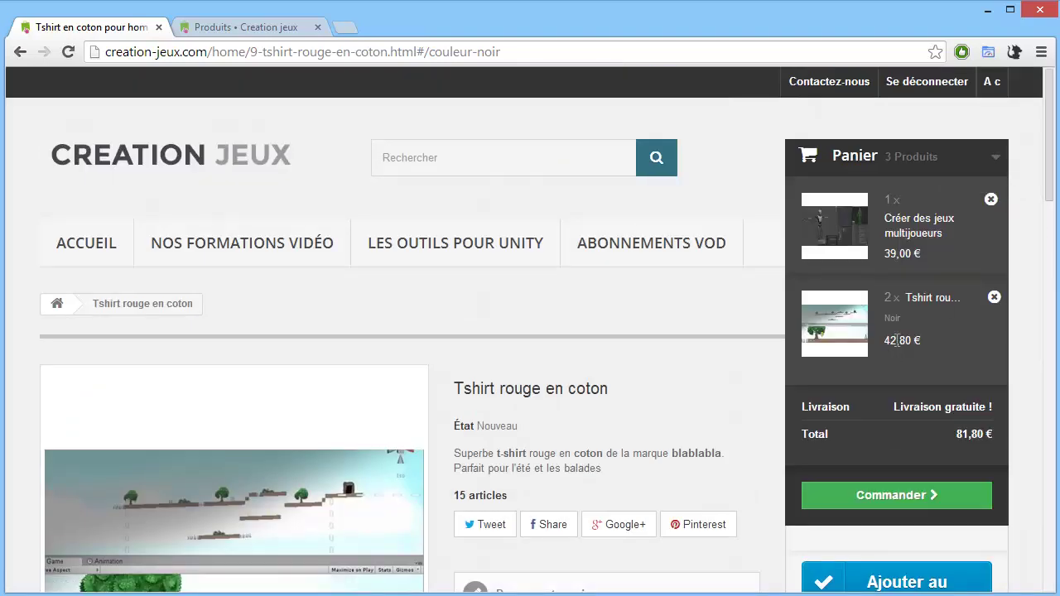
# Step: Review the t-shirt's product page, from its technical sheet and long description to the reviews, accessories and purchase options
pyautogui.scroll(-6, 552, 365)
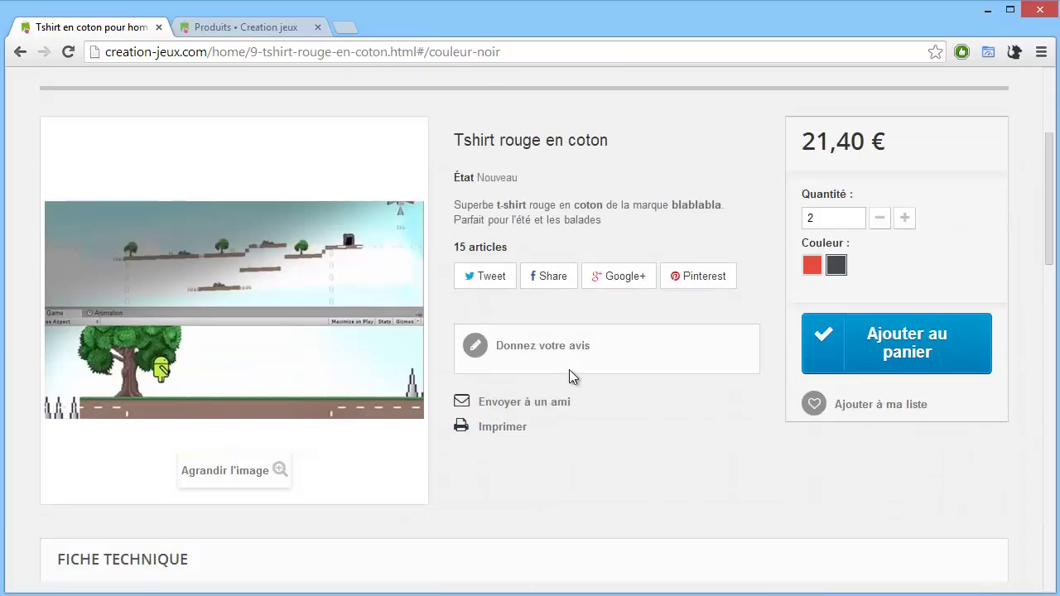
pyautogui.scroll(-7, 516, 366)
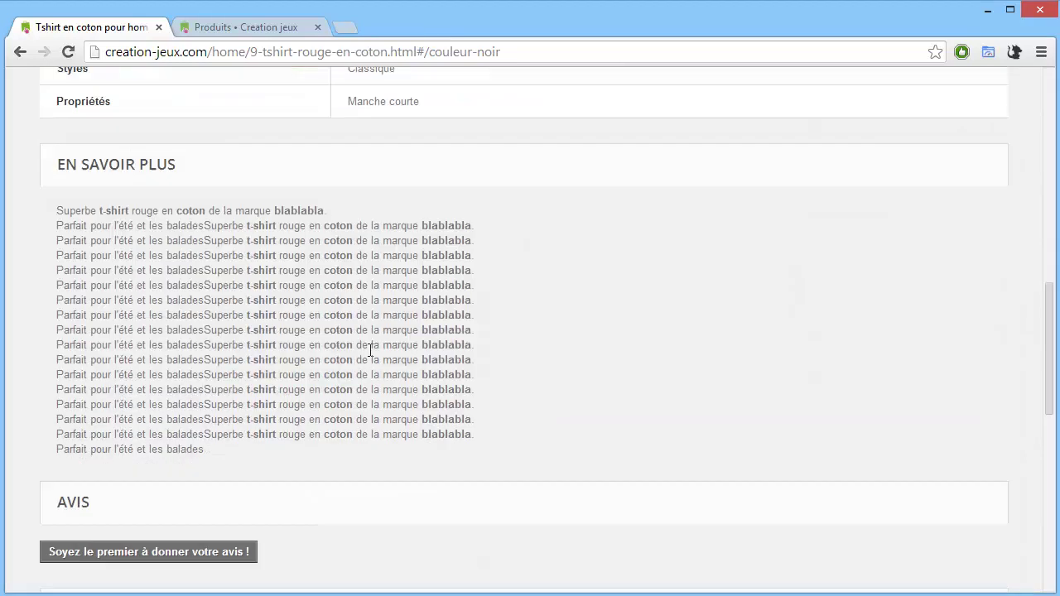
pyautogui.scroll(-1, 431, 368)
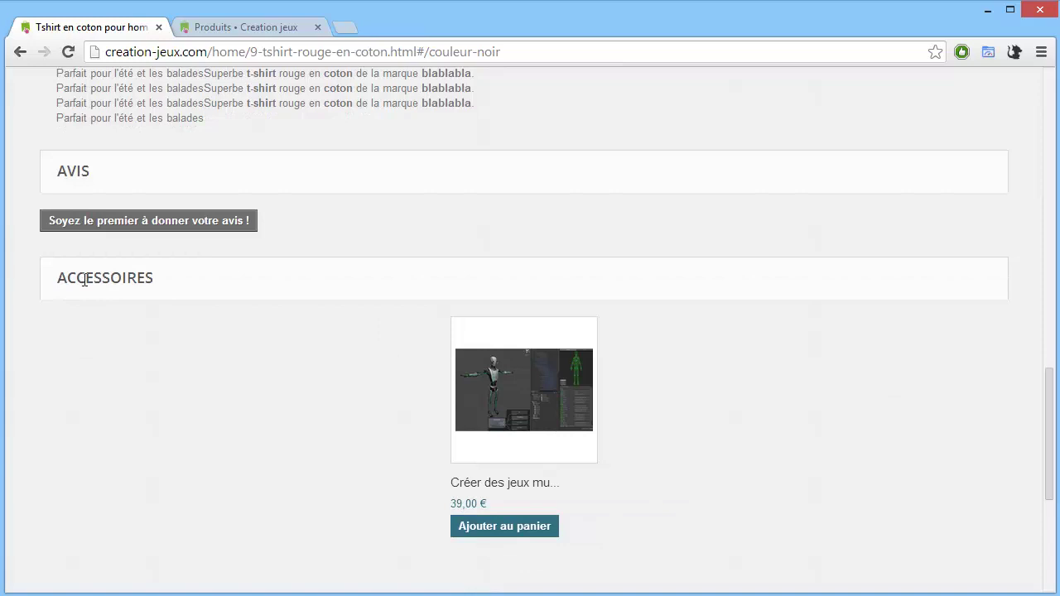
pyautogui.scroll(-1, 391, 334)
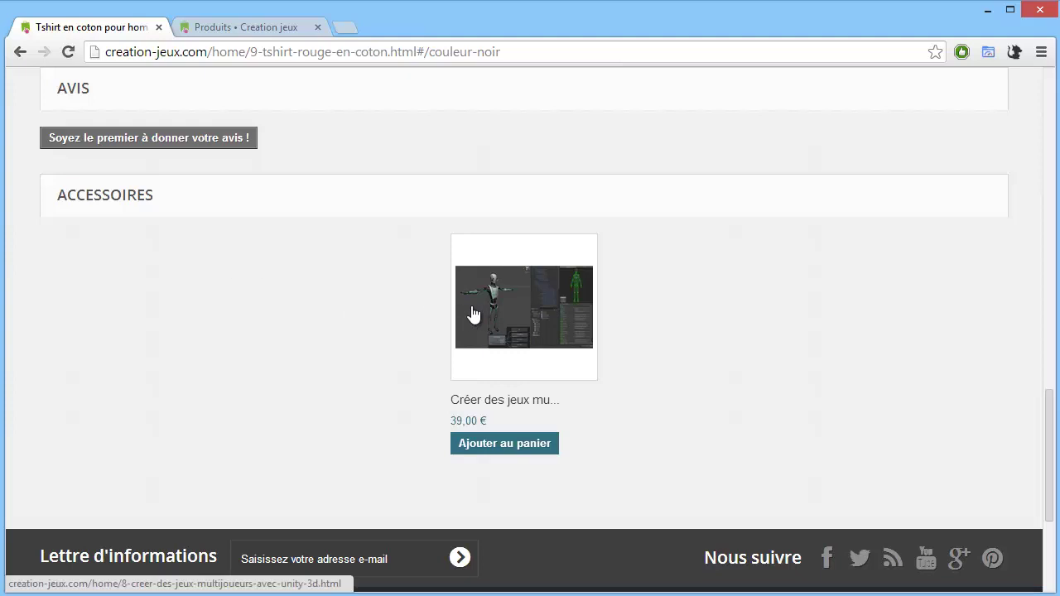
pyautogui.scroll(-3, 600, 391)
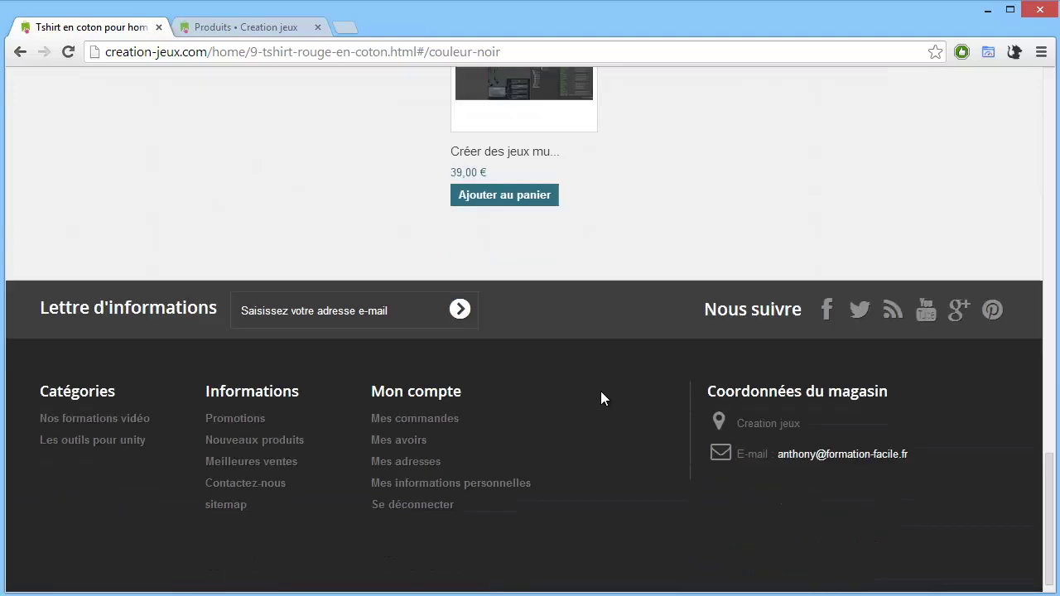
pyautogui.scroll(15, 600, 391)
pyautogui.scroll(-1, 606, 390)
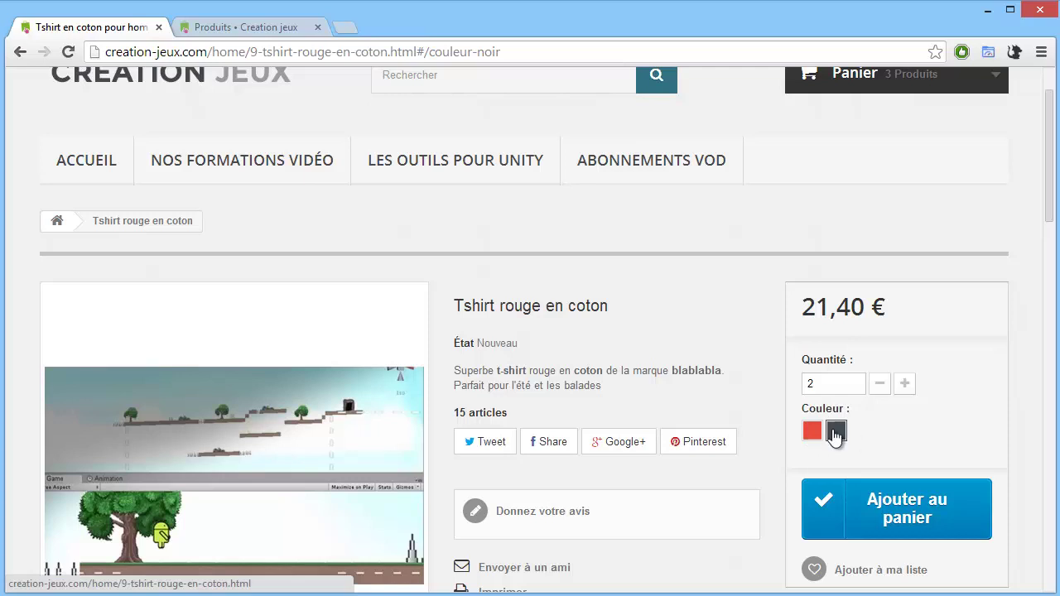
pyautogui.scroll(-1, 835, 433)
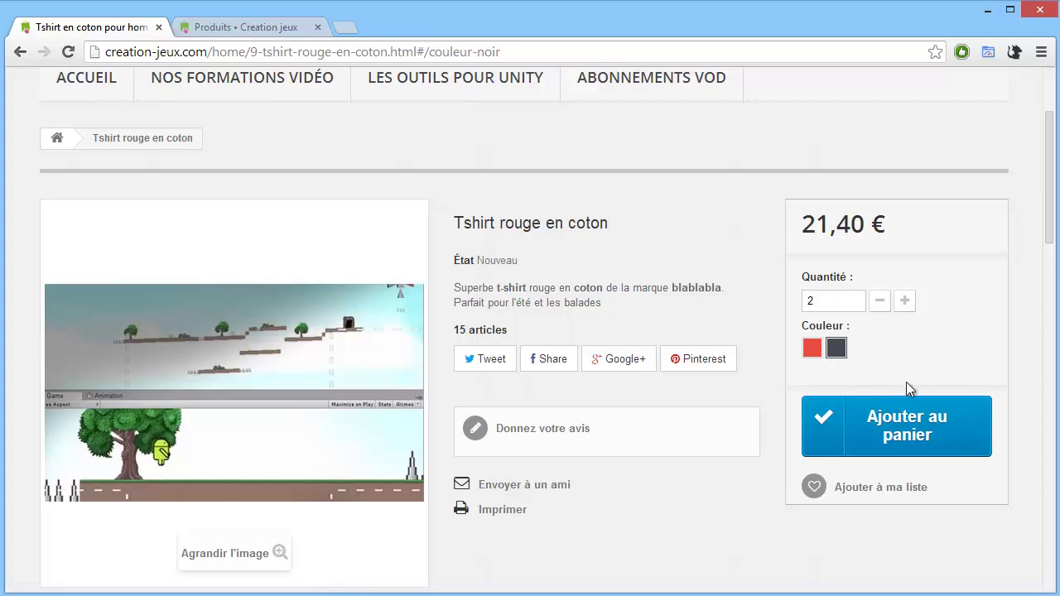
# Step: Switch to the shop's back office and delete the product "Tshirt rouge en coton"
pyautogui.click(227, 31)
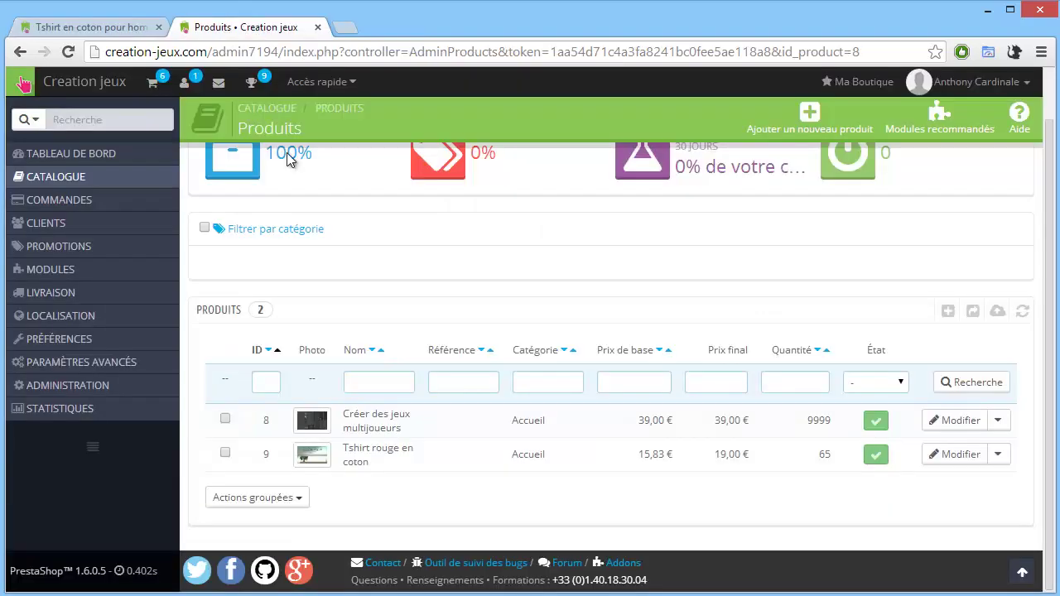
pyautogui.click(999, 455)
pyautogui.click(920, 506)
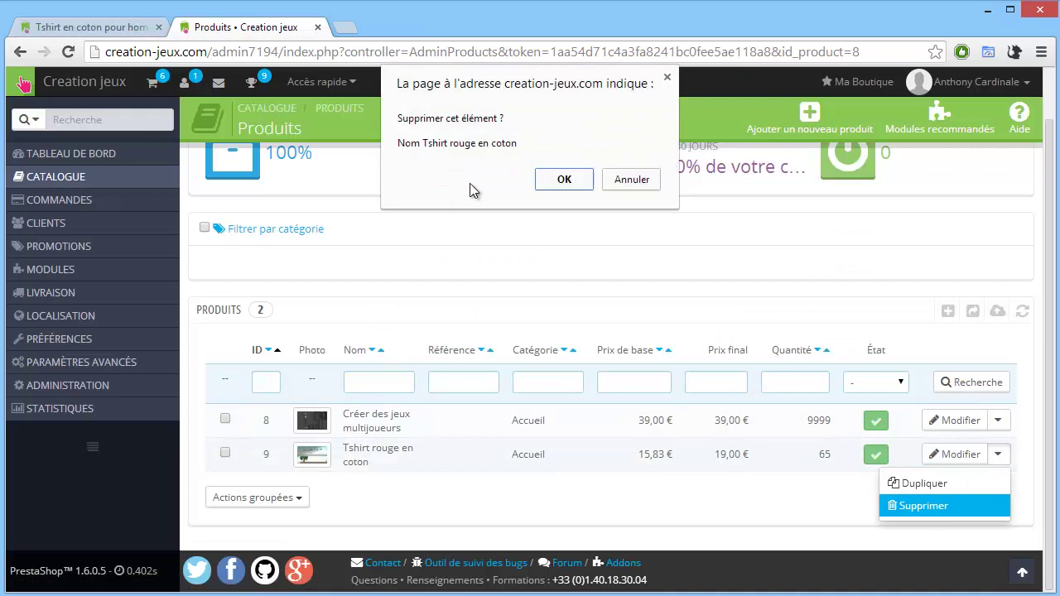
pyautogui.click(551, 181)
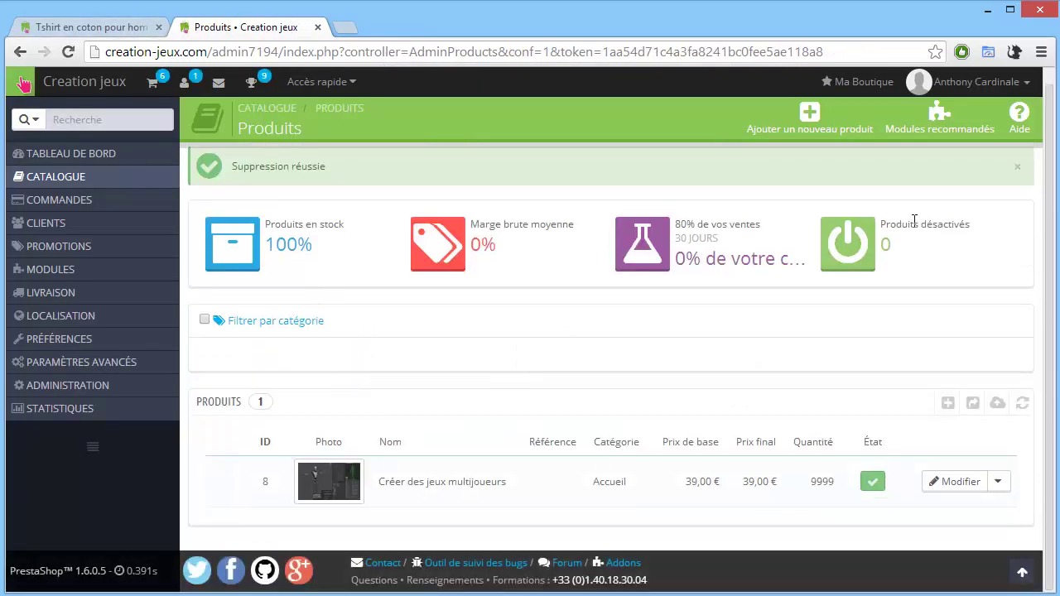
# Step: Create a new product of type "Produit dématérialisé" named "Tuto Unity 3D et c#"
pyautogui.click(948, 420)
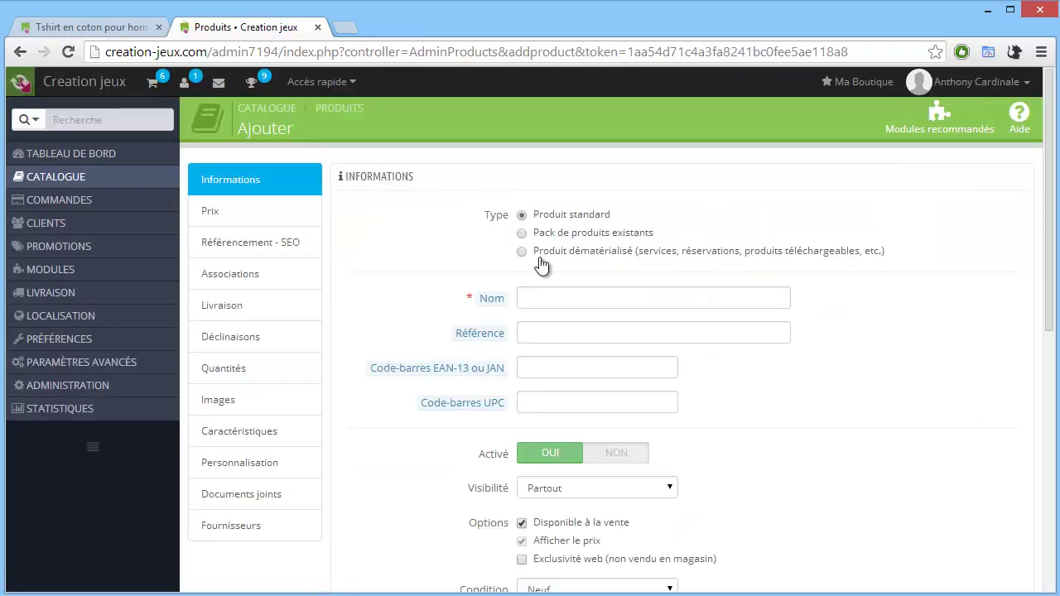
pyautogui.click(522, 252)
pyautogui.click(549, 298)
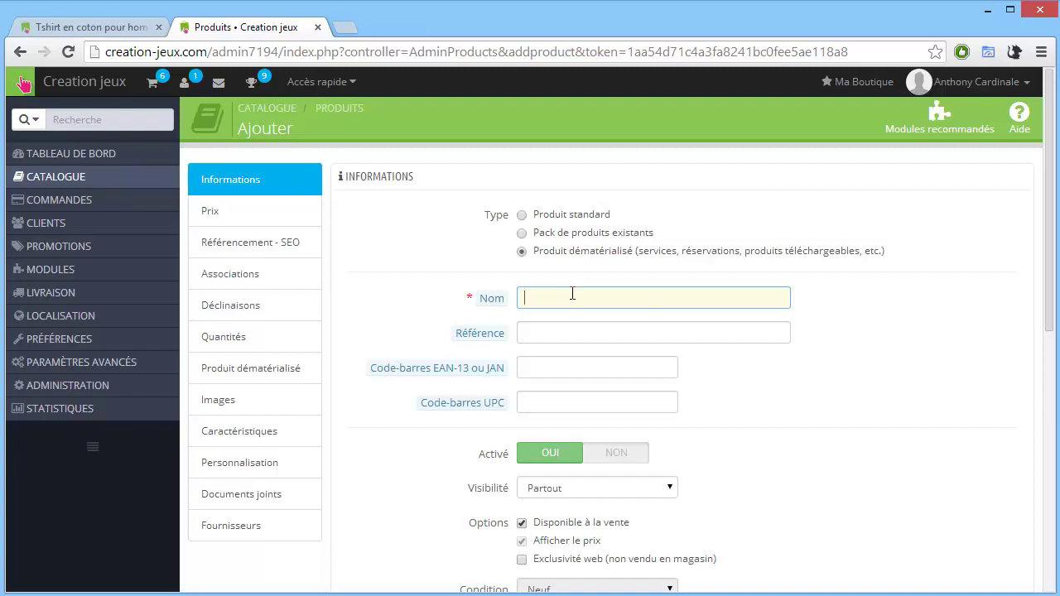
pyautogui.write('T')
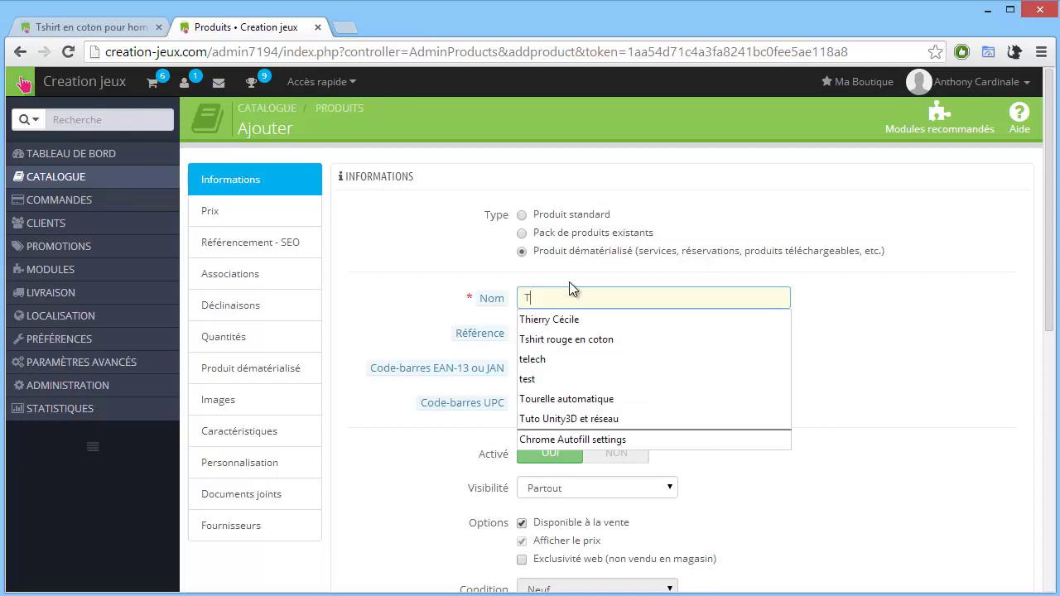
pyautogui.write('uto Unity ')
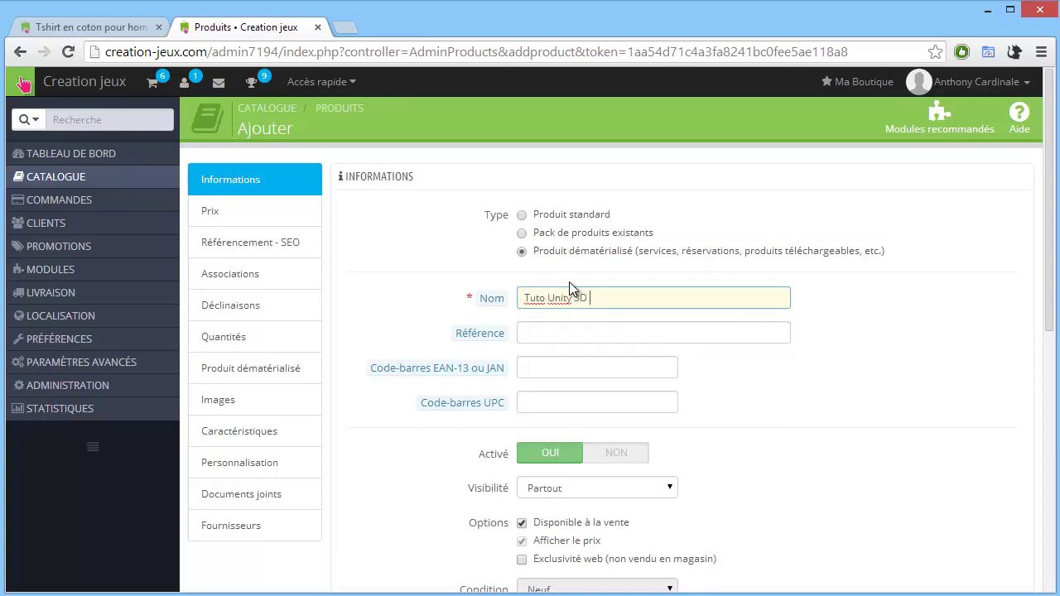
pyautogui.write('3D et c~#')
pyautogui.press('Left')
pyautogui.press('BackSpace')
pyautogui.moveTo(634, 300); pyautogui.dragTo(508, 286)
pyautogui.scroll(-1, 598, 384)
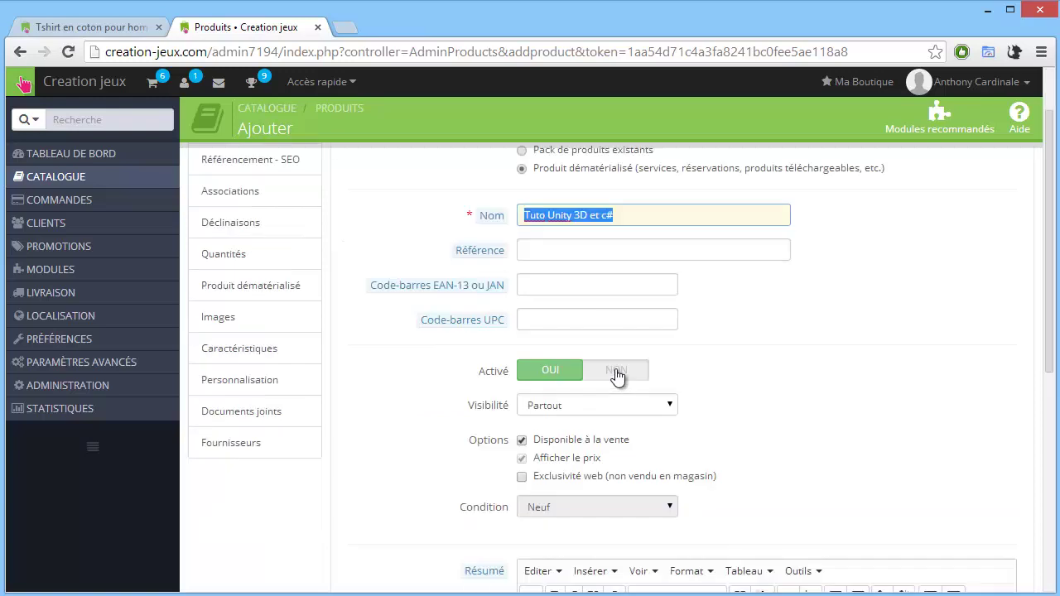
pyautogui.scroll(1, 627, 335)
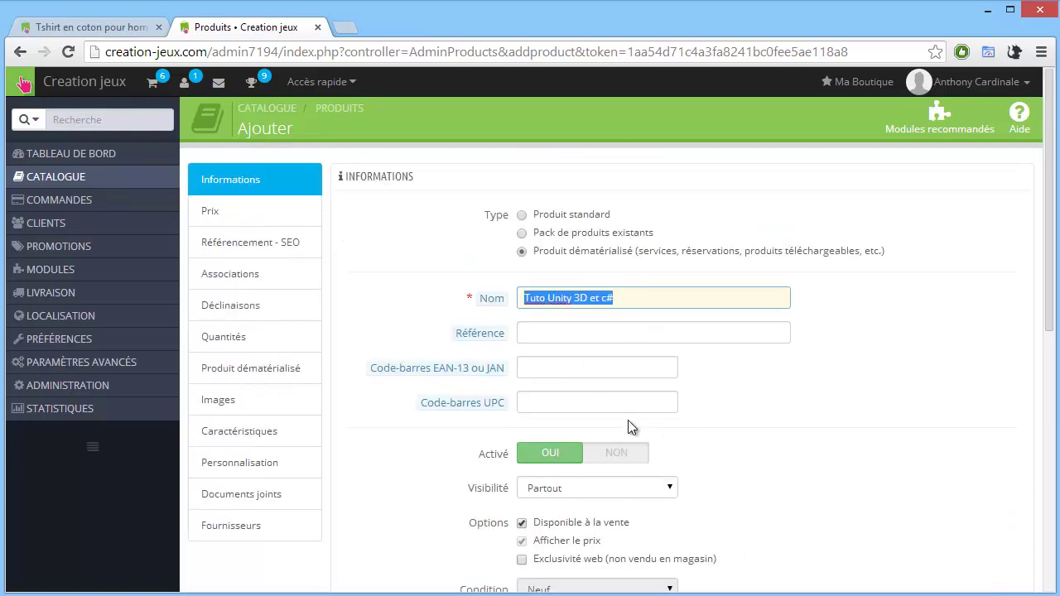
pyautogui.click(637, 302)
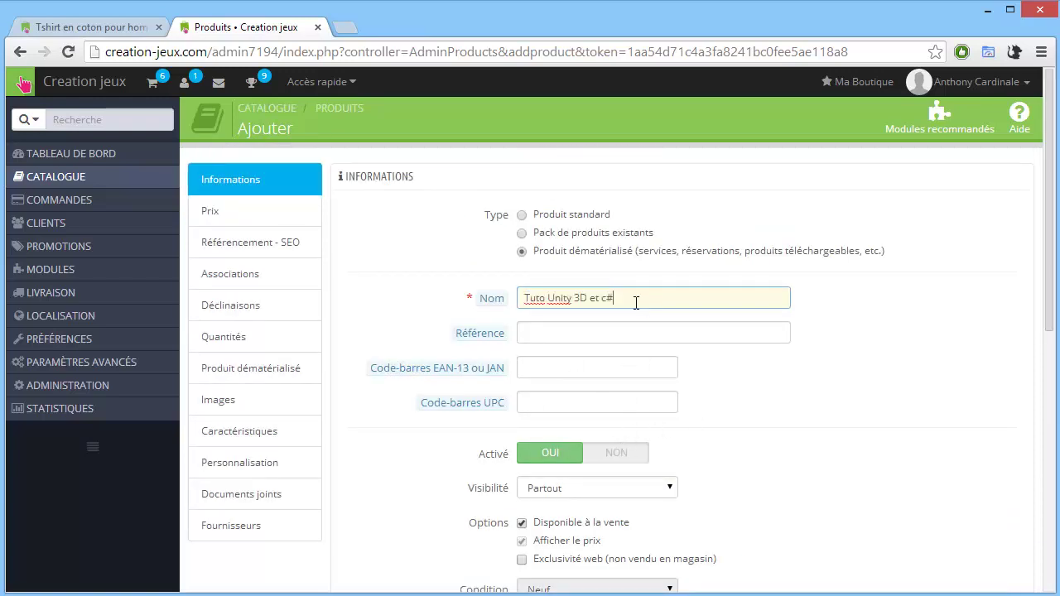
pyautogui.moveTo(623, 299); pyautogui.dragTo(522, 299)
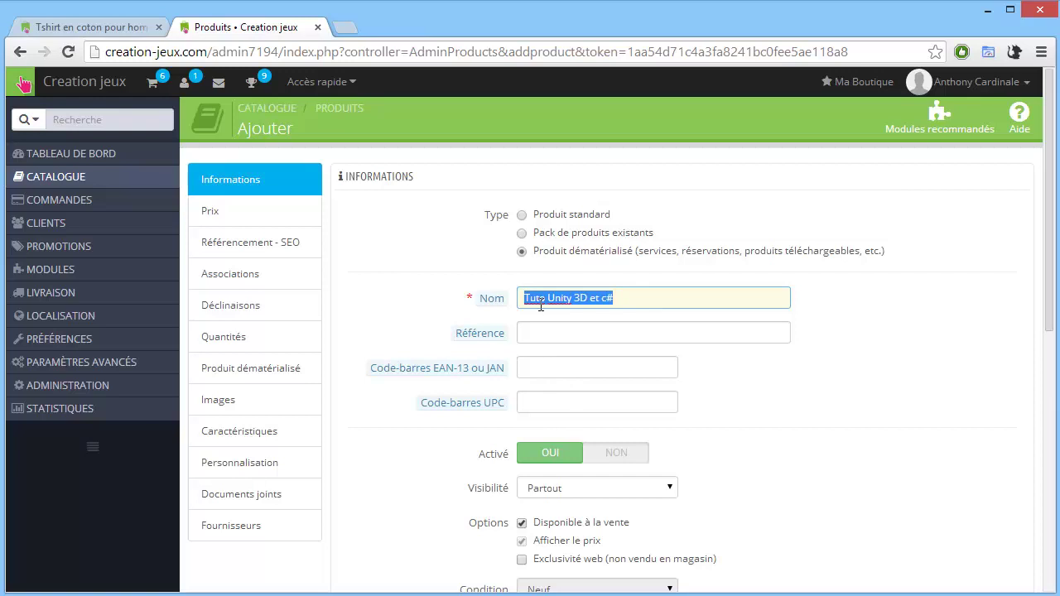
pyautogui.click(633, 298)
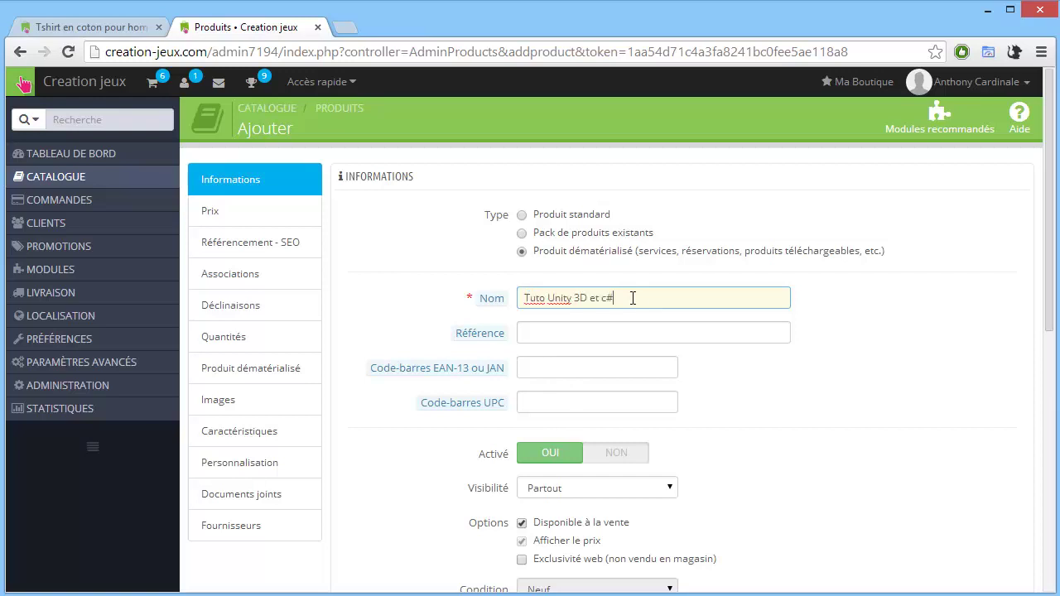
pyautogui.scroll(-2, 645, 308)
pyautogui.scroll(1, 592, 308)
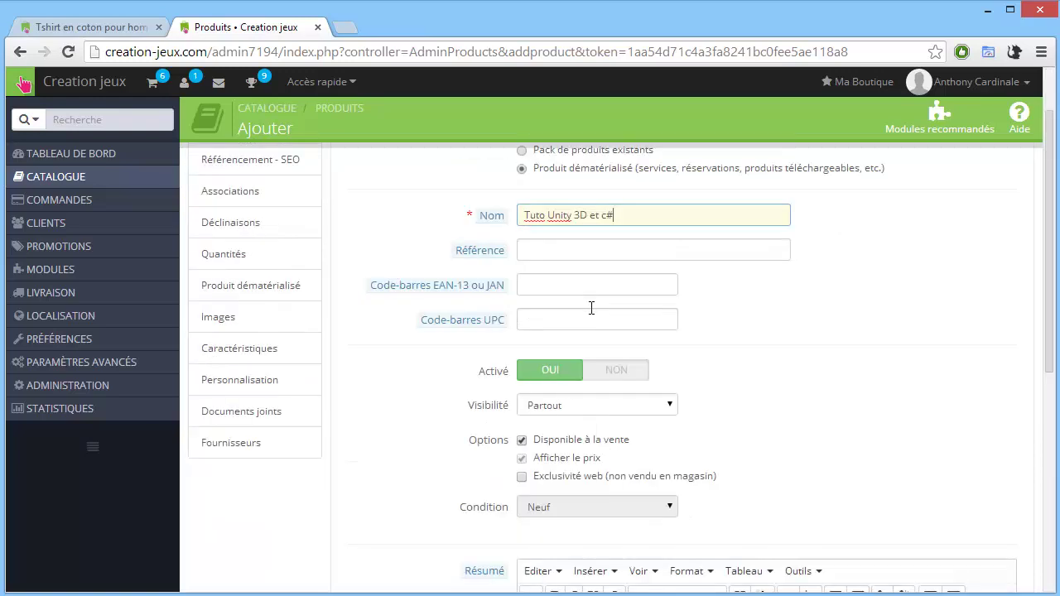
# Step: Fill in the product summary with the "Tuto vidéo Unity 3D" text about creating 2D games with Unity 3D and C#
pyautogui.scroll(-2, 546, 277)
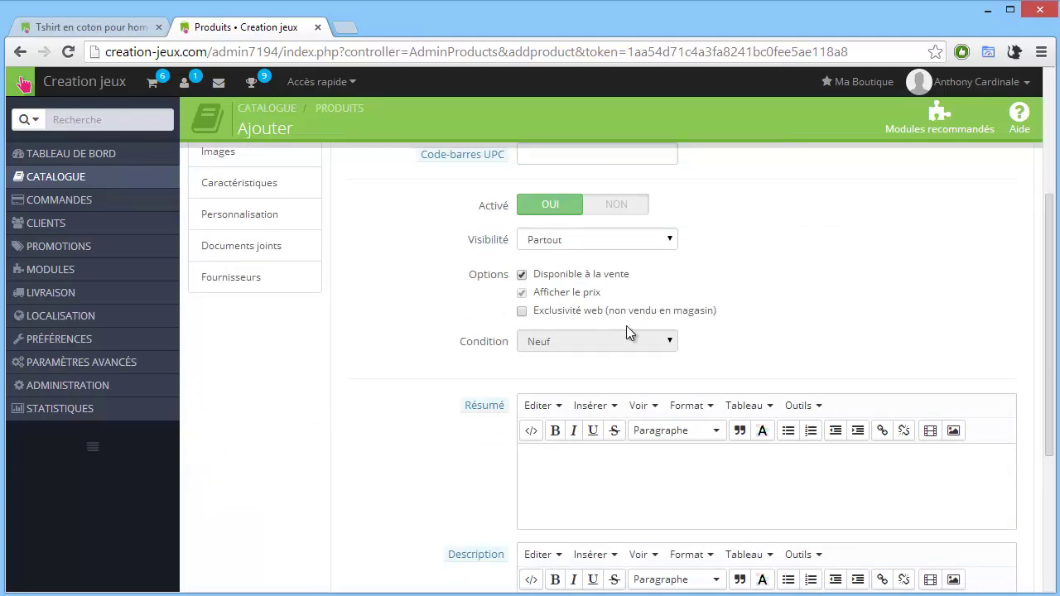
pyautogui.scroll(-1, 609, 369)
pyautogui.click(567, 382)
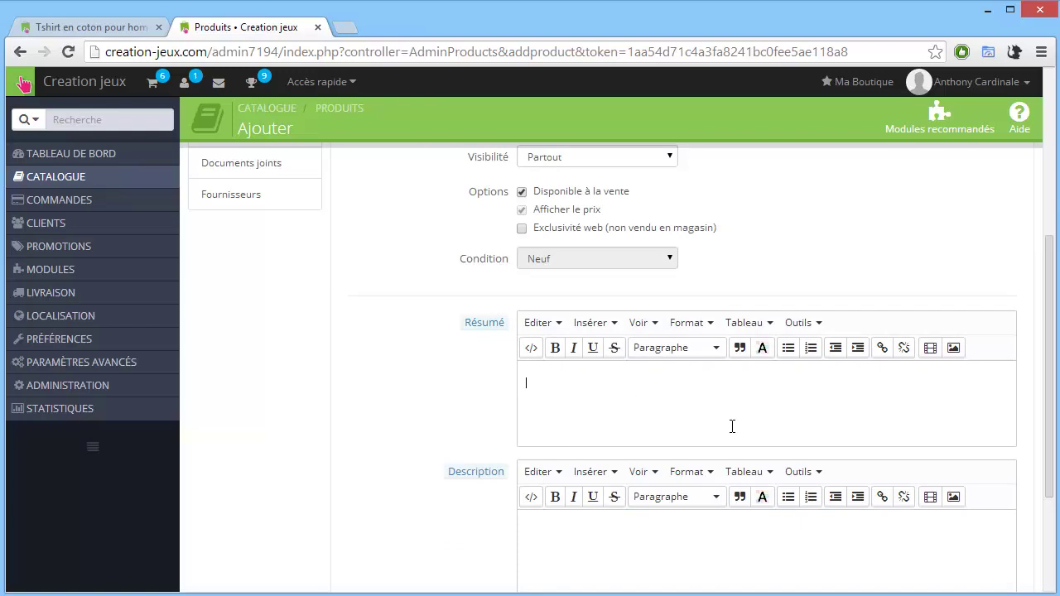
pyautogui.write('Tuto vidéo Unity 3D : Apprenez à créer vos jeux vidéo facilement avec Unity 3D et le langage de programmation C#. Dans cette formation vous apprendrez à créer des jeux 2D compatibles avec les smartphones !')
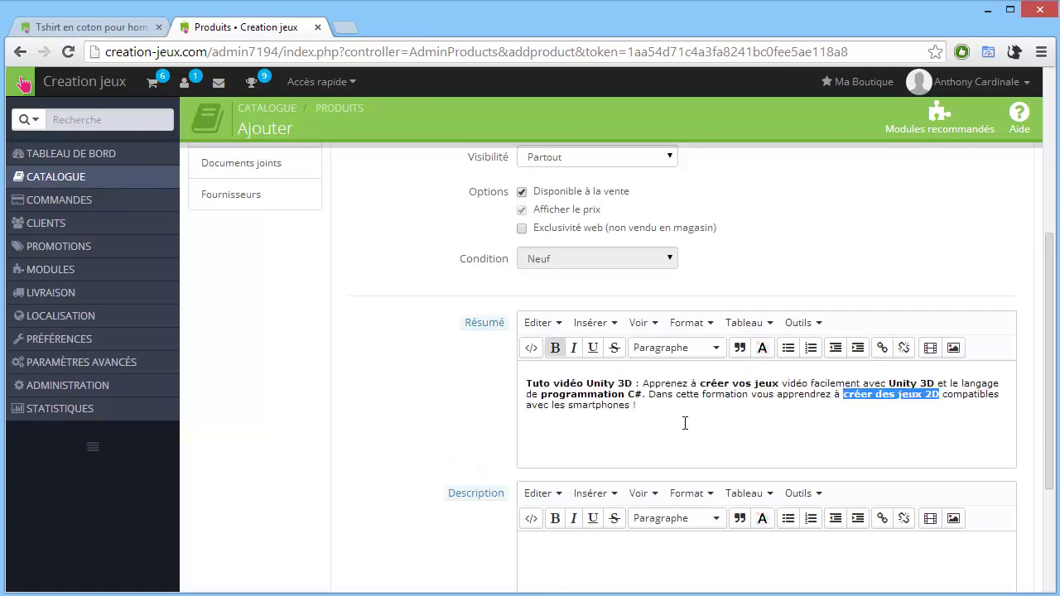
pyautogui.click(675, 409)
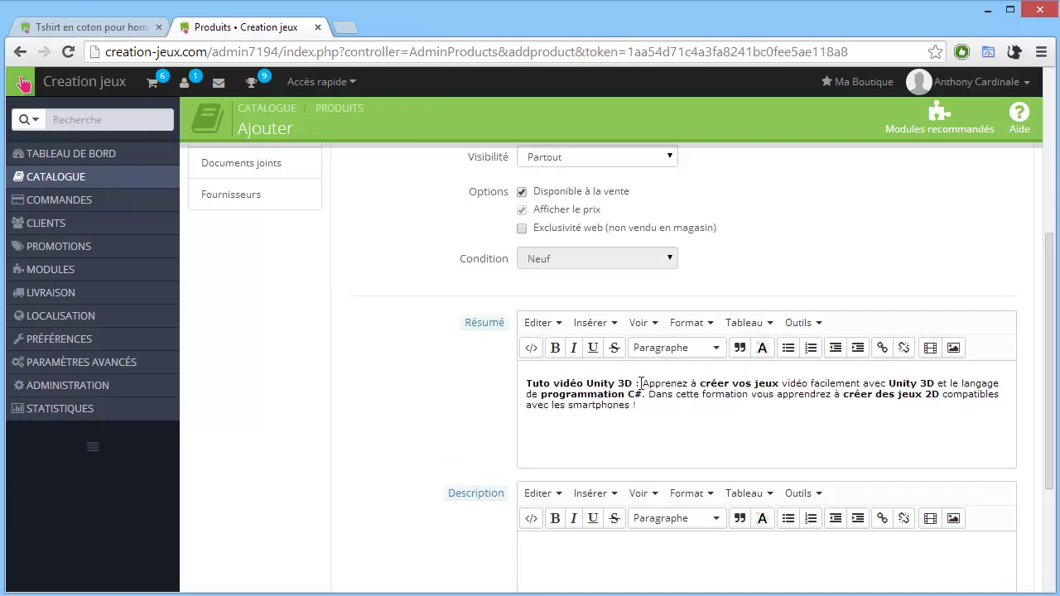
# Step: Review the new product's summary, its description with the course outline, and its keywords
pyautogui.scroll(-2, 642, 365)
pyautogui.scroll(1, 647, 351)
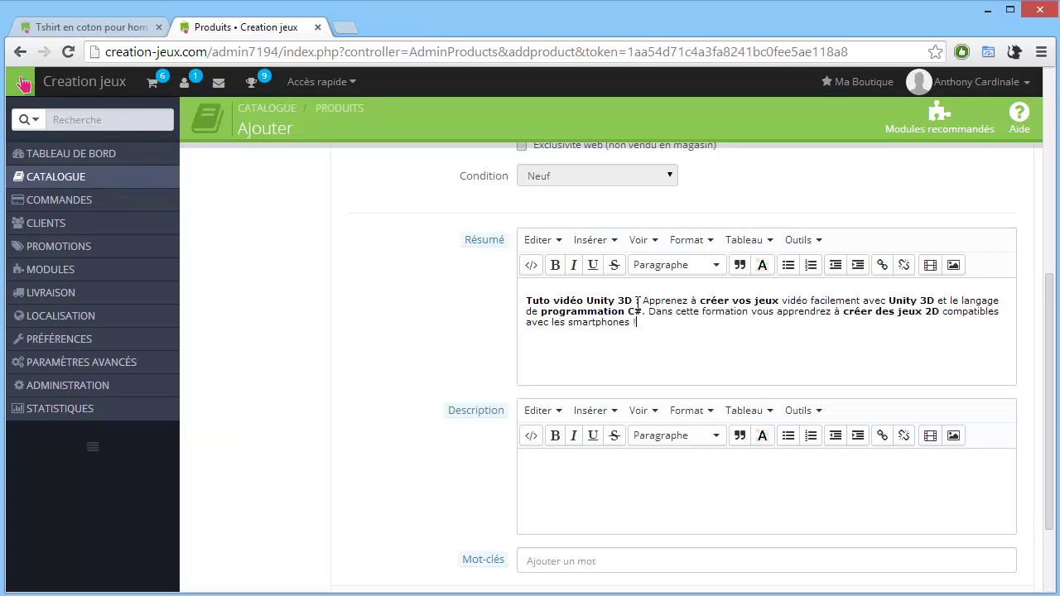
pyautogui.scroll(-2, 645, 308)
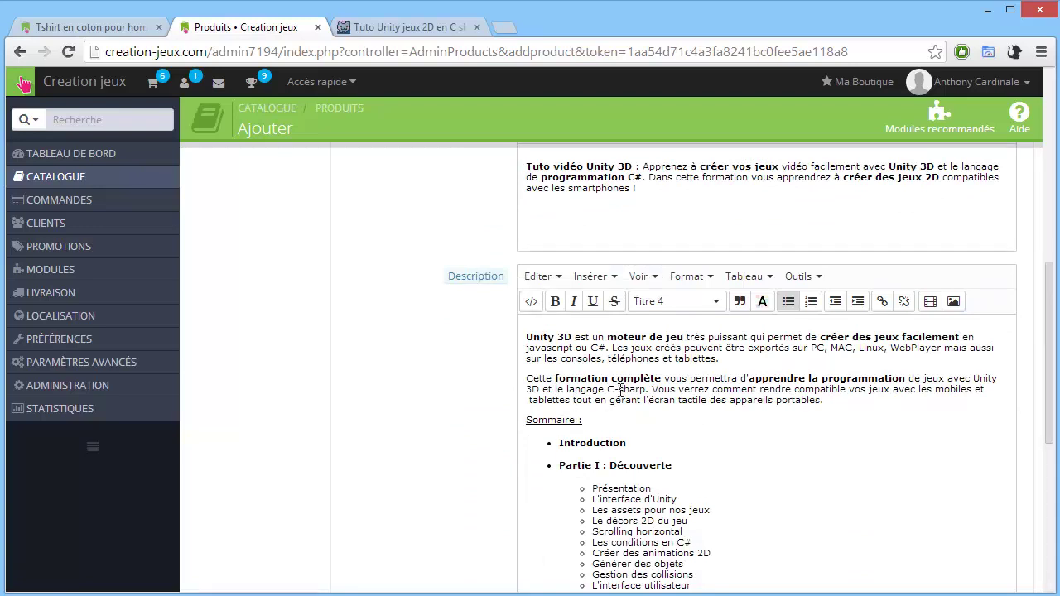
pyautogui.scroll(1, 594, 362)
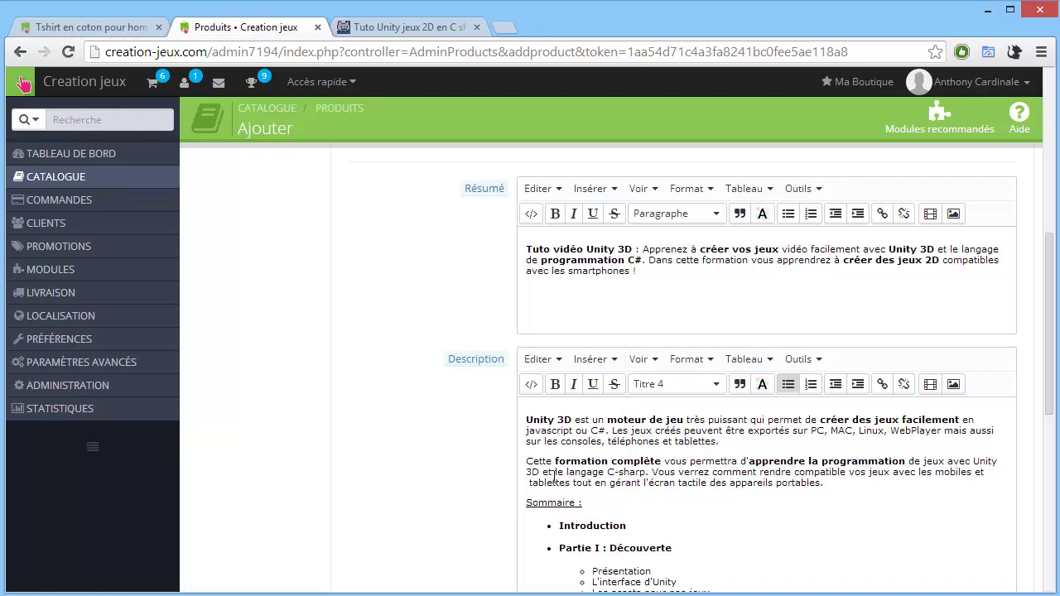
pyautogui.moveTo(538, 503); pyautogui.dragTo(564, 503)
pyautogui.scroll(-2, 563, 425)
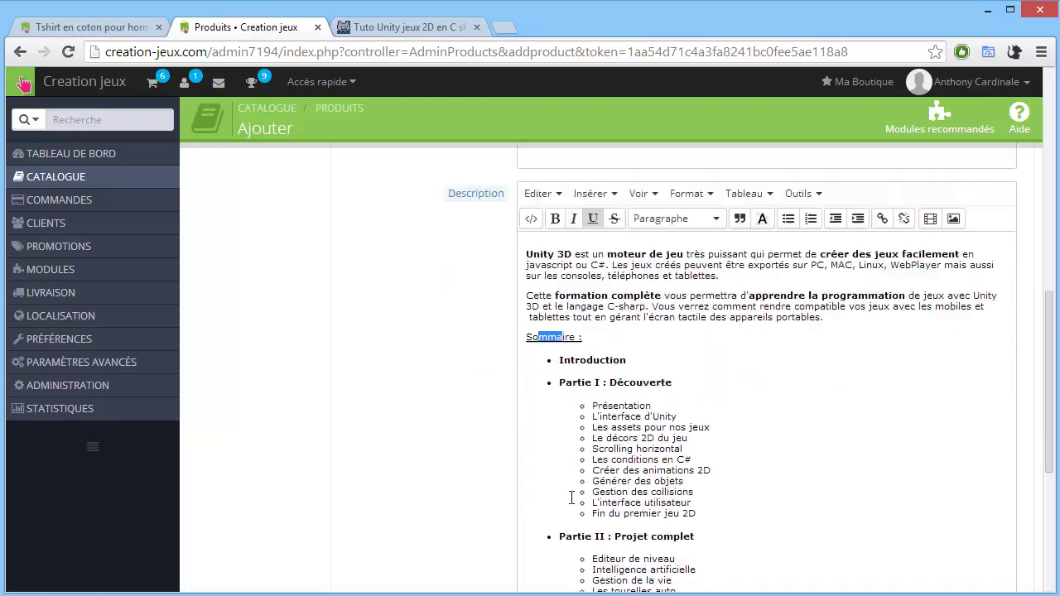
pyautogui.scroll(-3, 564, 425)
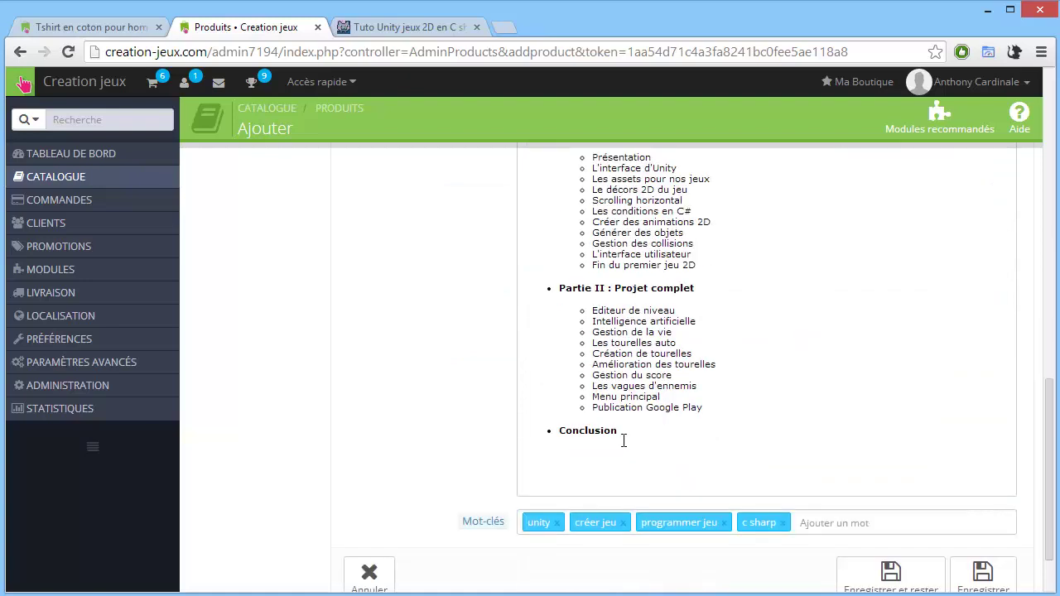
pyautogui.scroll(3, 622, 439)
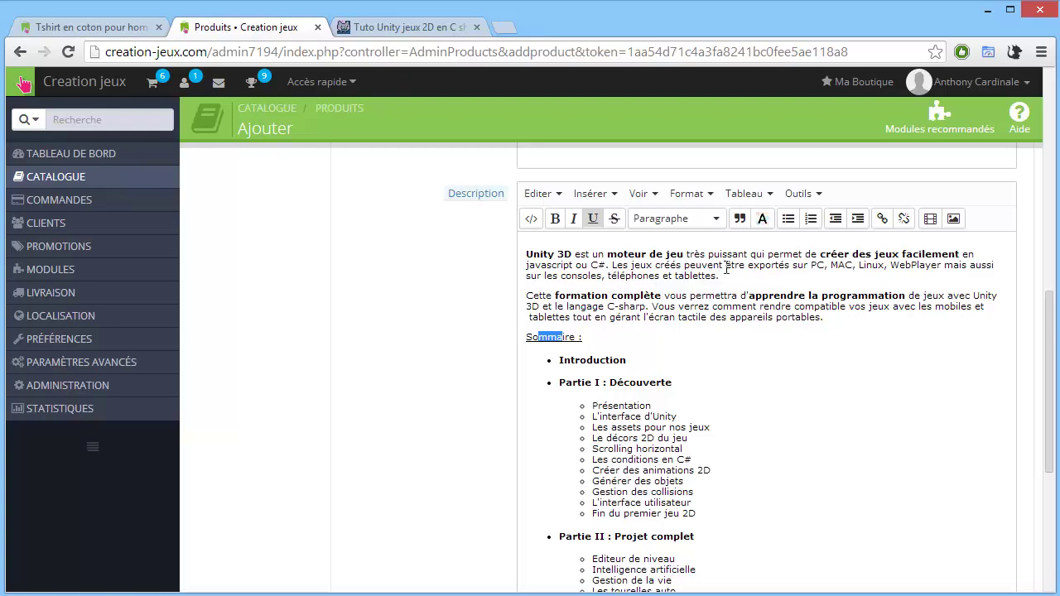
pyautogui.moveTo(575, 255); pyautogui.dragTo(526, 255)
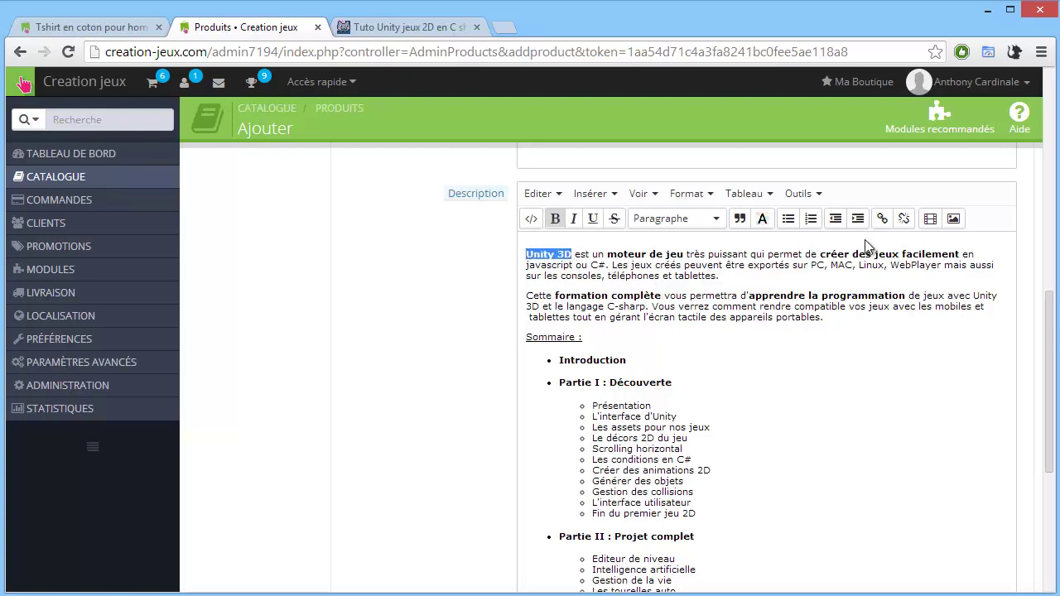
pyautogui.click(882, 220)
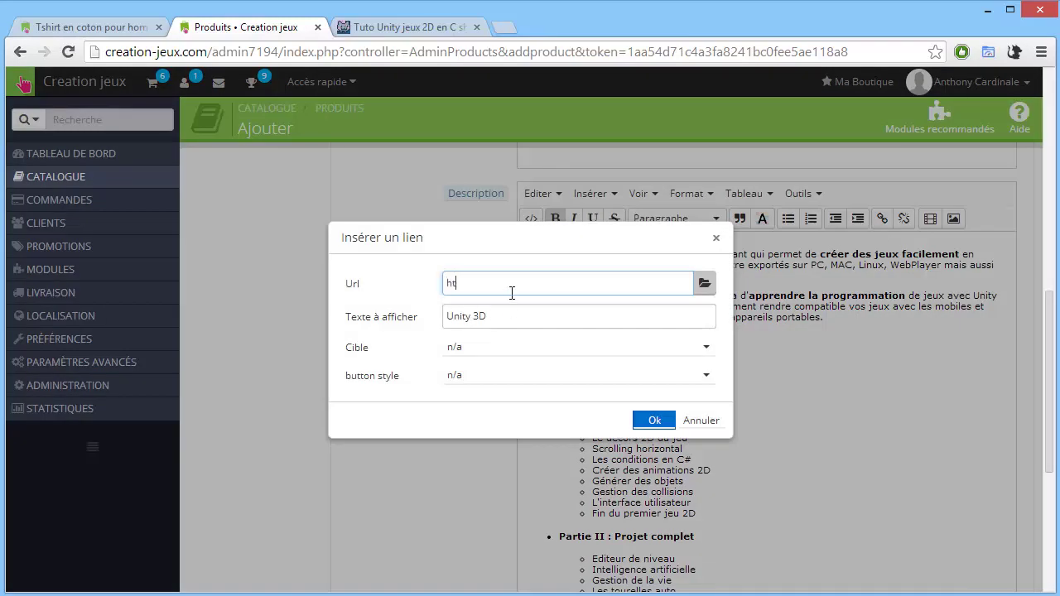
pyautogui.write('http://unity3d.com')
pyautogui.click(636, 355)
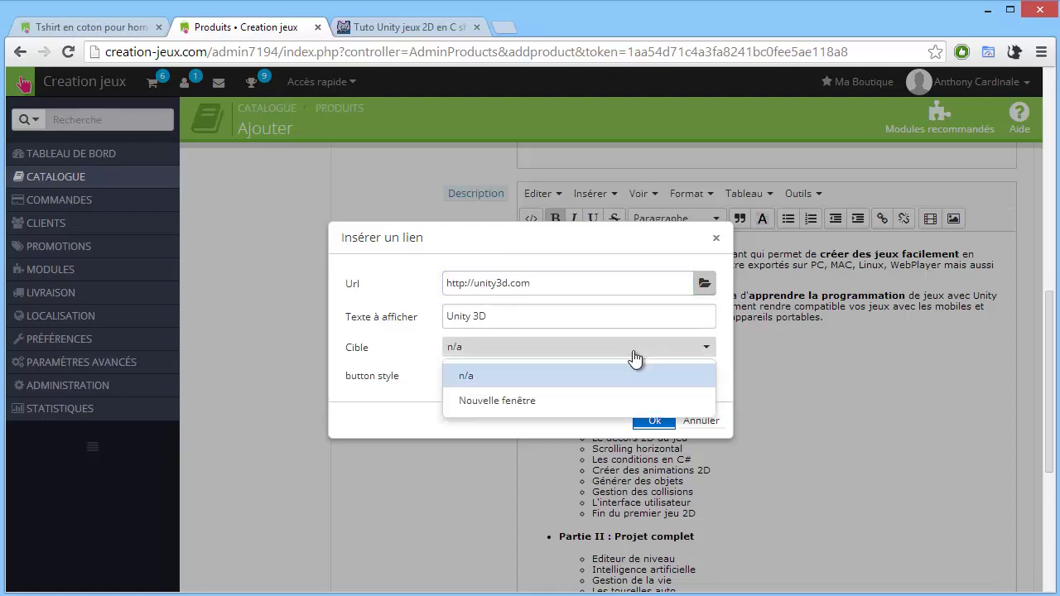
pyautogui.click(489, 403)
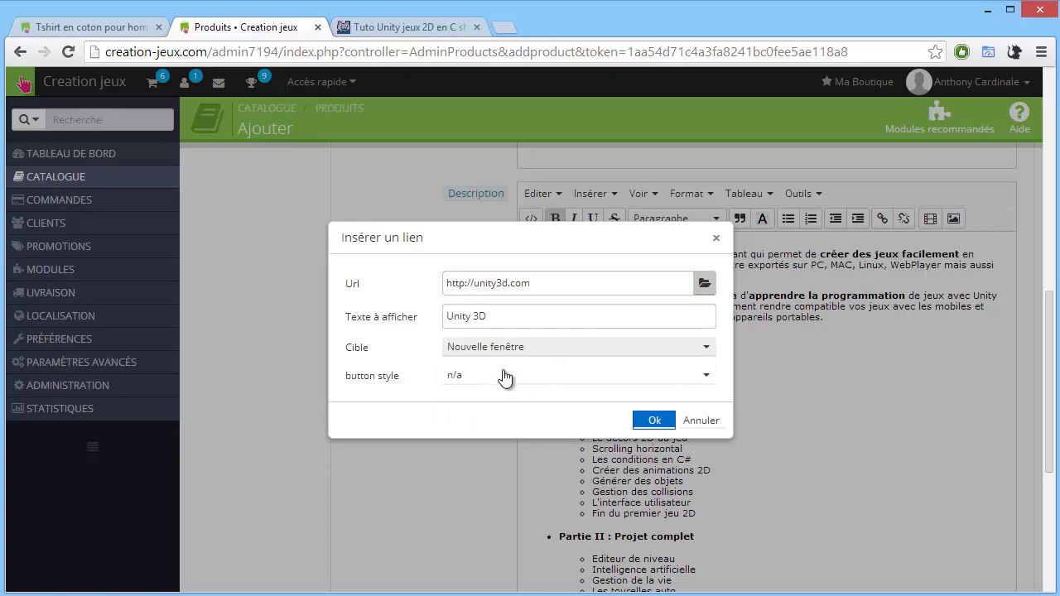
pyautogui.click(506, 381)
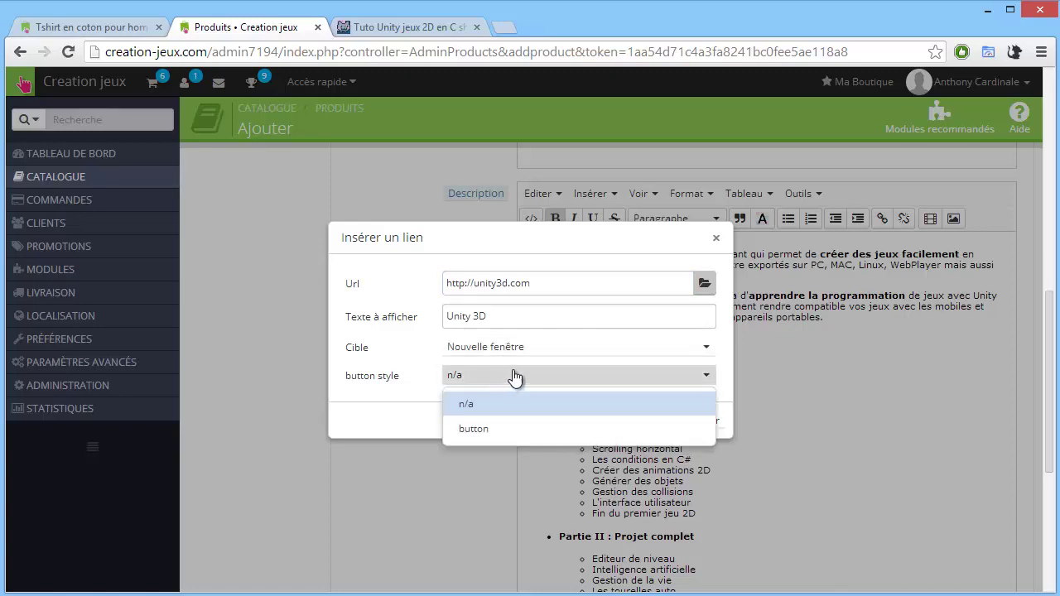
pyautogui.click(379, 403)
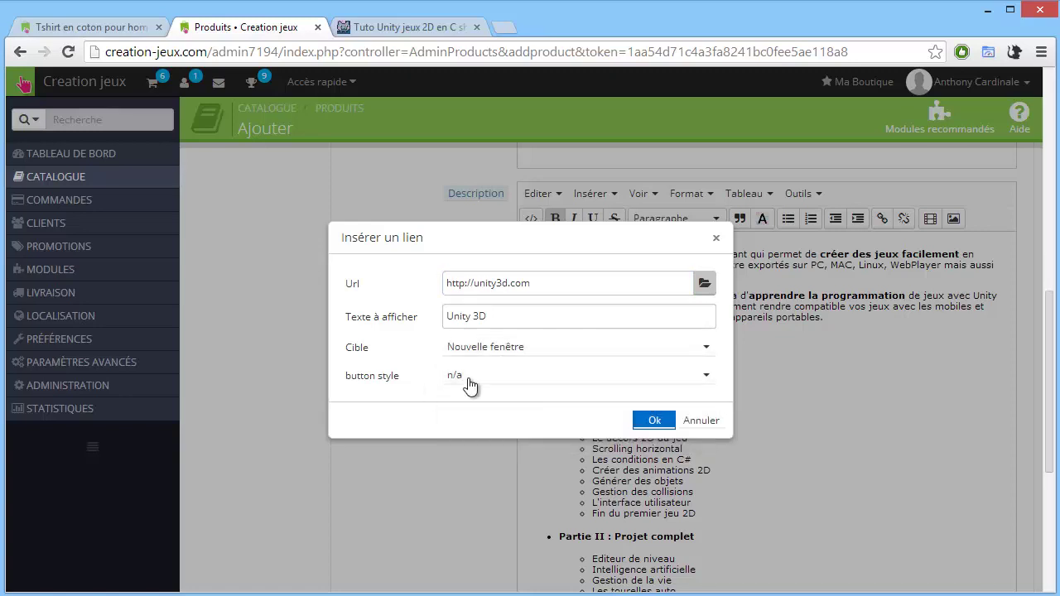
pyautogui.rightClick(647, 424)
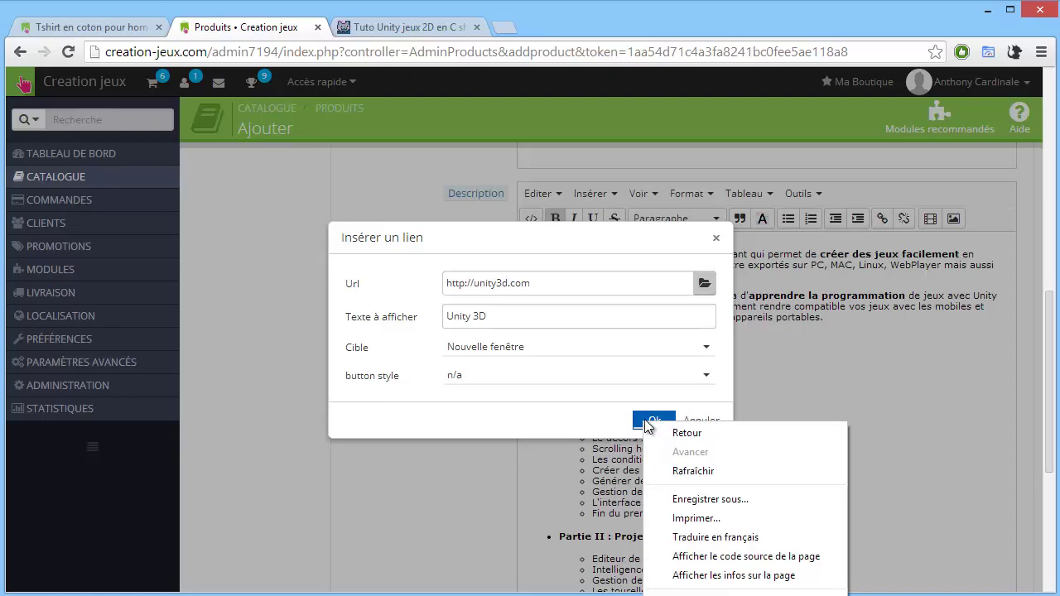
pyautogui.click(648, 423)
pyautogui.click(654, 358)
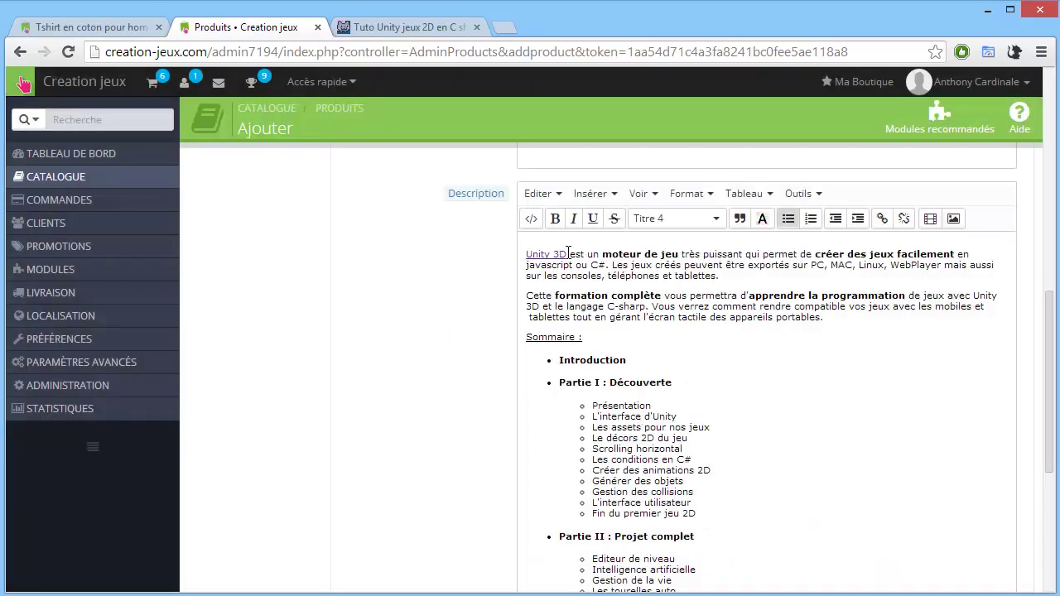
# Step: Make the linked words "Unity 3D" in the description's first paragraph bold
pyautogui.moveTo(570, 254); pyautogui.dragTo(525, 253)
pyautogui.click(555, 218)
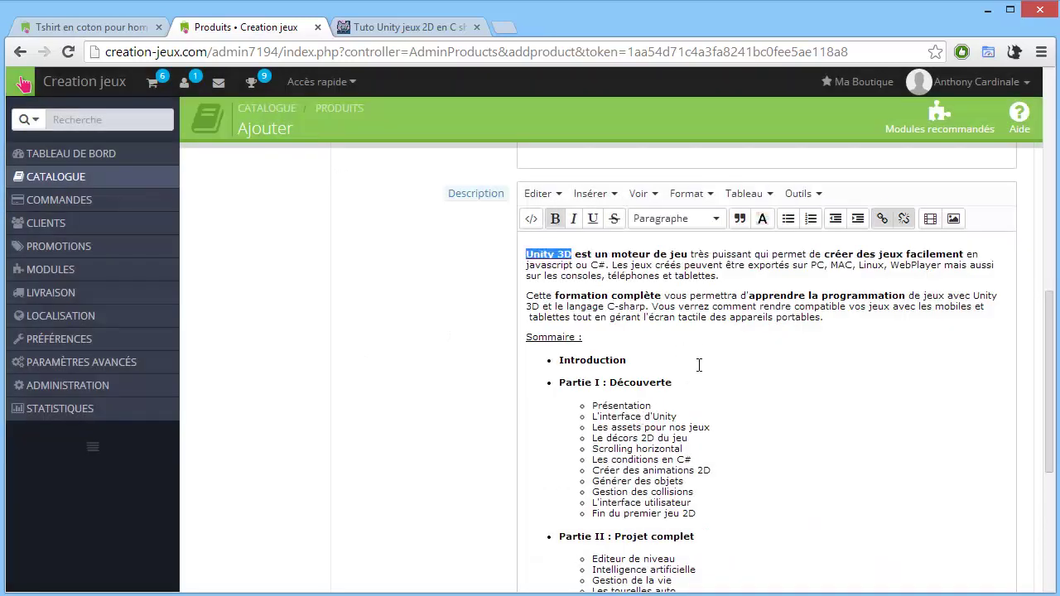
pyautogui.click(699, 364)
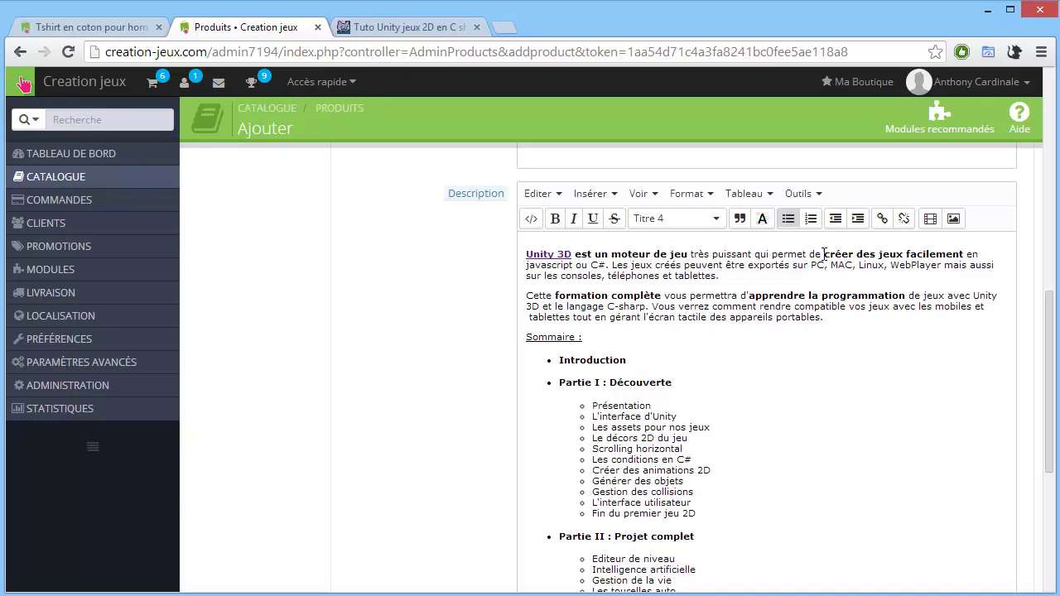
# Step: Look over the summary, description and keywords, and try to save the product while staying on its form
pyautogui.scroll(-4, 862, 273)
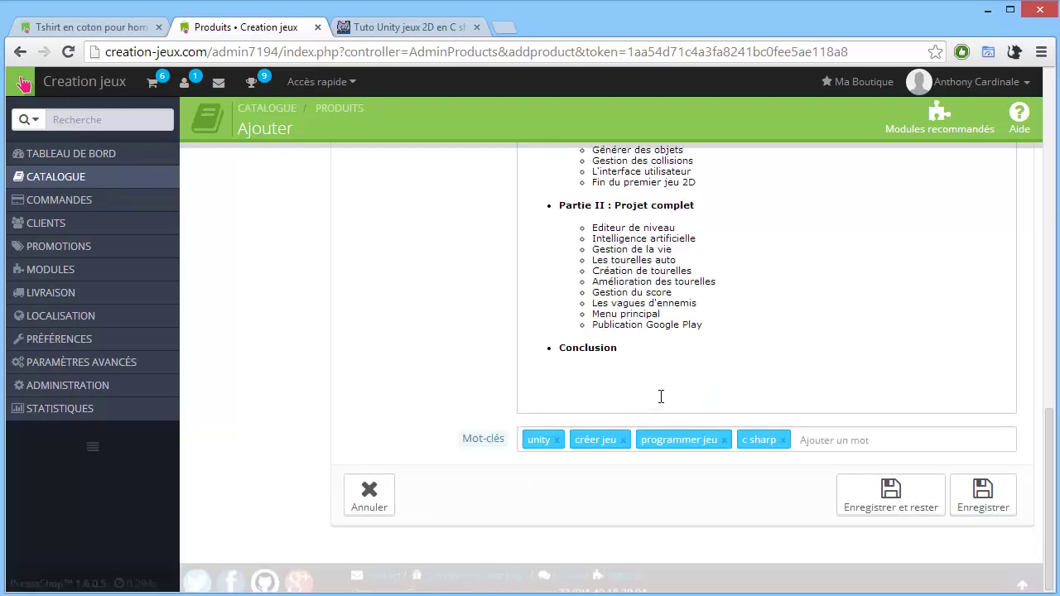
pyautogui.click(689, 395)
pyautogui.scroll(5, 704, 393)
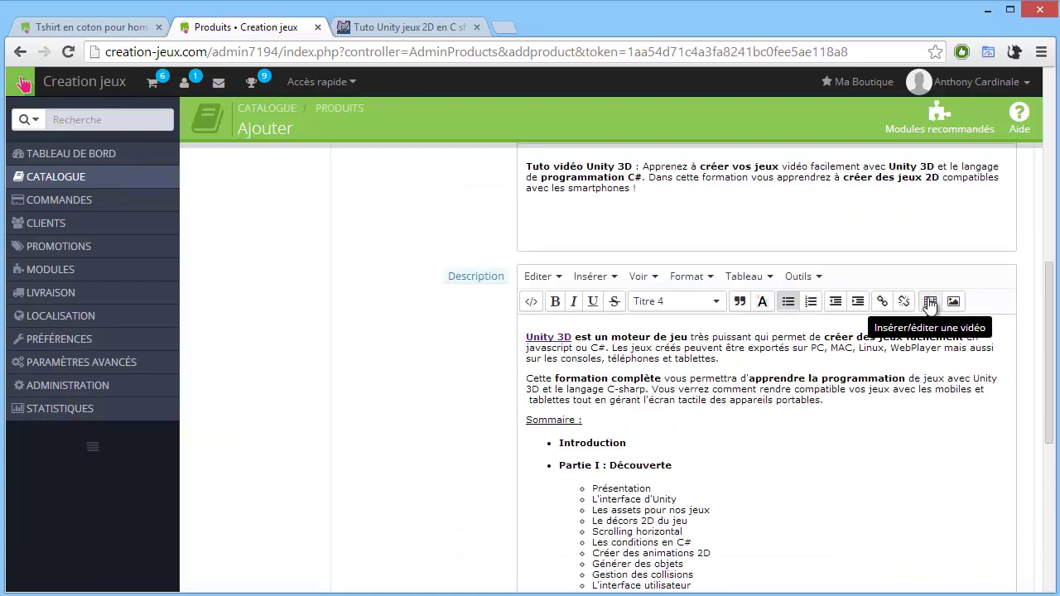
pyautogui.scroll(-1, 931, 305)
pyautogui.scroll(-2, 870, 346)
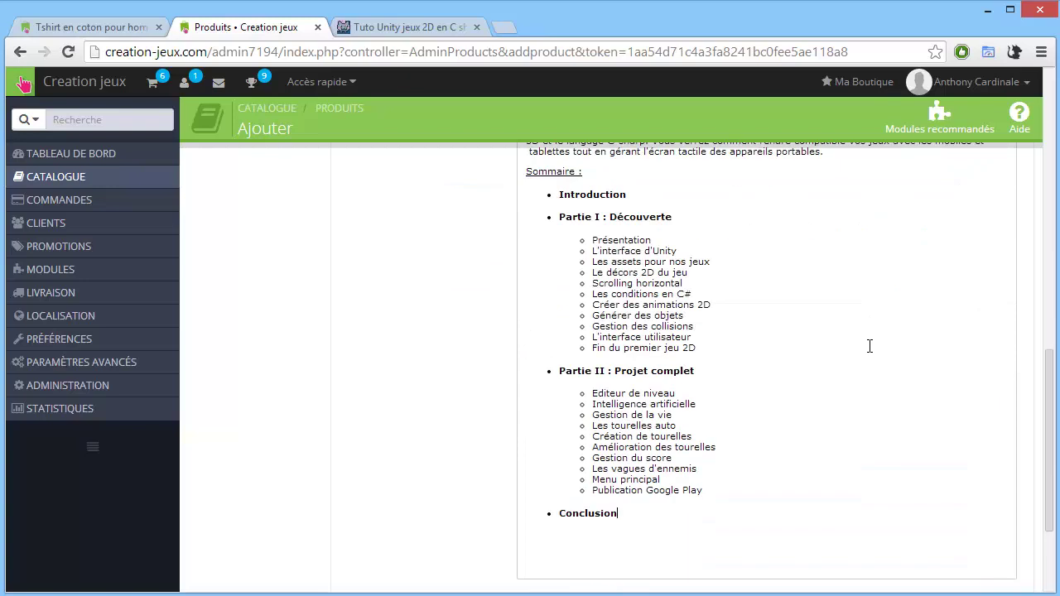
pyautogui.scroll(10, 858, 346)
pyautogui.scroll(-15, 849, 339)
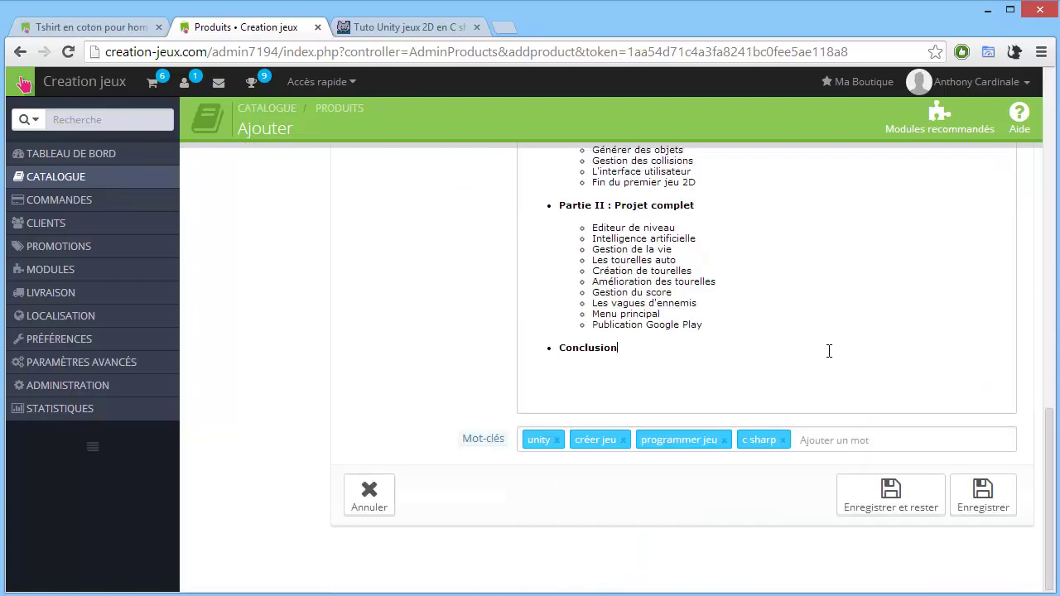
pyautogui.click(890, 497)
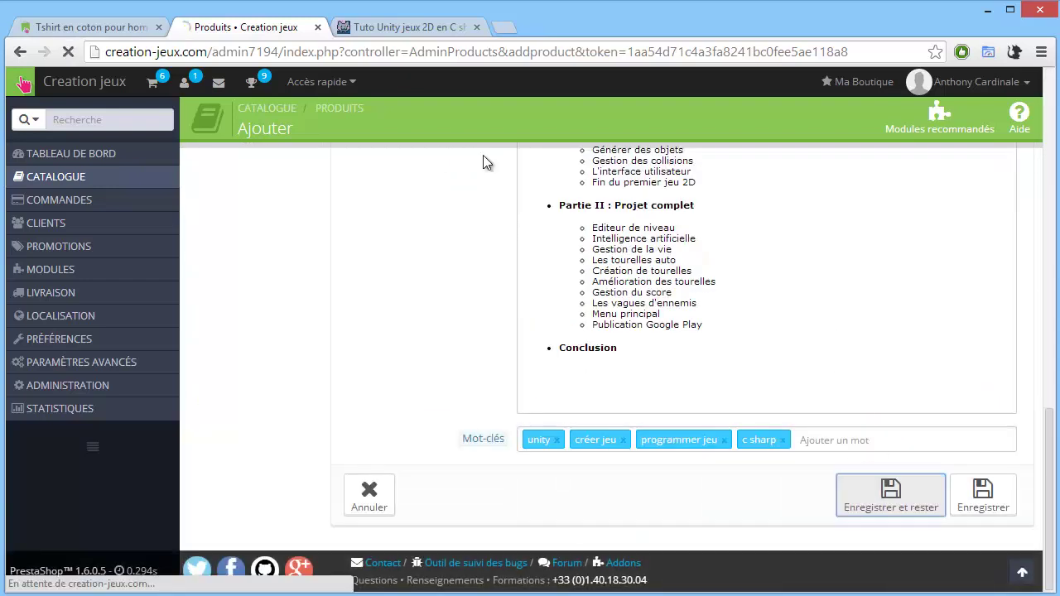
# Step: Check the price and duration on the Formation facile course page, and return to the product form
pyautogui.click(402, 31)
pyautogui.scroll(-3, 601, 302)
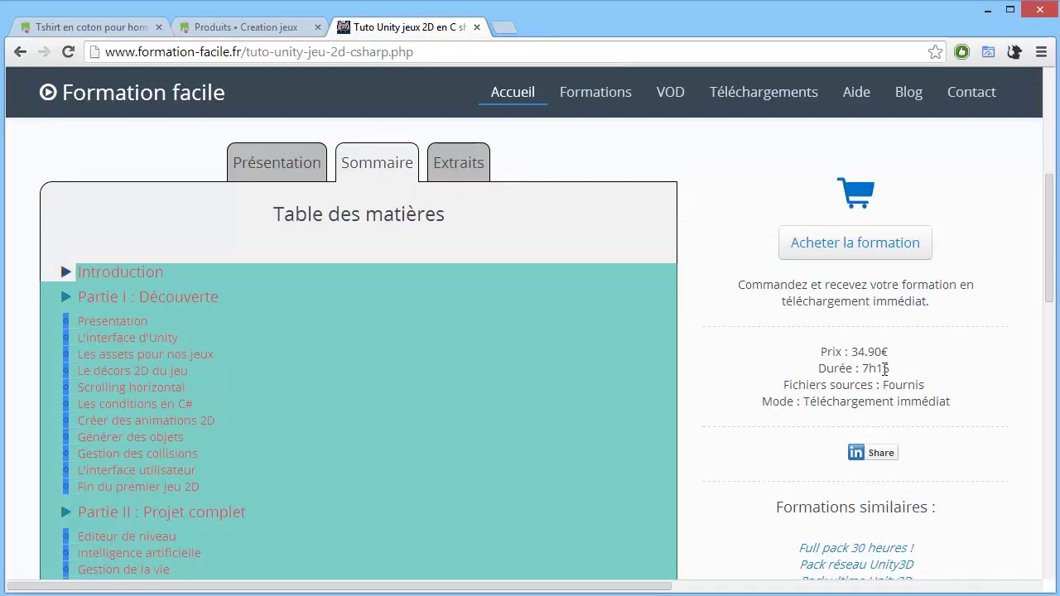
pyautogui.click(252, 29)
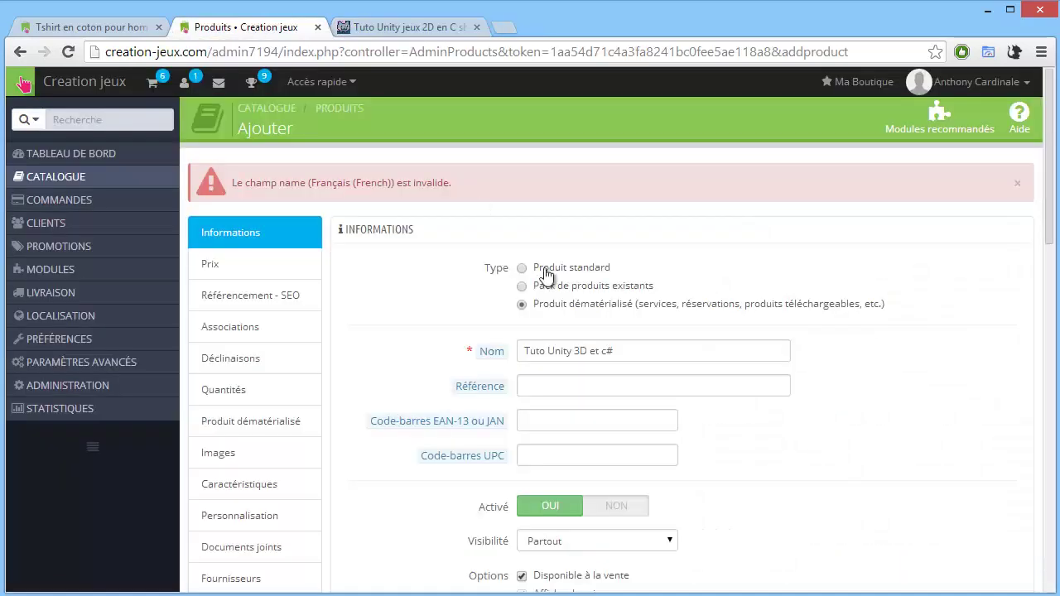
# Step: Remove the stray backslashes from "d'ennemis", "L'interface utilisateur" and the "L'interface" of the Unity entry in the course outline
pyautogui.scroll(-4, 521, 304)
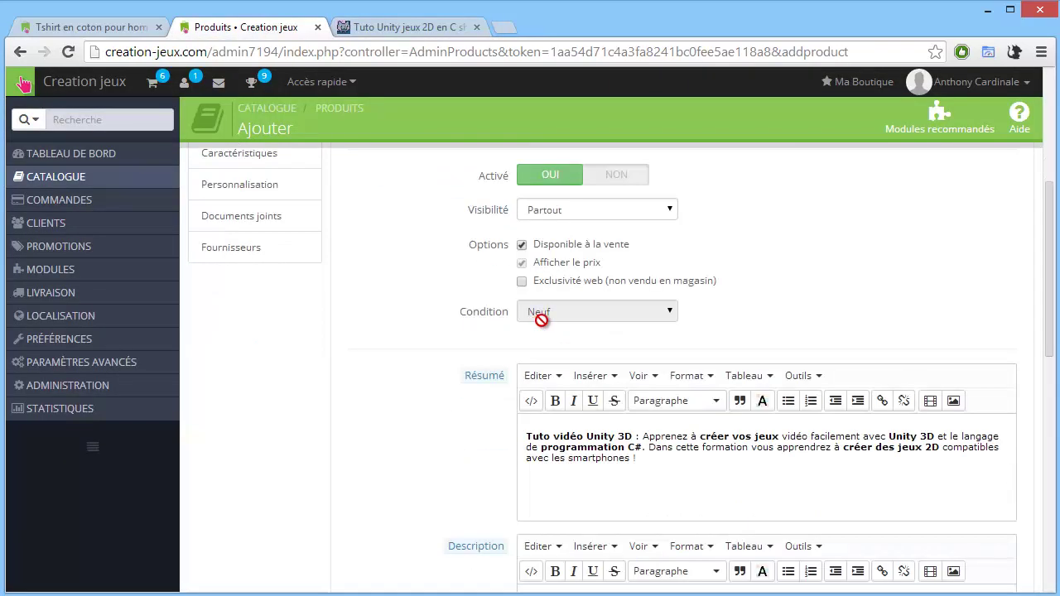
pyautogui.scroll(-6, 542, 323)
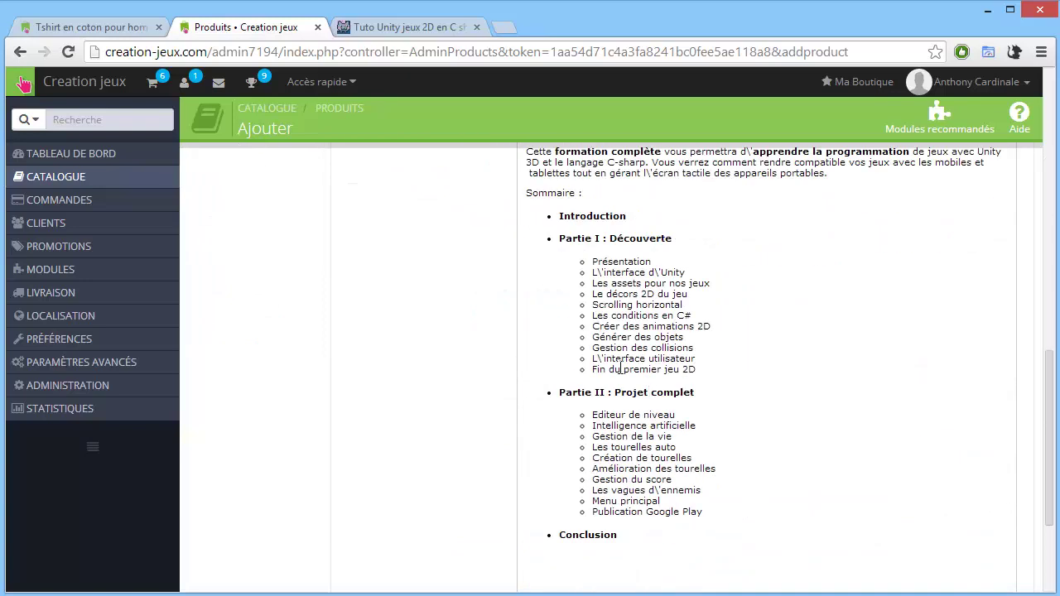
pyautogui.scroll(-1, 621, 369)
pyautogui.scroll(2, 625, 369)
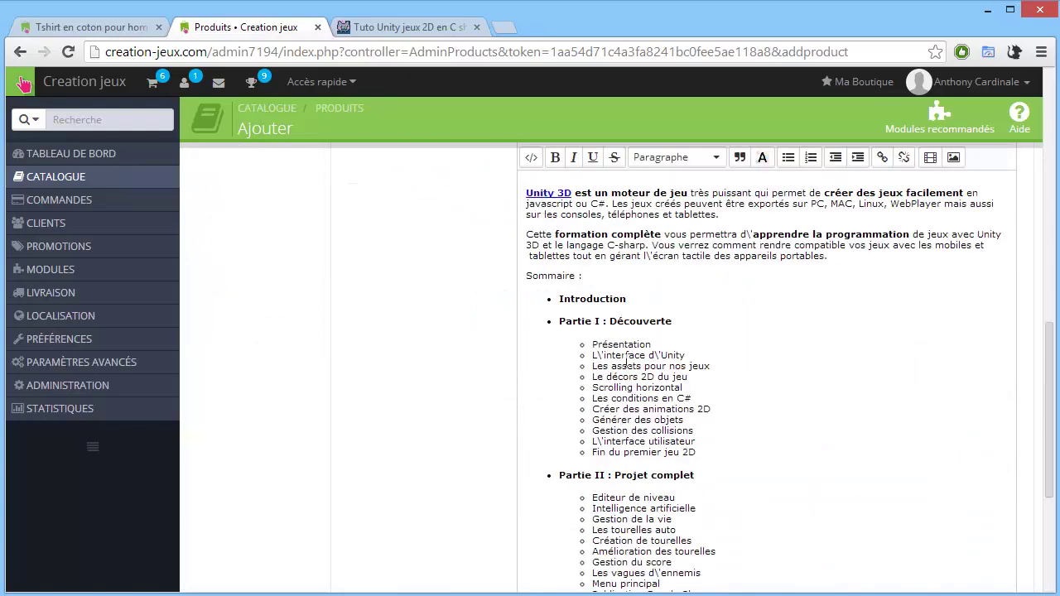
pyautogui.scroll(2, 623, 350)
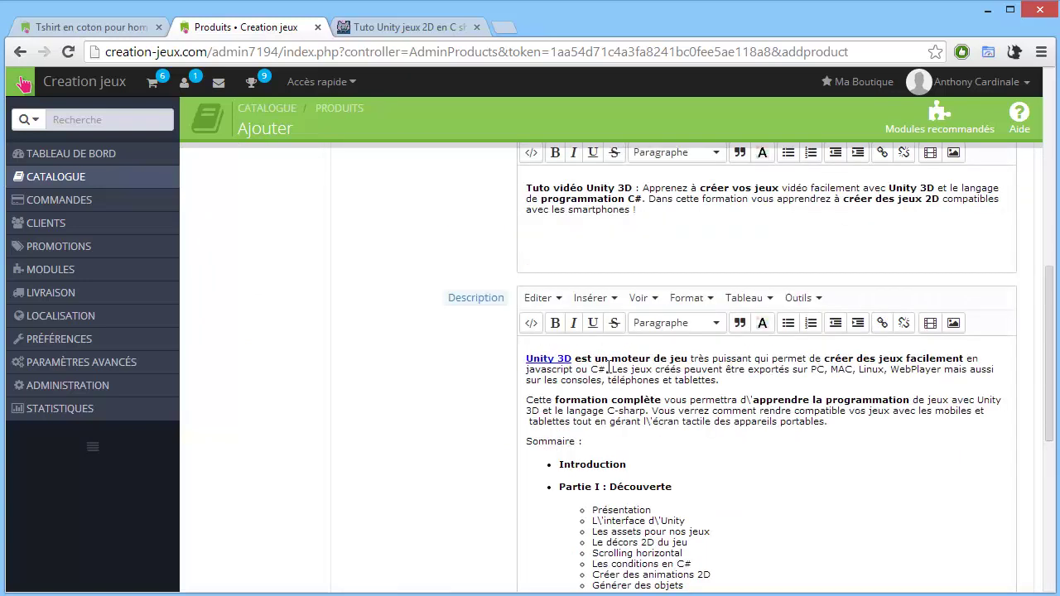
pyautogui.scroll(-3, 616, 373)
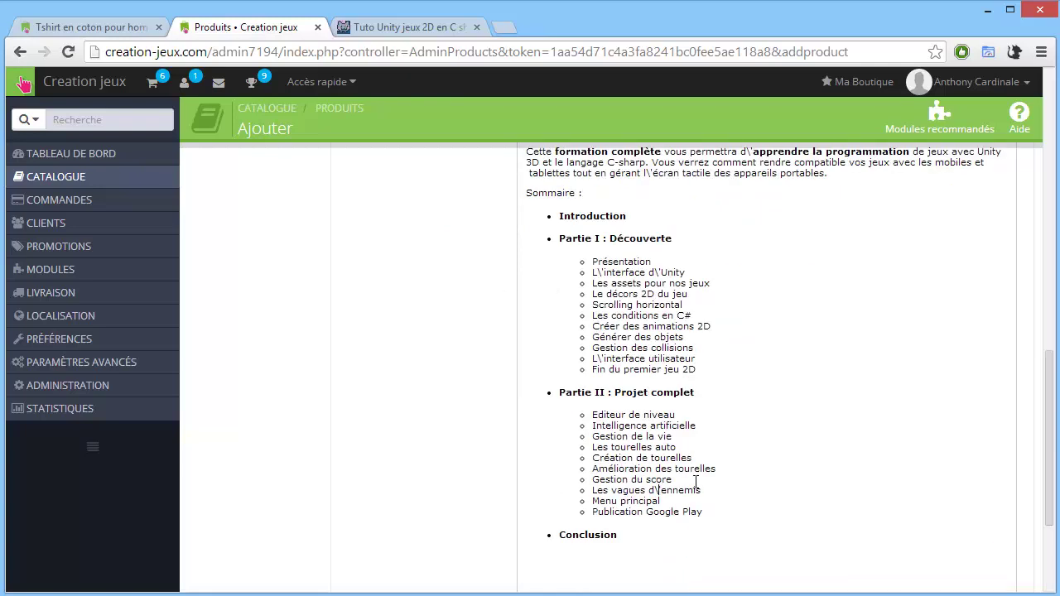
pyautogui.press('BackSpace')
pyautogui.click(598, 359)
pyautogui.press('BackSpace')
pyautogui.click(605, 273)
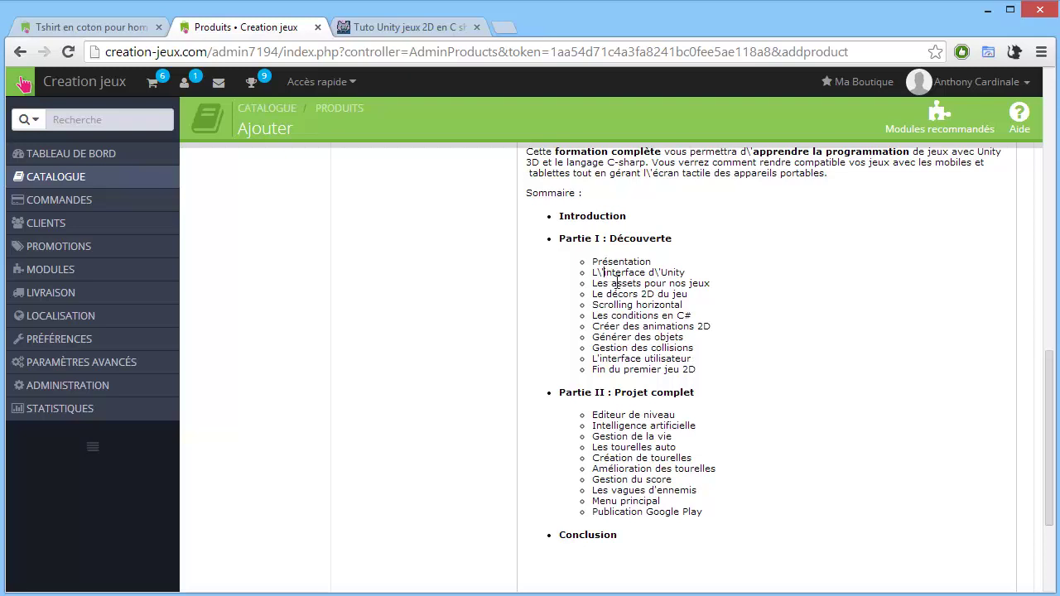
pyautogui.press('BackSpace')
# Step: End the outline list after "Conclusion" with an empty paragraph outside the bullets
pyautogui.press('Return')
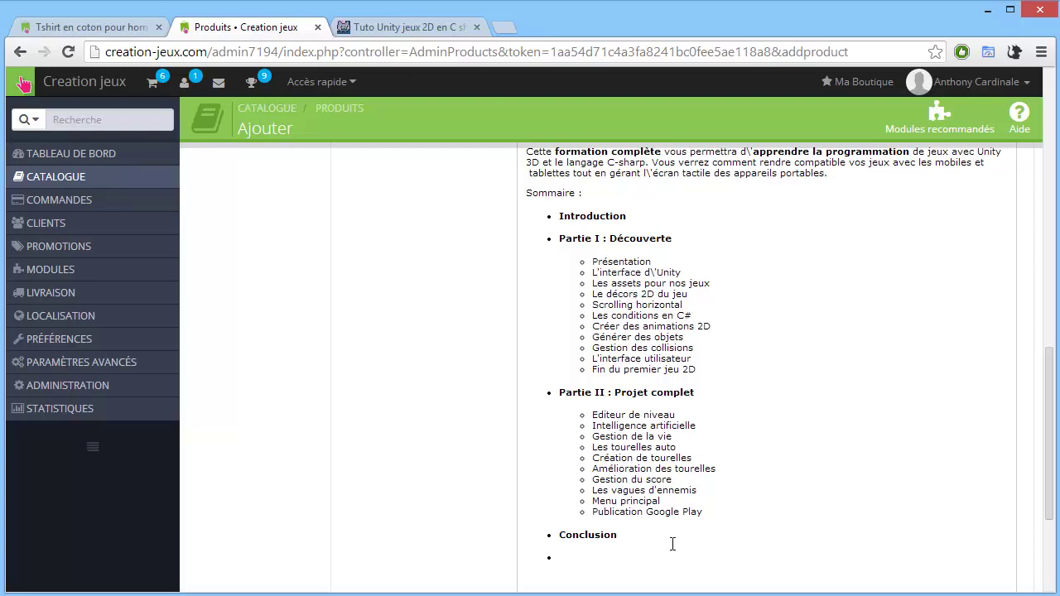
pyautogui.press('Return')
pyautogui.scroll(-1, 671, 534)
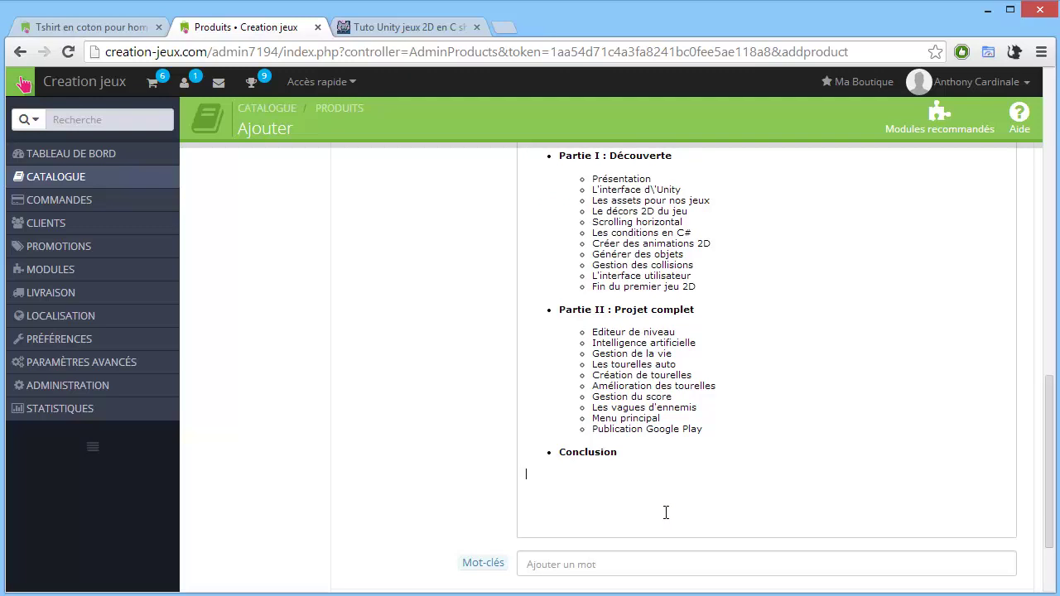
# Step: Remove the stray backslashes from "d'Unity" in the outline and from "l'écran" and "d'apprendre" in the second paragraph
pyautogui.scroll(3, 666, 513)
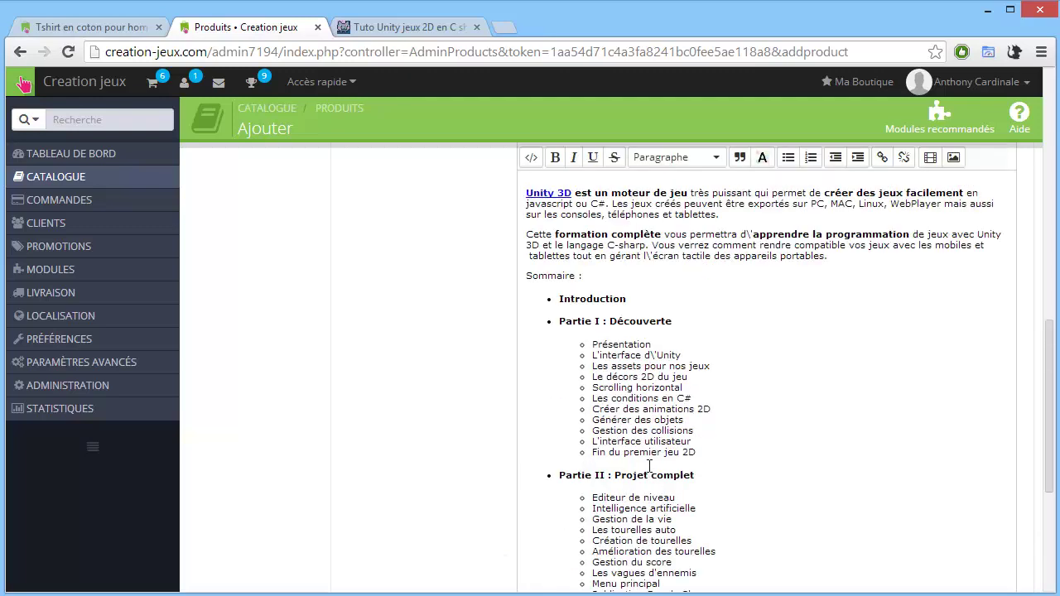
pyautogui.click(657, 437)
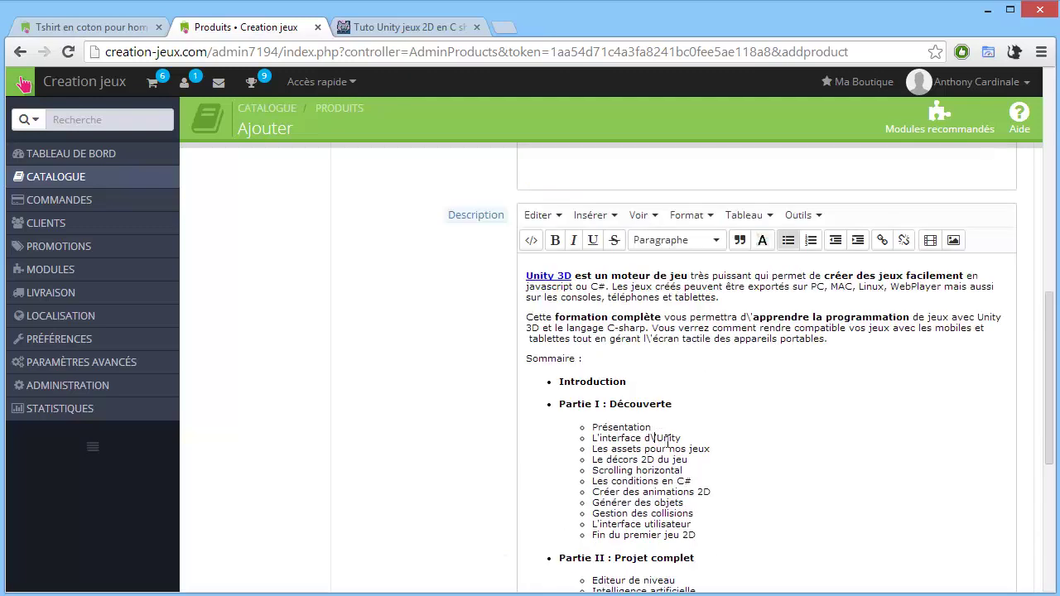
pyautogui.press('BackSpace')
pyautogui.scroll(-2, 678, 463)
pyautogui.scroll(2, 686, 464)
pyautogui.click(654, 340)
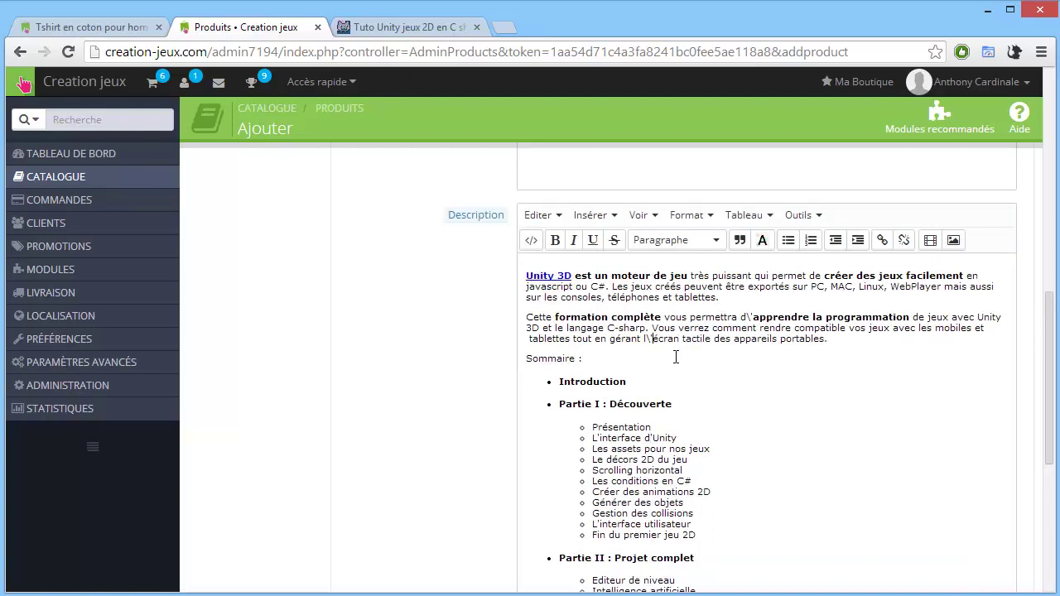
pyautogui.press('BackSpace')
pyautogui.press('BackSpace')
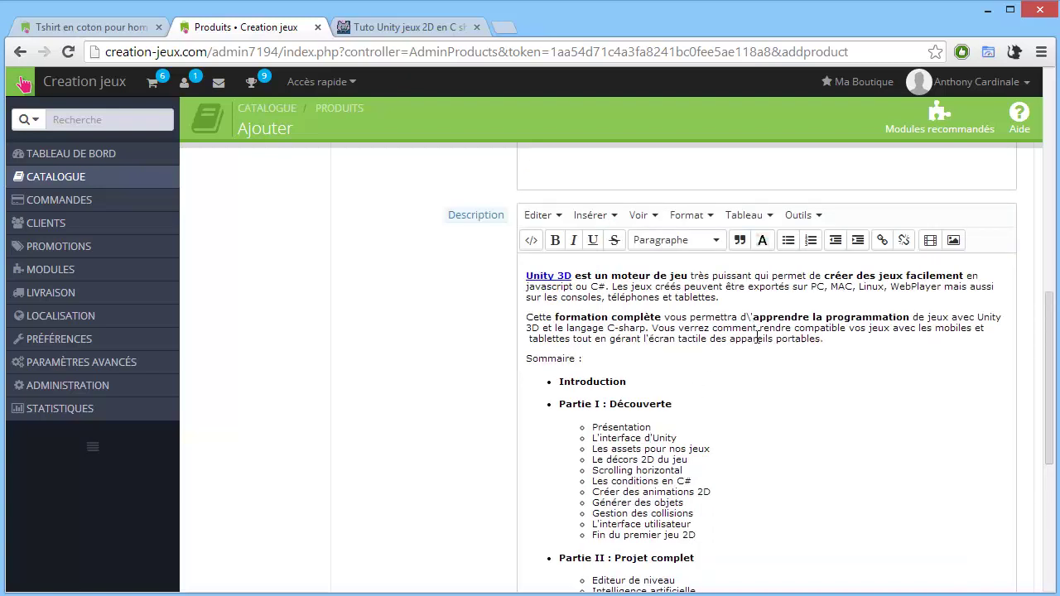
pyautogui.press('BackSpace')
pyautogui.press('BackSpace')
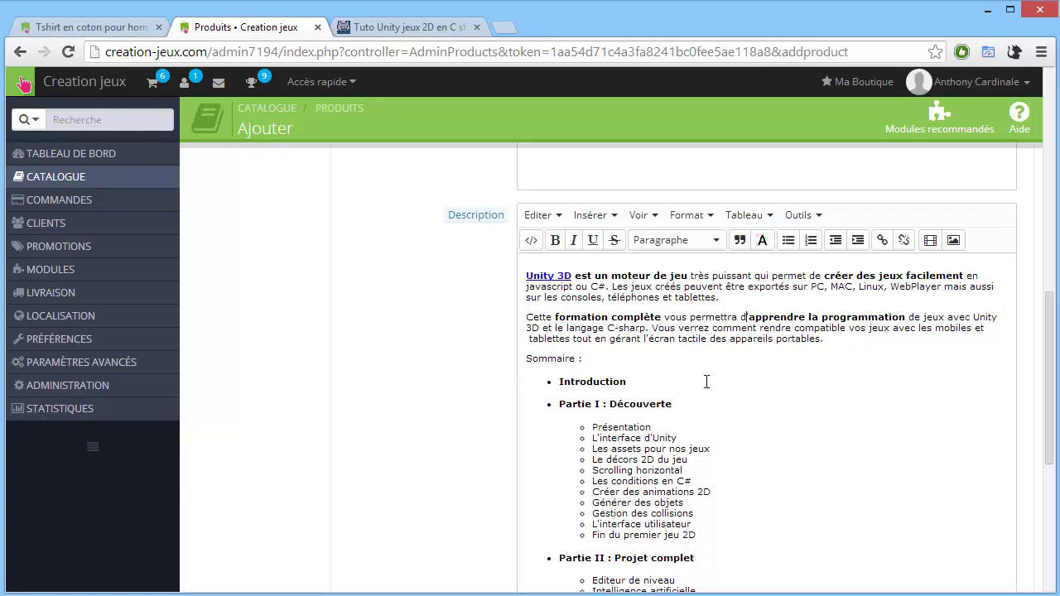
pyautogui.scroll(-3, 707, 381)
# Step: Copy the entire corrected text of the product description
pyautogui.click(634, 457)
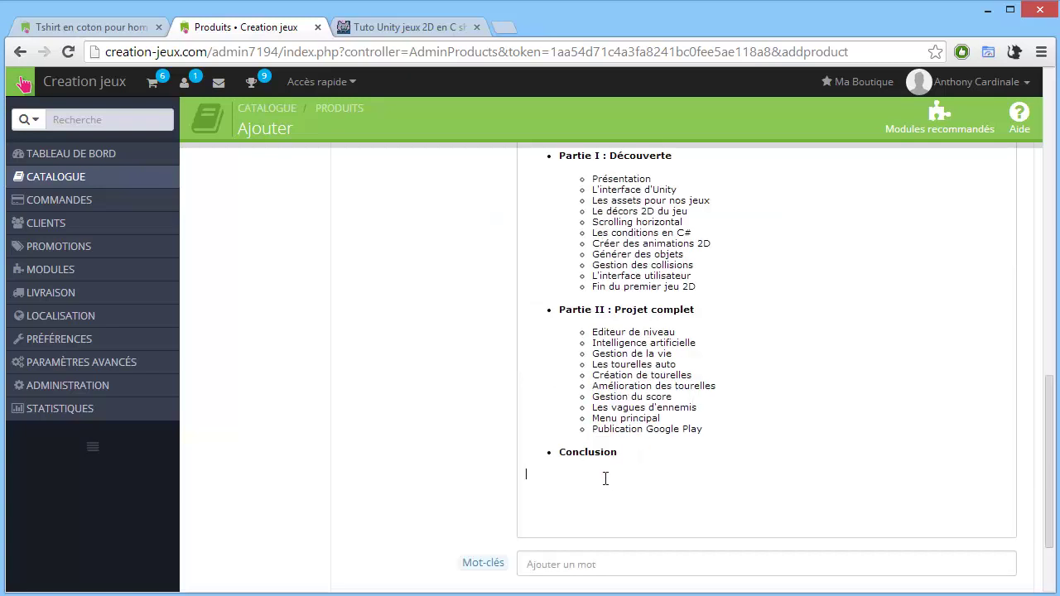
pyautogui.hotkey('ctrl', 'a')
pyautogui.scroll(3, 630, 340)
pyautogui.rightClick(628, 319)
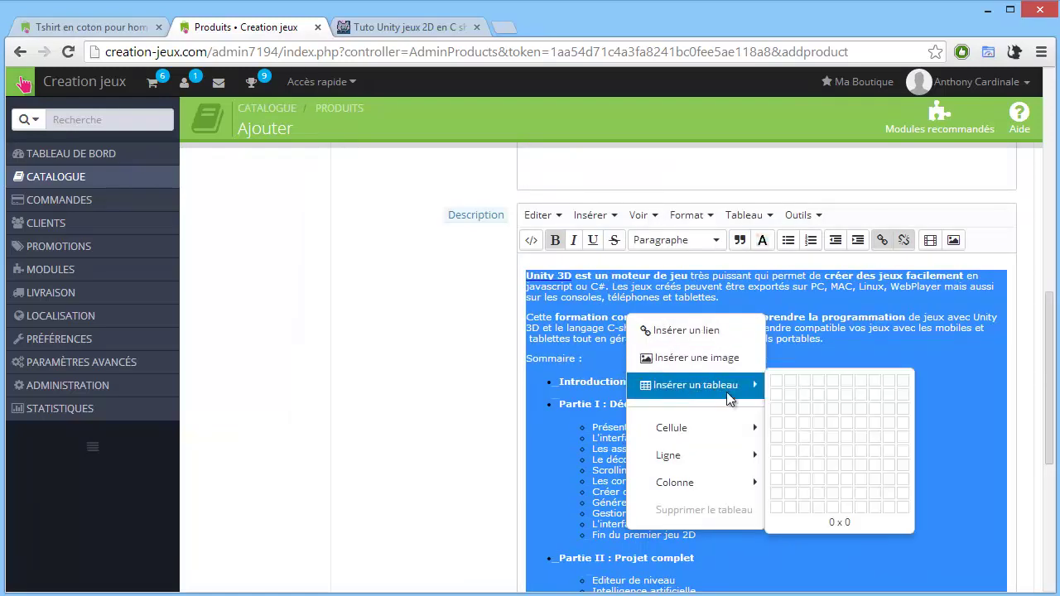
pyautogui.moveTo(734, 445)
pyautogui.press('Escape')
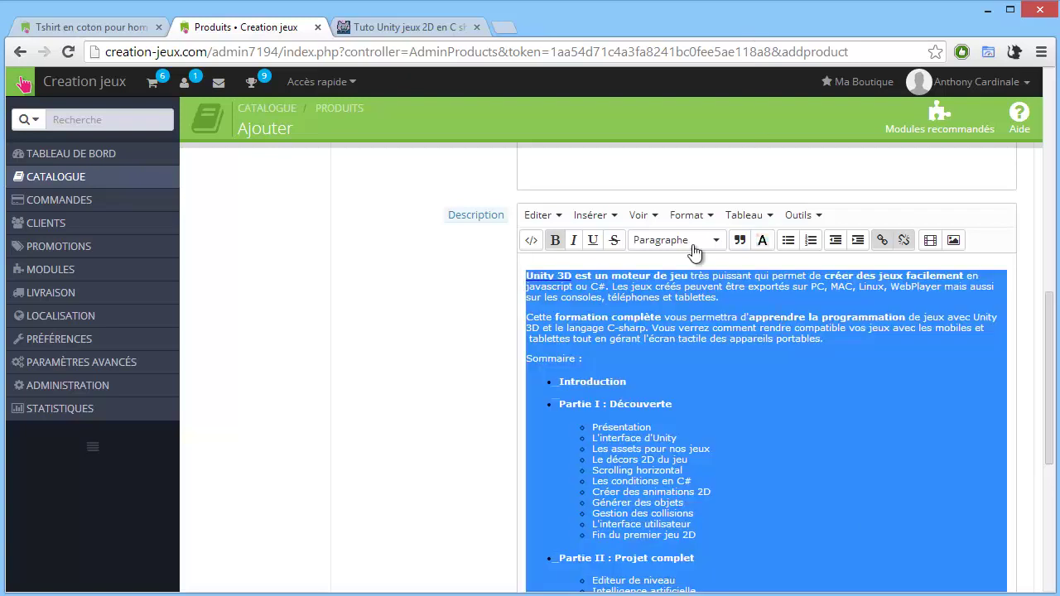
# Step: Add the keywords "unity 3d", "créer jeu", "c#" and "tuto unity", and try to save the product while staying on its form
pyautogui.scroll(-4, 686, 282)
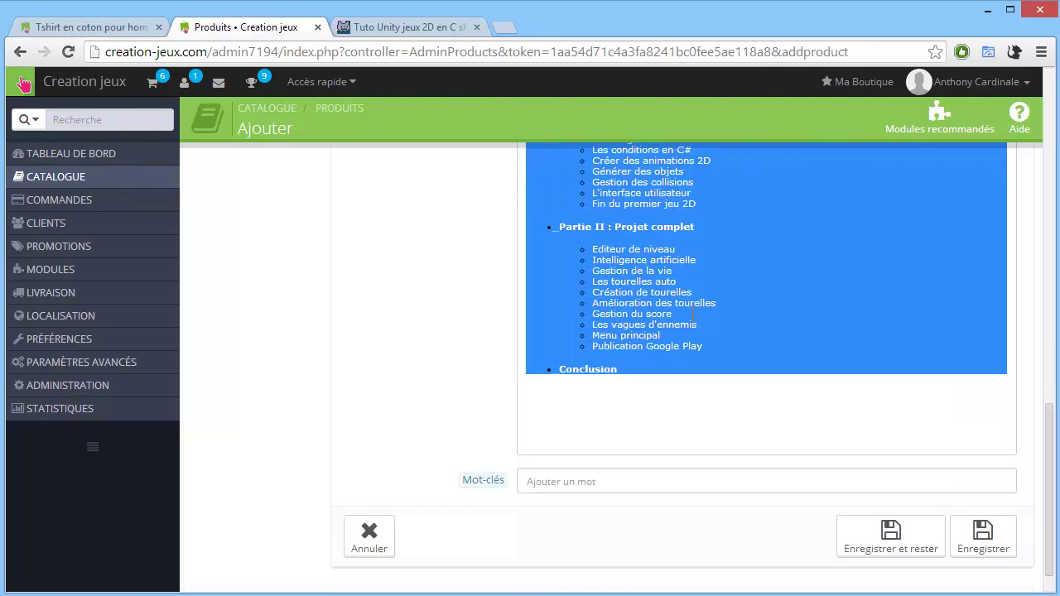
pyautogui.click(592, 483)
pyautogui.write('un')
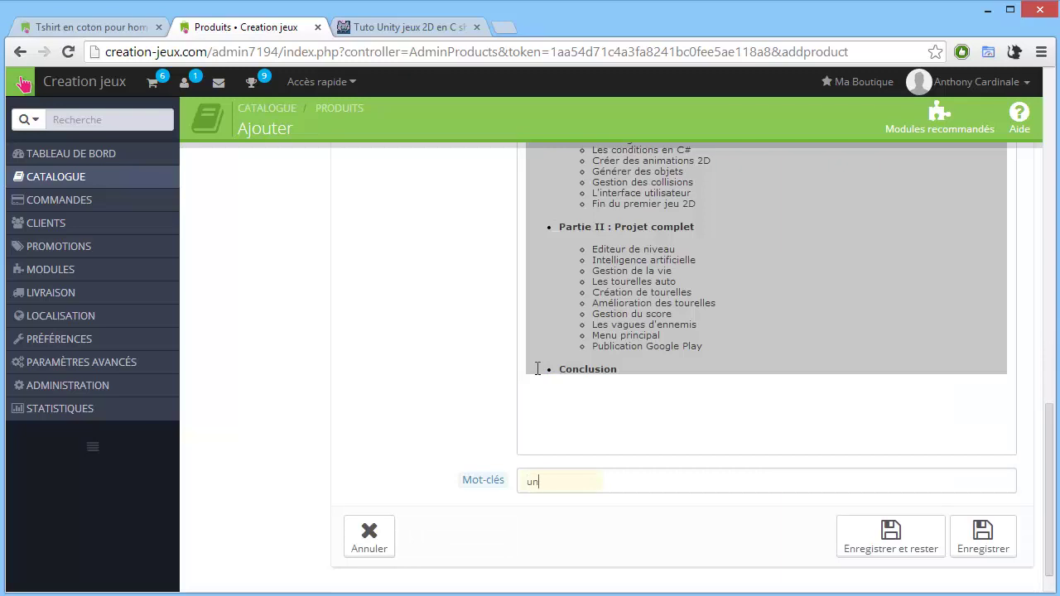
pyautogui.write('ity 3d')
pyautogui.press('Return')
pyautogui.write('cré')
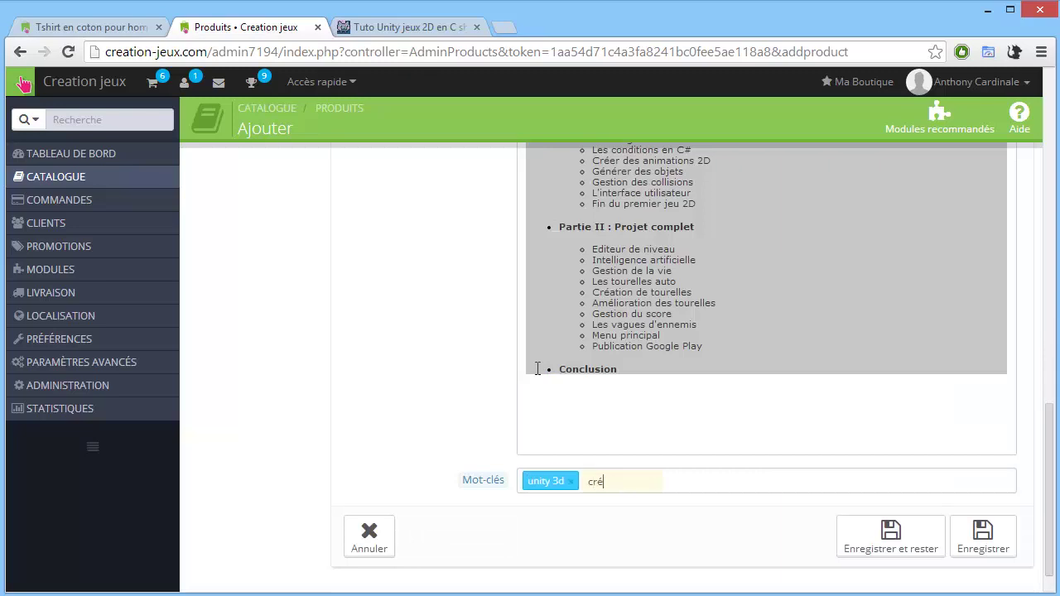
pyautogui.write('er jeu')
pyautogui.press('Return')
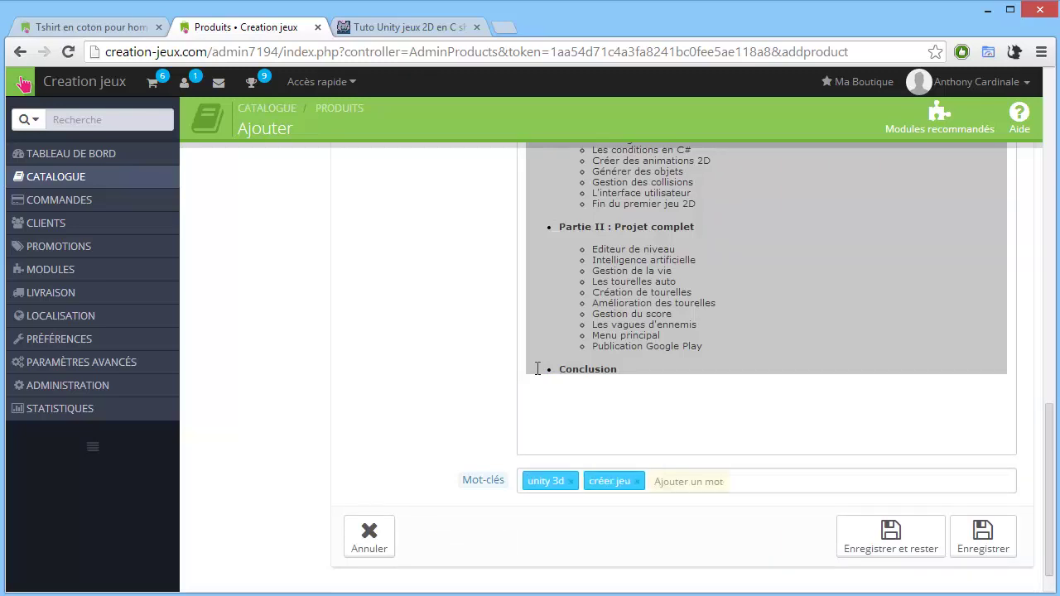
pyautogui.write('c#')
pyautogui.press('Return')
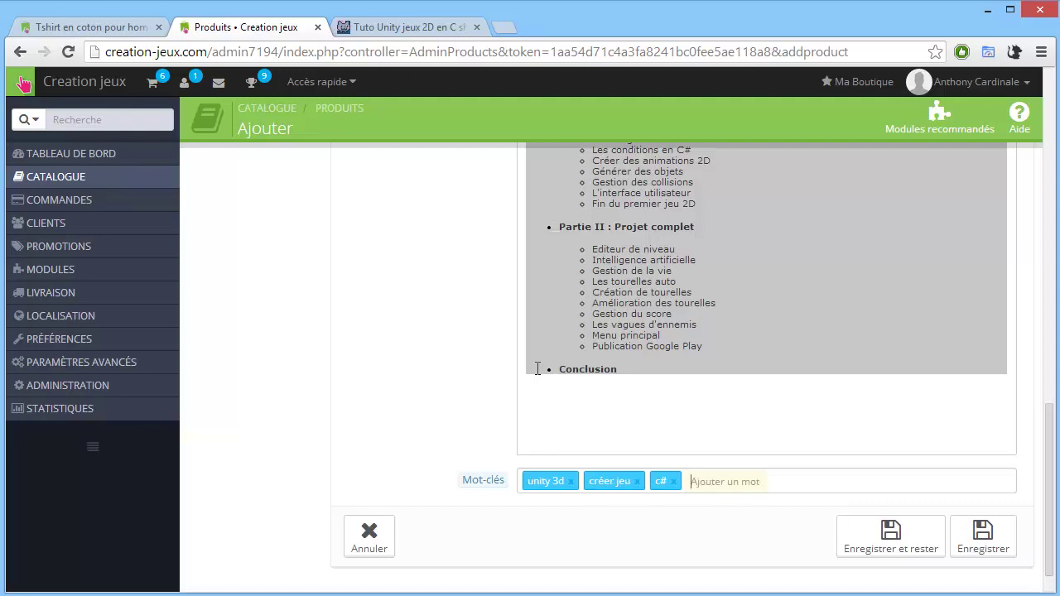
pyautogui.write('tuto unity')
pyautogui.press('Return')
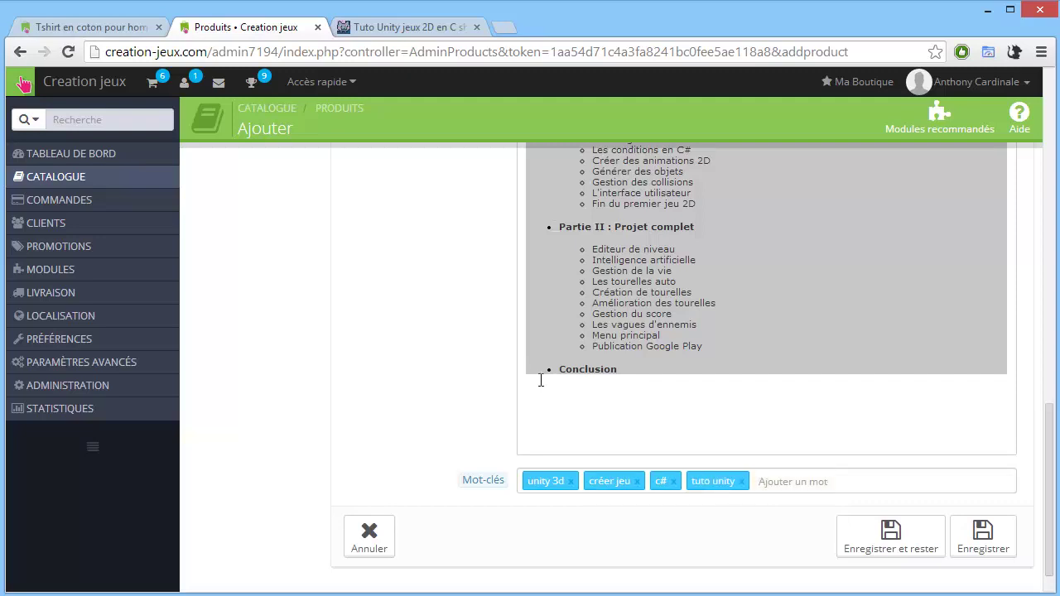
pyautogui.click(891, 536)
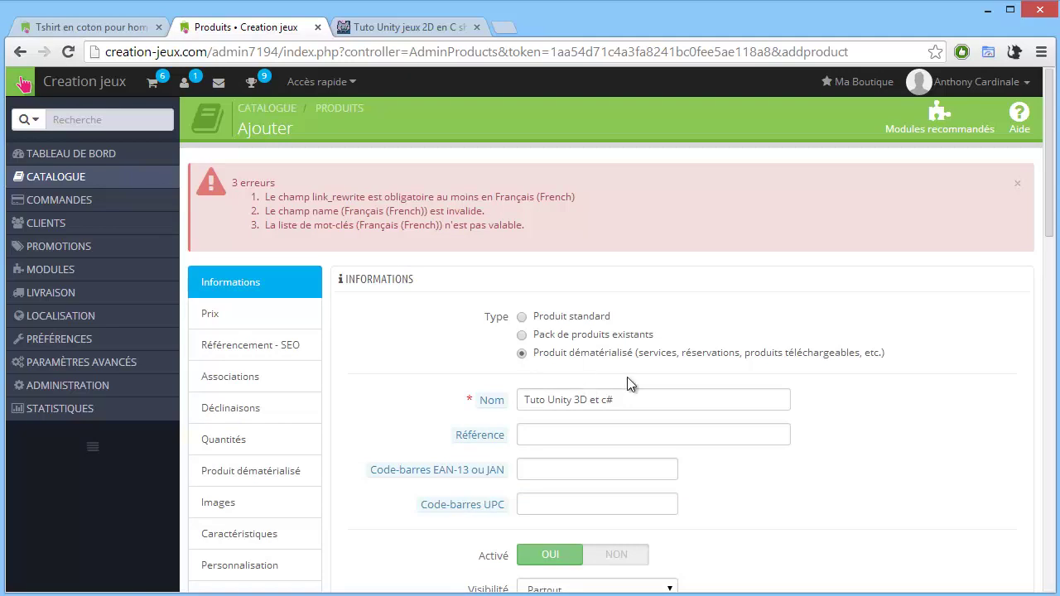
# Step: Change the product name to "Tuto Unity 3D et c-sharp"
pyautogui.click(654, 405)
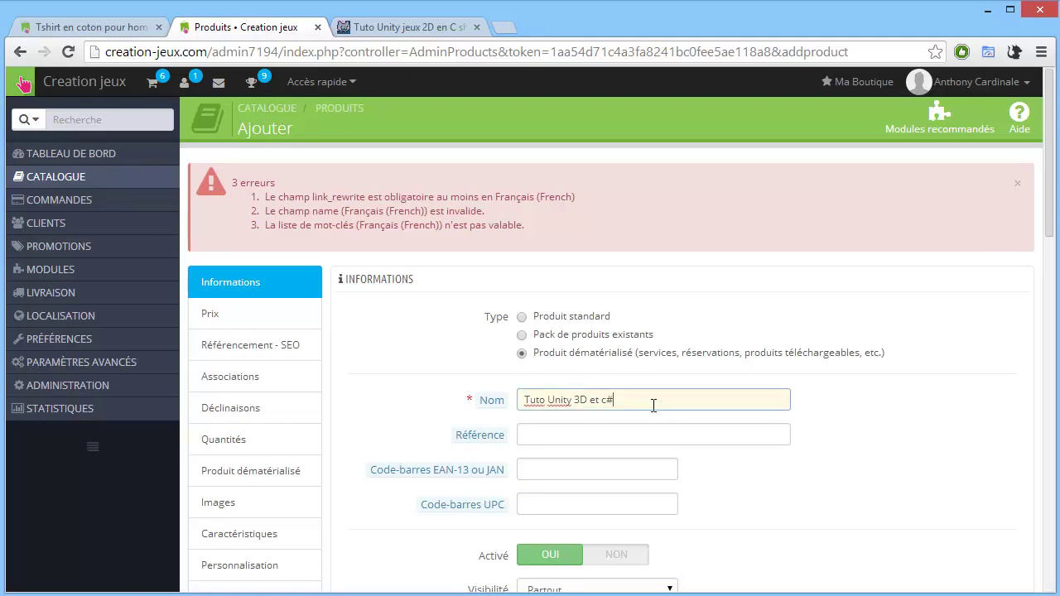
pyautogui.press('BackSpace')
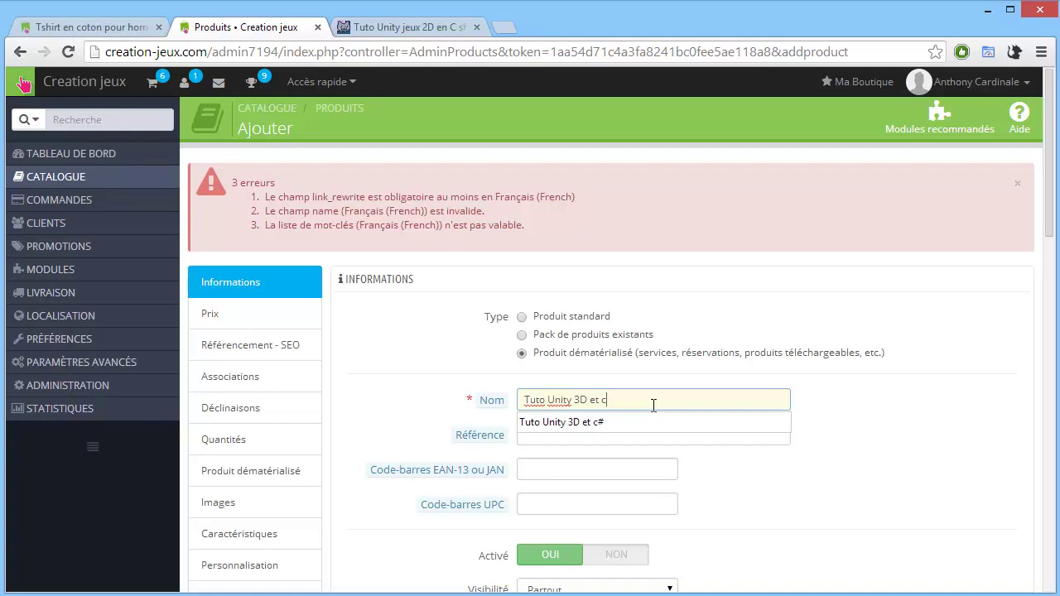
pyautogui.write('-sharp')
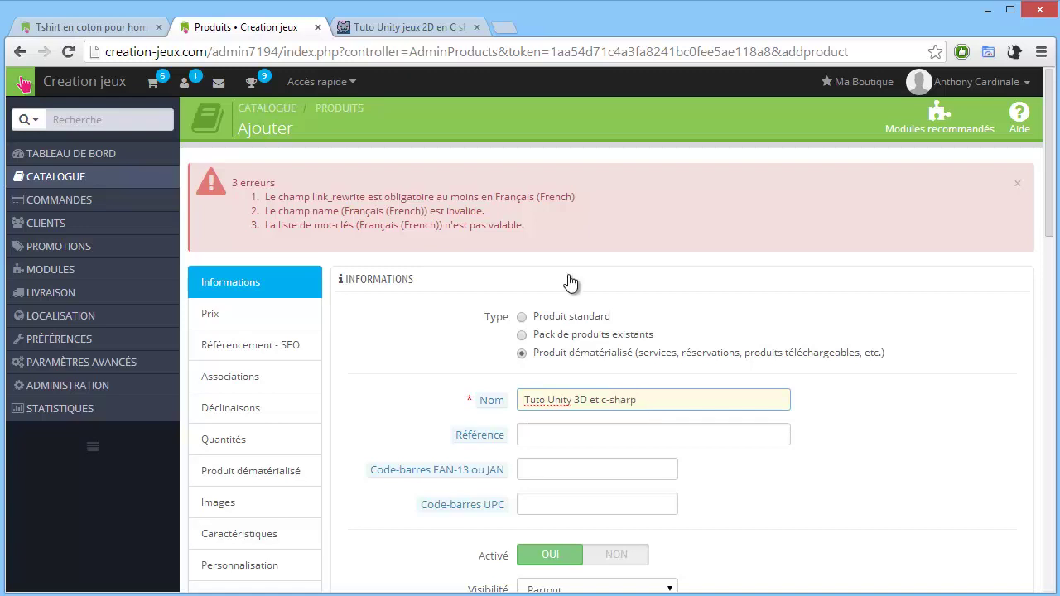
# Step: Replace "C#" with "Csharp" after "programmation" in the product summary
pyautogui.scroll(-4, 571, 283)
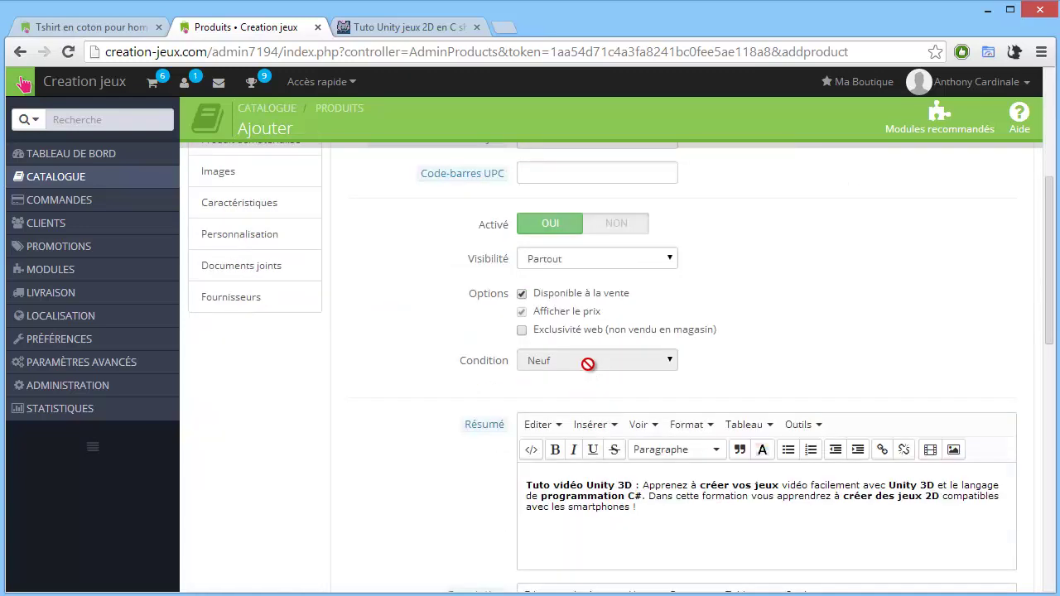
pyautogui.scroll(-1, 640, 377)
pyautogui.click(640, 409)
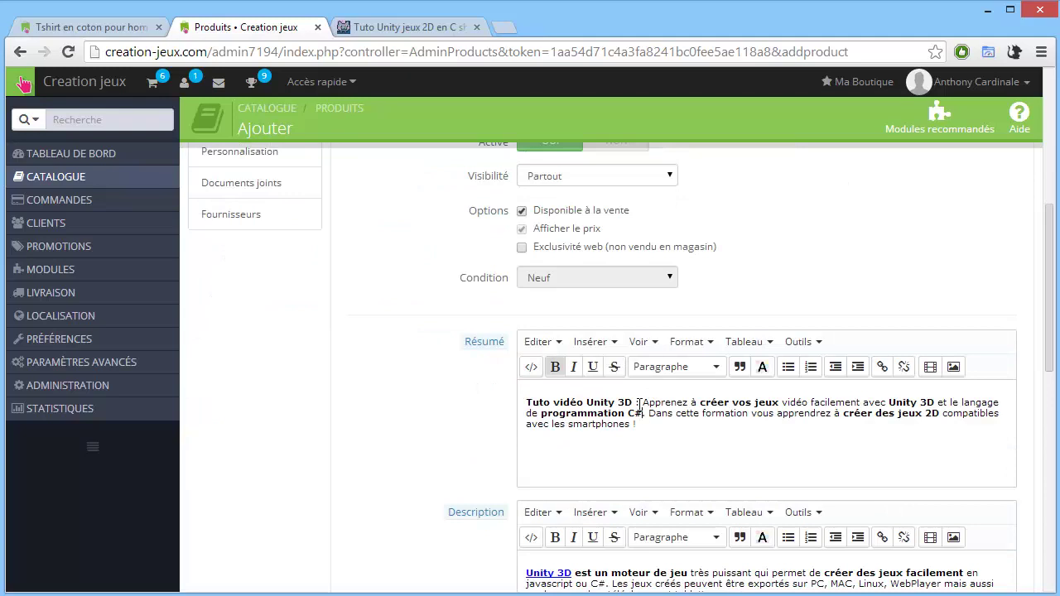
pyautogui.press('BackSpace')
pyautogui.write('sharp')
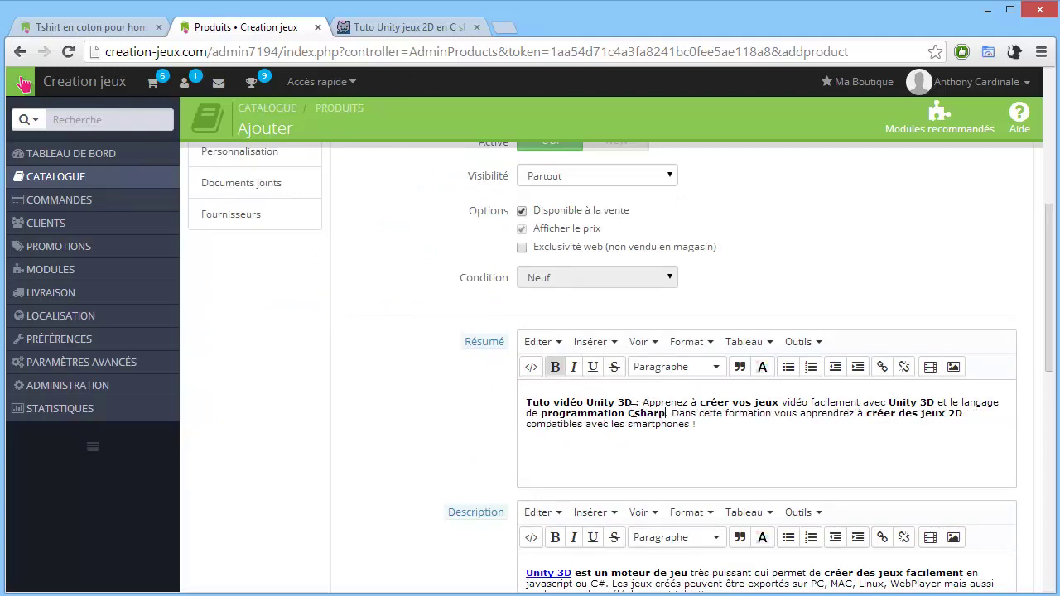
# Step: Replace the whole description with the copied corrected version
pyautogui.scroll(-2, 634, 412)
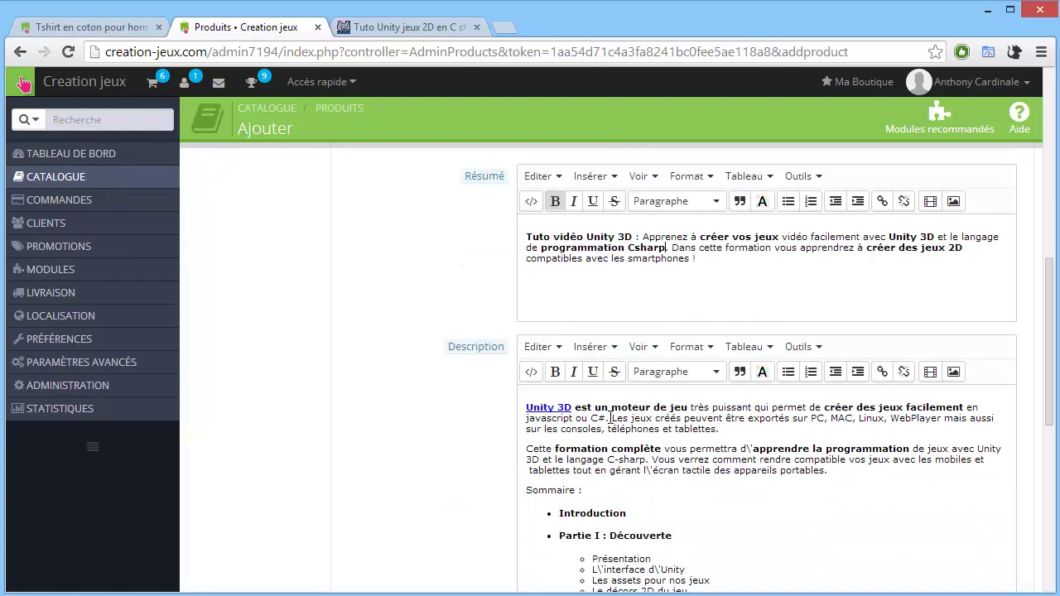
pyautogui.click(560, 513)
pyautogui.hotkey('ctrl', 'a')
pyautogui.hotkey('ctrl', 'v')
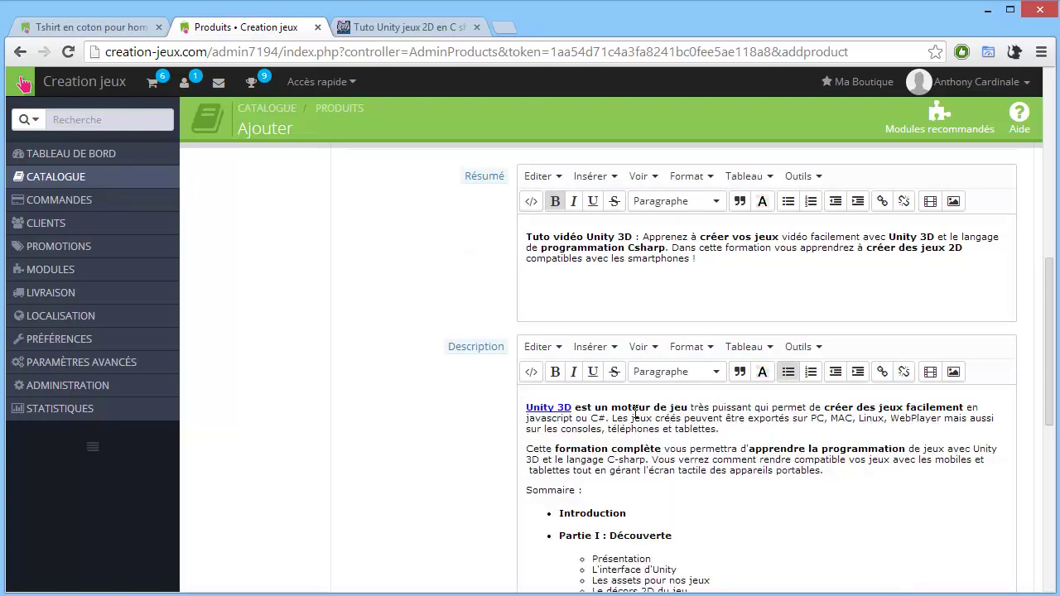
# Step: Replace "C#" with "Csharp" after "javascript ou" in the description's first paragraph
pyautogui.click(610, 418)
pyautogui.press('Left')
pyautogui.press('Left')
pyautogui.press('BackSpace')
pyautogui.write('sharp')
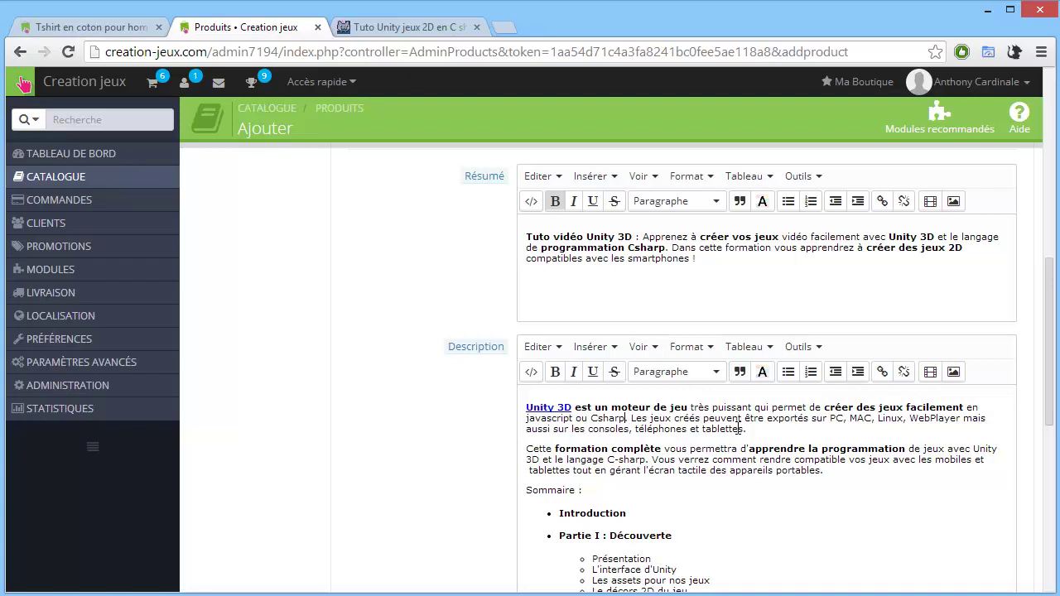
# Step: Change the outline entry to "Les conditions en Csharp" and remove the empty bullet after "Conclusion"
pyautogui.scroll(-2, 712, 435)
pyautogui.scroll(-2, 724, 446)
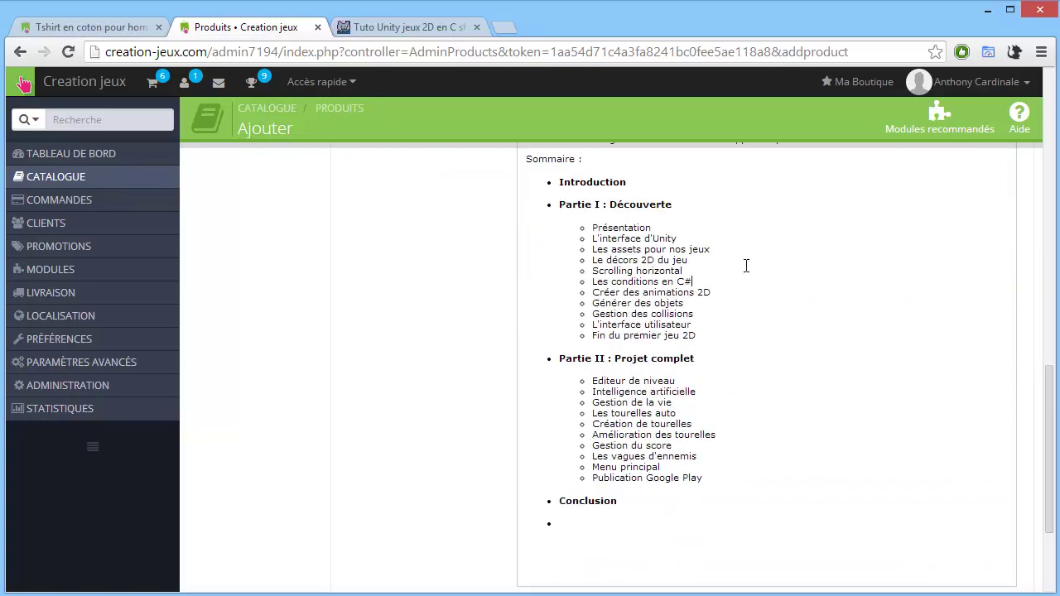
pyautogui.write('sharp')
pyautogui.scroll(-1, 578, 467)
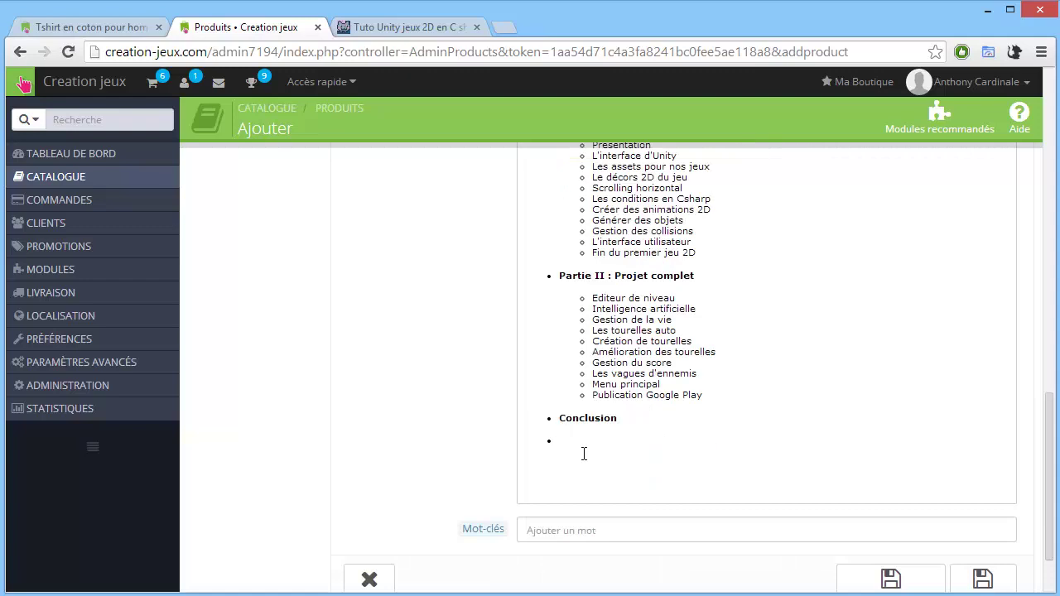
pyautogui.scroll(4, 652, 459)
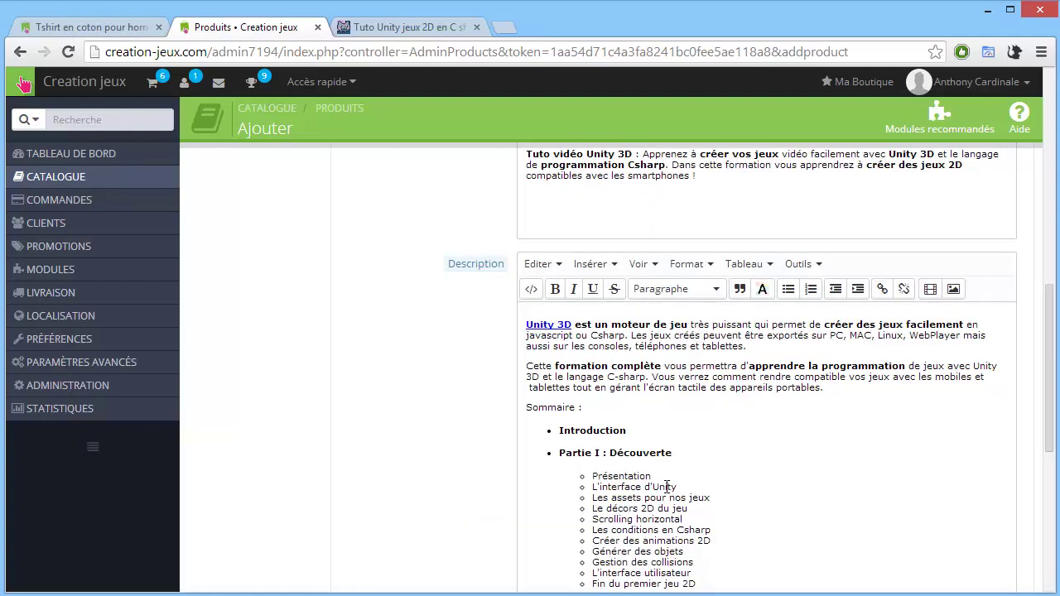
pyautogui.scroll(-4, 667, 487)
# Step: Add the product keywords "tuto unity", "unity3d", "creer jeu" and "csharp"
pyautogui.click(568, 530)
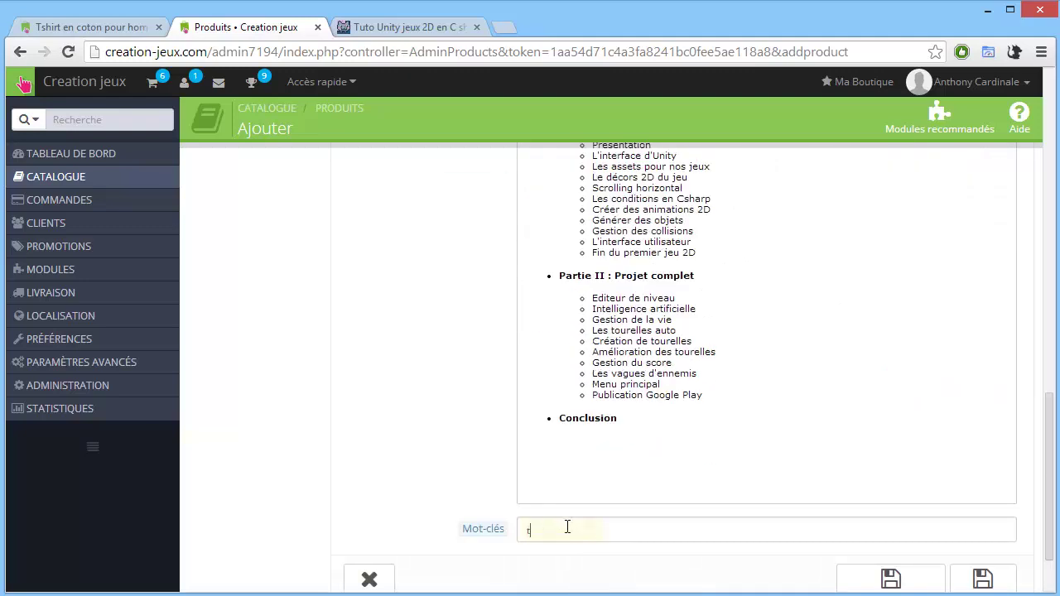
pyautogui.write('tuto unity')
pyautogui.press('Return')
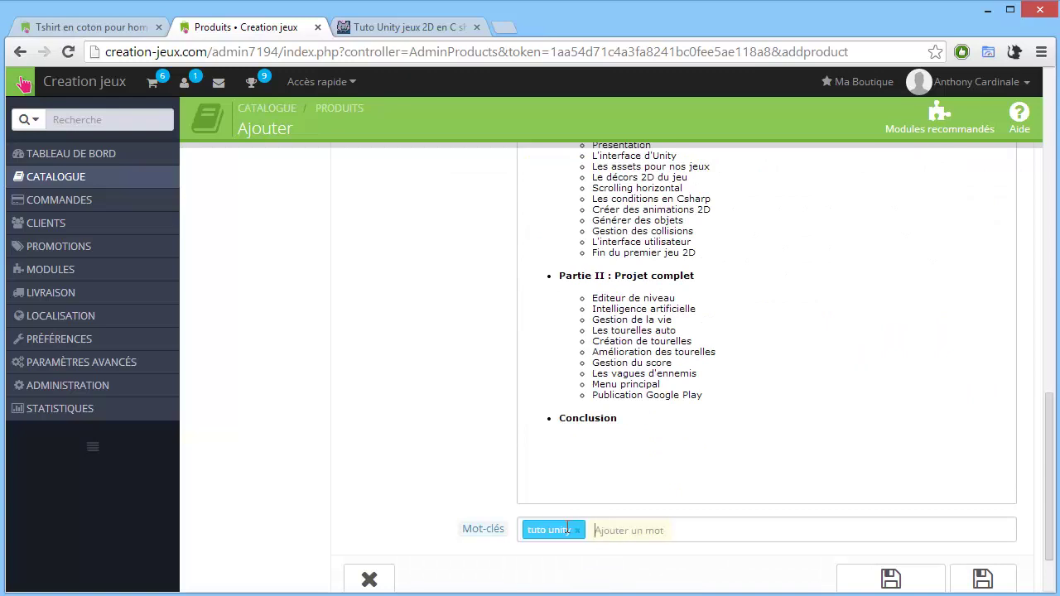
pyautogui.write('unity3d')
pyautogui.press('Return')
pyautogui.write('cr')
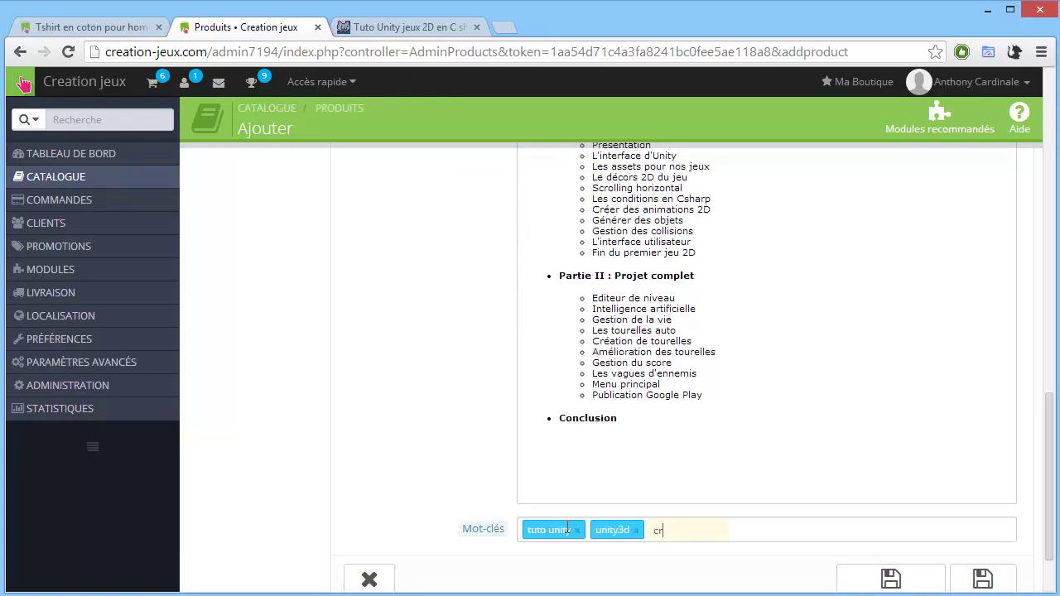
pyautogui.write('eer jeu')
pyautogui.press('Return')
pyautogui.write('c')
pyautogui.press('Return')
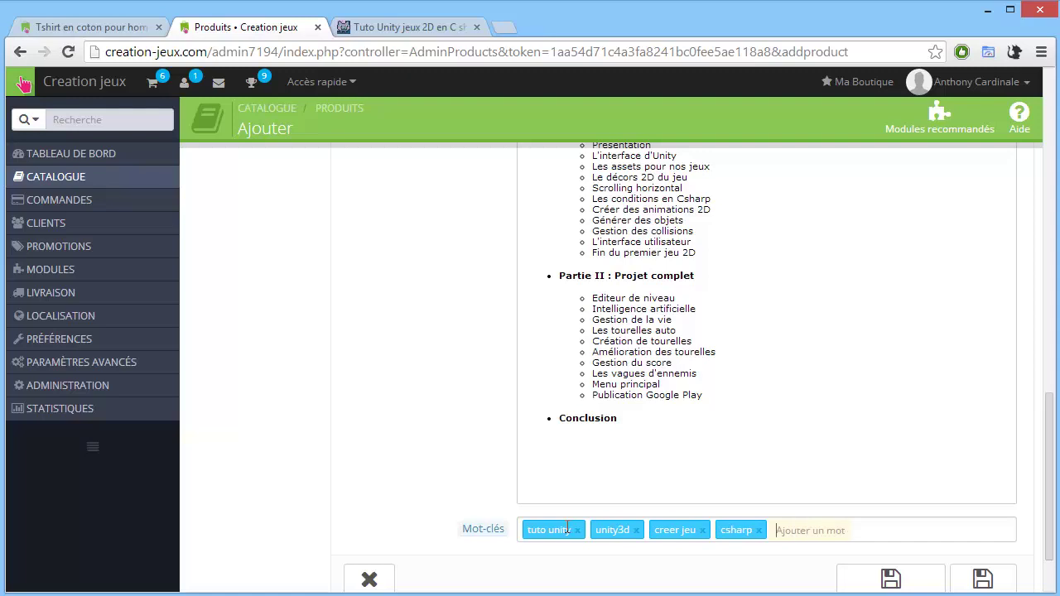
# Step: Recheck the product form's name, summary and description, and save the product while staying on its form
pyautogui.scroll(3, 677, 446)
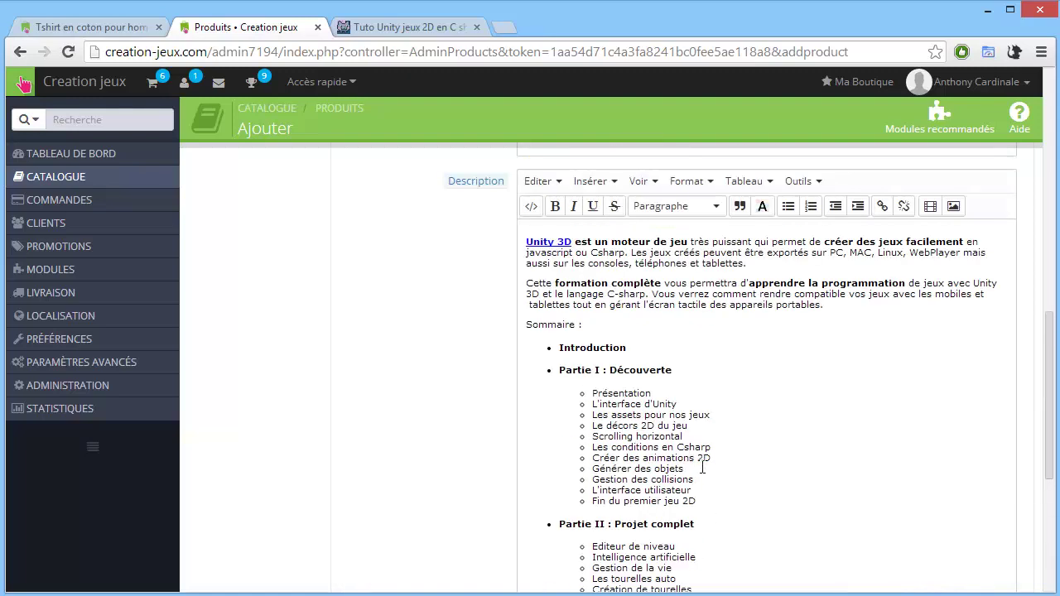
pyautogui.scroll(6, 702, 468)
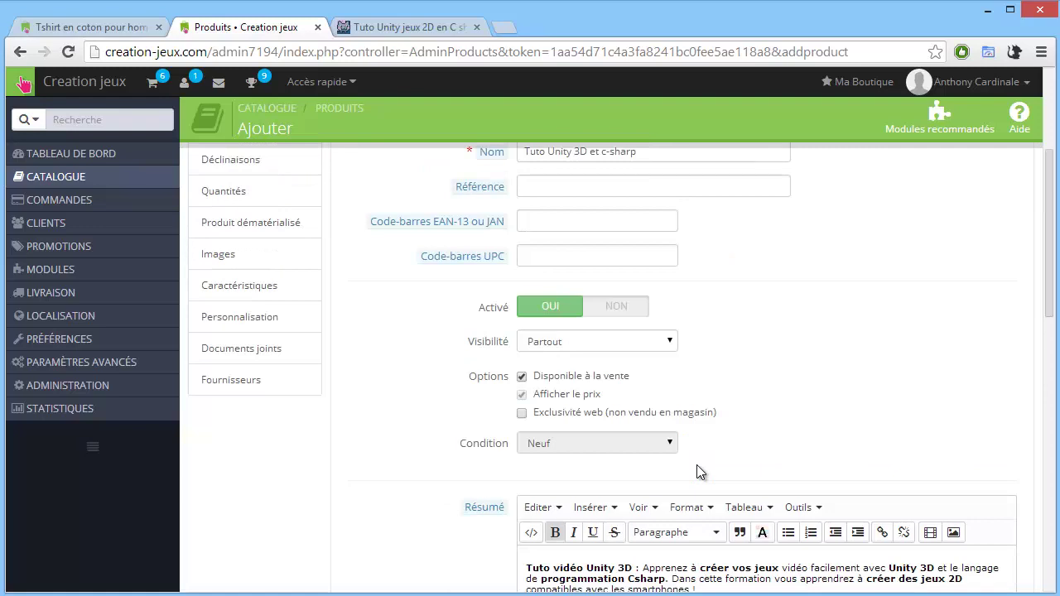
pyautogui.scroll(2, 697, 471)
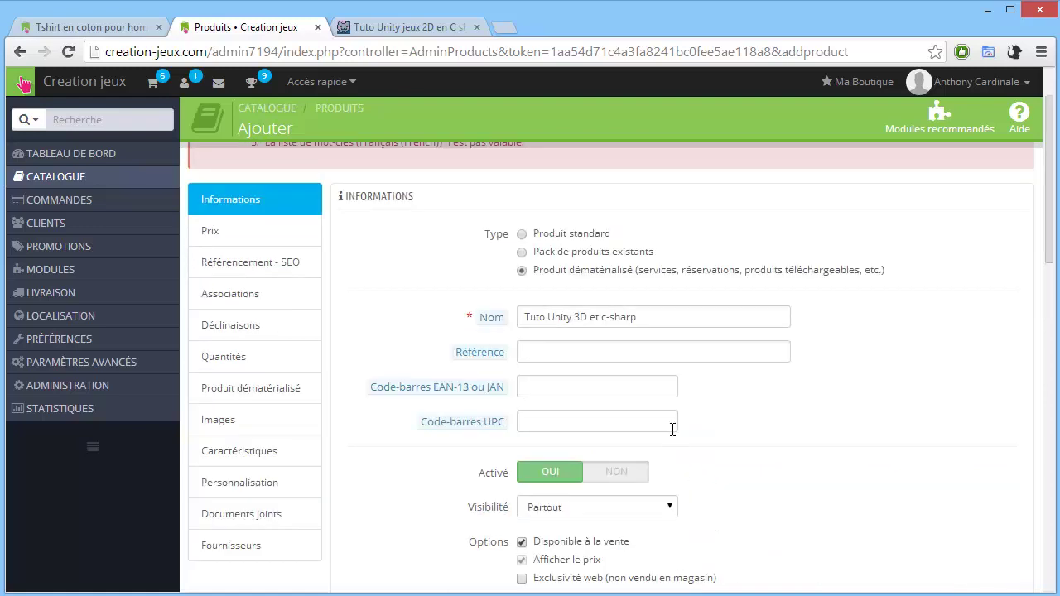
pyautogui.scroll(-2, 673, 429)
pyautogui.scroll(-1, 676, 427)
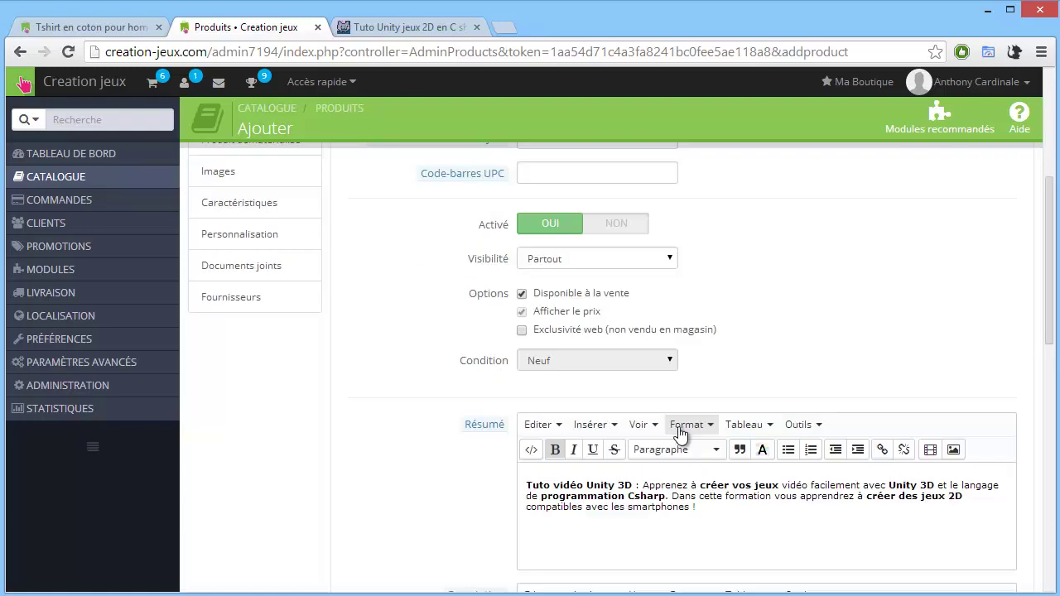
pyautogui.scroll(4, 684, 433)
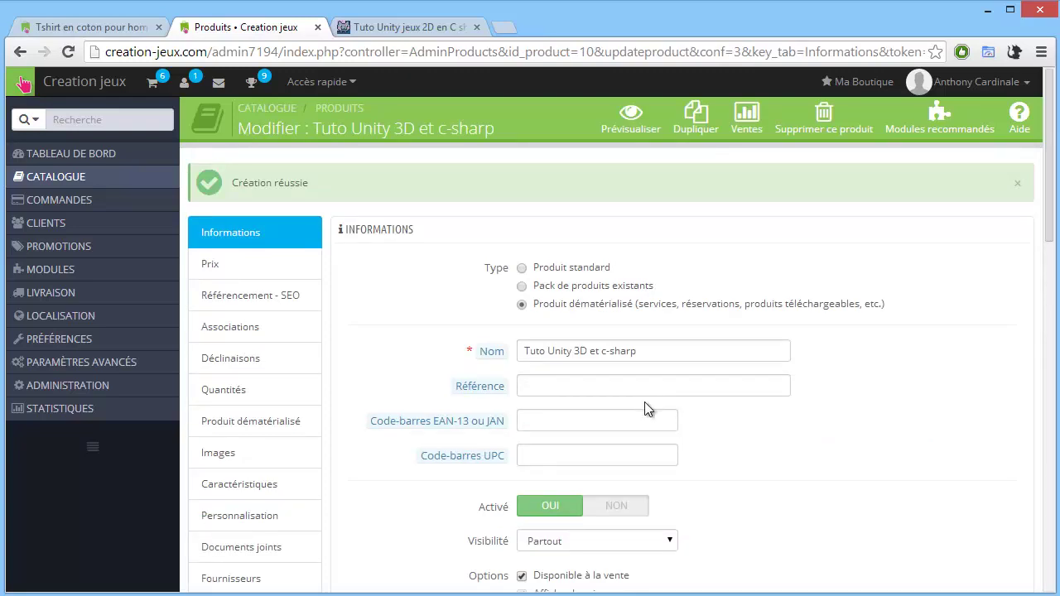
# Step: Review the saved product's options, summary, description and keywords
pyautogui.scroll(-2, 576, 550)
pyautogui.scroll(1, 582, 448)
pyautogui.scroll(-2, 582, 447)
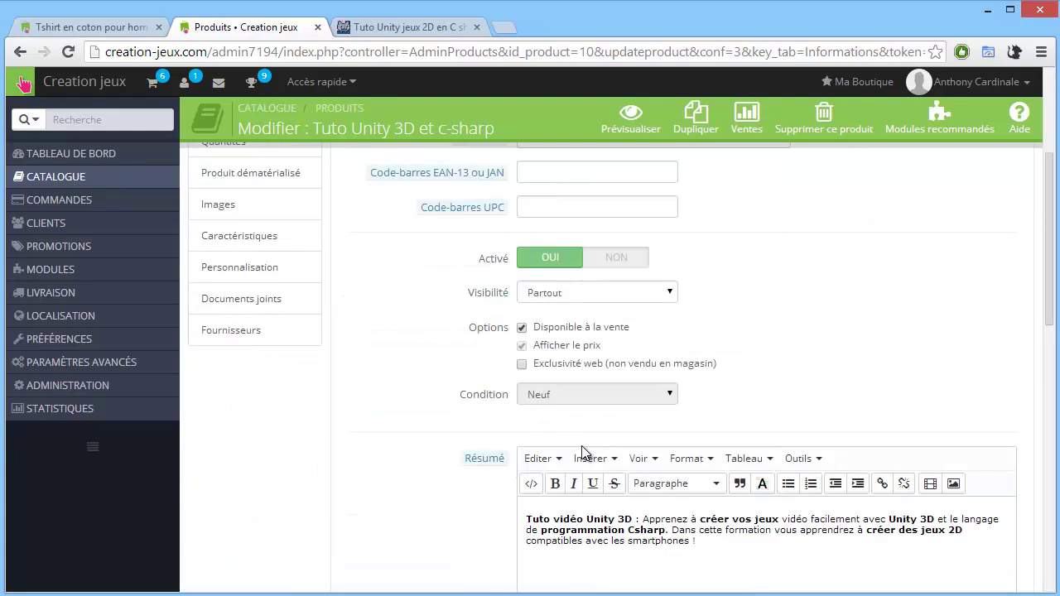
pyautogui.scroll(-4, 583, 452)
pyautogui.scroll(-1, 583, 460)
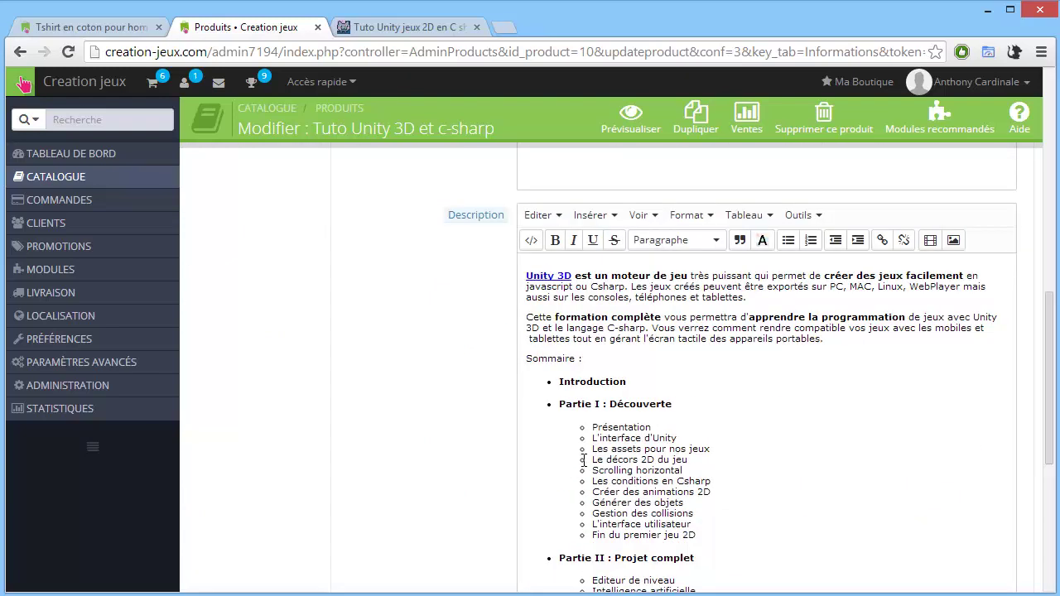
pyautogui.scroll(-5, 589, 457)
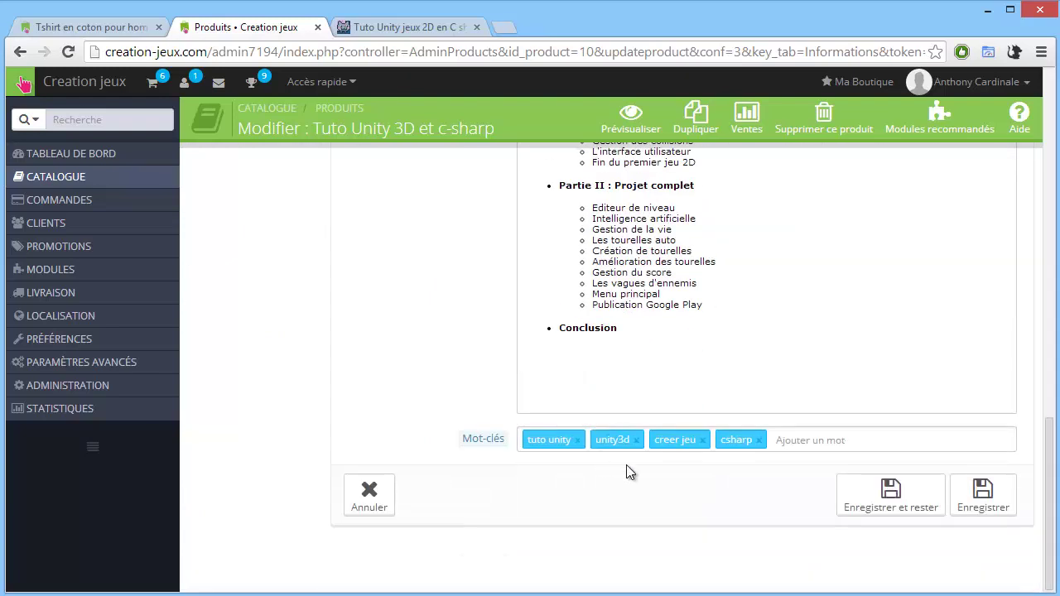
pyautogui.scroll(15, 639, 464)
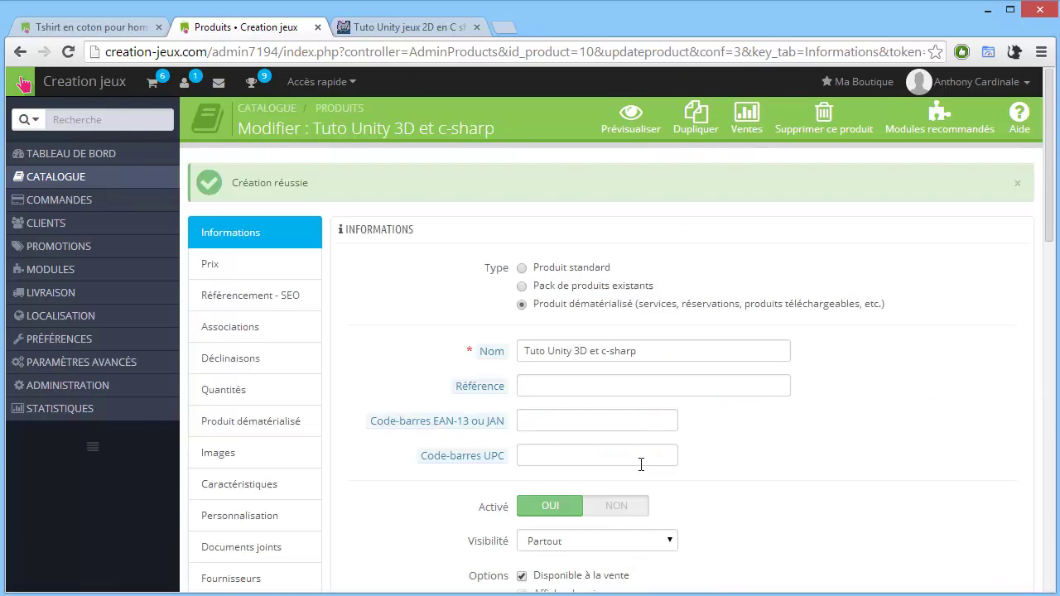
# Step: Look up the course's price on the formation-facile.fr page and set the product's tax-included selling price to 34.90 €
pyautogui.click(278, 271)
pyautogui.click(388, 26)
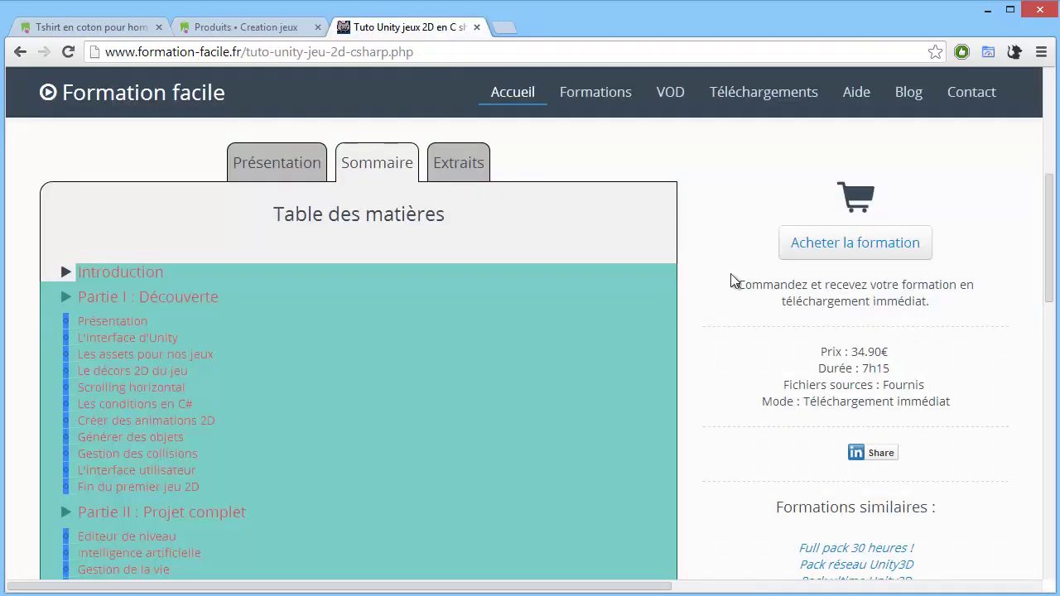
pyautogui.click(244, 26)
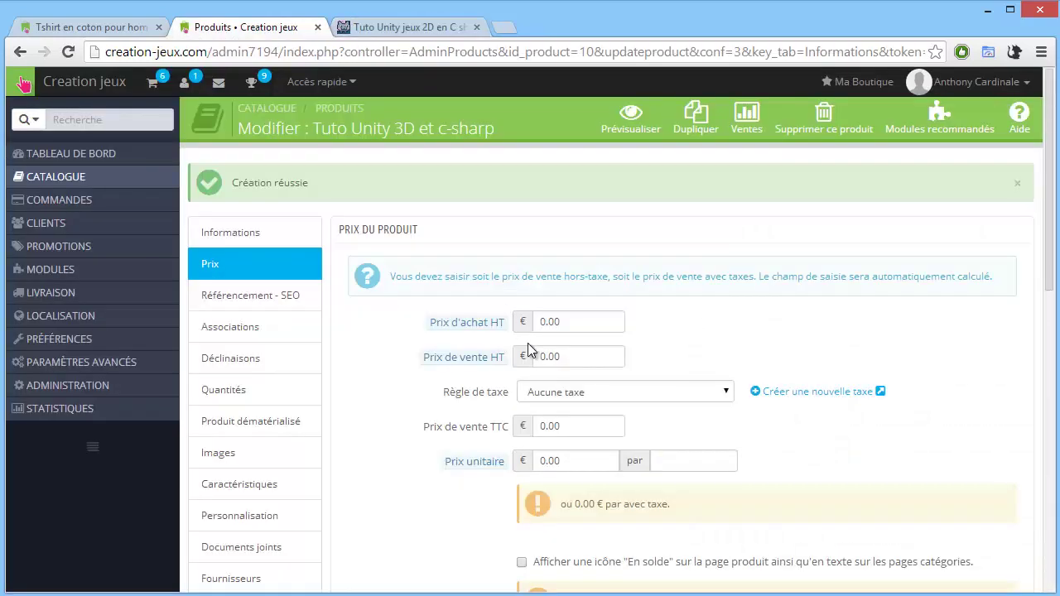
pyautogui.click(551, 425)
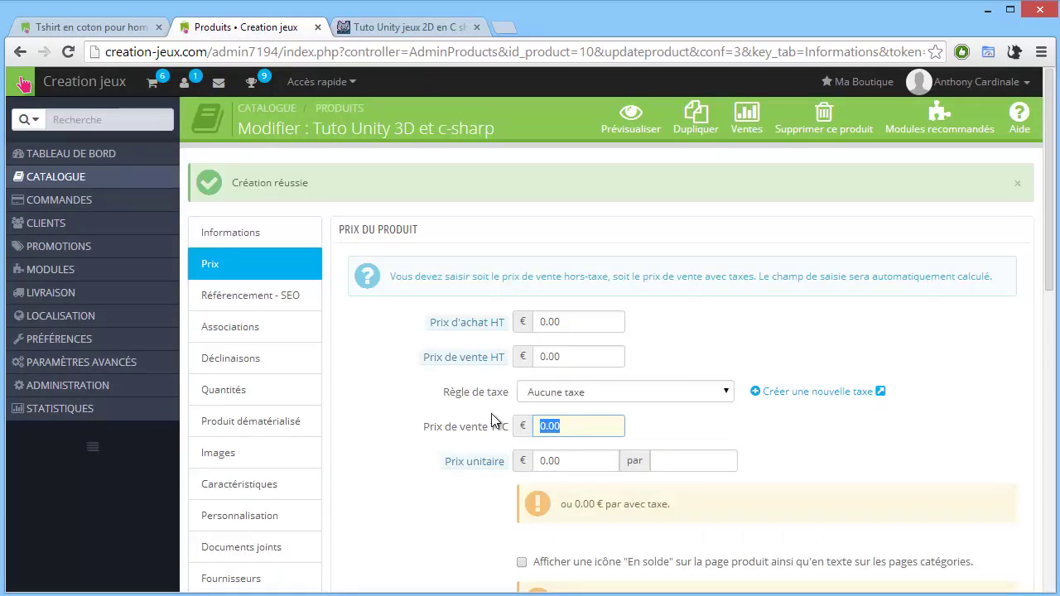
pyautogui.write('34.90')
pyautogui.click(597, 356)
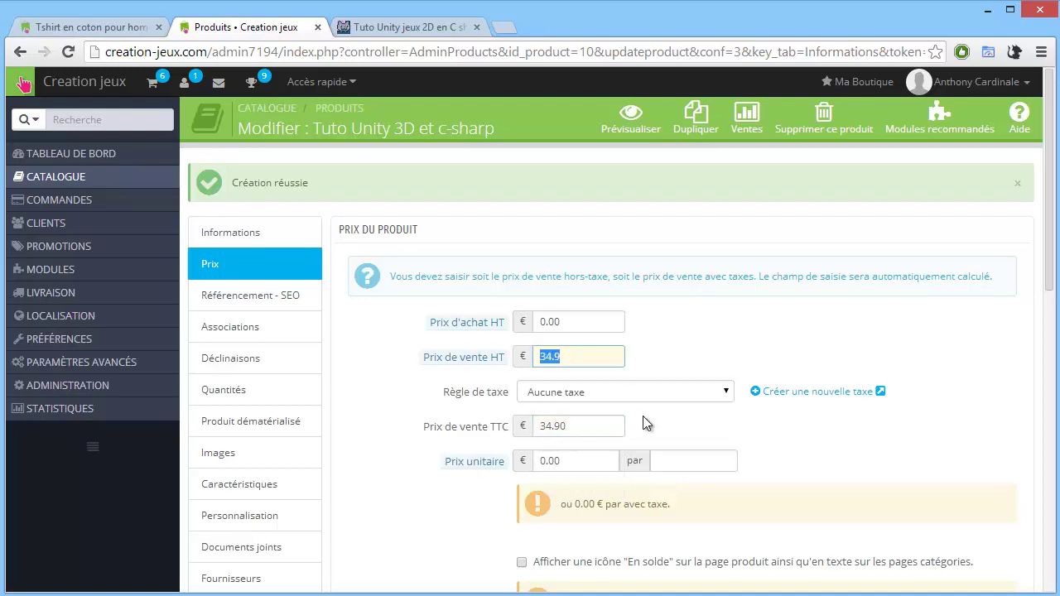
# Step: Check the remaining price settings and save the product while staying on its form
pyautogui.scroll(-1, 622, 427)
pyautogui.scroll(-6, 641, 462)
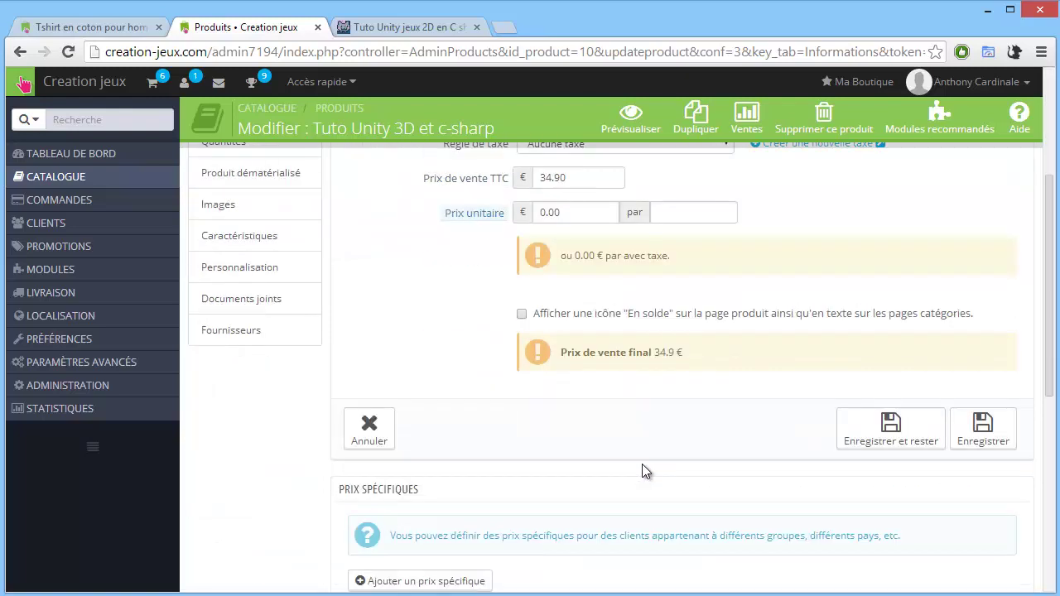
pyautogui.scroll(7, 864, 509)
pyautogui.scroll(-2, 864, 503)
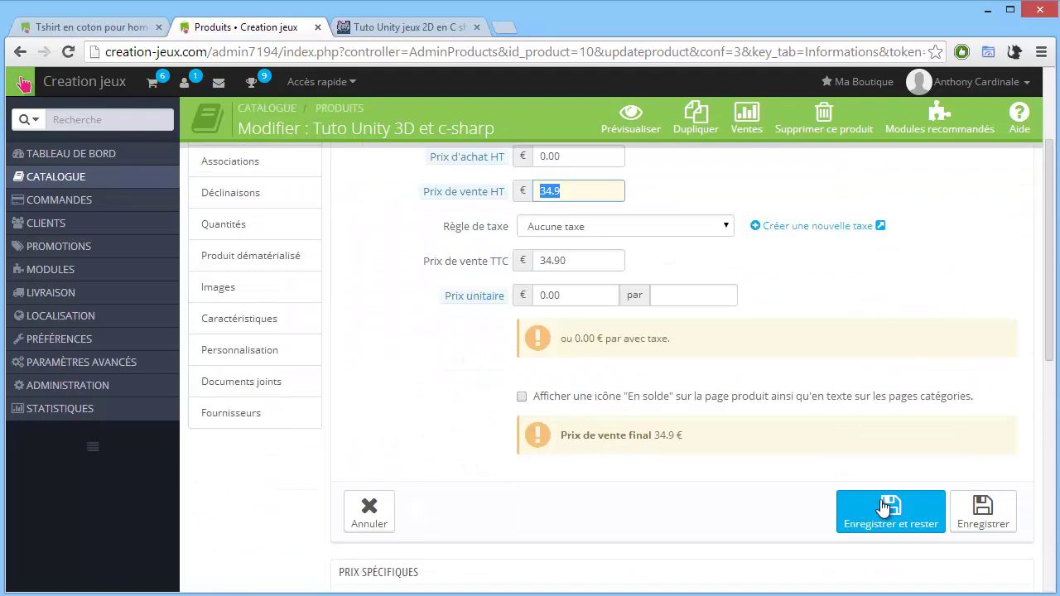
pyautogui.click(886, 512)
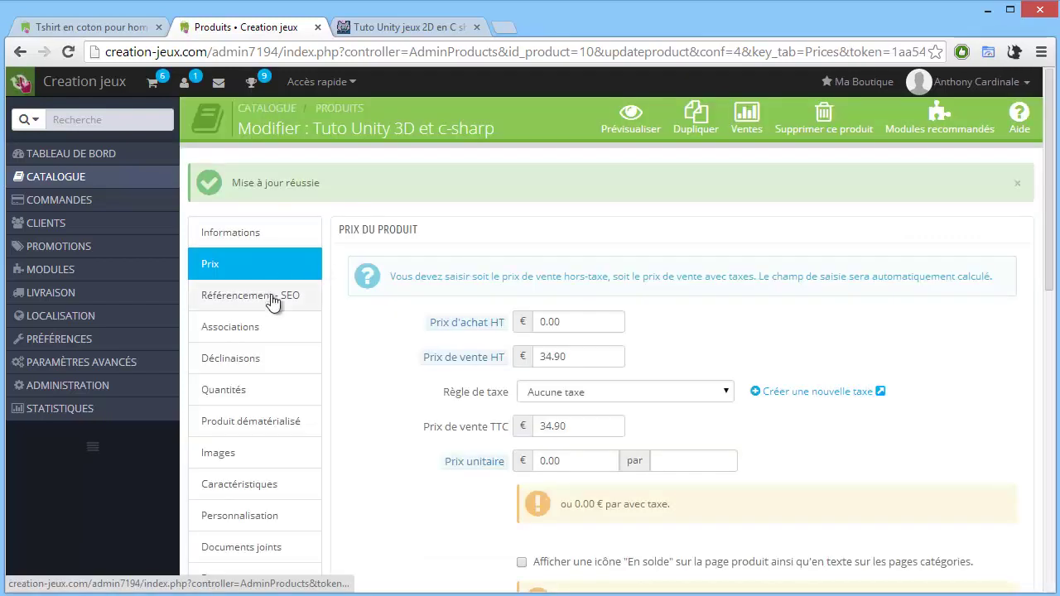
# Step: Set the product's SEO title tag to "Tuto Unity, jeux 2D et C sharp" and save while staying on the form
pyautogui.click(274, 304)
pyautogui.click(580, 275)
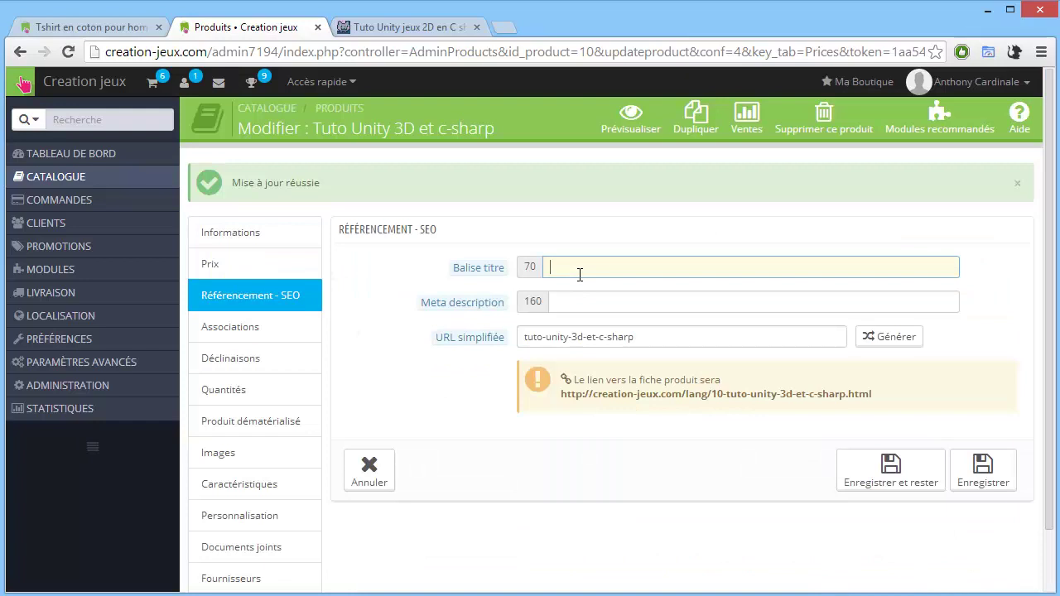
pyautogui.write('Tuto Unity, jeux 2D et C sharp')
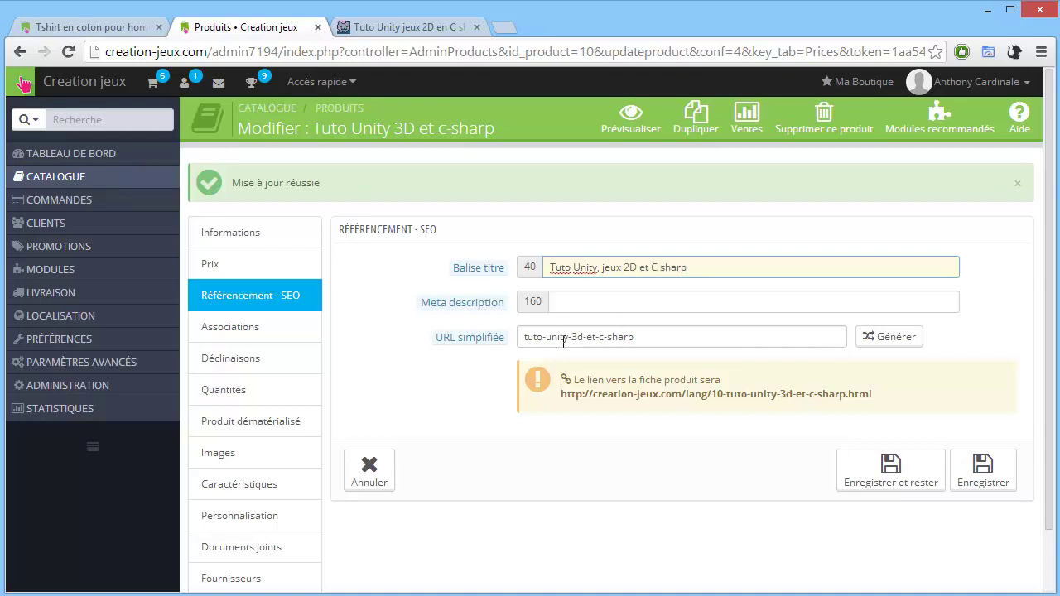
pyautogui.click(883, 468)
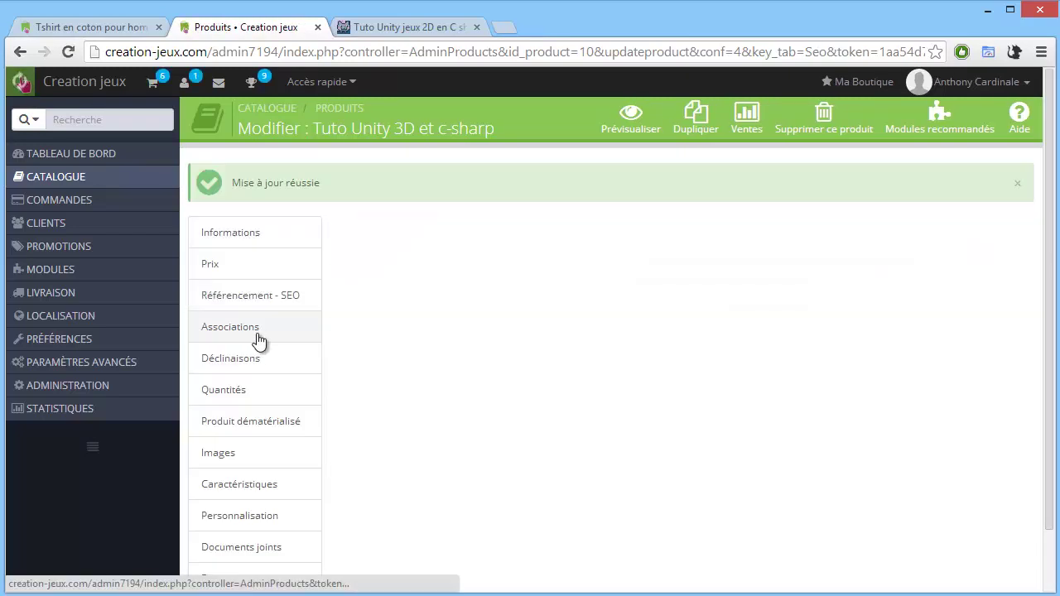
# Step: Associate the product with the category "Nos formations vidéo" and save while staying on the form
pyautogui.click(258, 341)
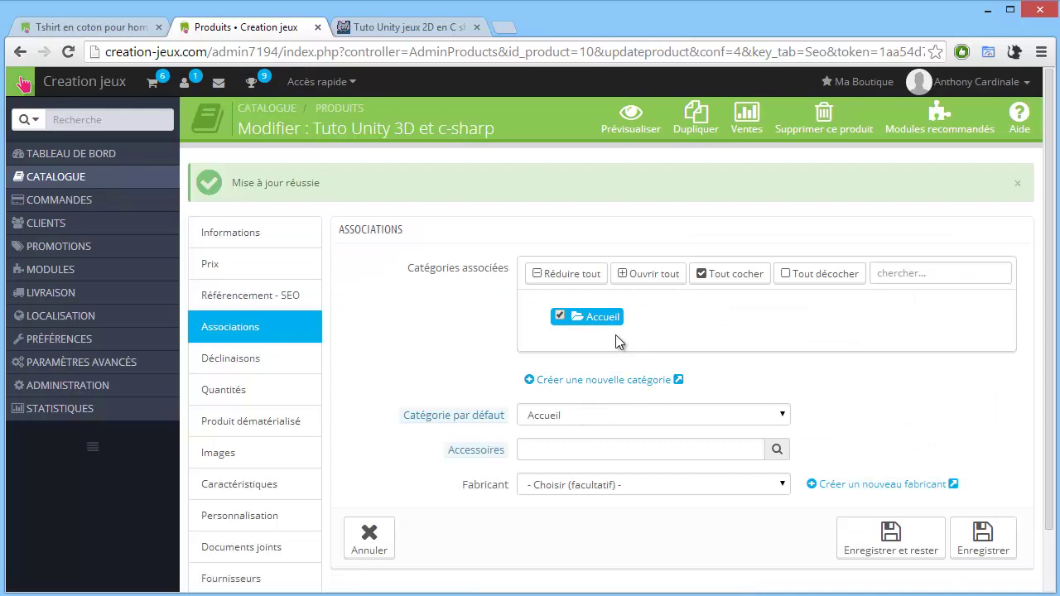
pyautogui.click(648, 273)
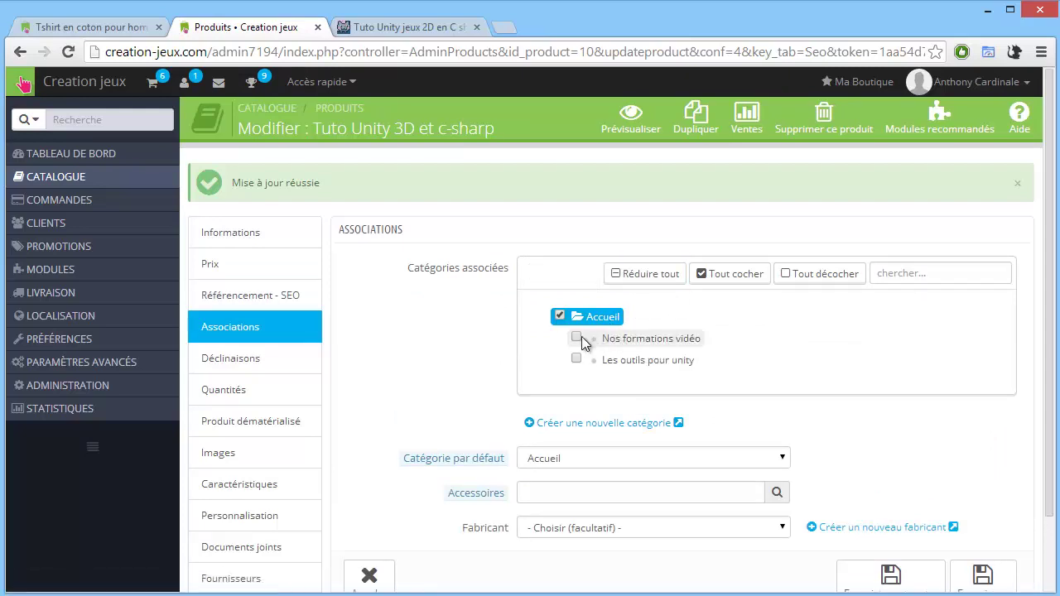
pyautogui.click(577, 337)
pyautogui.scroll(-1, 692, 437)
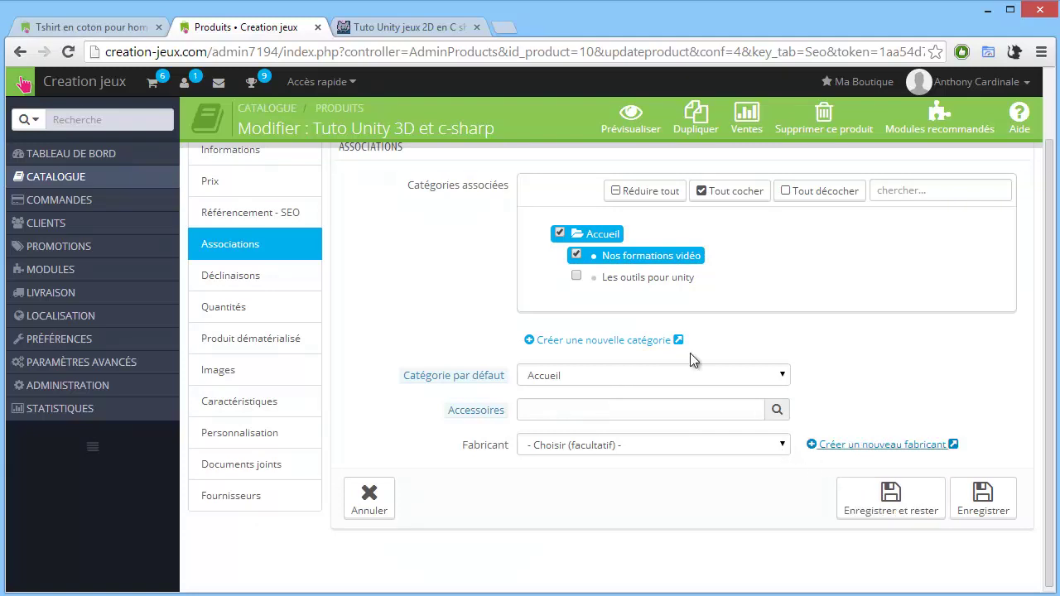
pyautogui.click(870, 511)
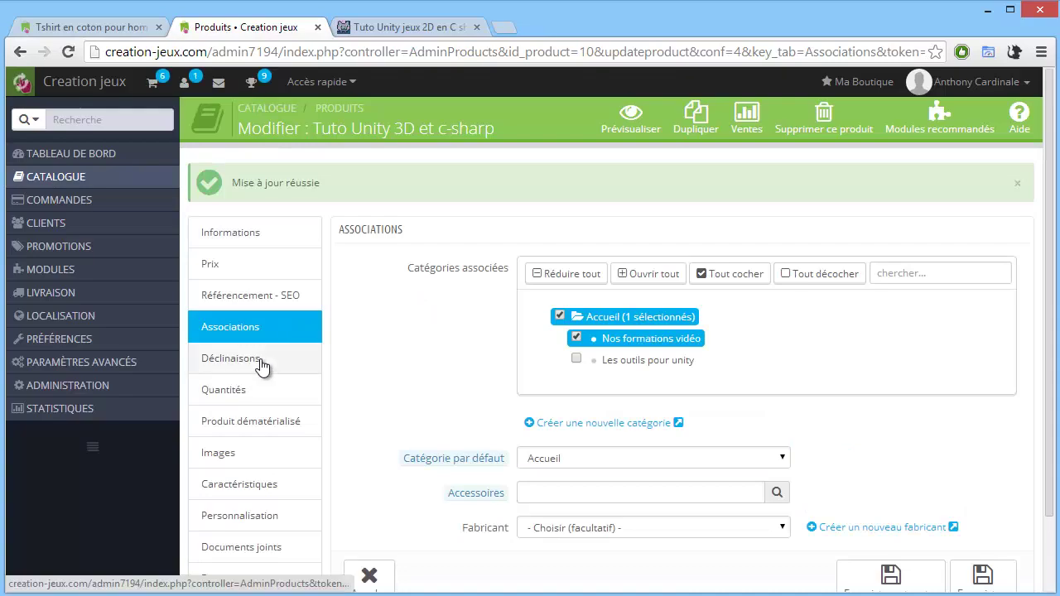
# Step: Set the available quantity to 10000, accept orders when out of stock, and save the quantity settings
pyautogui.click(249, 391)
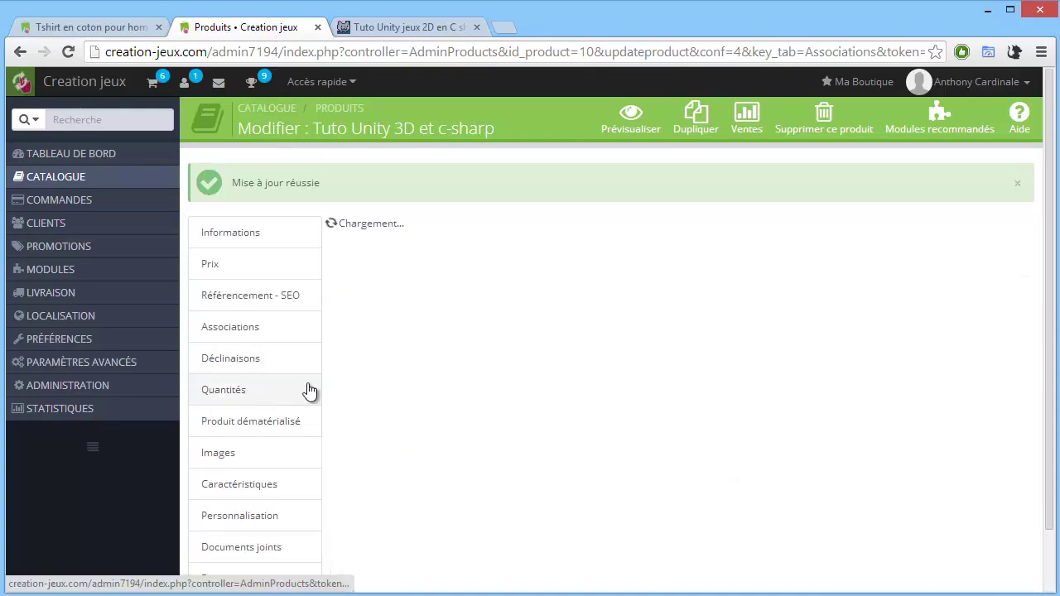
pyautogui.scroll(-1, 558, 414)
pyautogui.doubleClick(558, 414)
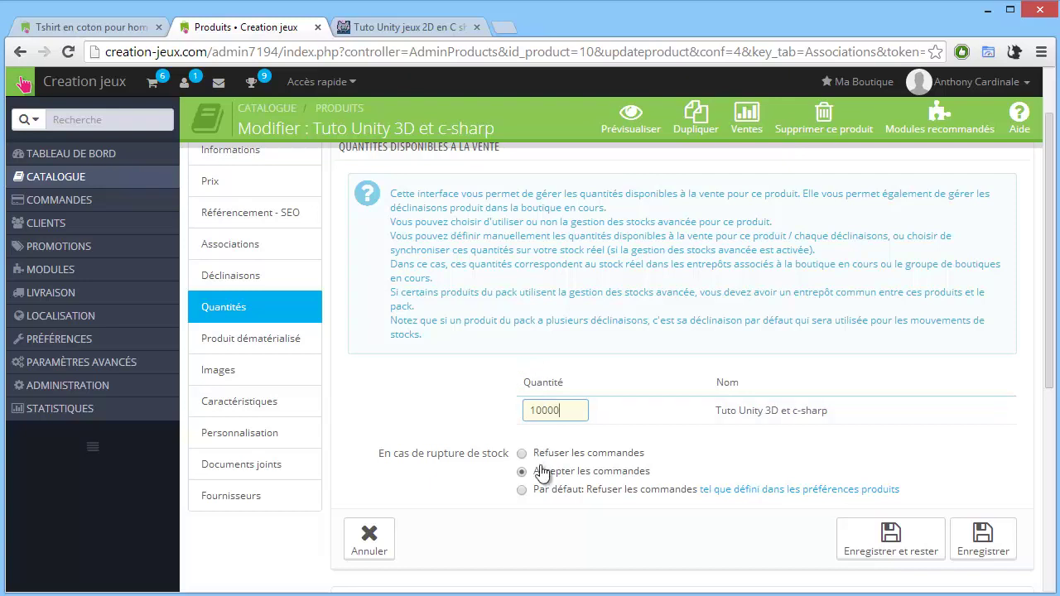
pyautogui.scroll(-1, 692, 492)
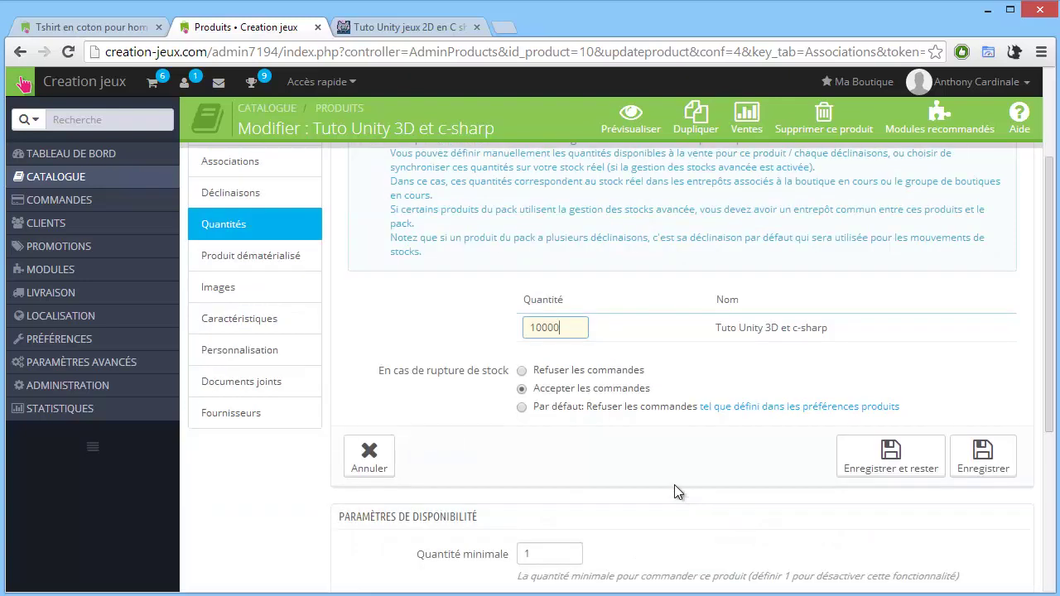
pyautogui.scroll(-2, 677, 492)
pyautogui.scroll(-2, 680, 478)
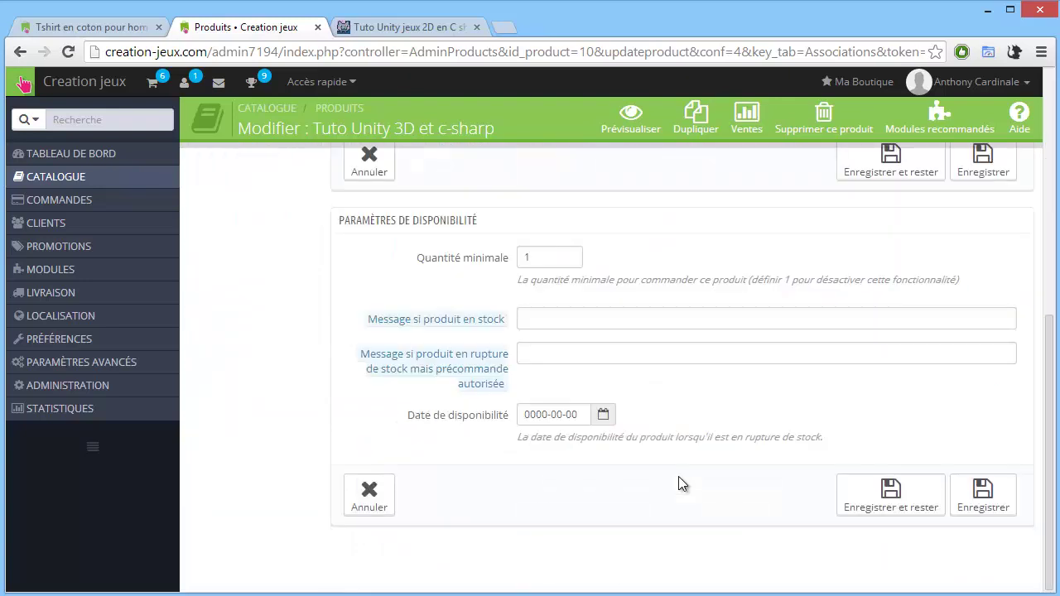
pyautogui.scroll(3, 679, 483)
pyautogui.click(885, 415)
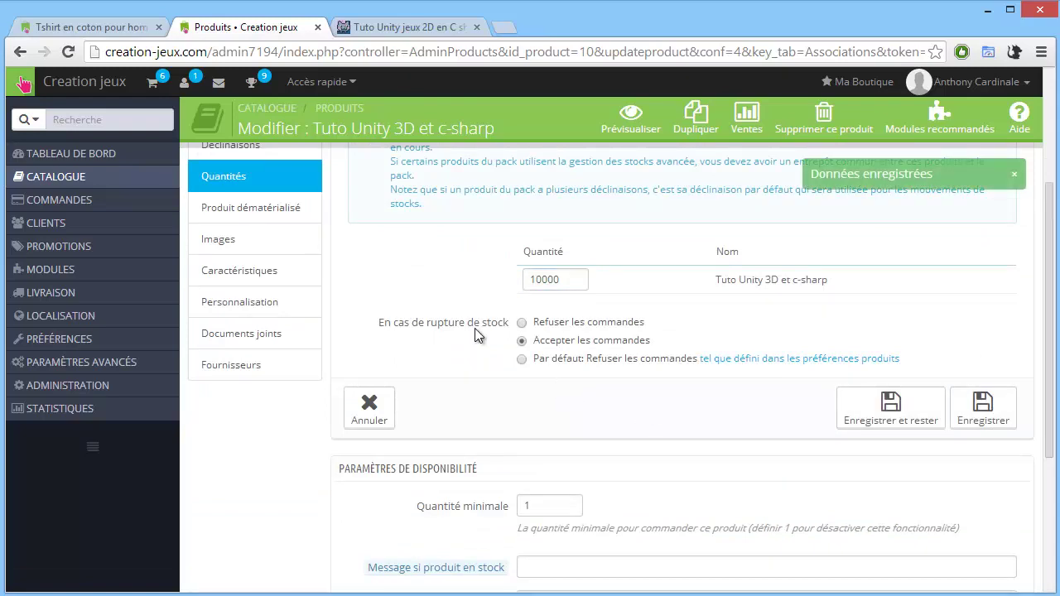
pyautogui.scroll(3, 474, 328)
pyautogui.scroll(-2, 603, 393)
pyautogui.scroll(2, 585, 390)
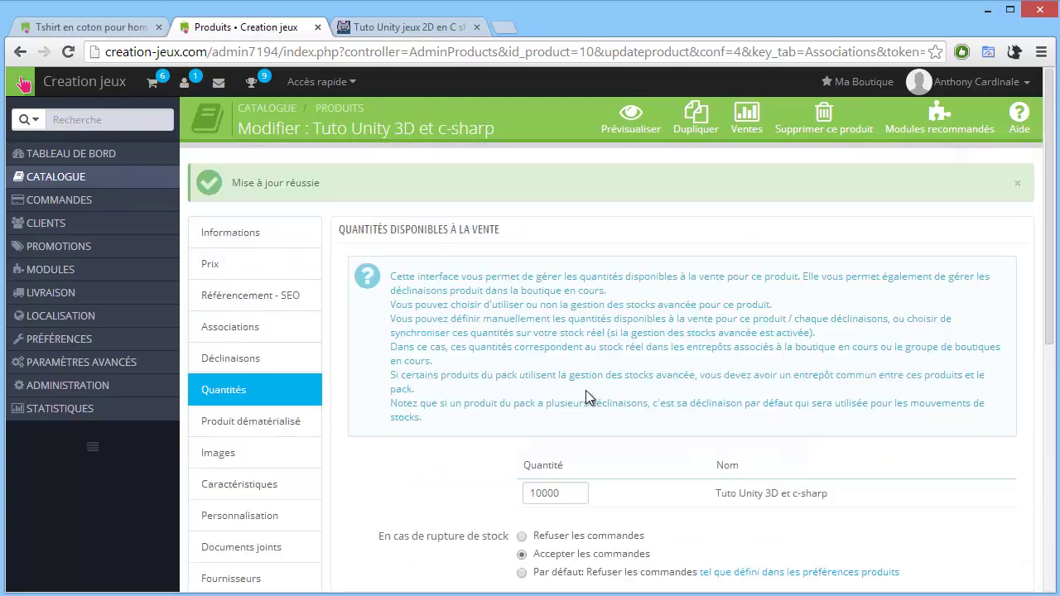
# Step: Mark the virtual product as having an associated file and attach the file _.txt
pyautogui.click(271, 426)
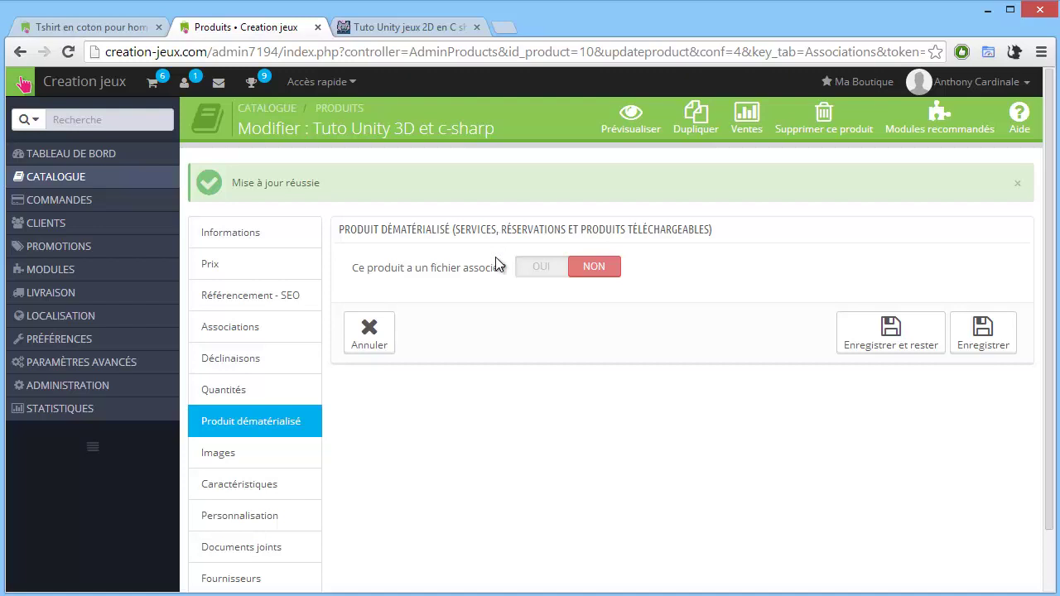
pyautogui.click(539, 272)
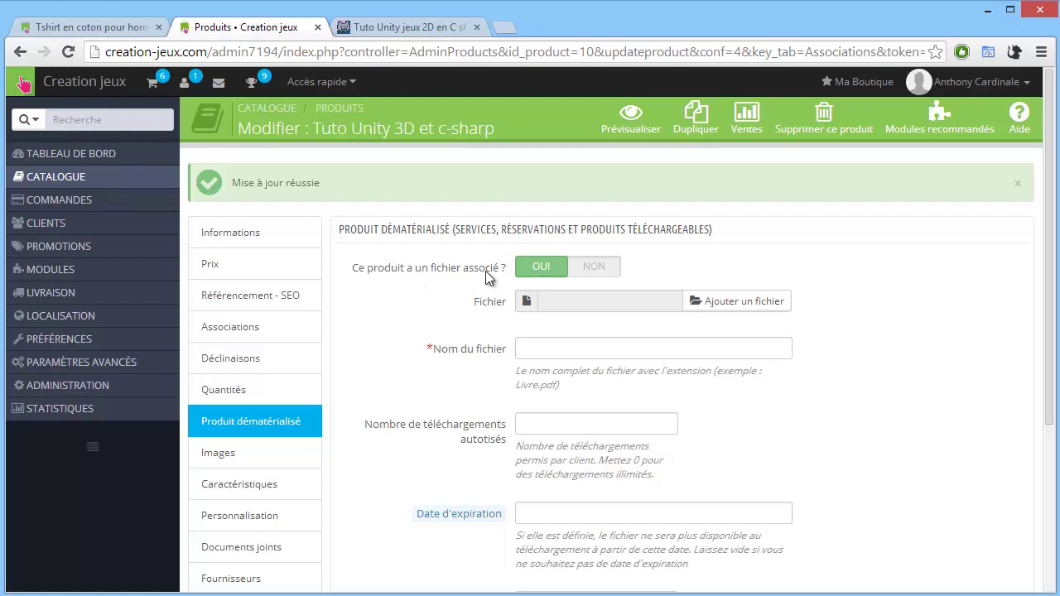
pyautogui.click(733, 303)
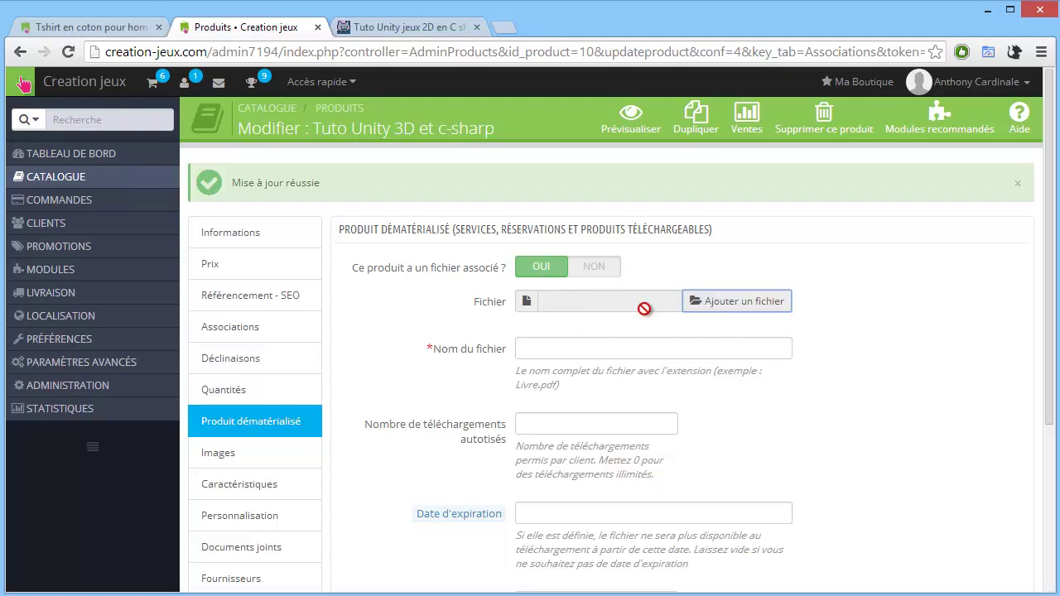
pyautogui.click(729, 308)
pyautogui.doubleClick(207, 135)
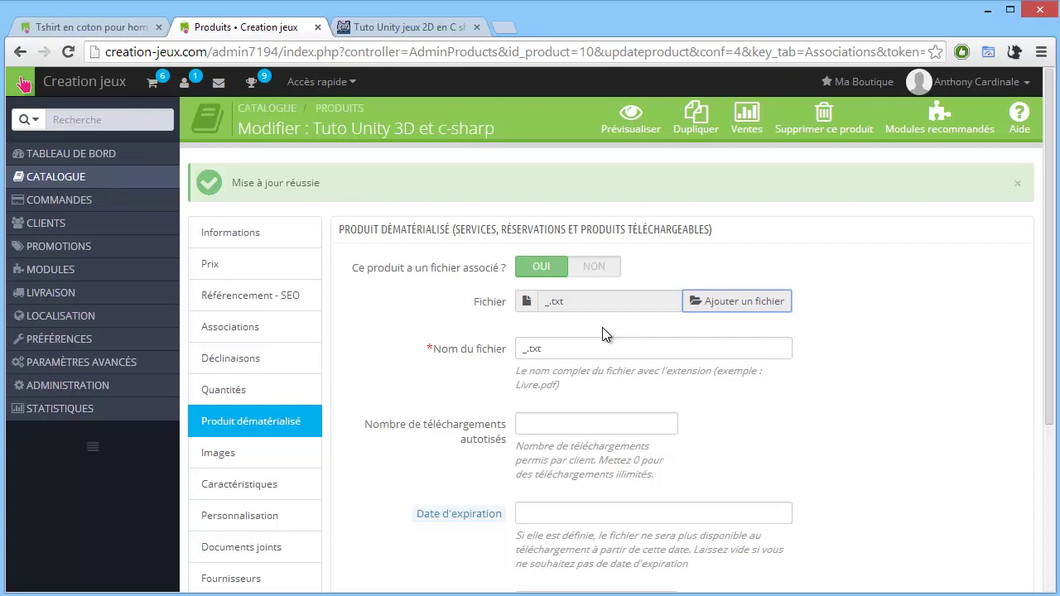
# Step: Limit the file to 3 downloads and 3 days of access, and save the virtual product settings while staying on the form
pyautogui.scroll(-1, 564, 311)
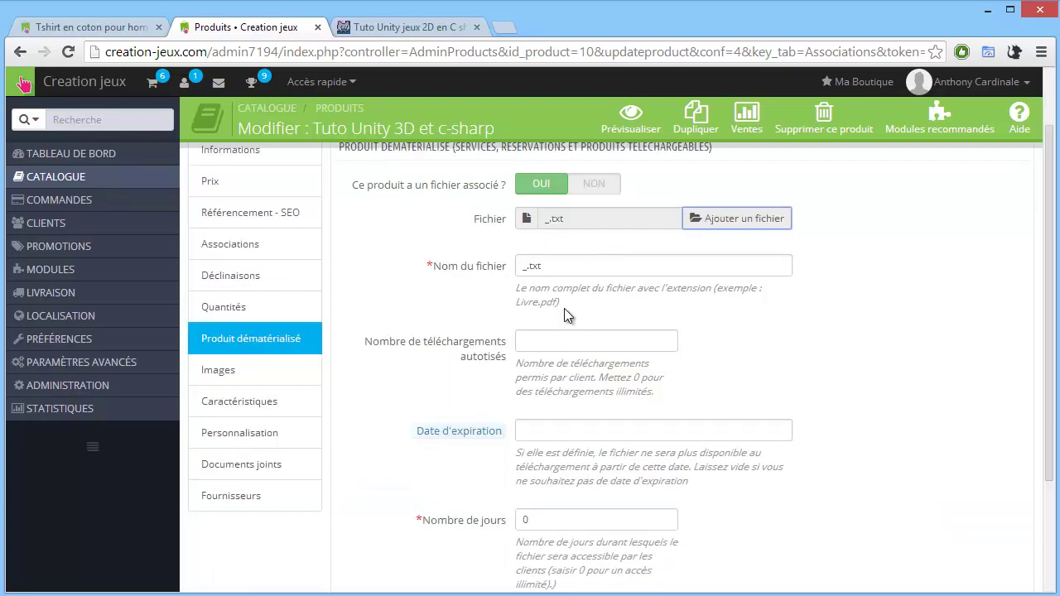
pyautogui.click(538, 335)
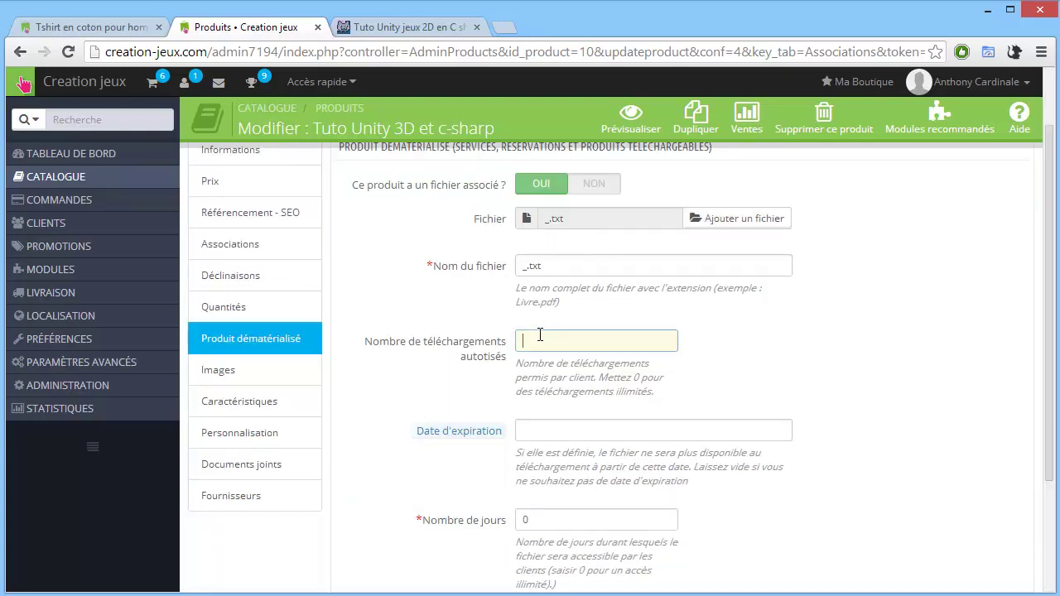
pyautogui.write('3')
pyautogui.scroll(-1, 545, 344)
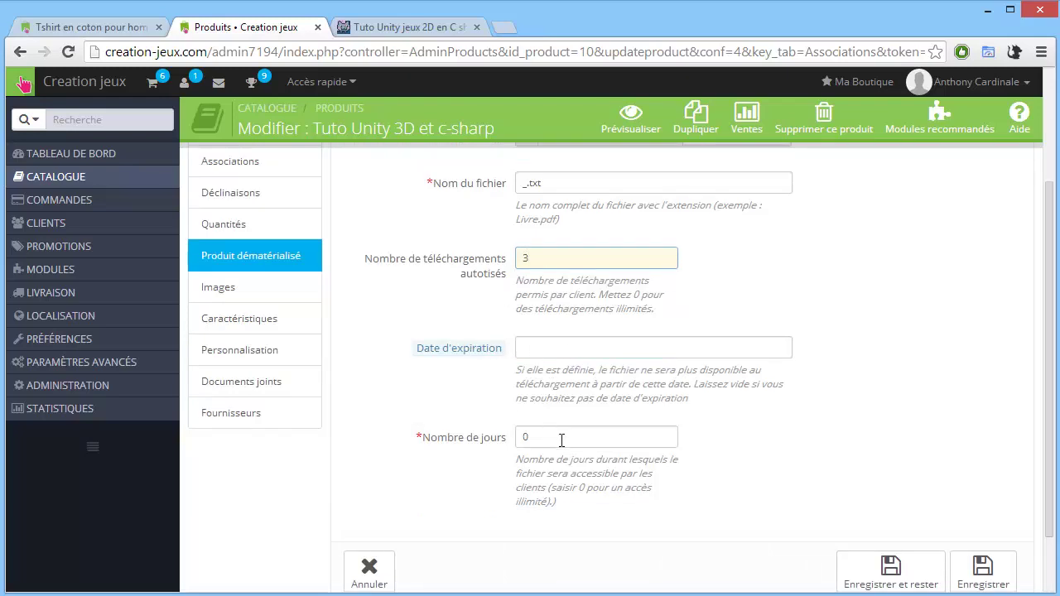
pyautogui.doubleClick(530, 437)
pyautogui.write('3')
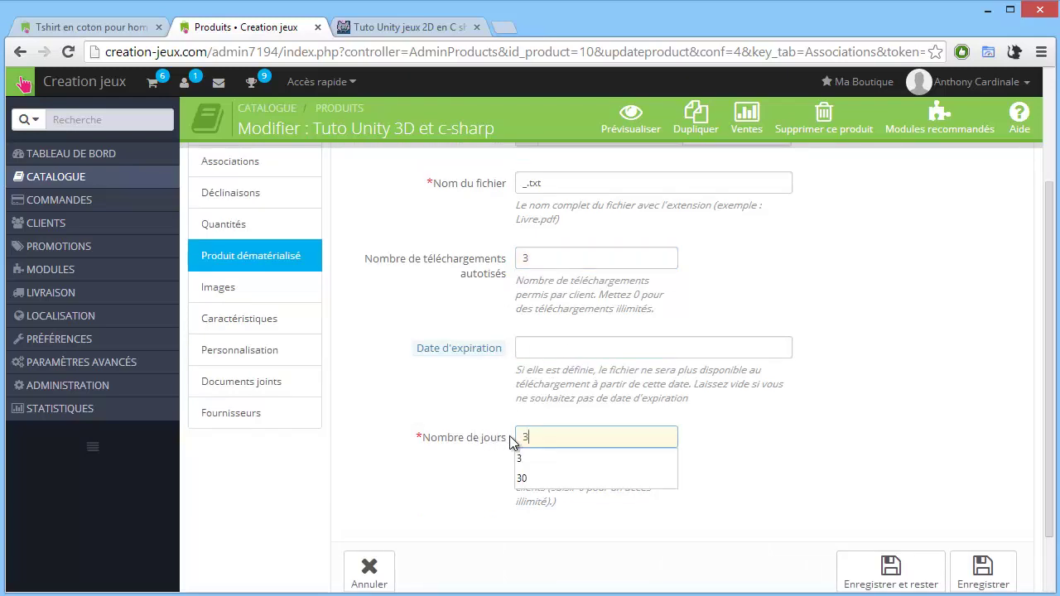
pyautogui.click(762, 437)
pyautogui.scroll(-2, 647, 439)
pyautogui.click(882, 493)
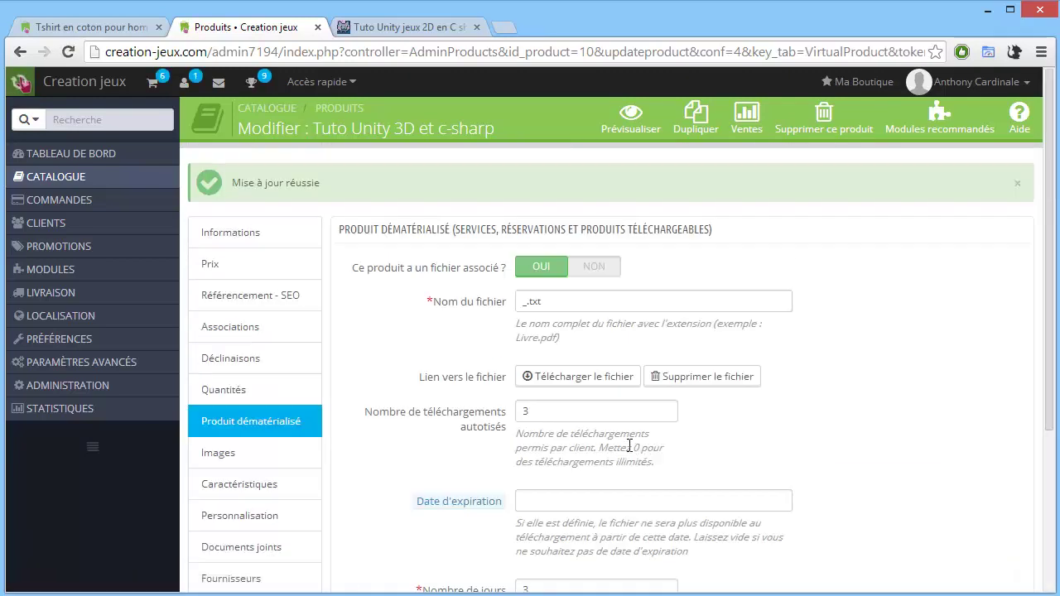
pyautogui.scroll(-2, 551, 337)
pyautogui.scroll(2, 697, 453)
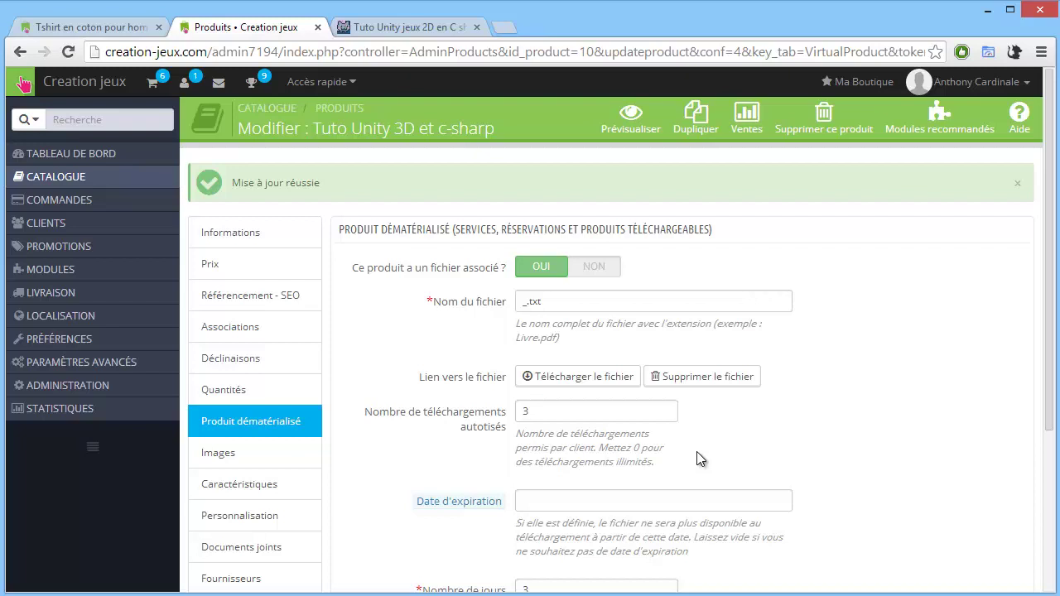
# Step: Start adding files to the product's images, then switch to Photoshop and save the Tower Defence picture as tuto-unity-cs.png
pyautogui.click(252, 455)
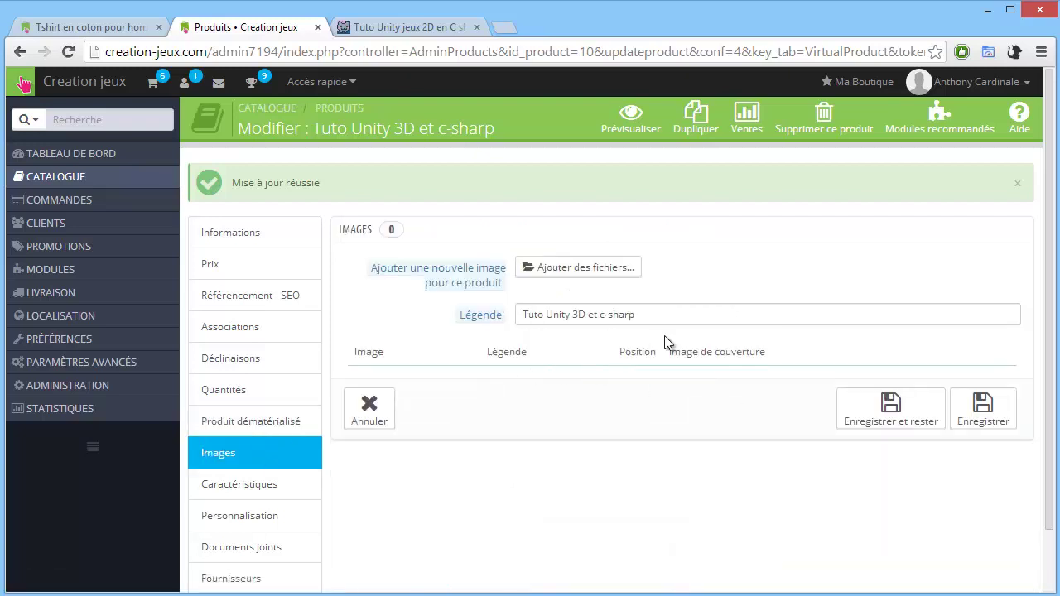
pyautogui.click(616, 271)
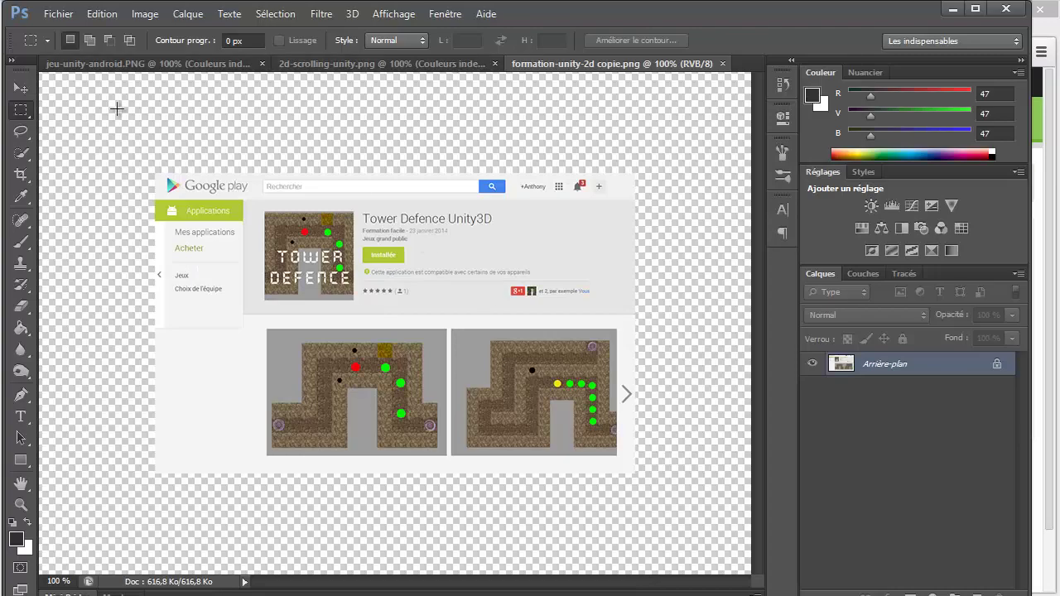
pyautogui.hotkey('ctrl', 'shift', 's')
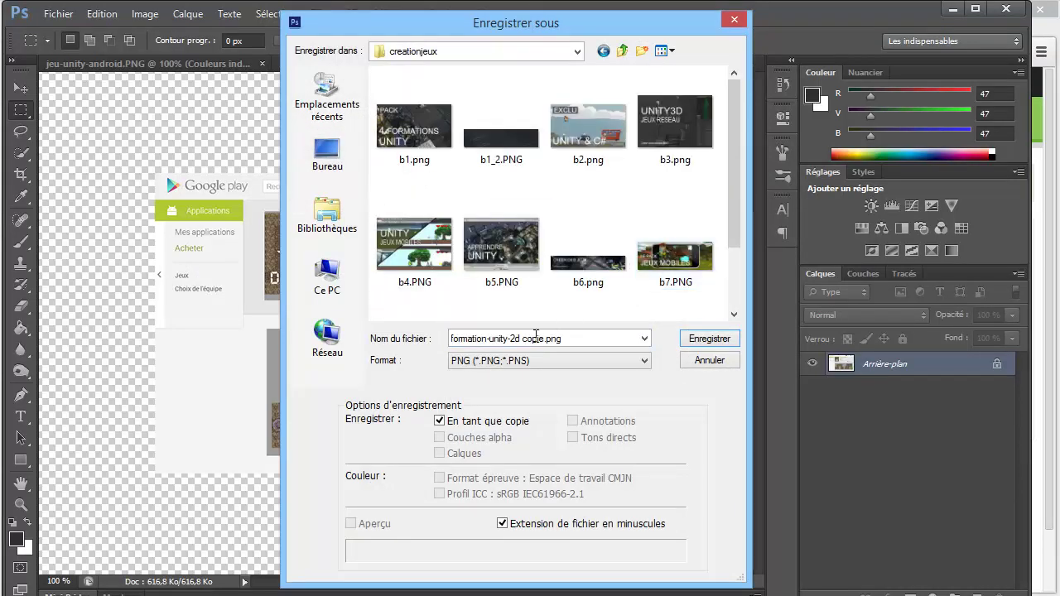
pyautogui.click(544, 339)
pyautogui.click(547, 339)
pyautogui.moveTo(543, 339); pyautogui.dragTo(458, 301)
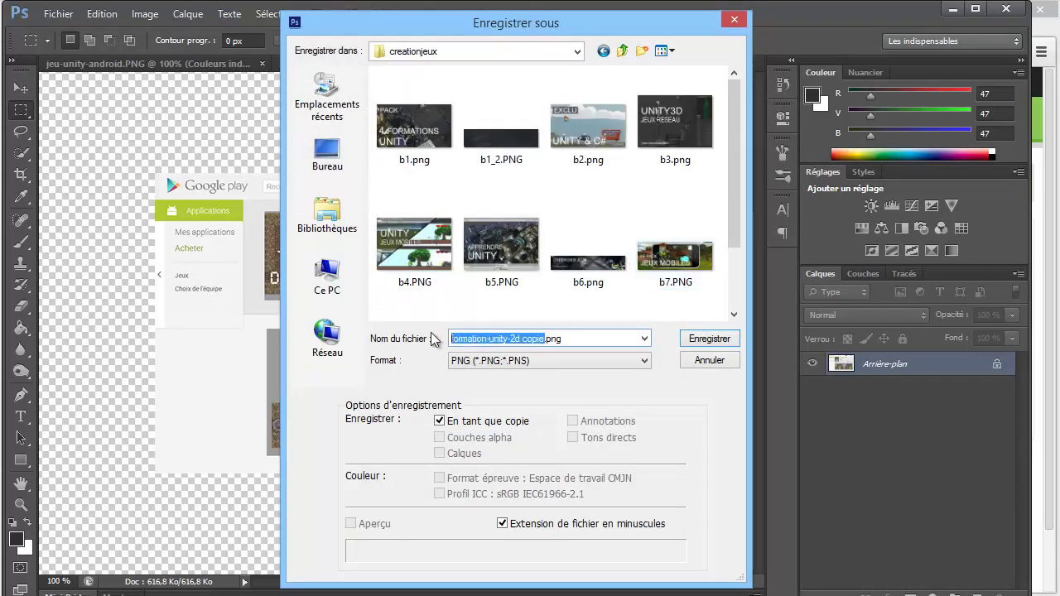
pyautogui.write('tuto-unity-cs')
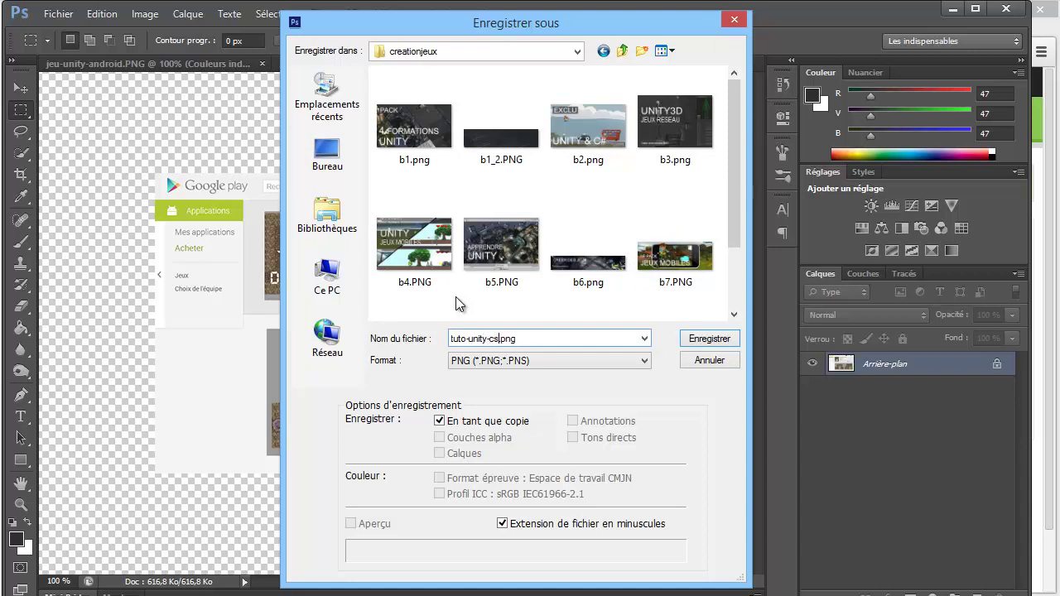
pyautogui.press('Return')
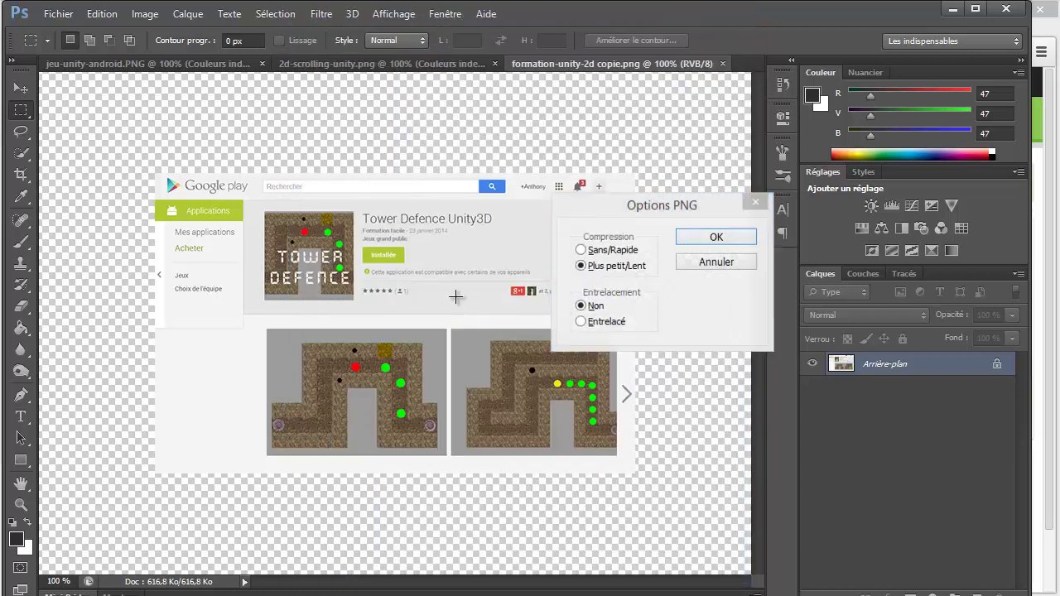
pyautogui.press('Return')
# Step: Copy the 2d-scrolling-unity.png picture into formation-unity-2d copie.png and stretch it vertically to 121% so it fills the canvas height
pyautogui.click(311, 64)
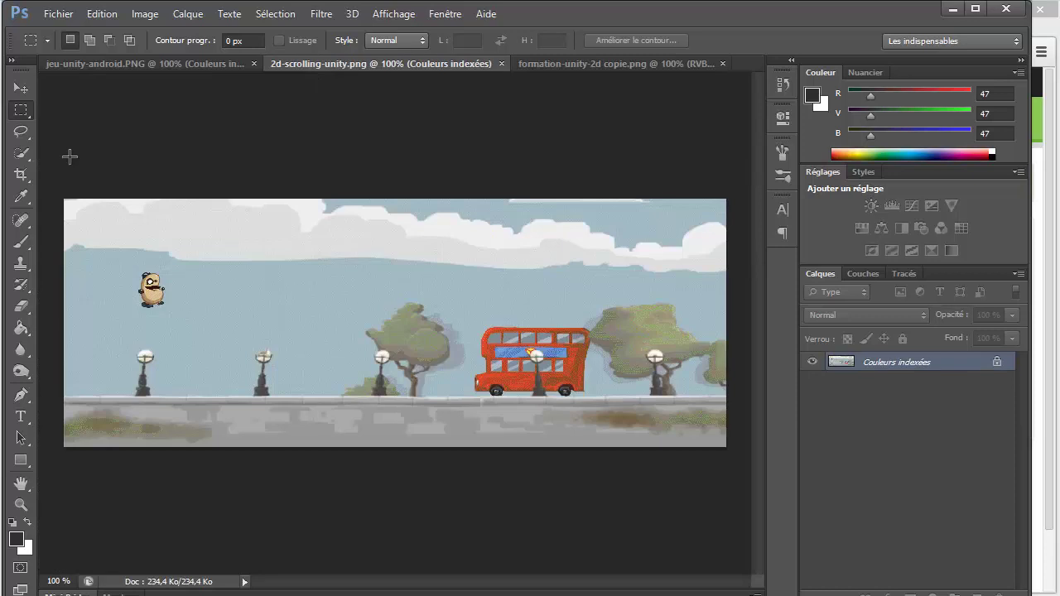
pyautogui.moveTo(51, 172); pyautogui.dragTo(738, 494)
pyautogui.hotkey('ctrl', 'c')
pyautogui.click(577, 70)
pyautogui.hotkey('ctrl', 'v')
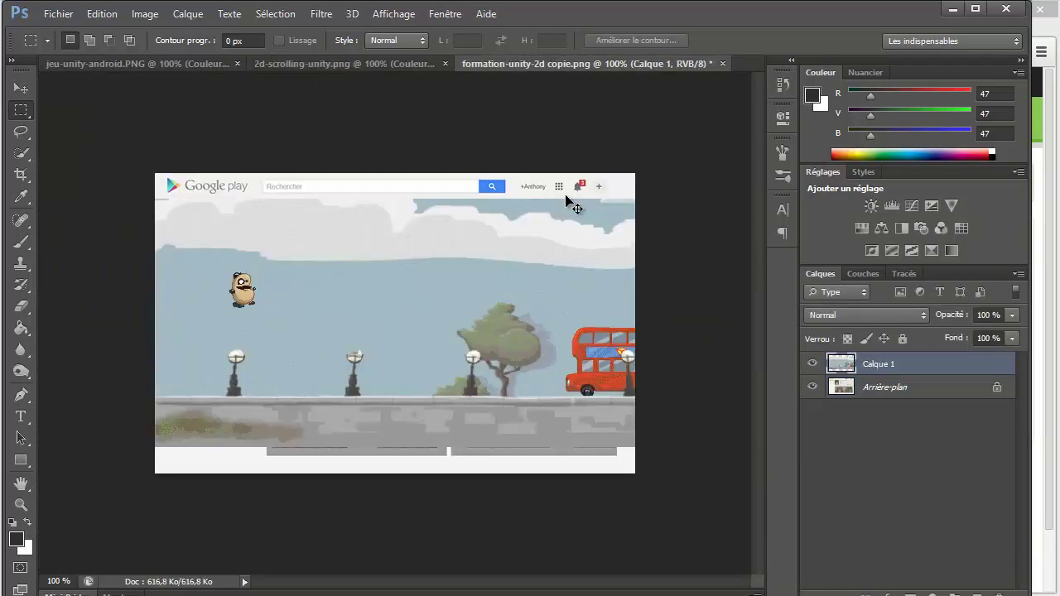
pyautogui.hotkey('ctrl', 't')
pyautogui.moveTo(489, 201); pyautogui.dragTo(487, 174)
pyautogui.moveTo(485, 445); pyautogui.dragTo(486, 473)
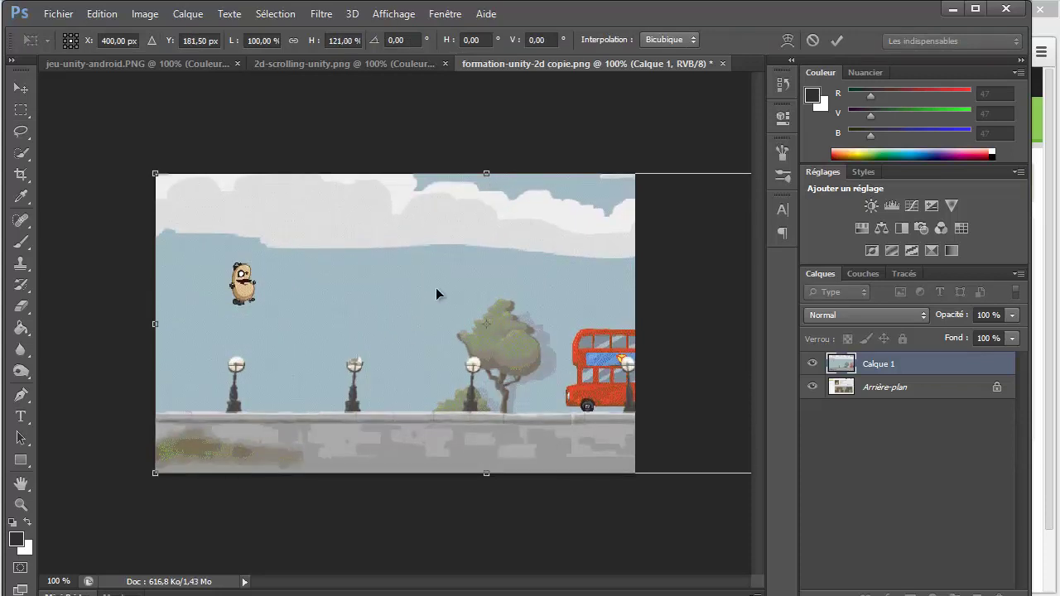
pyautogui.press('Return')
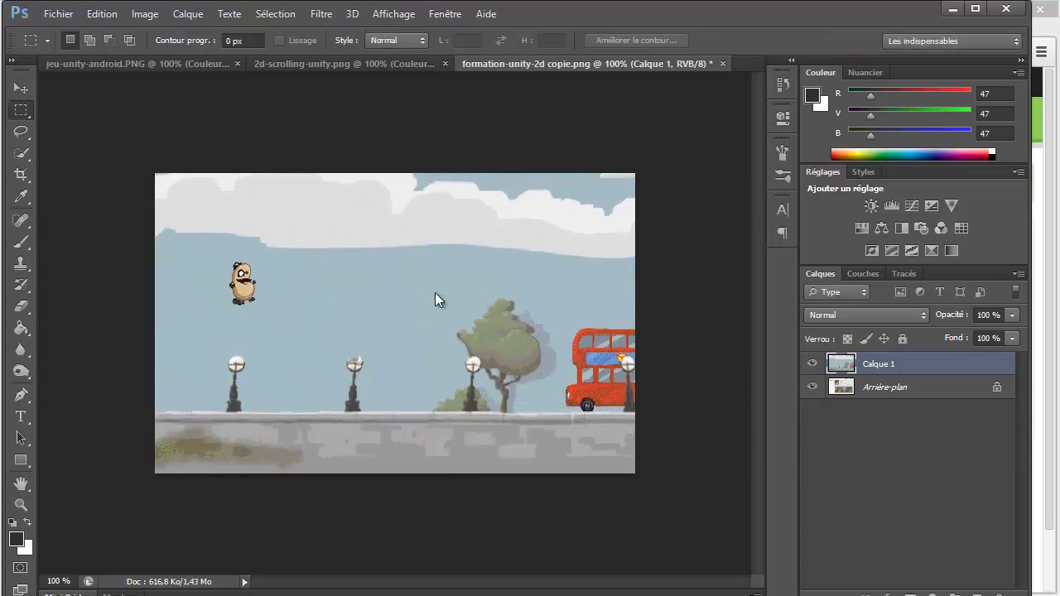
# Step: Save the street scene with the red bus as a PNG copy named tuto-unity-4 in the creationjeux folder
pyautogui.hotkey('ctrl', 'shift', 's')
pyautogui.write('tto-unity')
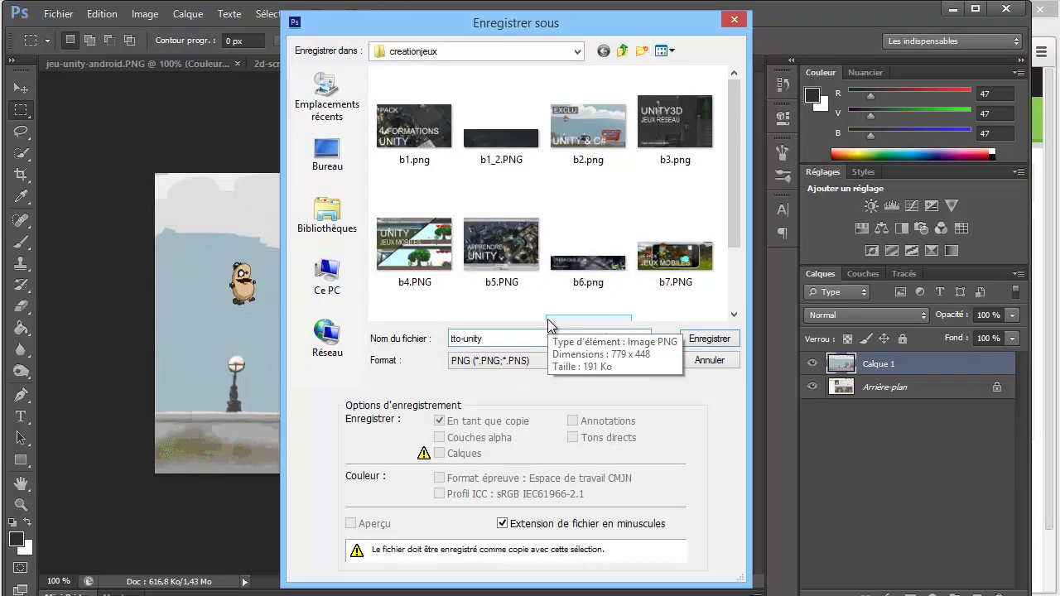
pyautogui.write('tu')
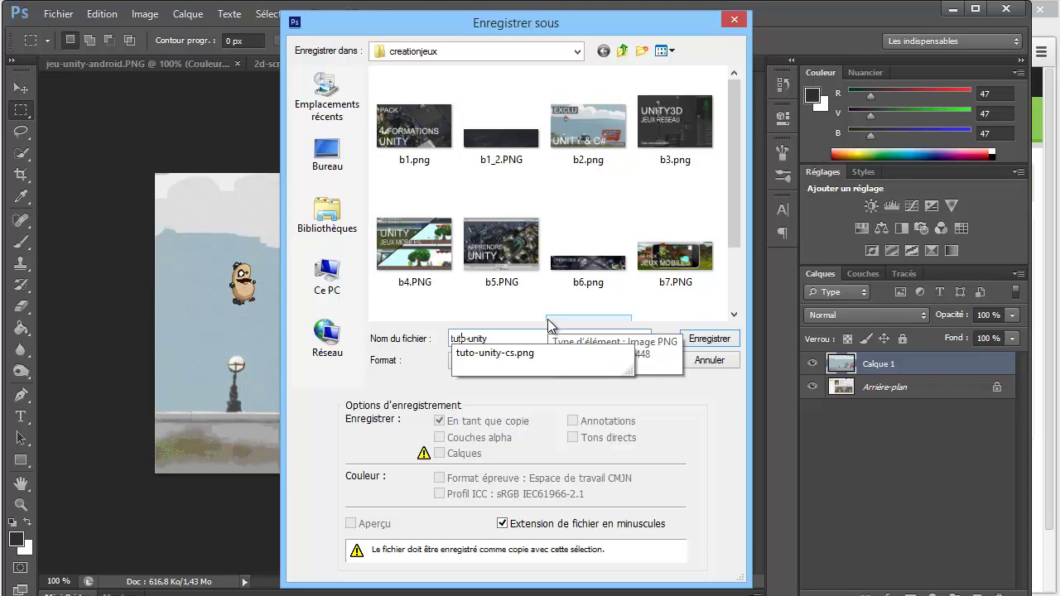
pyautogui.write('-4')
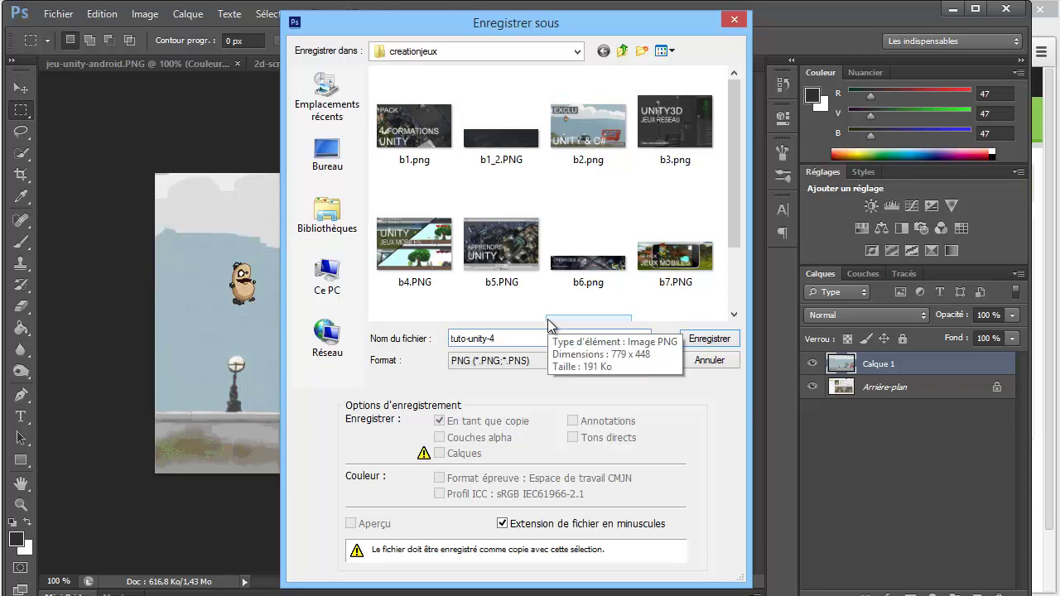
pyautogui.press('Return')
pyautogui.press('Return')
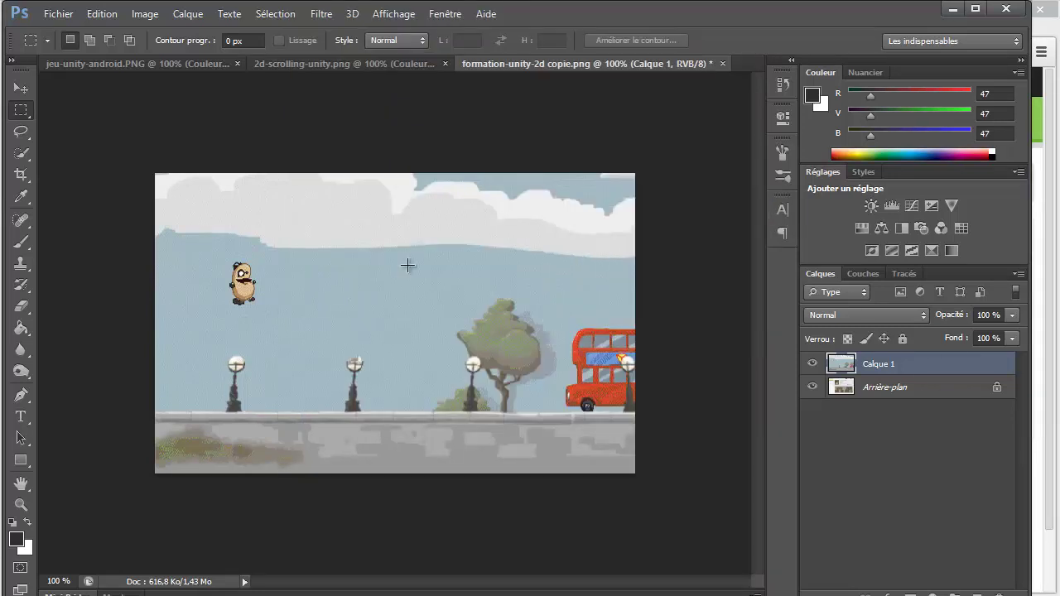
# Step: Copy the jeu-unity-android.PNG picture into formation-unity-2d copie.png, stretch it vertically to 121% to fill the canvas height, and nudge it left
pyautogui.click(83, 64)
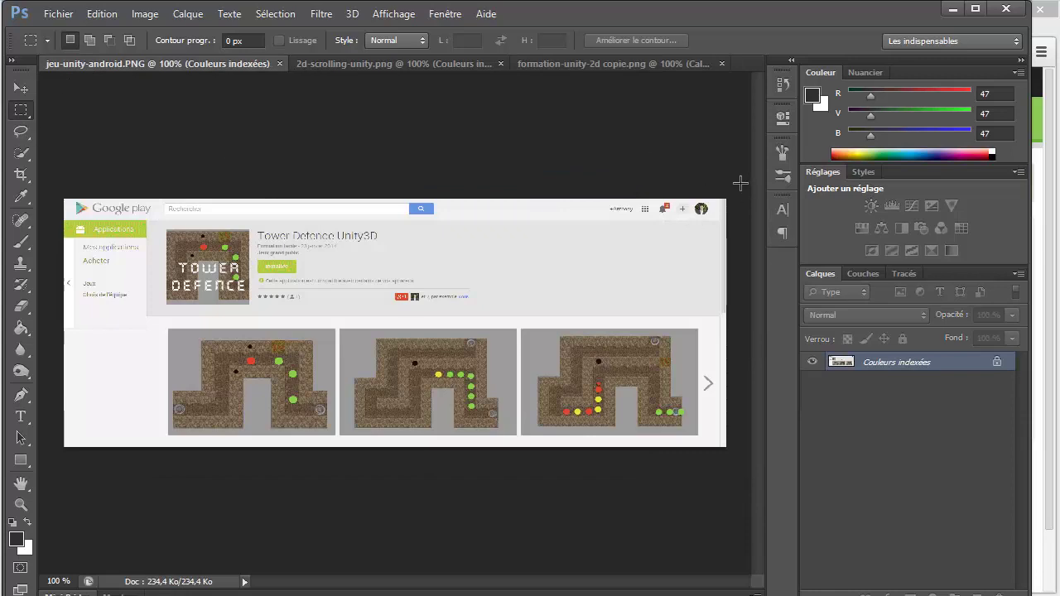
pyautogui.moveTo(738, 179); pyautogui.dragTo(83, 516)
pyautogui.click(584, 65)
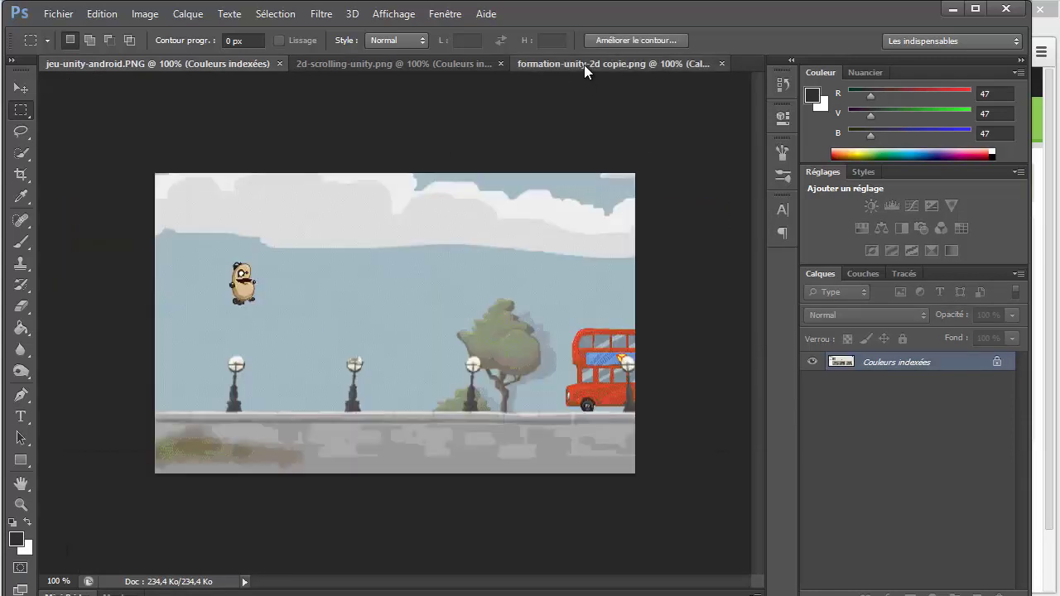
pyautogui.hotkey('ctrl', 'v')
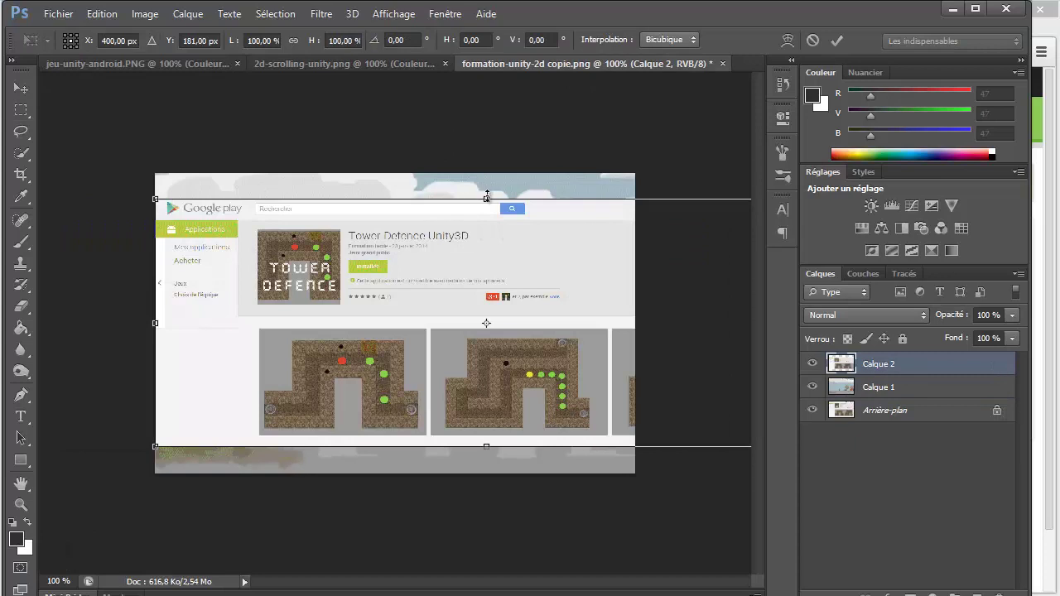
pyautogui.moveTo(487, 197); pyautogui.dragTo(486, 174)
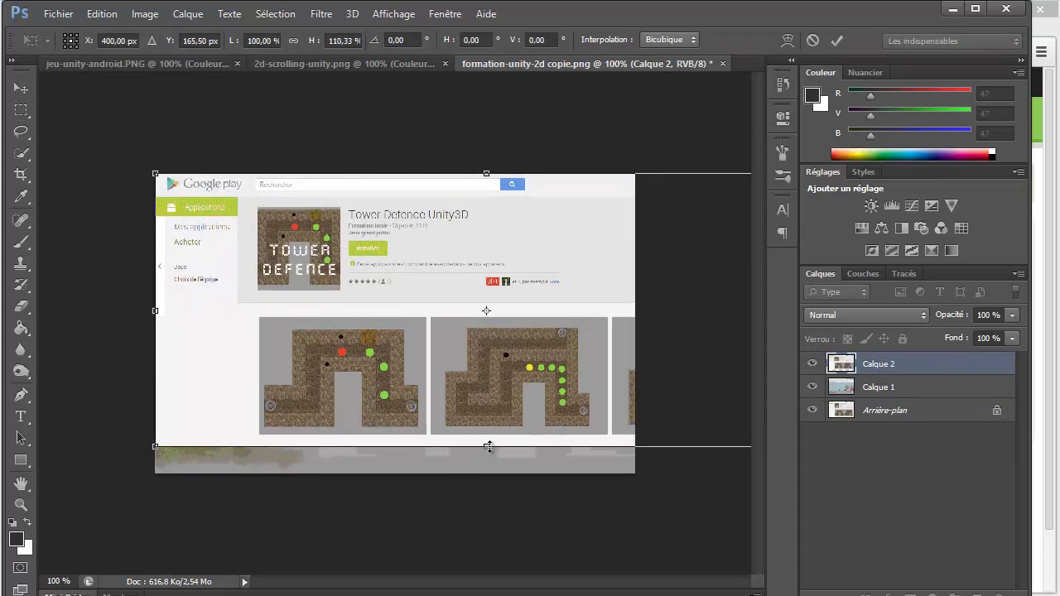
pyautogui.moveTo(488, 447); pyautogui.dragTo(486, 474)
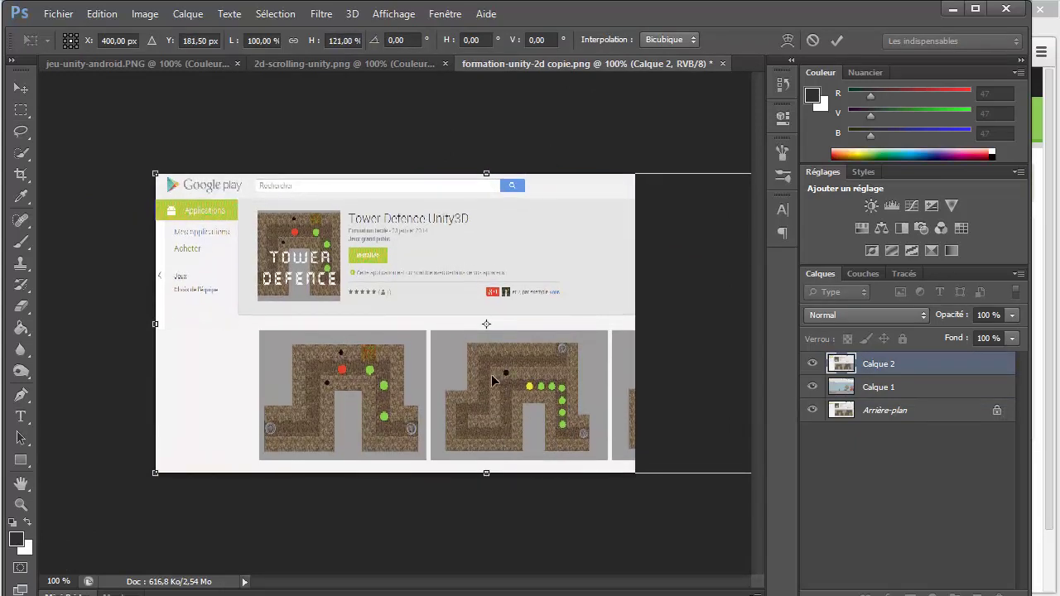
pyautogui.hotkey('shift', 'Left')
pyautogui.press('Return')
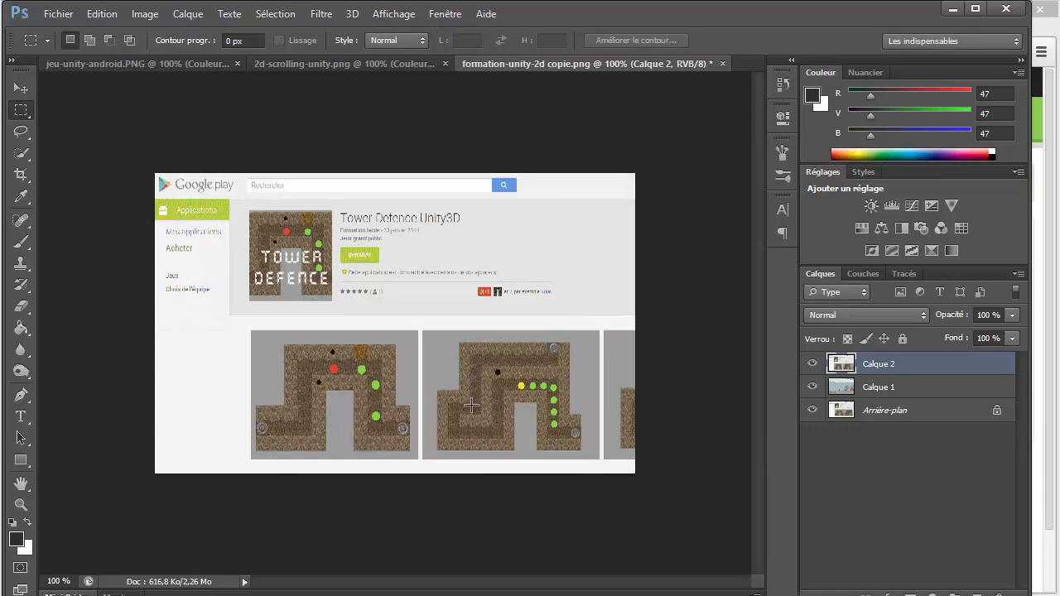
# Step: Save the Google Play composition as a PNG copy named uninty-google-play in the creationjeux folder
pyautogui.hotkey('ctrl', 'shift', 's')
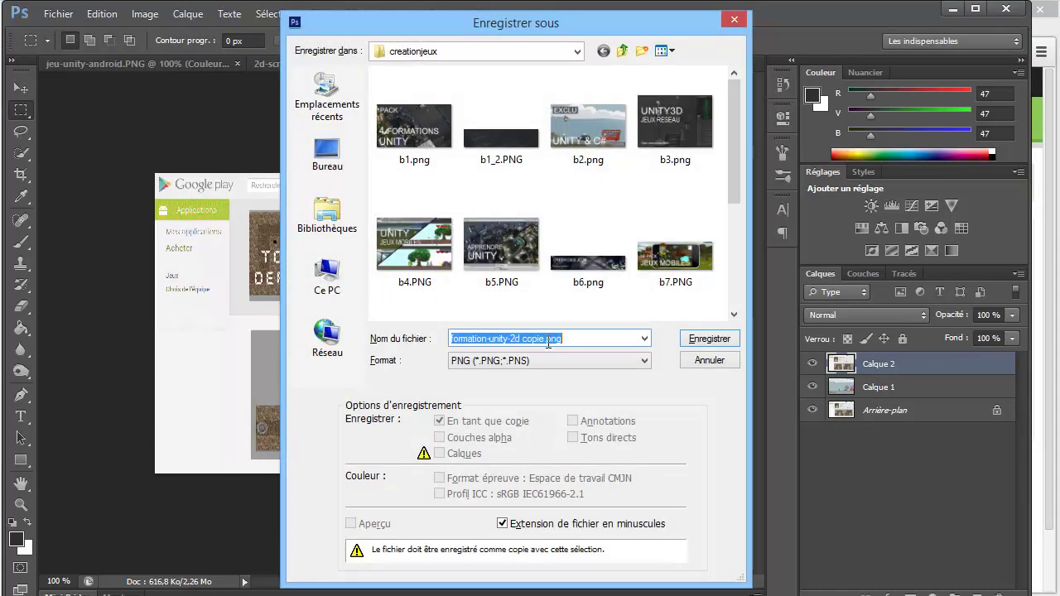
pyautogui.write('uninty-google-play')
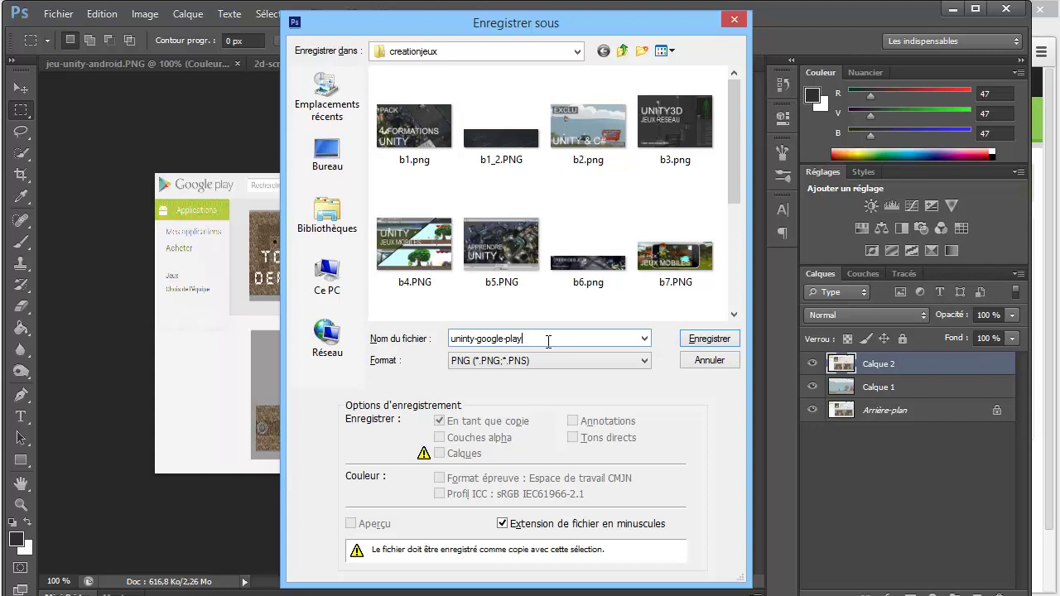
pyautogui.press('Return')
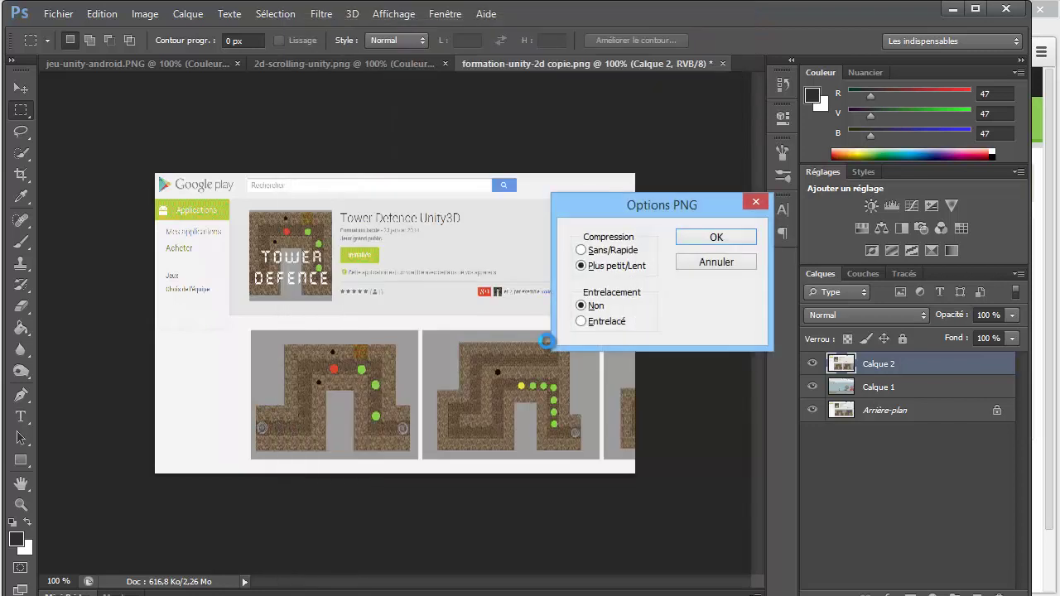
pyautogui.press('Return')
# Step: Switch back to Chrome, upload tuto-unity-4.png, tuto-unity-cs.png and uninty-google-play.png as product images, and save while staying on the form
pyautogui.hotkey('alt', 'Tab')
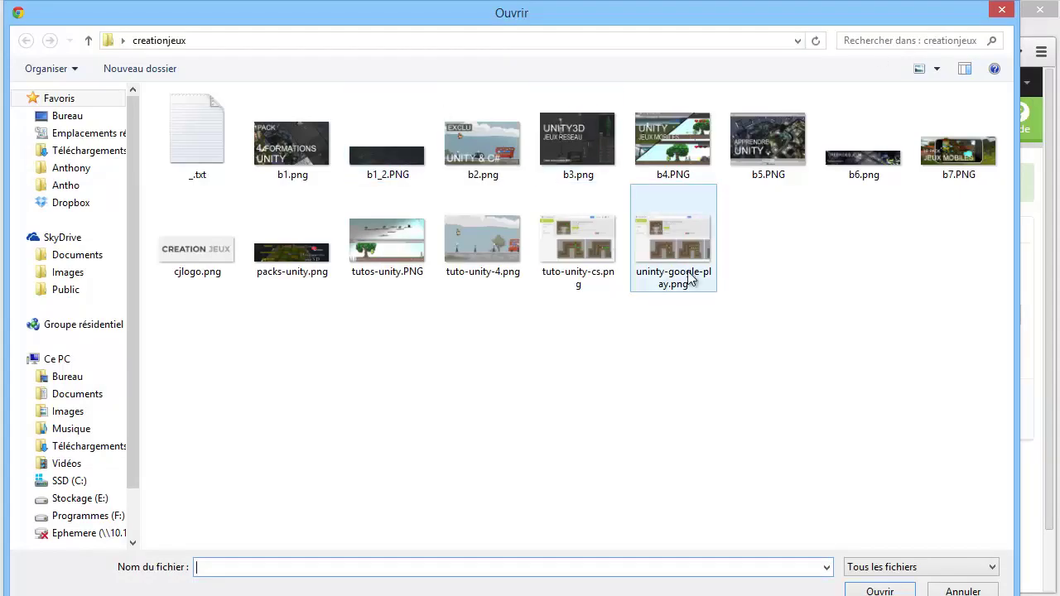
pyautogui.click(667, 247)
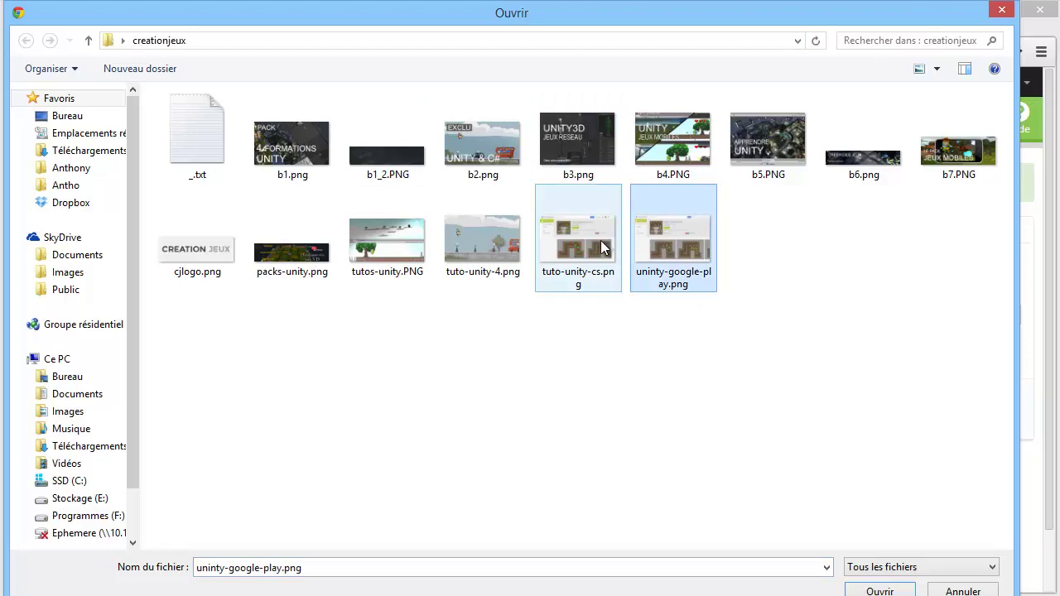
pyautogui.keyDown('ctrl'); pyautogui.click(611, 244); pyautogui.keyUp('ctrl')
pyautogui.keyDown('ctrl'); pyautogui.click(511, 246); pyautogui.keyUp('ctrl')
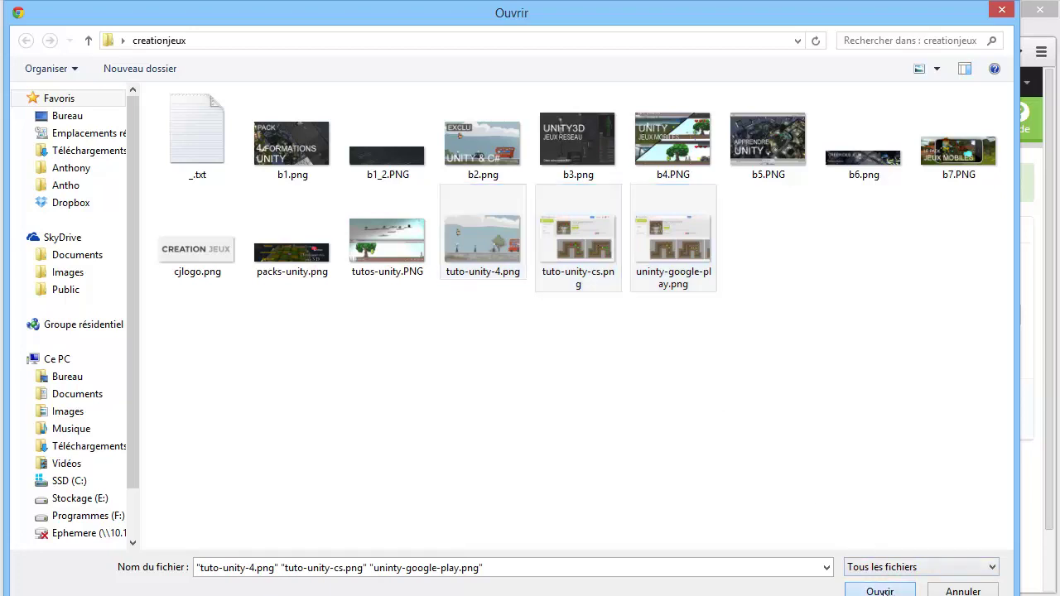
pyautogui.press('Return')
pyautogui.click(605, 420)
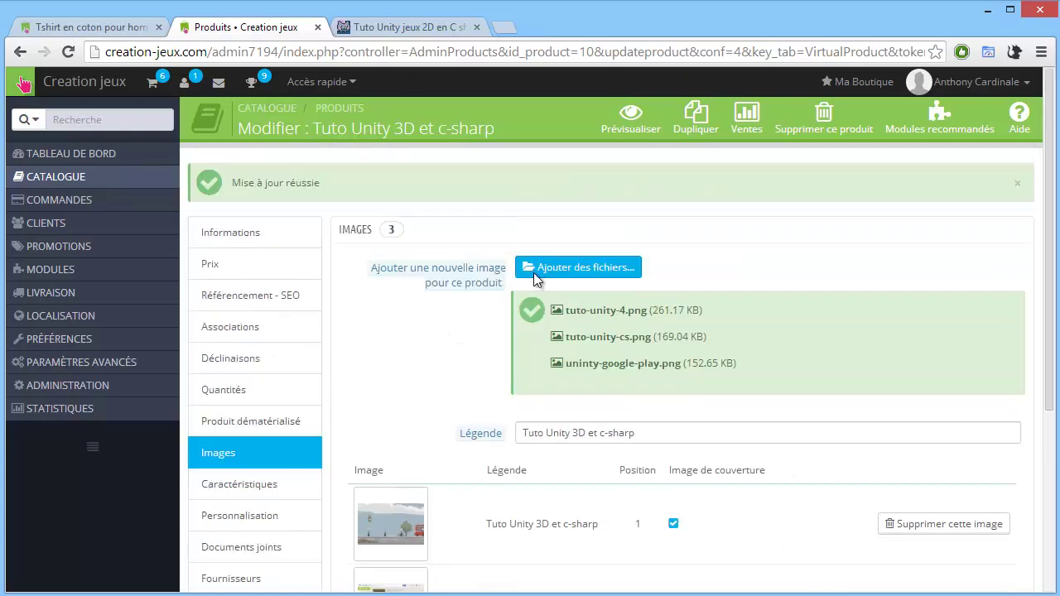
pyautogui.scroll(-2, 591, 315)
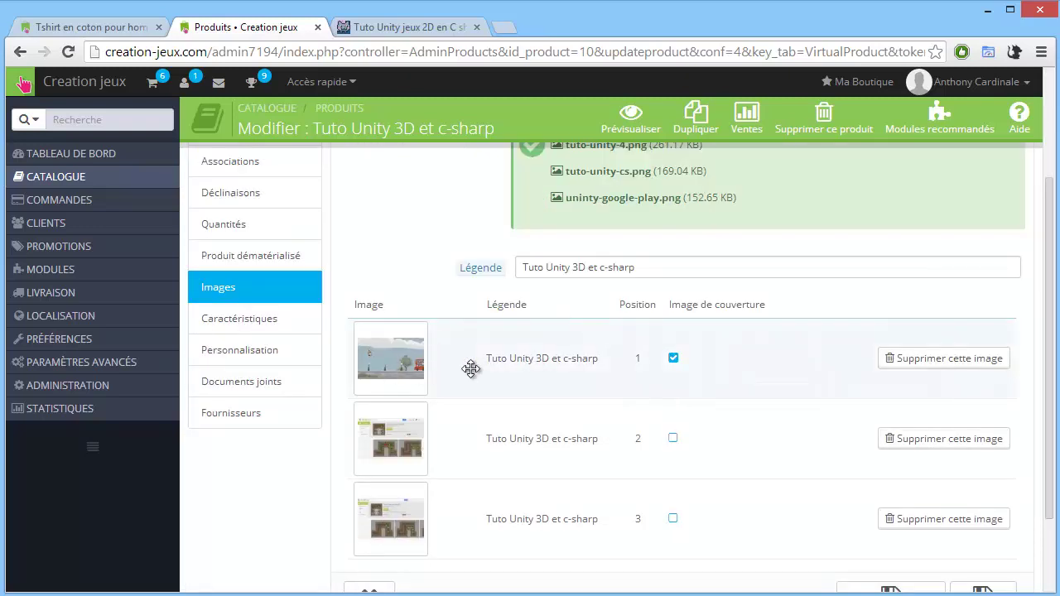
pyautogui.scroll(-2, 603, 360)
pyautogui.click(880, 490)
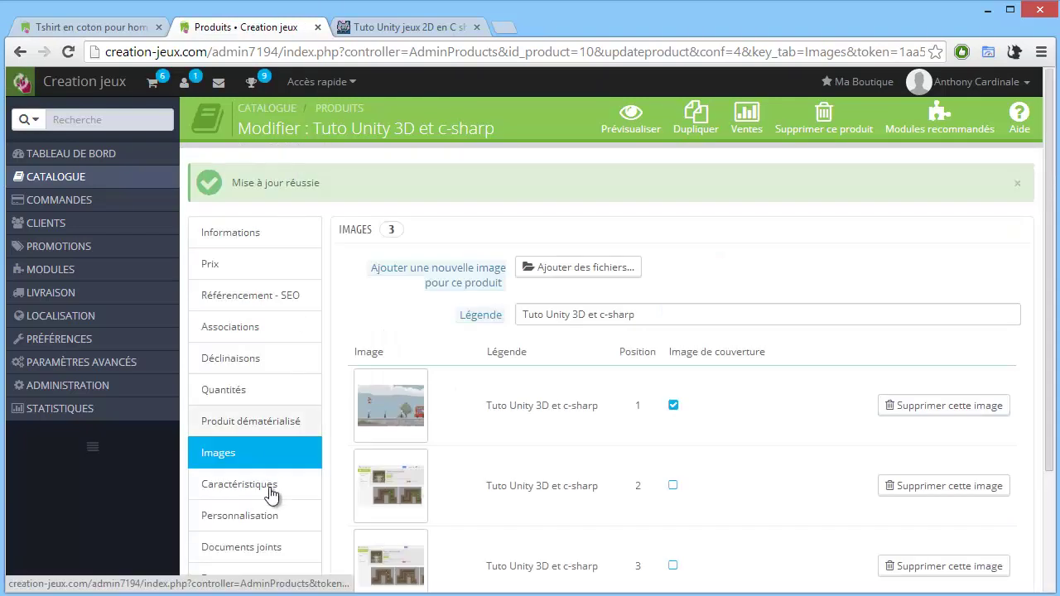
# Step: Set the custom value of the product's Durée feature to 7.15h and save while staying on the form
pyautogui.click(286, 484)
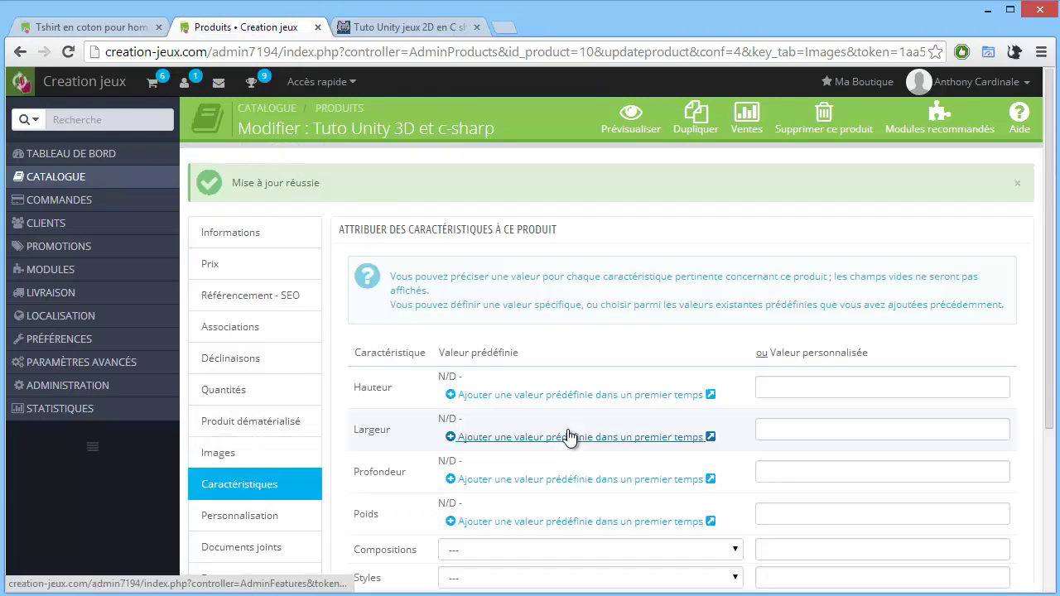
pyautogui.scroll(-2, 611, 434)
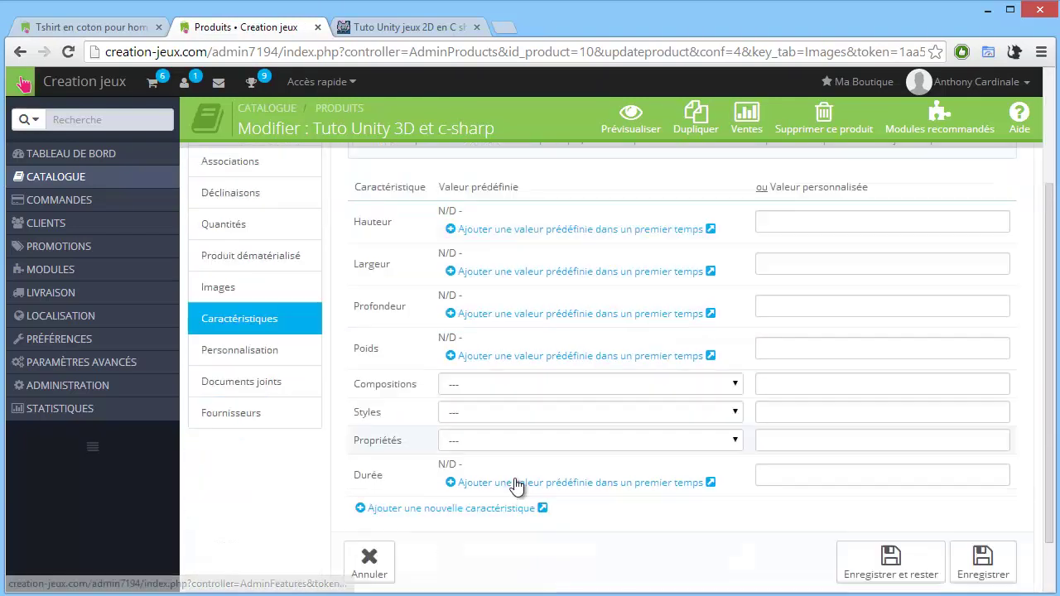
pyautogui.click(766, 476)
pyautogui.write('7.15')
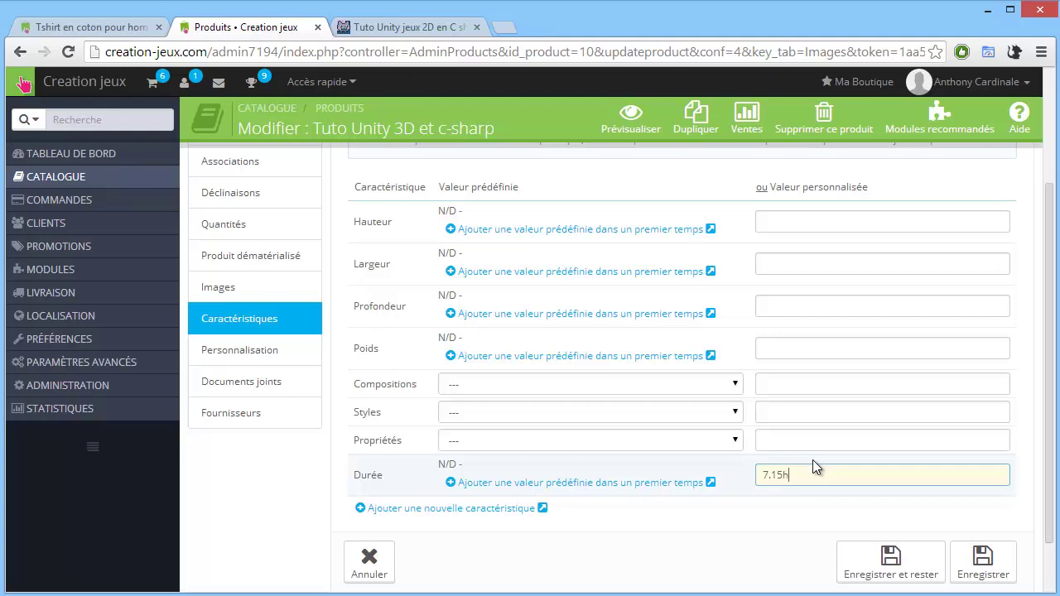
pyautogui.write('h')
pyautogui.click(882, 563)
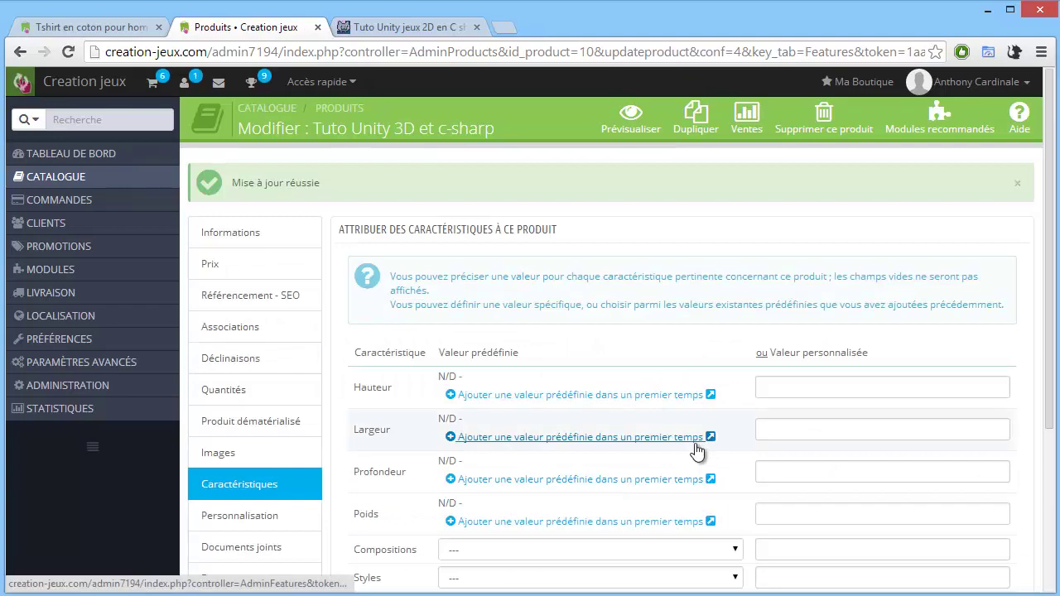
# Step: Check the saved features and open the product's attached documents settings
pyautogui.scroll(-4, 703, 447)
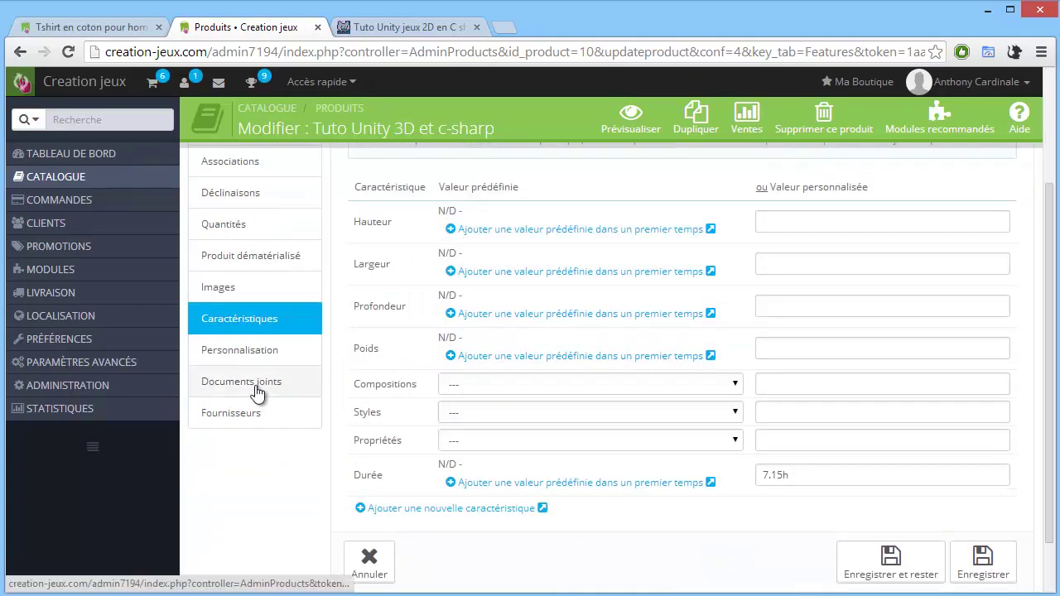
pyautogui.click(254, 392)
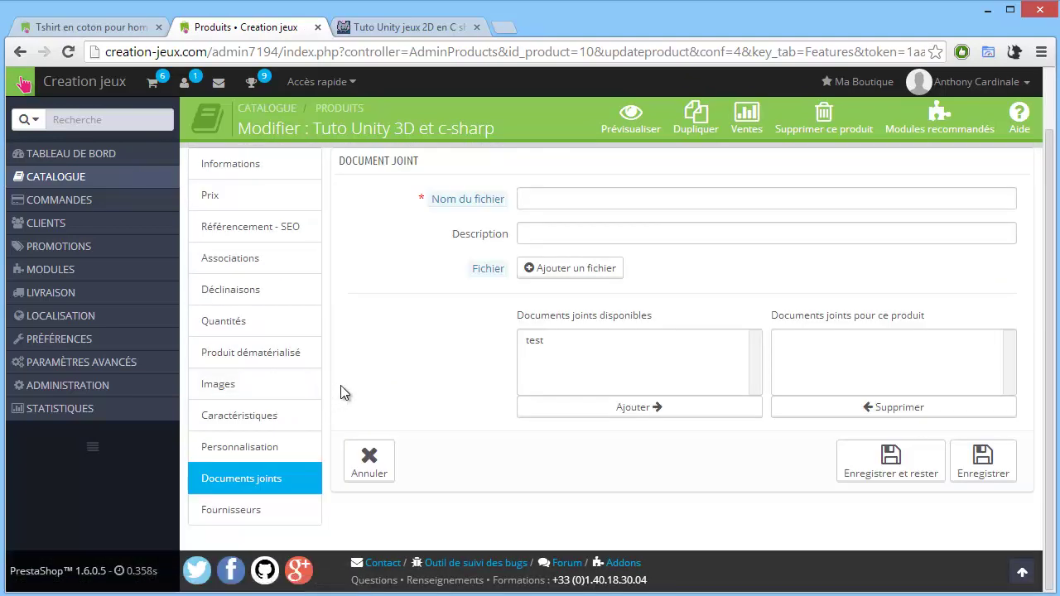
# Step: Save the product, return to the product list and close the Tuto Unity jeux 2D reference page
pyautogui.click(537, 340)
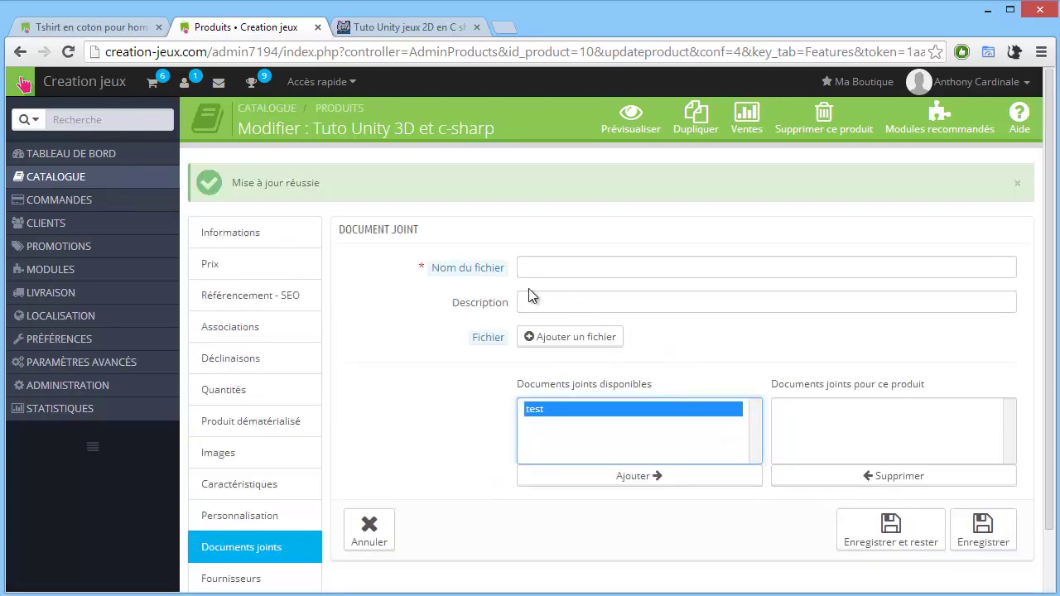
pyautogui.scroll(-1, 531, 296)
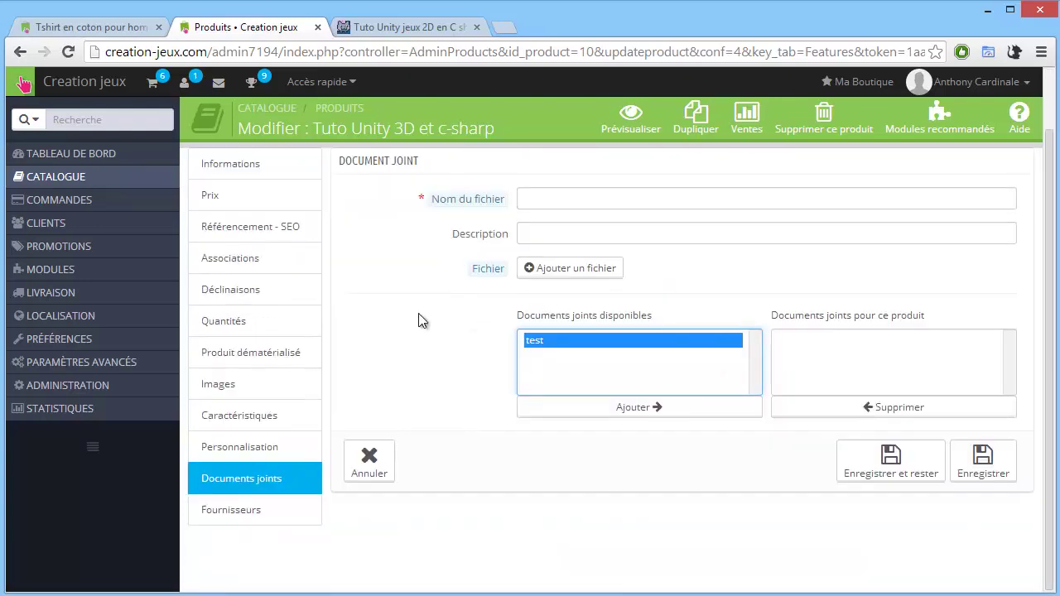
pyautogui.click(983, 472)
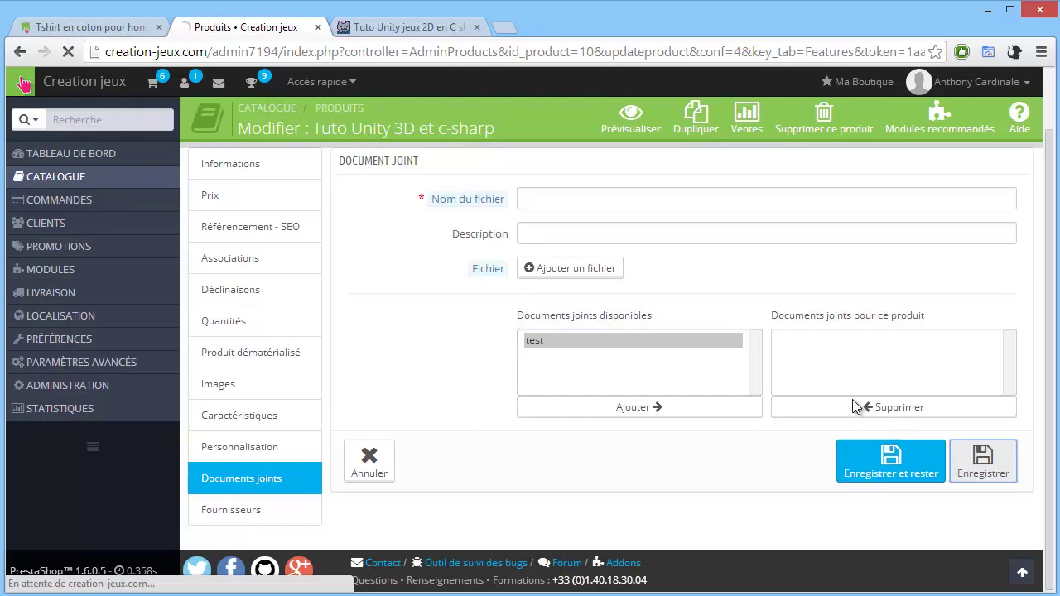
pyautogui.click(477, 27)
pyautogui.scroll(-2, 506, 352)
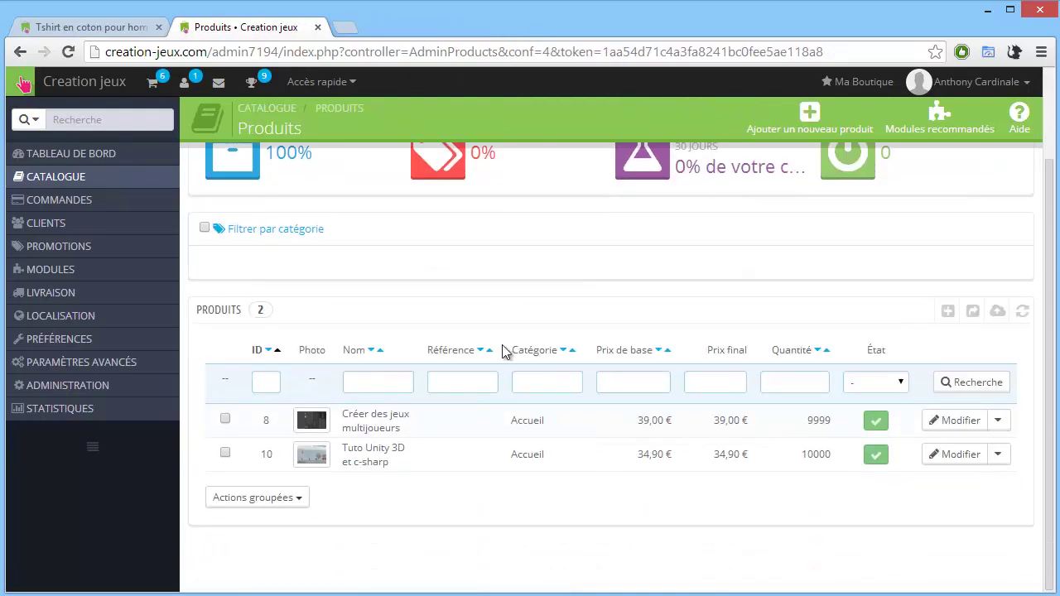
# Step: Go to the shop's public home page and open the Tuto Unity 3D et c-sharp product from its new products
pyautogui.click(111, 26)
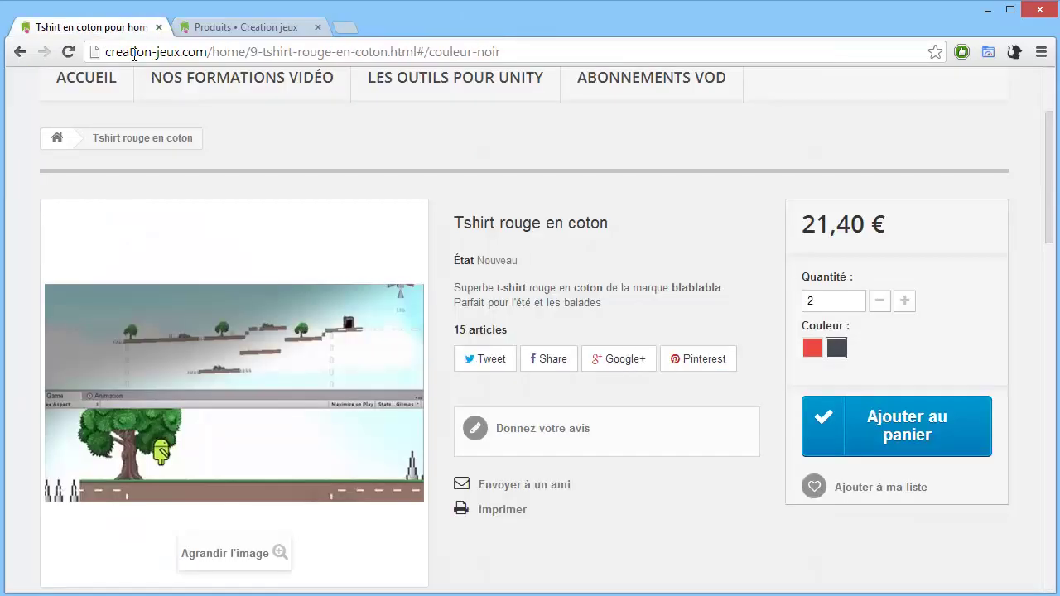
pyautogui.click(108, 85)
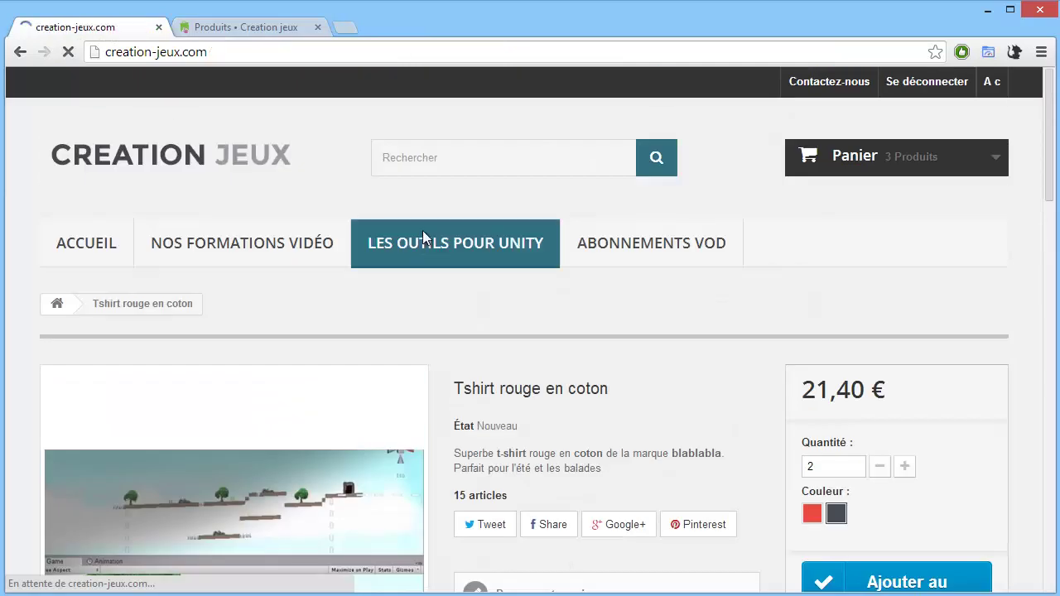
pyautogui.scroll(-6, 423, 248)
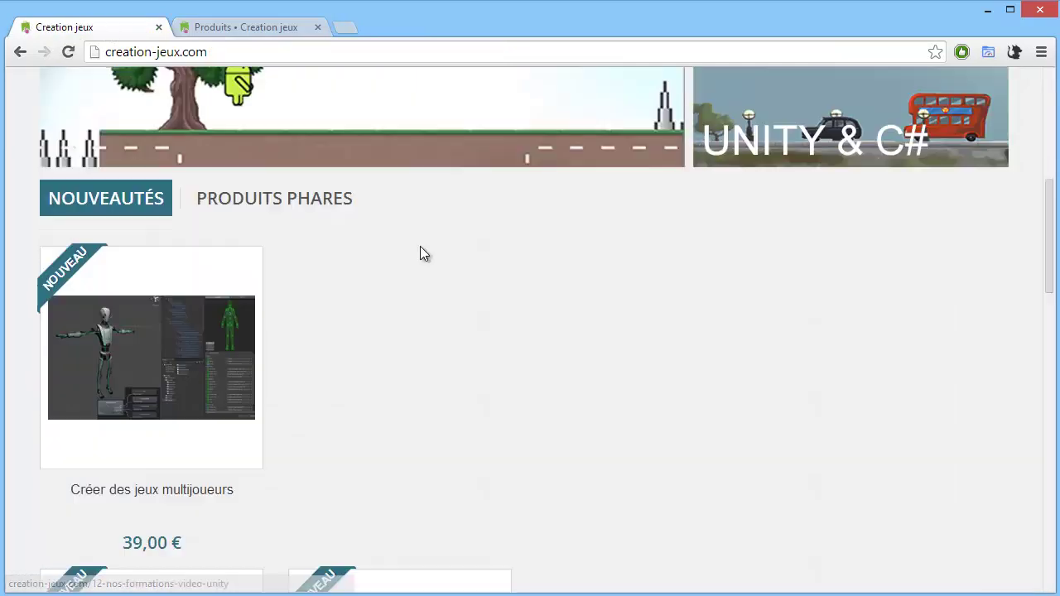
pyautogui.scroll(-1, 390, 253)
pyautogui.scroll(-1, 339, 228)
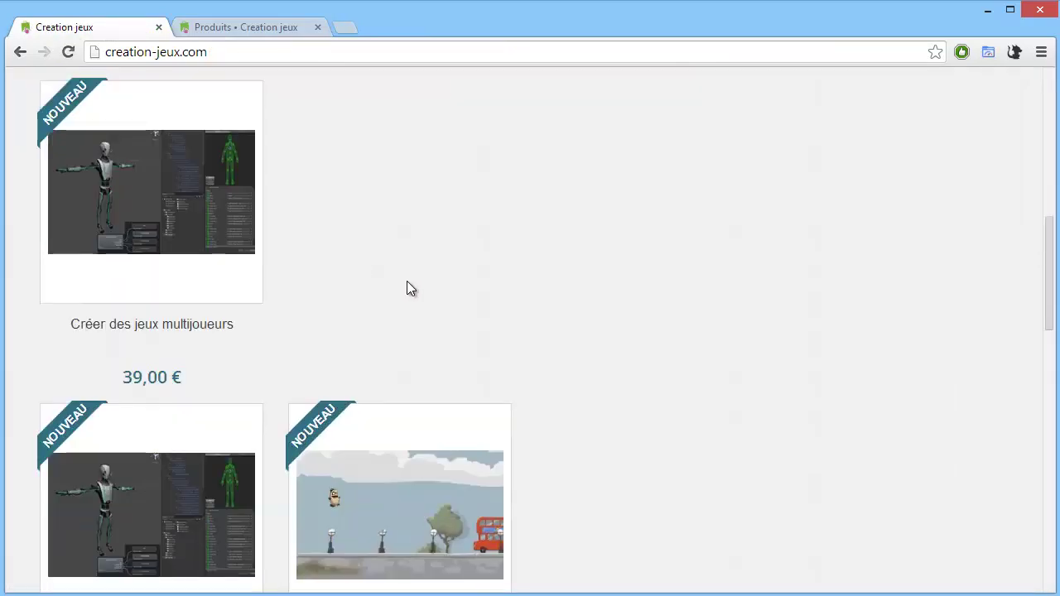
pyautogui.scroll(-2, 431, 294)
pyautogui.scroll(-1, 630, 252)
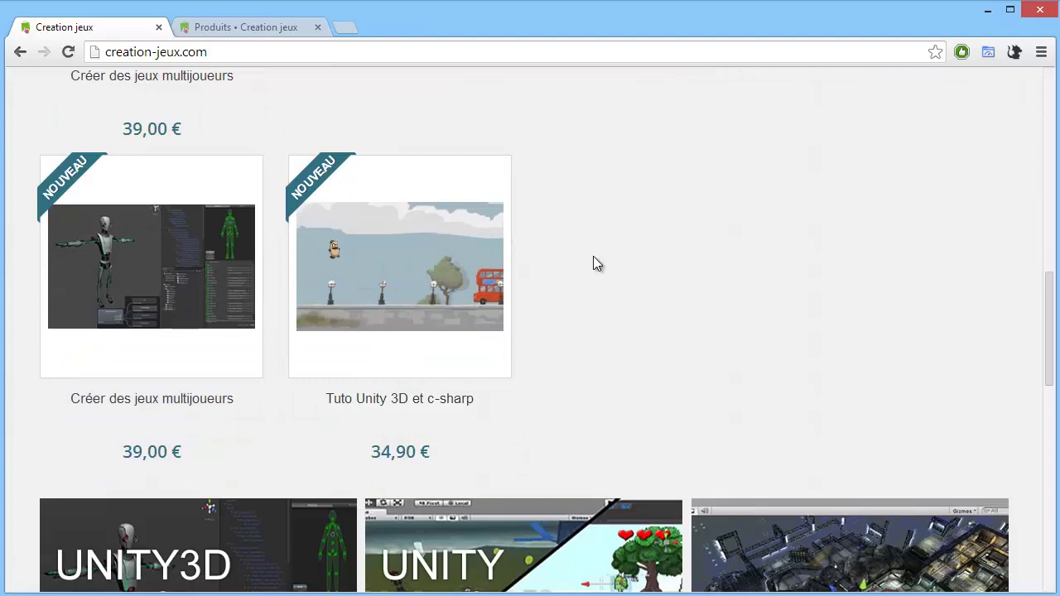
pyautogui.click(472, 261)
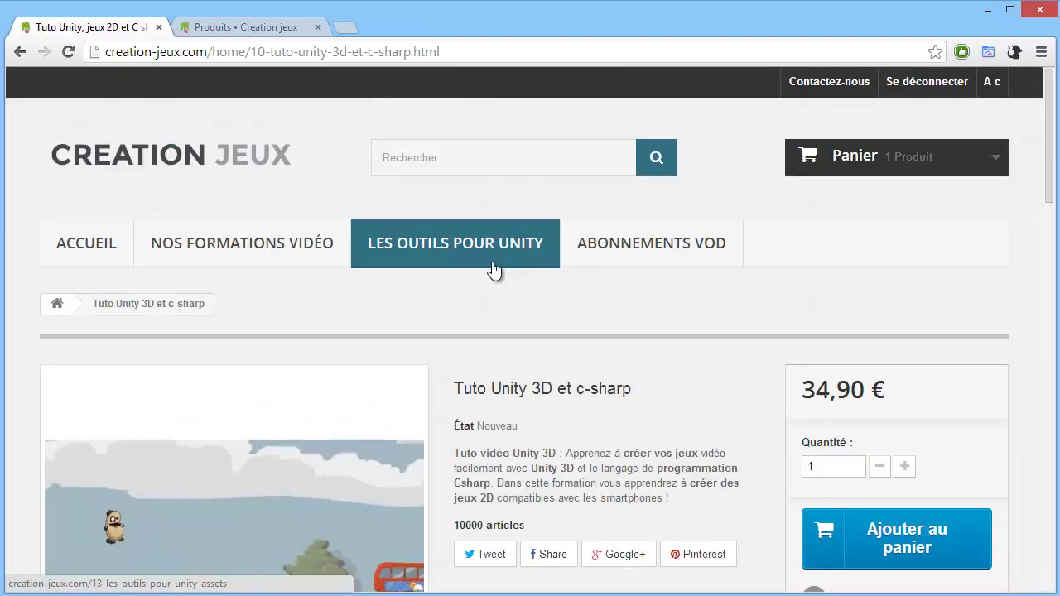
# Step: Check the product page's images by previewing each thumbnail and enlarging the main image, closing it again
pyautogui.scroll(-2, 493, 270)
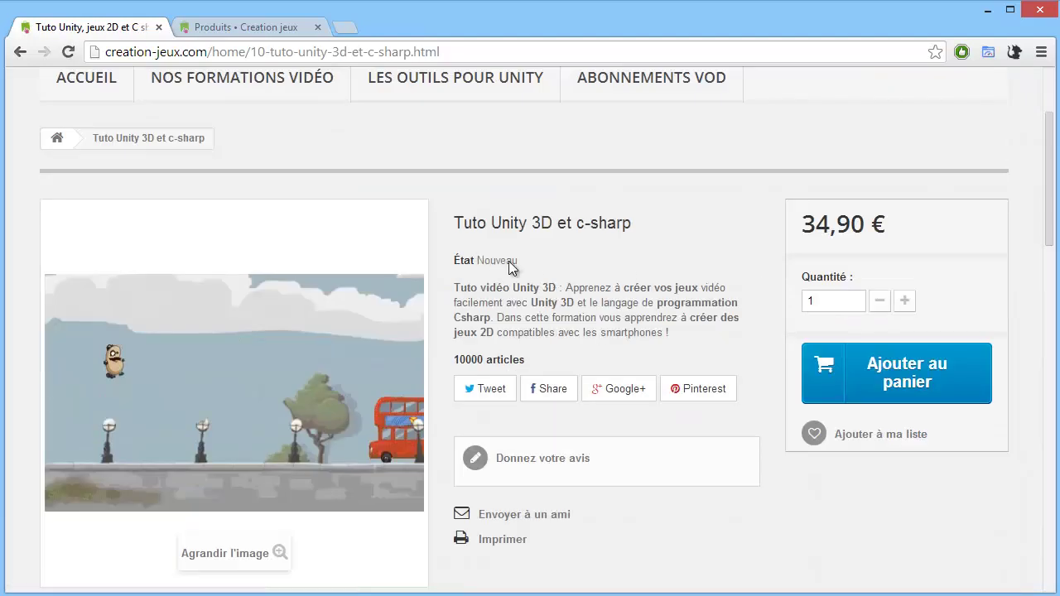
pyautogui.scroll(-1, 514, 265)
pyautogui.scroll(-2, 580, 303)
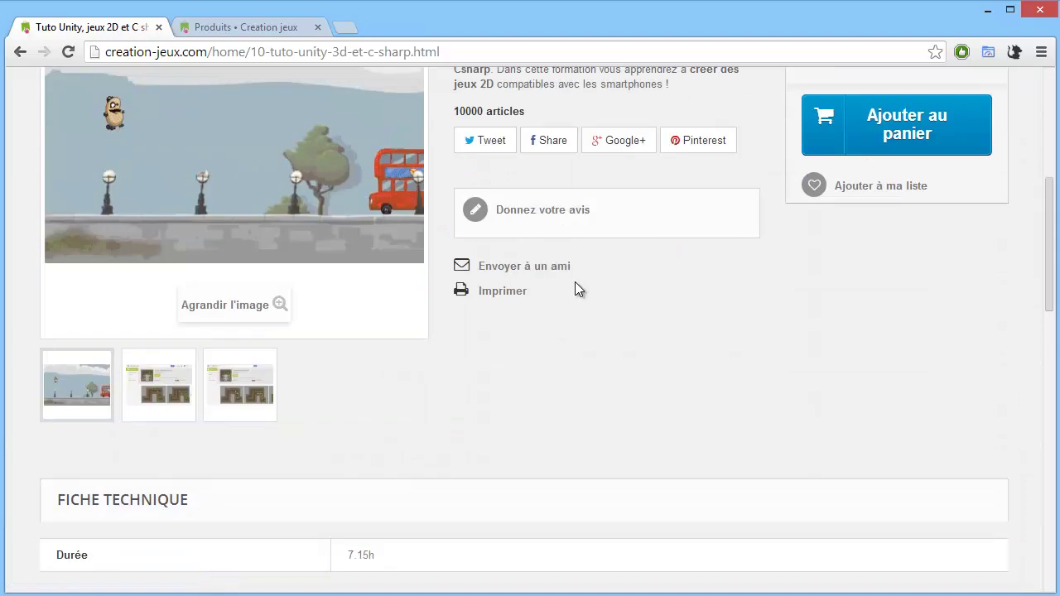
pyautogui.moveTo(196, 383)
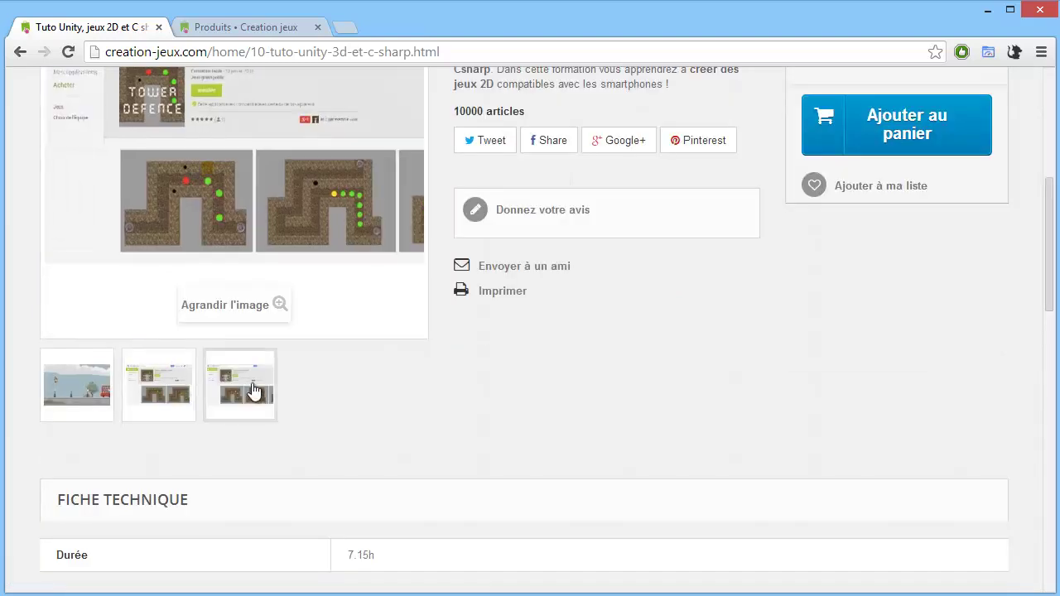
pyautogui.moveTo(91, 389)
pyautogui.click(246, 306)
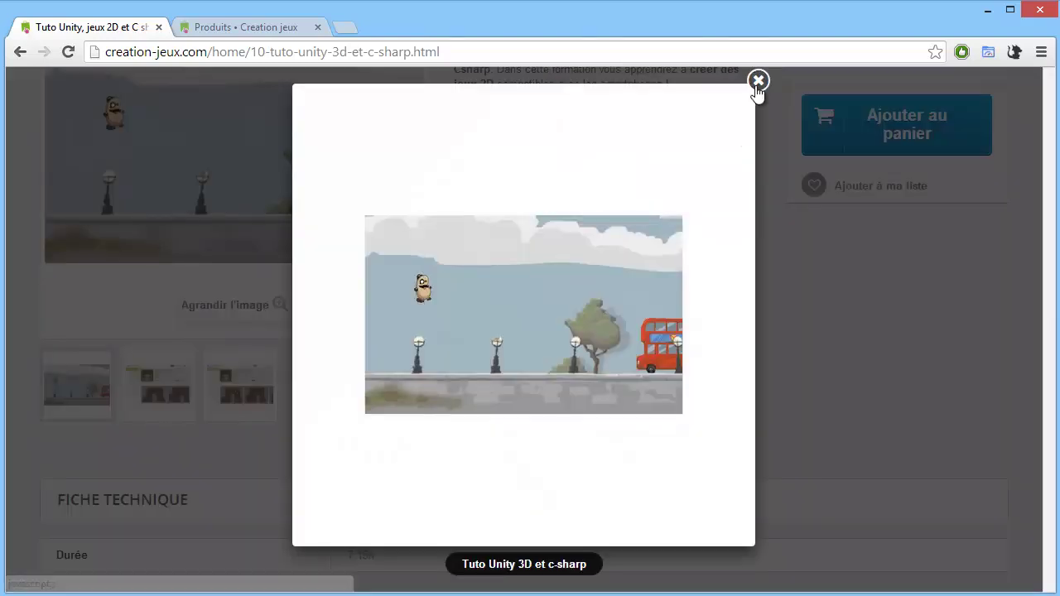
pyautogui.click(757, 83)
# Step: Read through the product's technical sheet, full description and course summary on its public page
pyautogui.scroll(-8, 693, 259)
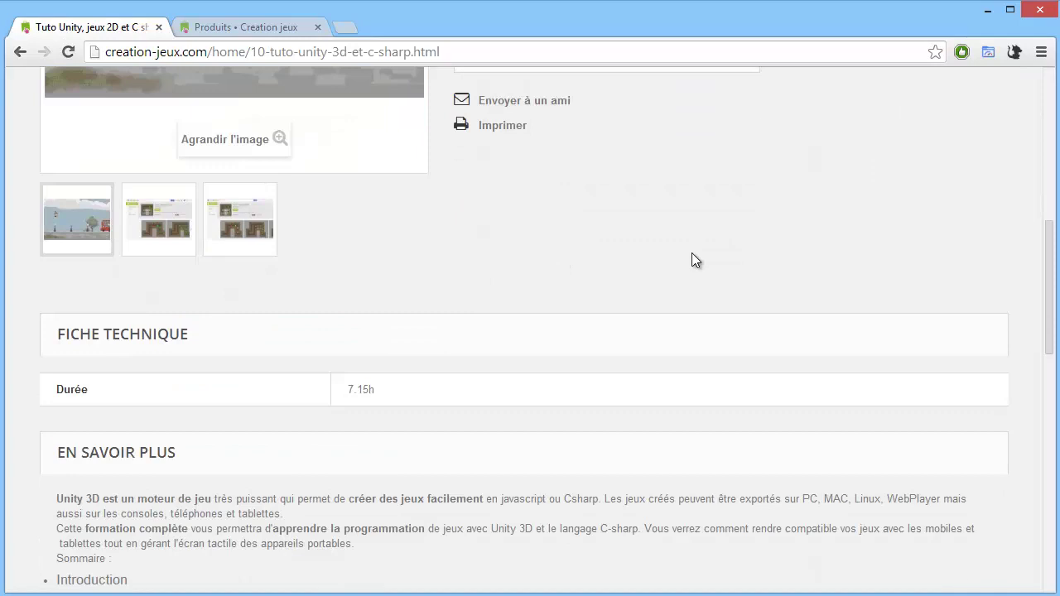
pyautogui.scroll(-3, 648, 263)
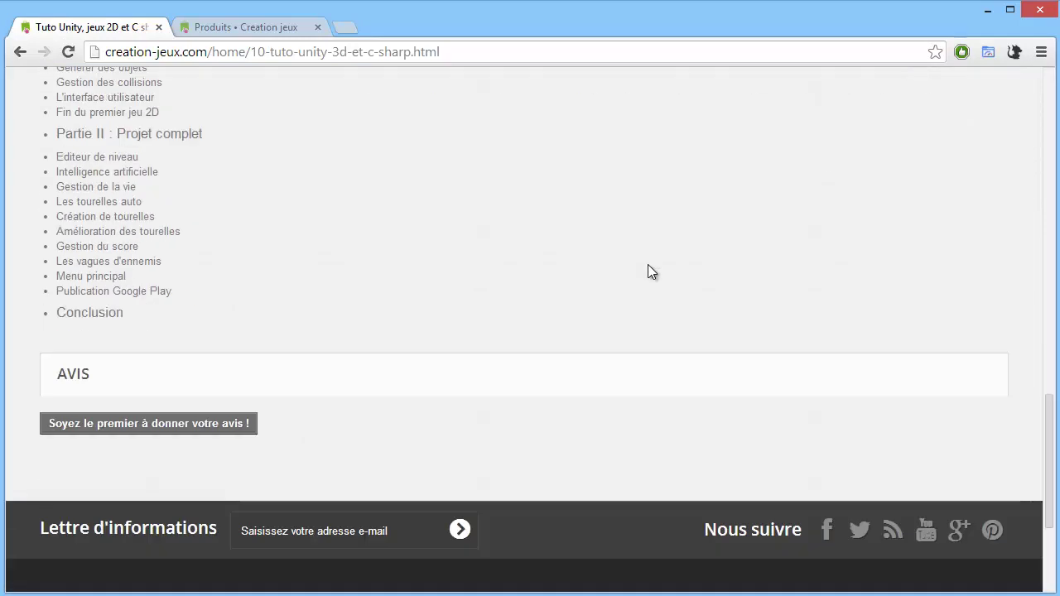
pyautogui.scroll(15, 648, 265)
pyautogui.scroll(1, 668, 257)
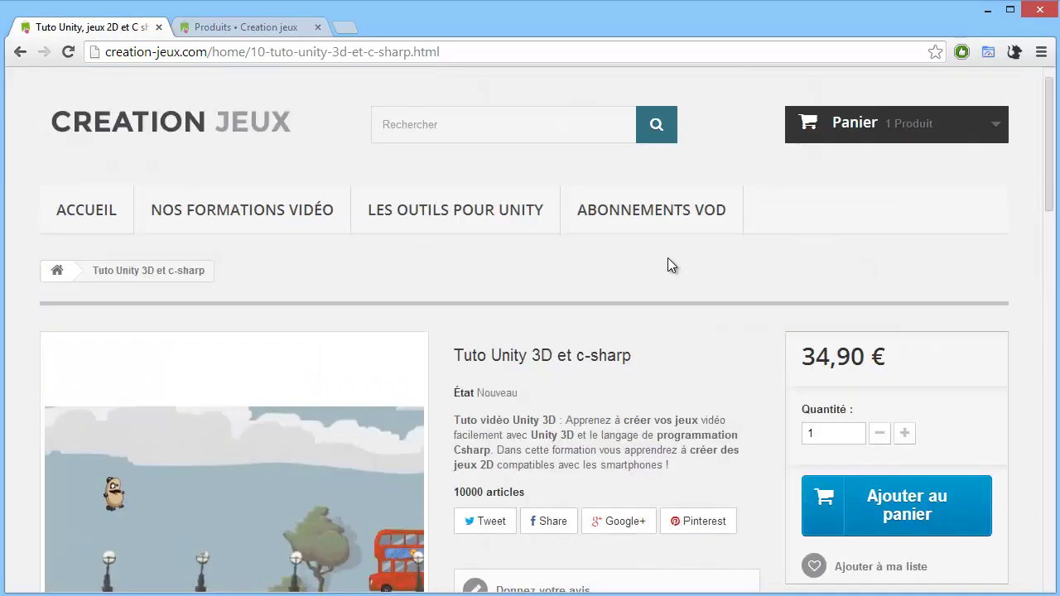
# Step: Add the Tuto Unity 3D et c-sharp product to the wishlist and dismiss the message
pyautogui.scroll(-1, 668, 259)
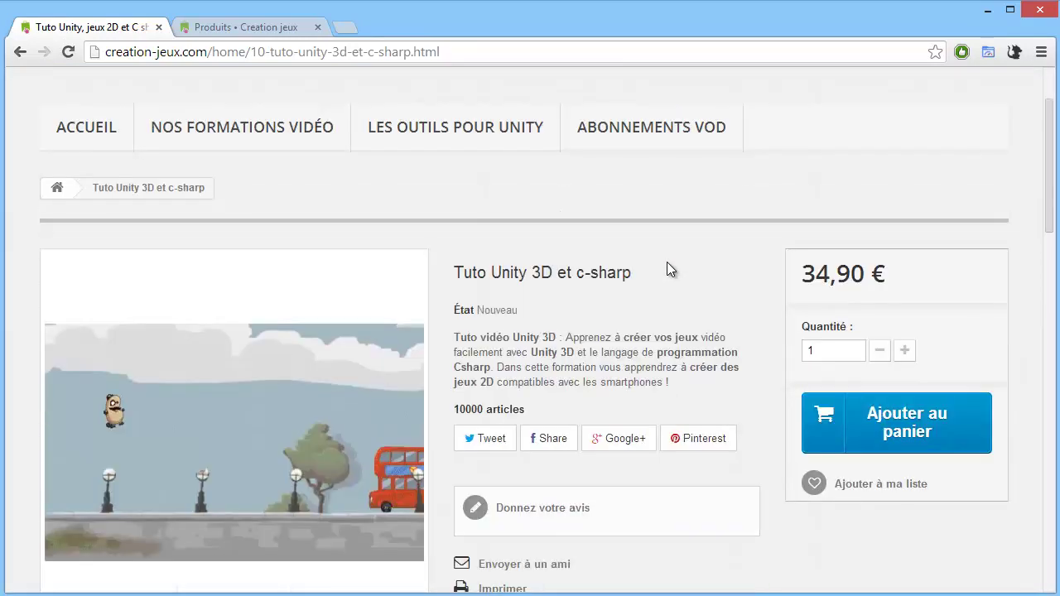
pyautogui.scroll(-2, 668, 264)
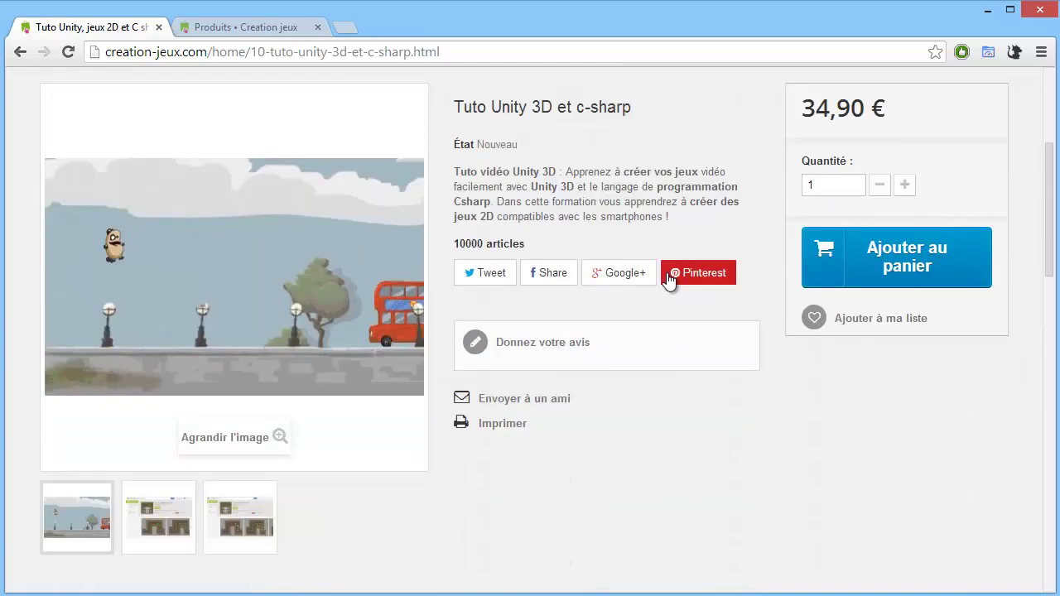
pyautogui.scroll(-1, 704, 324)
pyautogui.scroll(1, 775, 430)
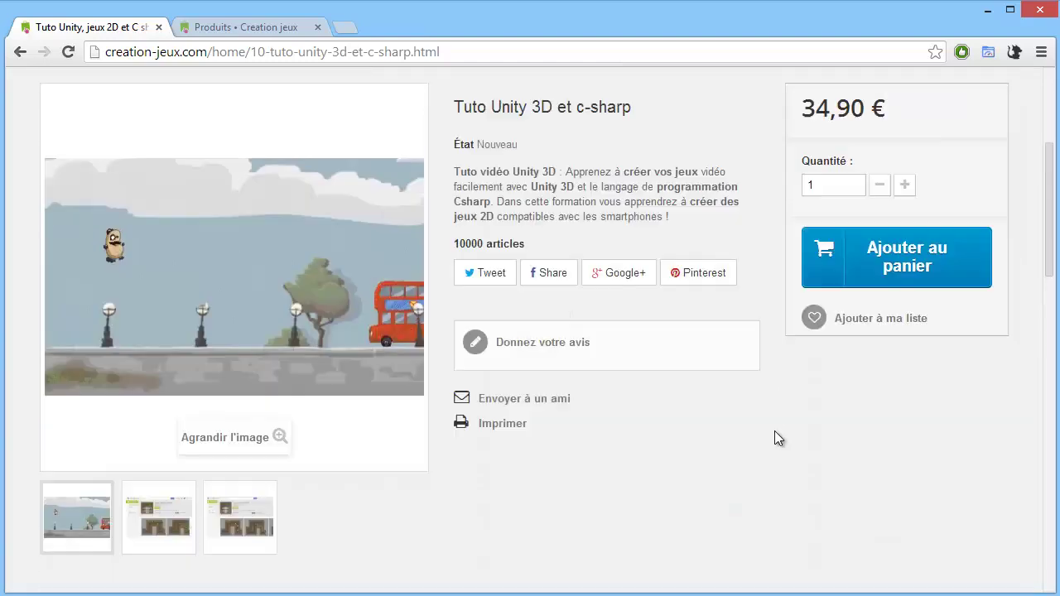
pyautogui.scroll(1, 781, 464)
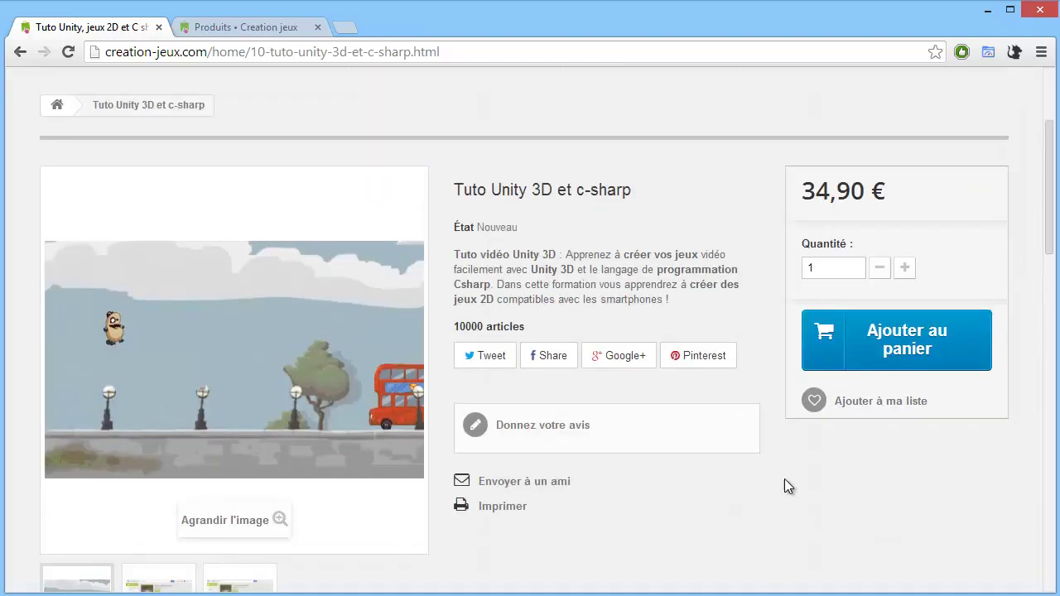
pyautogui.click(821, 408)
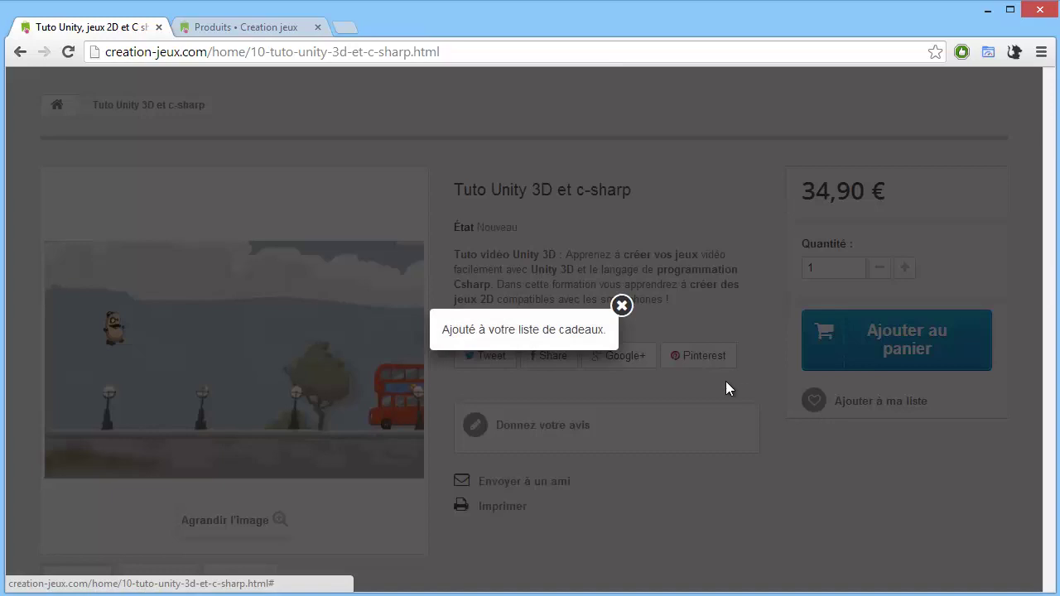
pyautogui.click(621, 308)
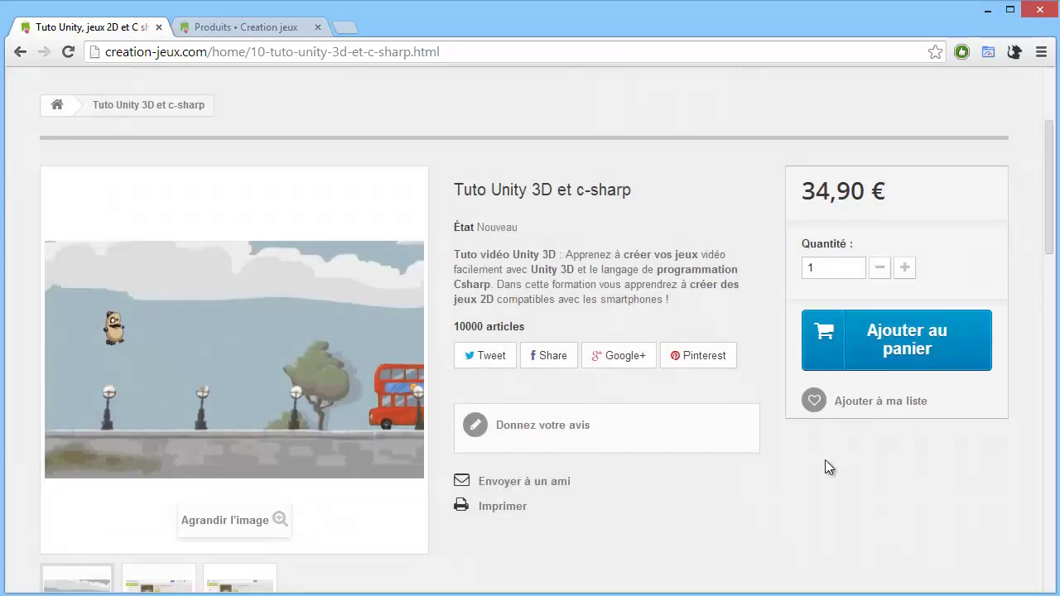
# Step: Review the public product page again, from its page address and header to the technical sheet
pyautogui.scroll(1, 820, 464)
pyautogui.scroll(-1, 792, 472)
pyautogui.scroll(2, 792, 473)
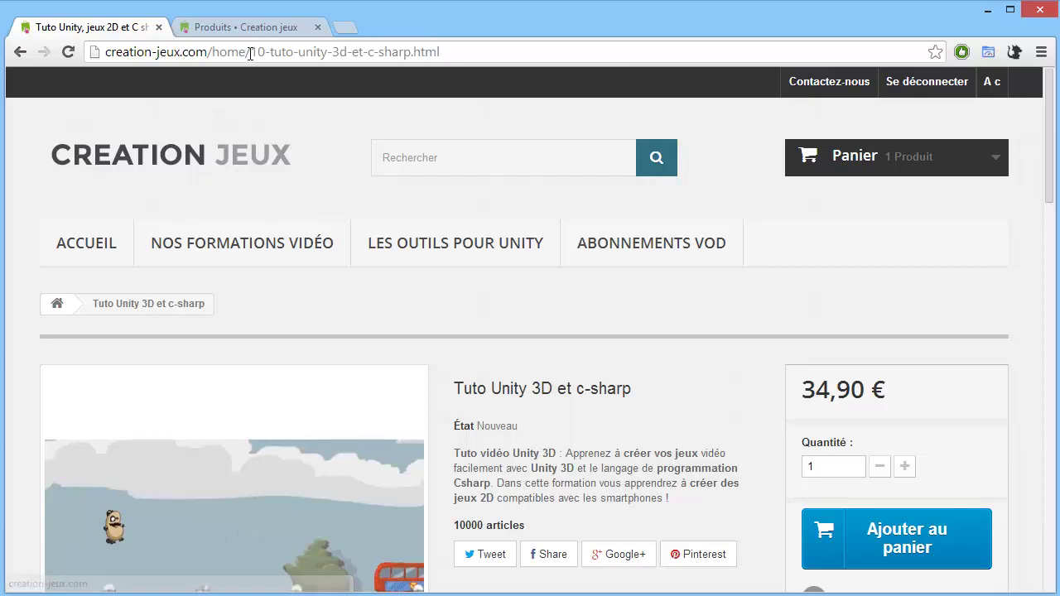
pyautogui.scroll(-2, 489, 343)
pyautogui.scroll(-1, 504, 327)
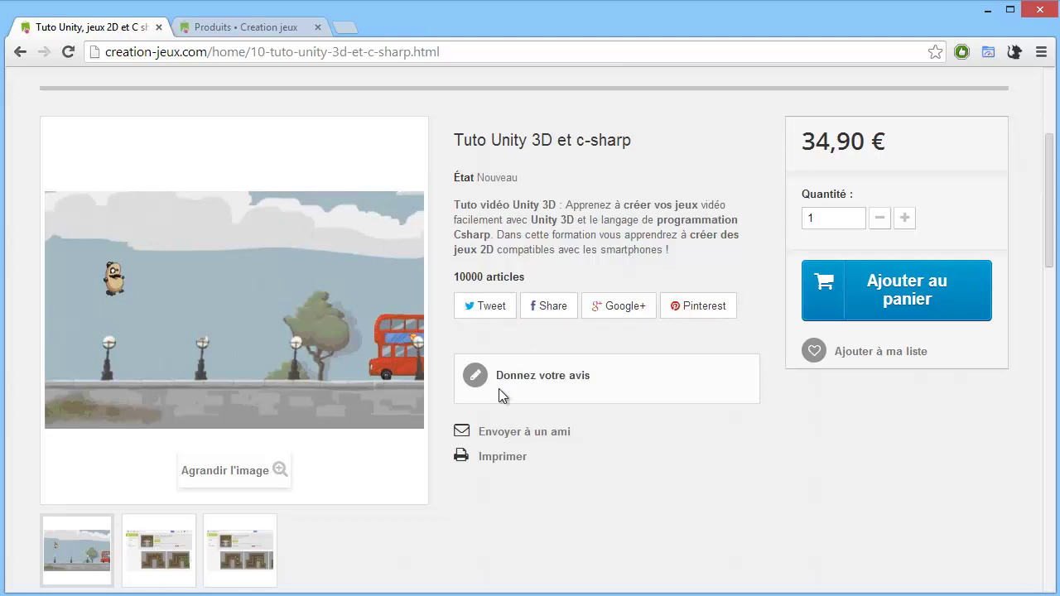
pyautogui.scroll(-2, 503, 383)
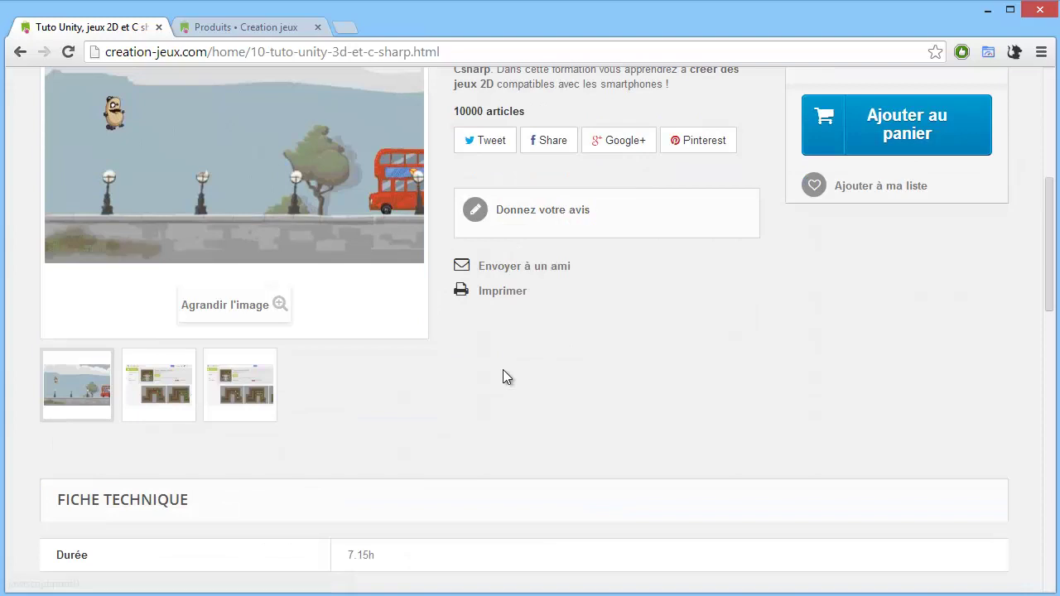
pyautogui.scroll(3, 503, 370)
pyautogui.scroll(2, 508, 362)
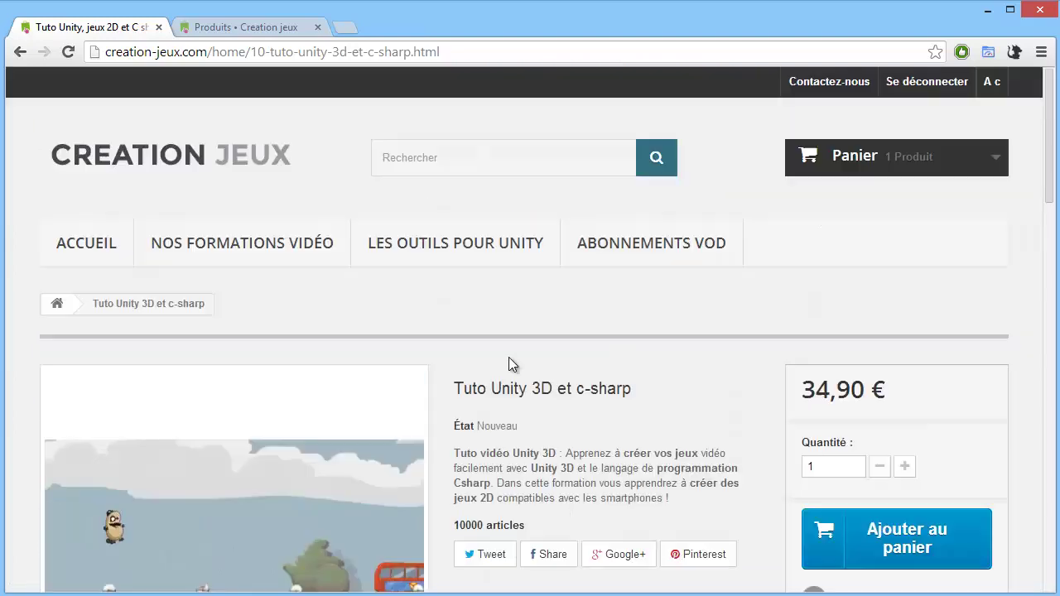
# Step: Return to the shop's home page and examine its banners, new products and information blocks
pyautogui.click(172, 165)
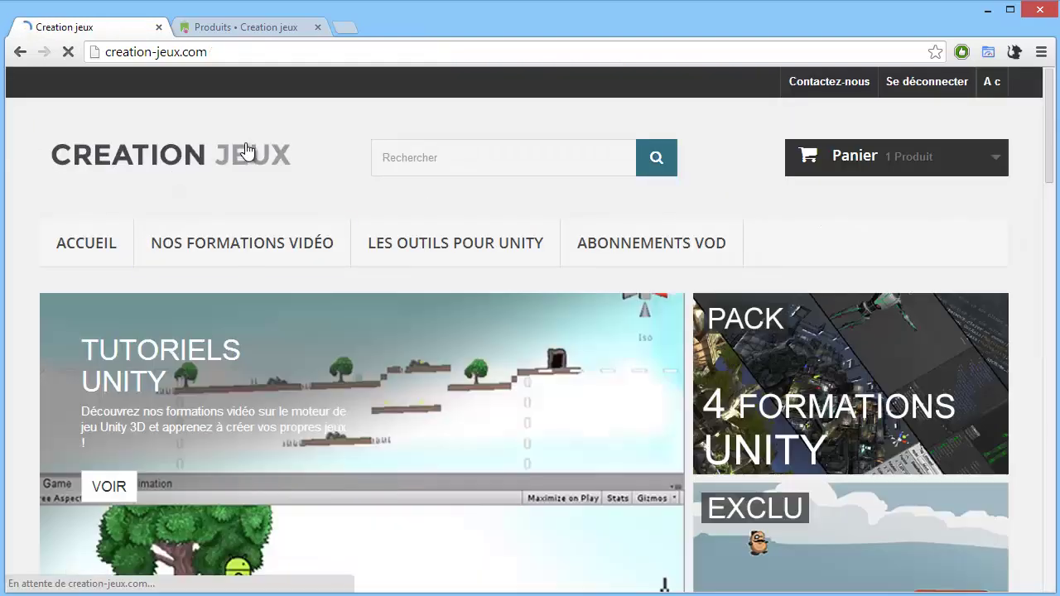
pyautogui.scroll(-2, 302, 290)
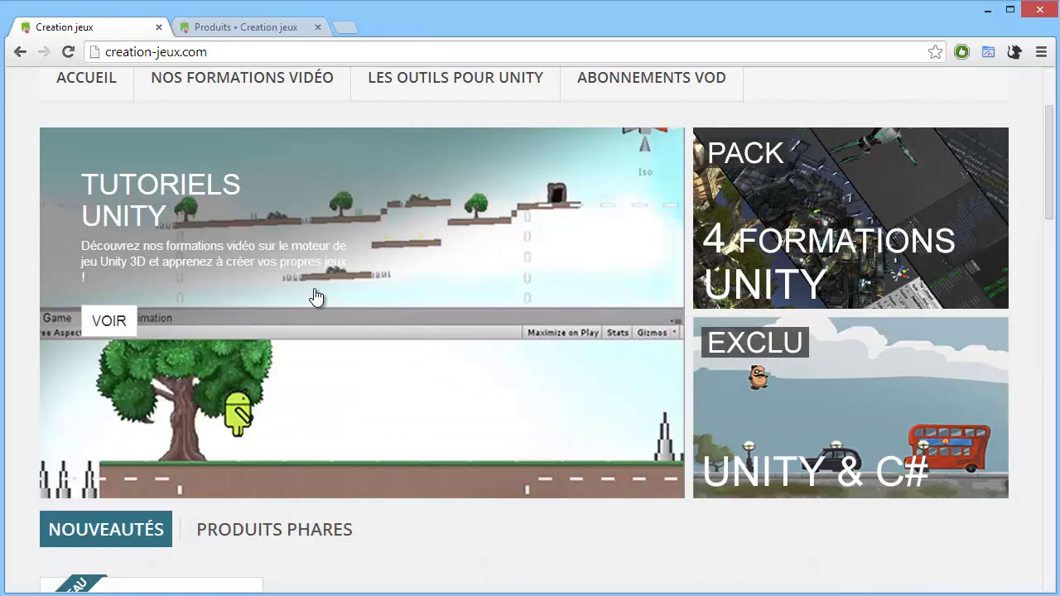
pyautogui.scroll(-8, 368, 362)
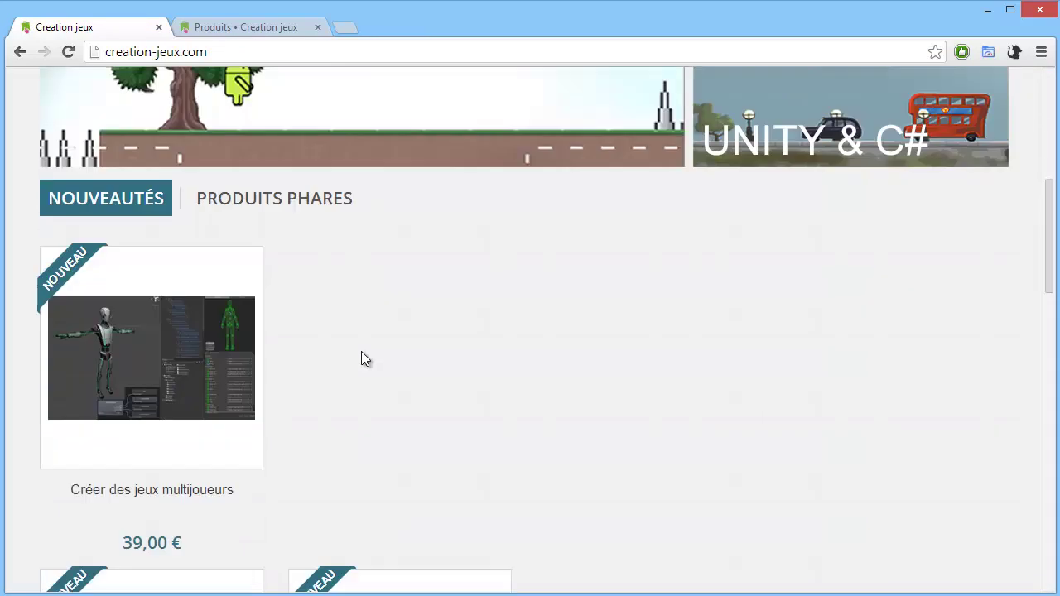
pyautogui.scroll(-8, 365, 360)
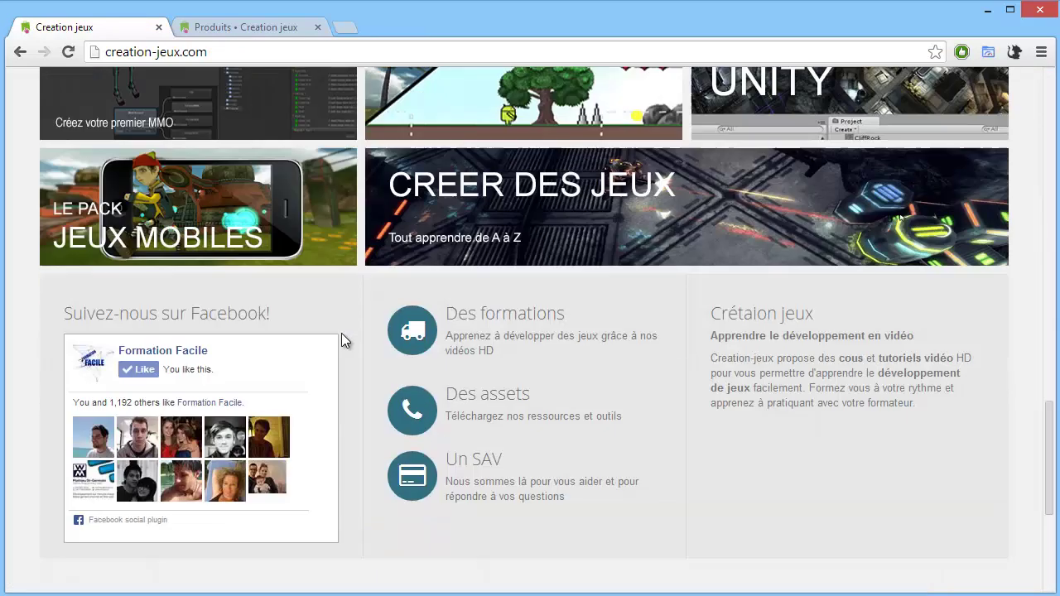
pyautogui.scroll(8, 485, 262)
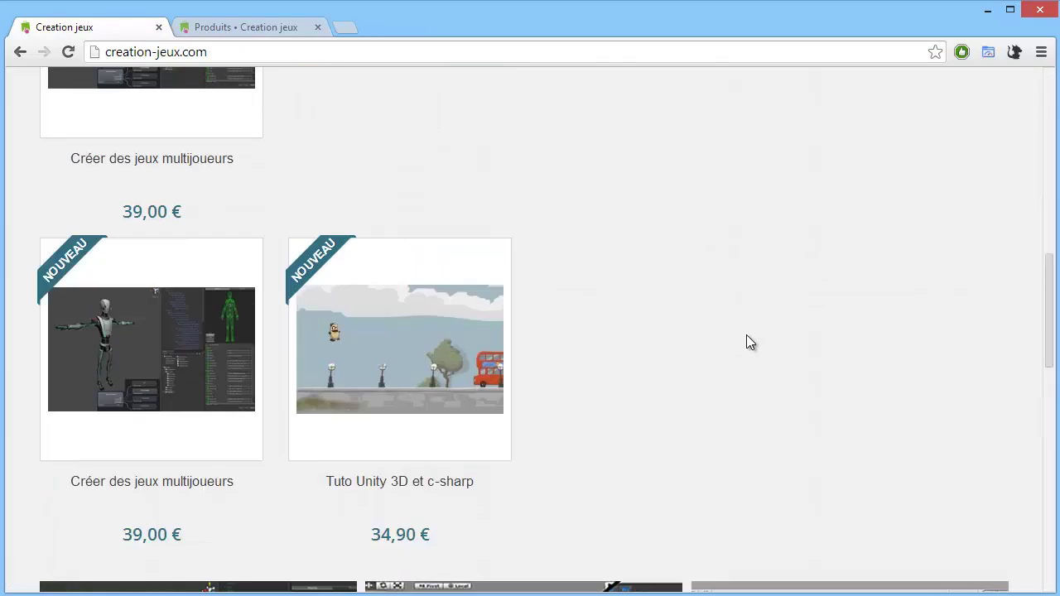
pyautogui.scroll(5, 752, 339)
pyautogui.scroll(2, 748, 345)
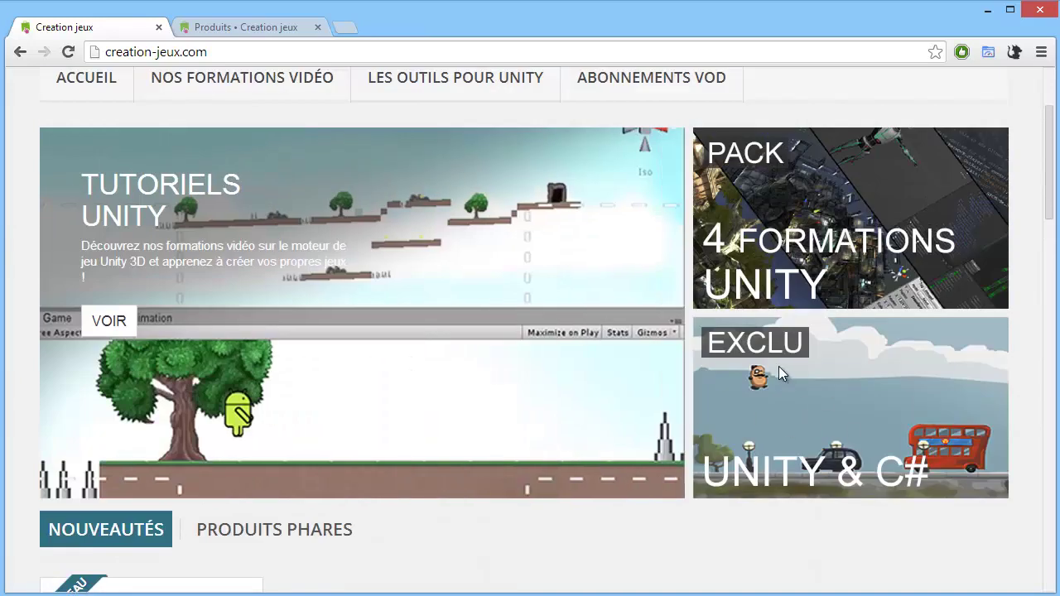
pyautogui.scroll(-3, 791, 340)
pyautogui.scroll(2, 798, 362)
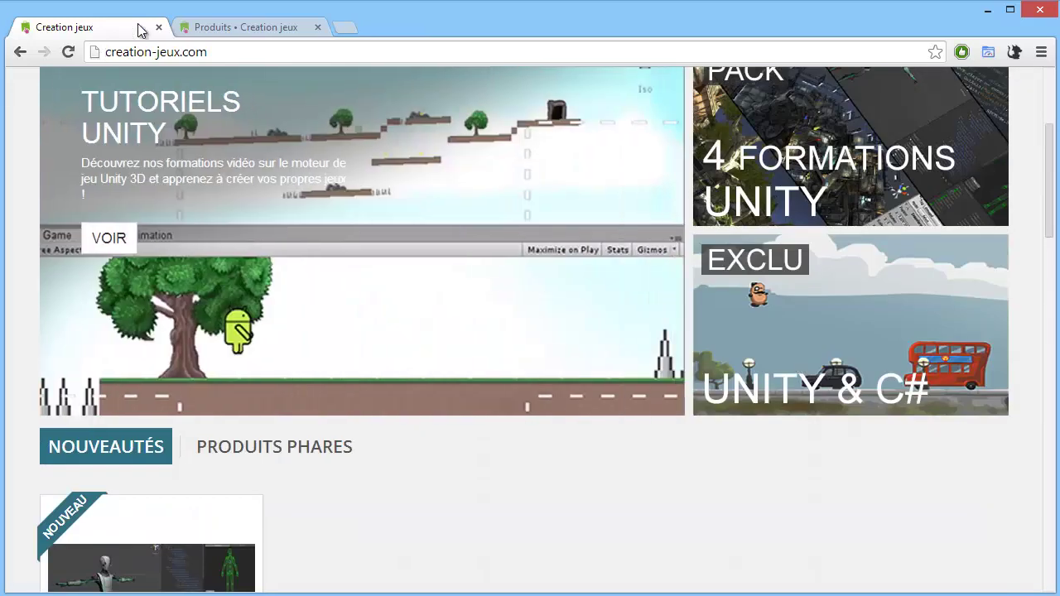
# Step: Switch back to the shop's back office and open the list of modules
pyautogui.click(230, 28)
pyautogui.moveTo(72, 234)
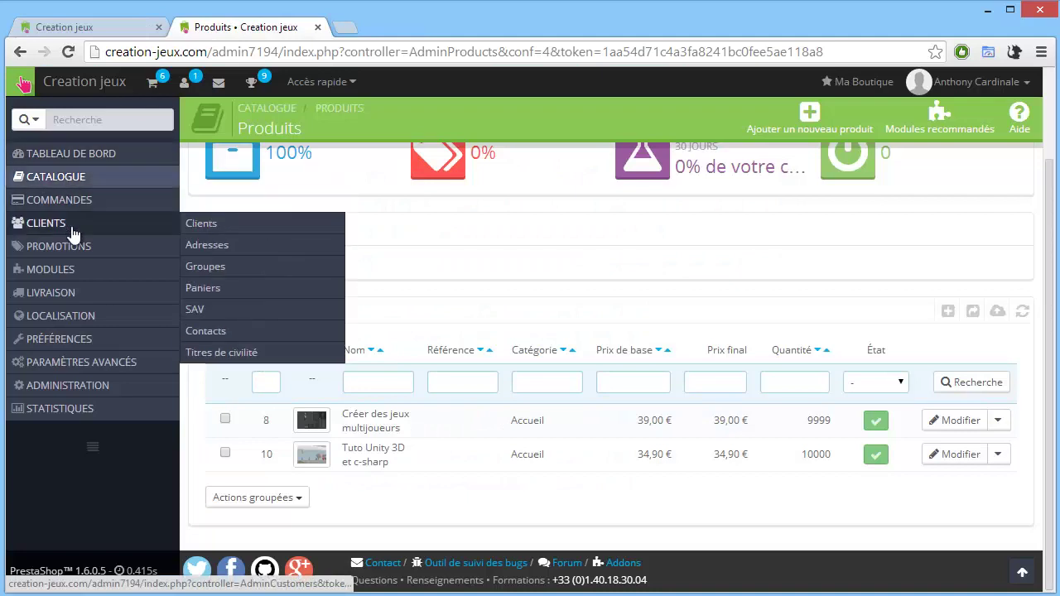
pyautogui.moveTo(118, 276)
pyautogui.click(192, 271)
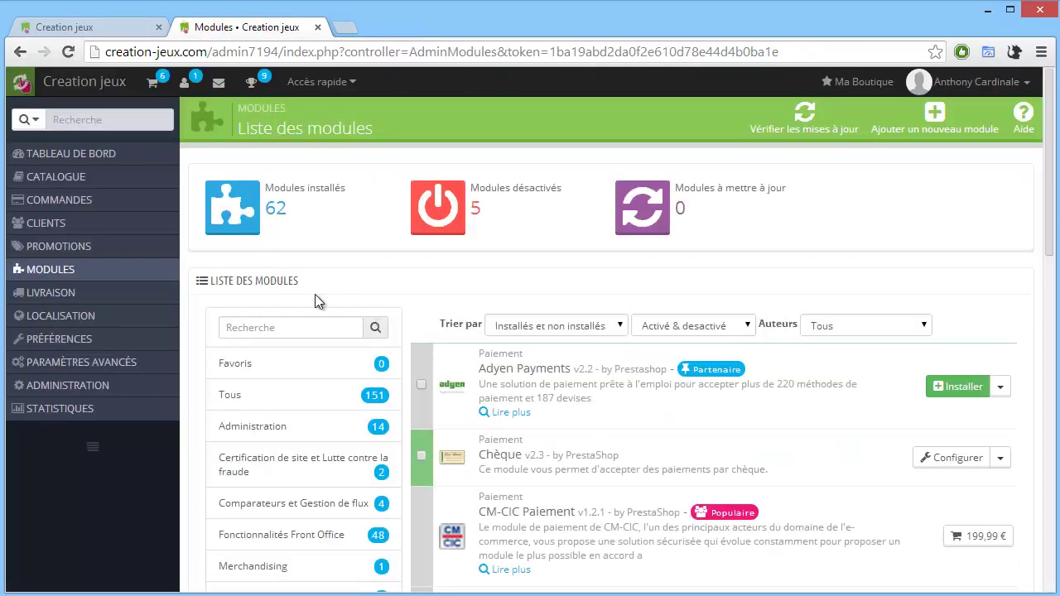
pyautogui.click(112, 32)
pyautogui.click(189, 27)
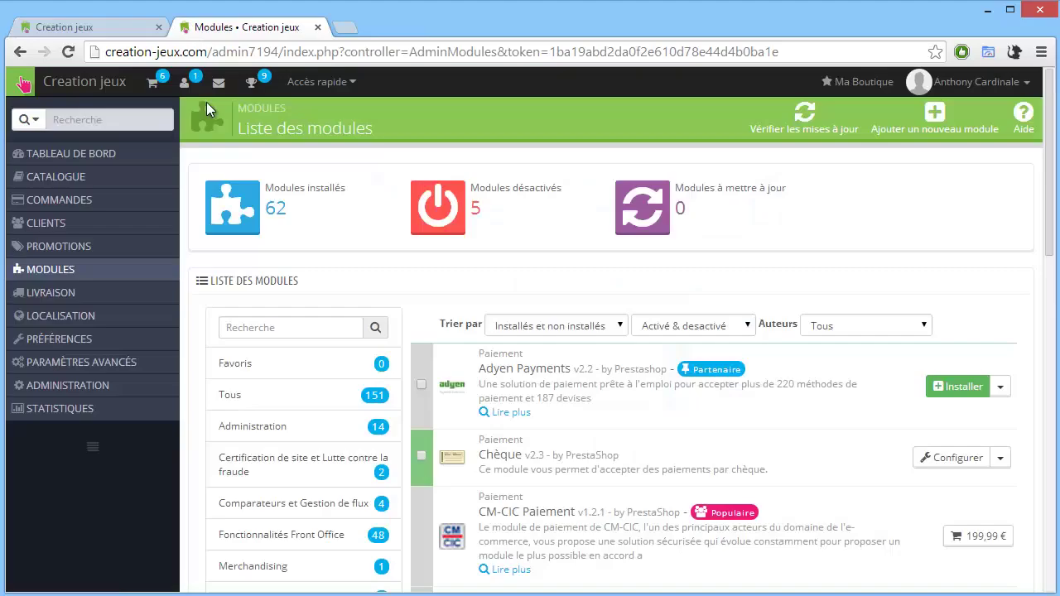
# Step: Search the modules for "configura" and open the configuration of the Configurateur de thème module
pyautogui.write('configu')
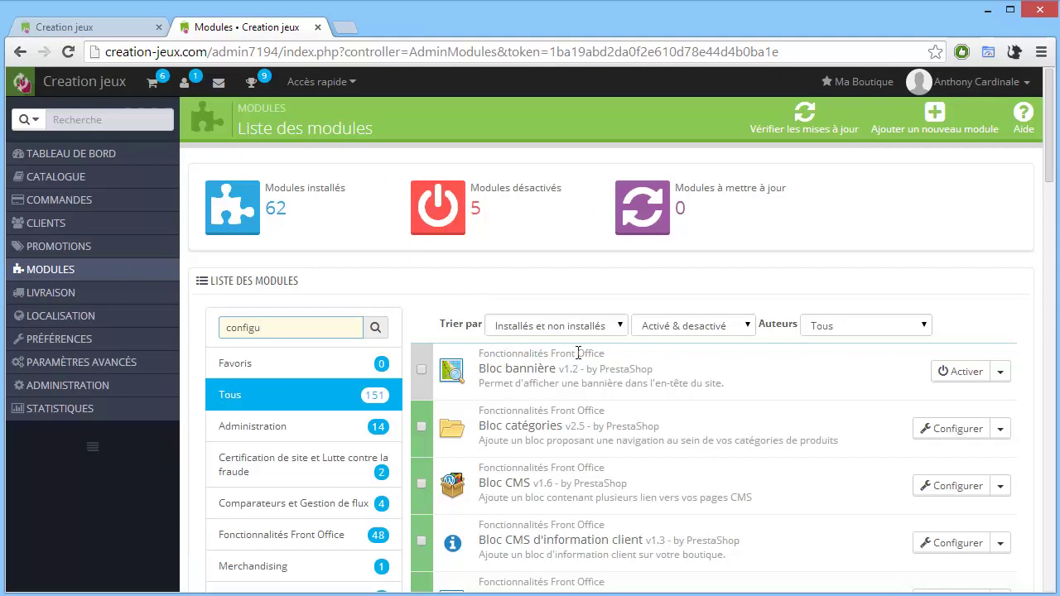
pyautogui.scroll(-2, 583, 368)
pyautogui.write('ra')
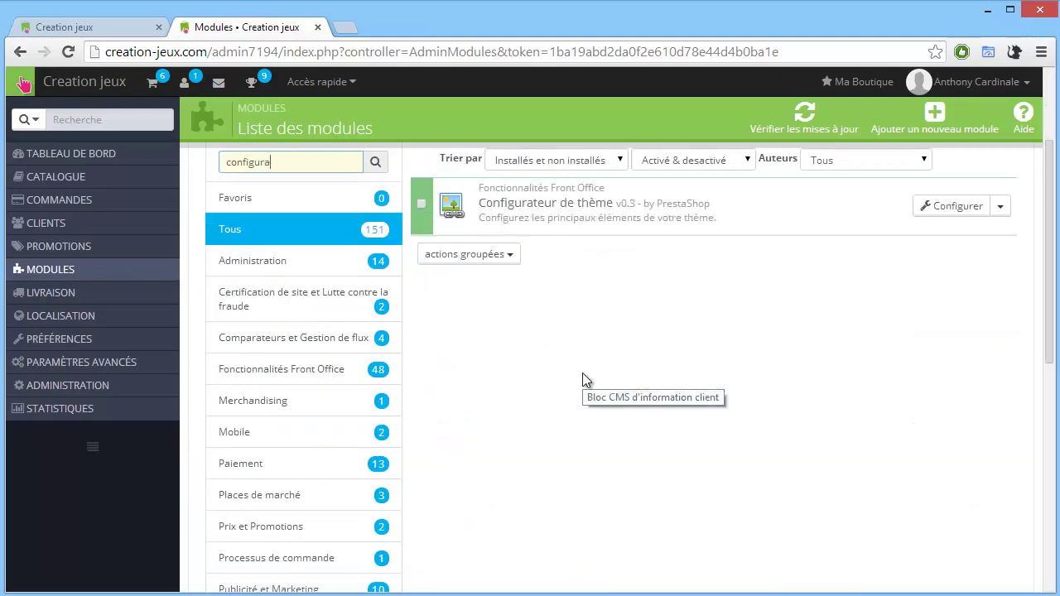
pyautogui.click(928, 214)
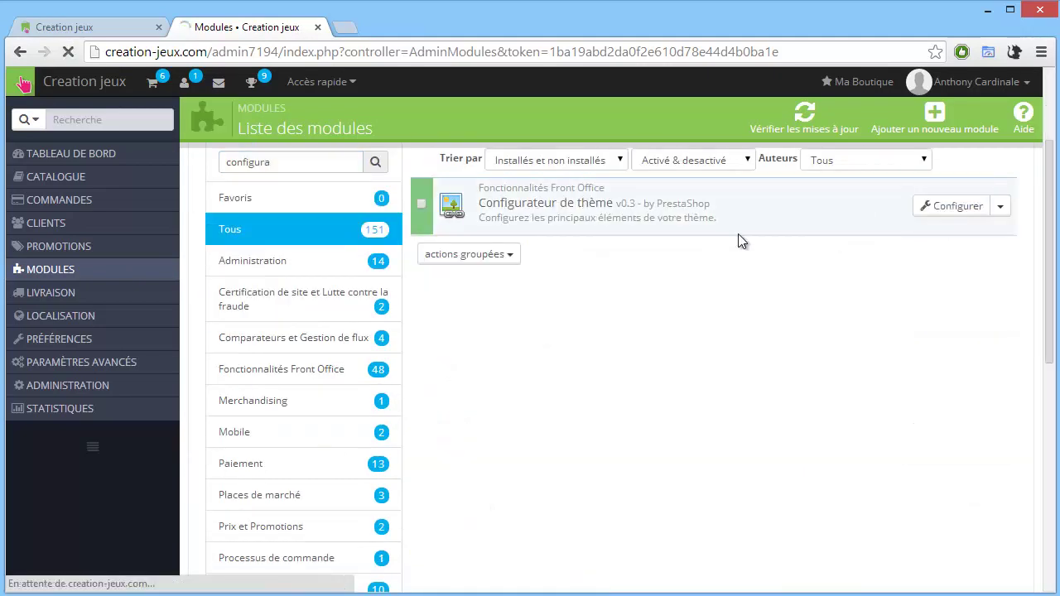
# Step: Open banner 07, "Exclu Unity & C#", for editing in the theme configurator
pyautogui.scroll(-7, 705, 256)
pyautogui.scroll(-6, 682, 300)
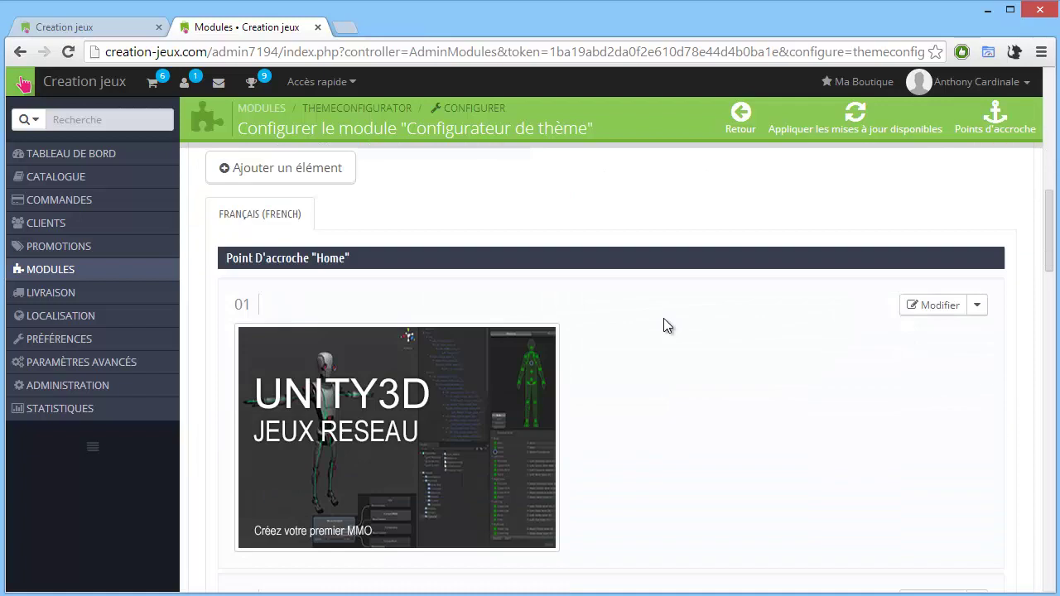
pyautogui.scroll(-12, 557, 385)
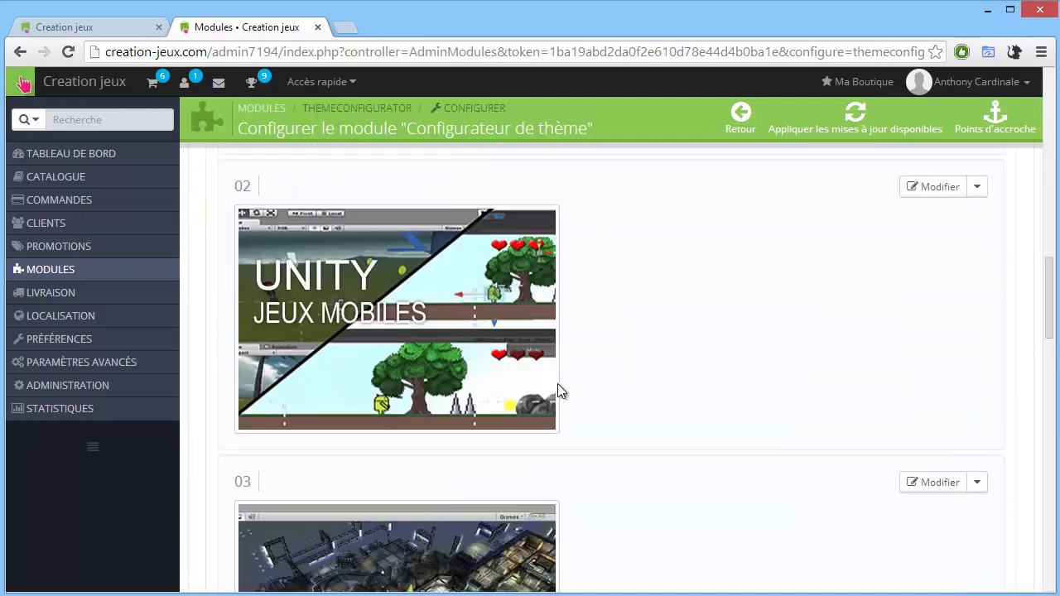
pyautogui.scroll(-3, 578, 389)
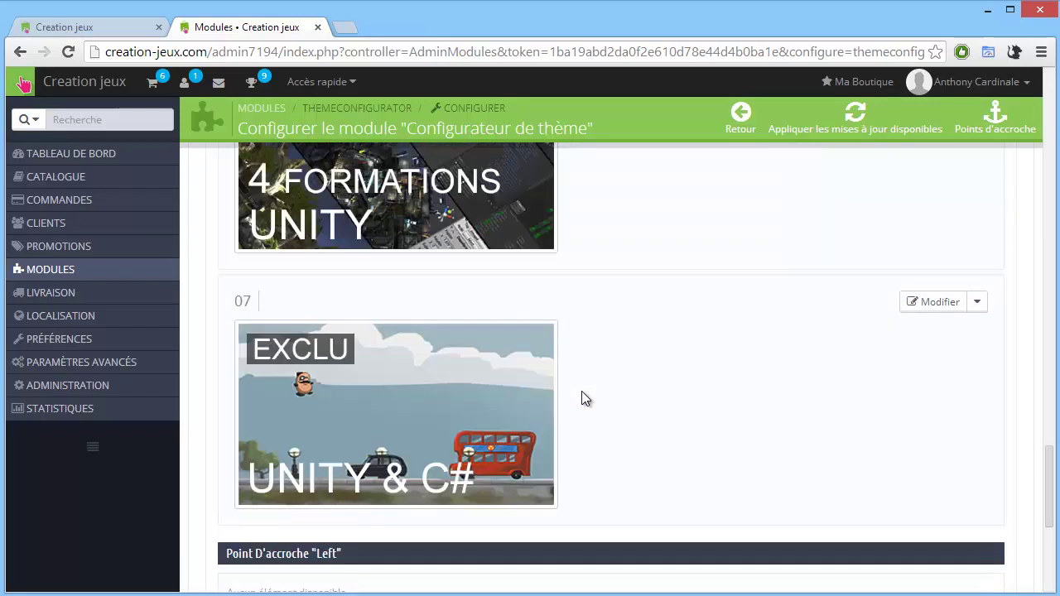
pyautogui.click(915, 303)
pyautogui.scroll(-2, 579, 336)
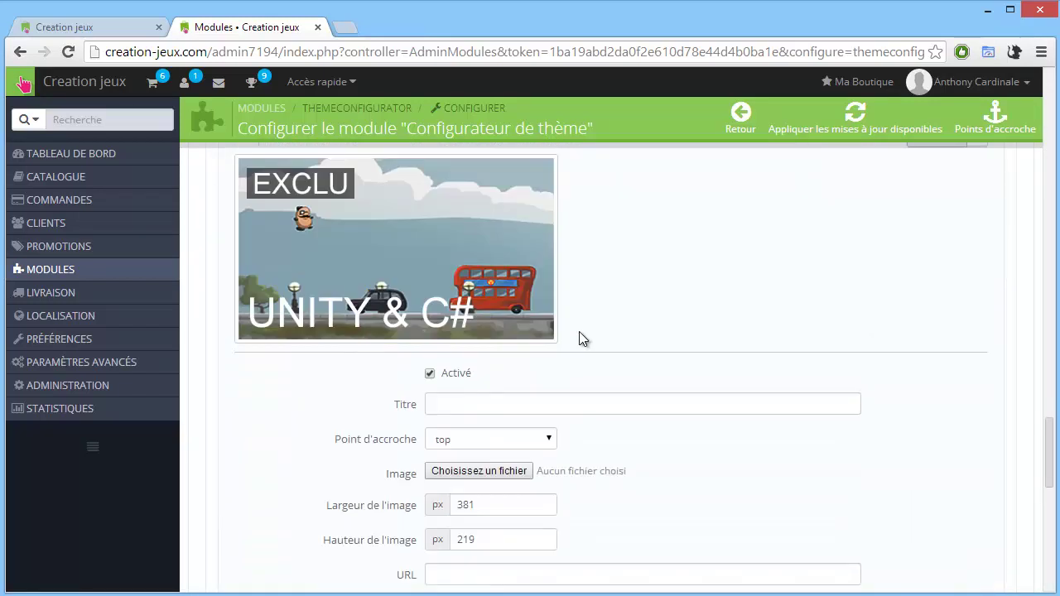
# Step: Open the Tuto Unity 3D et c-sharp product from the public home page and copy its page address
pyautogui.click(119, 28)
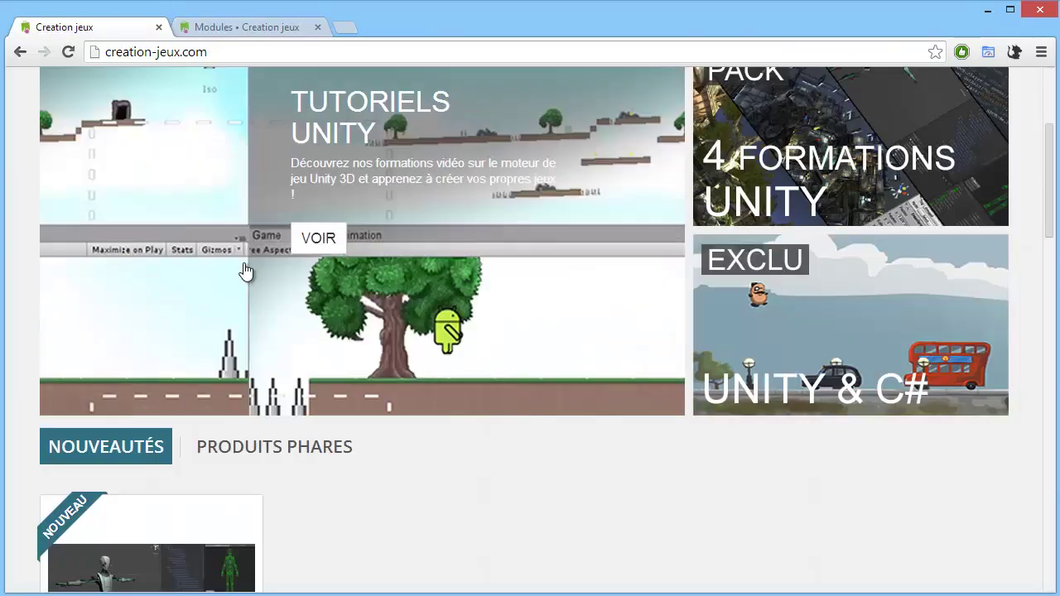
pyautogui.scroll(-5, 246, 272)
pyautogui.click(371, 462)
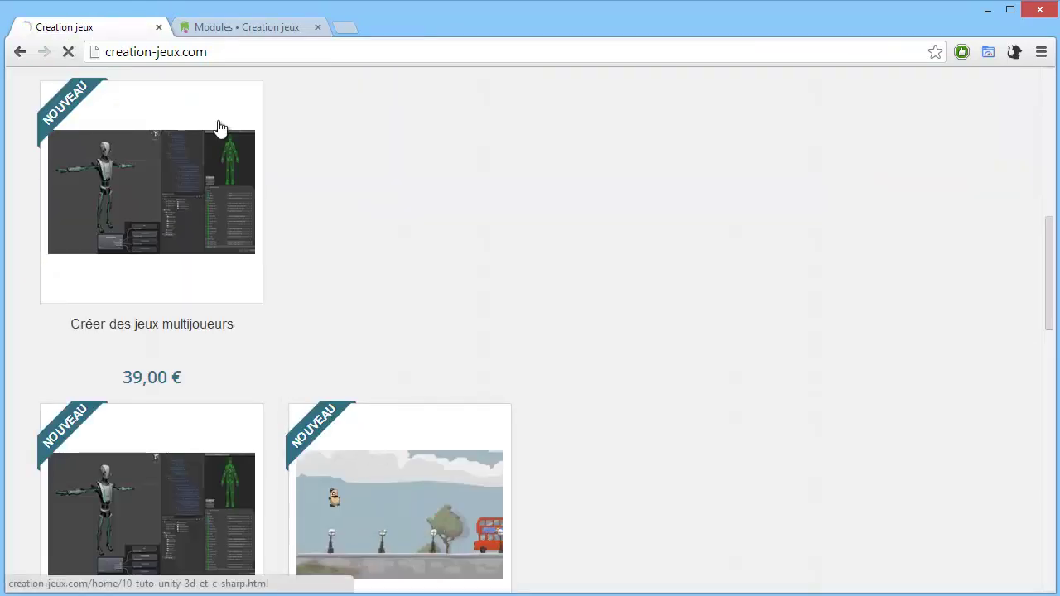
pyautogui.click(357, 55)
pyautogui.hotkey('ctrl', 'c')
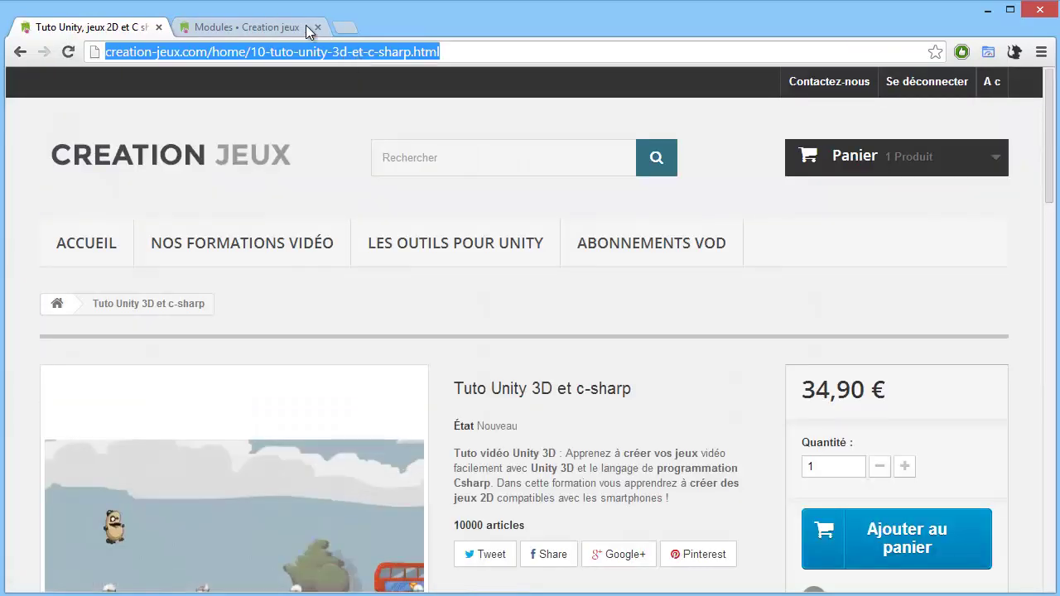
pyautogui.click(236, 25)
pyautogui.scroll(-1, 497, 324)
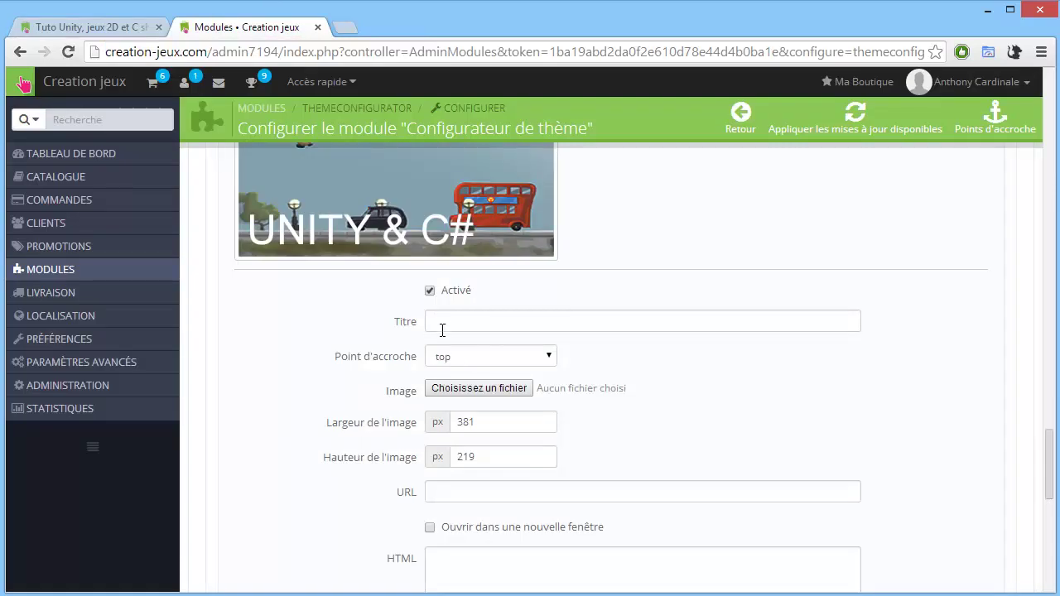
pyautogui.click(471, 486)
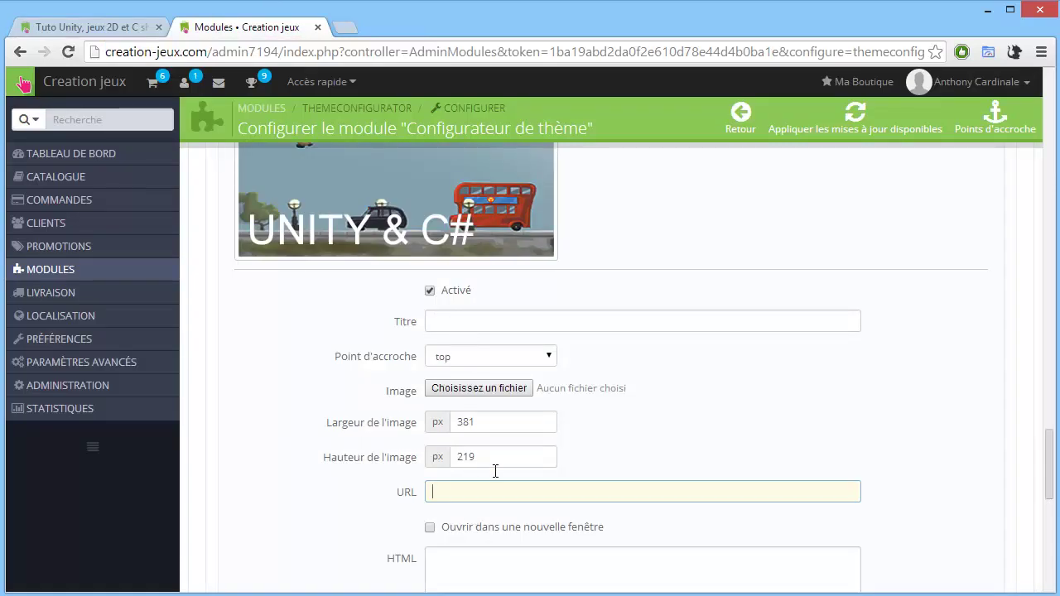
pyautogui.hotkey('ctrl', 'v')
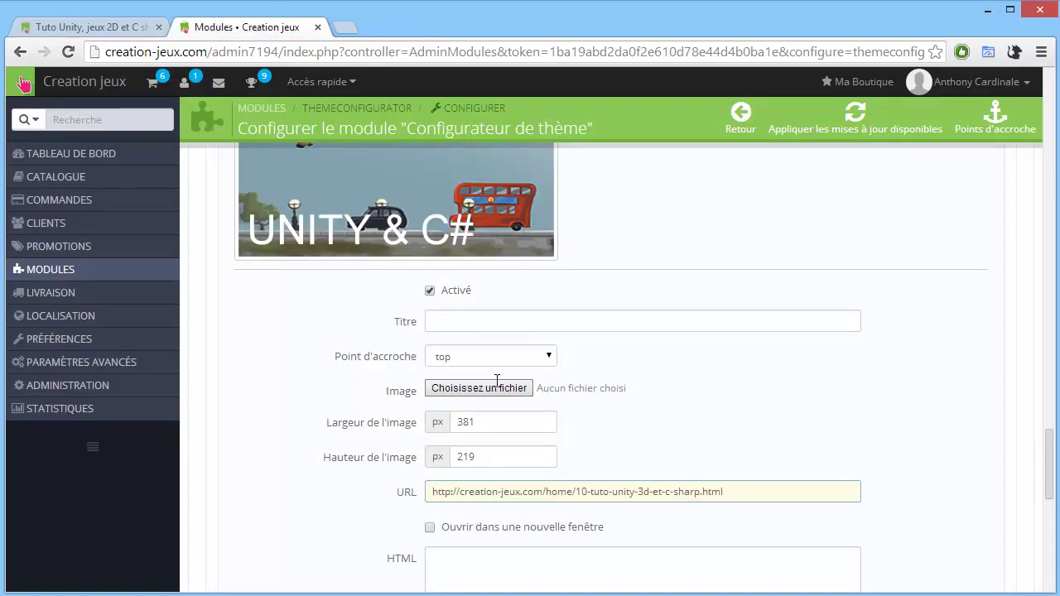
pyautogui.scroll(-3, 497, 386)
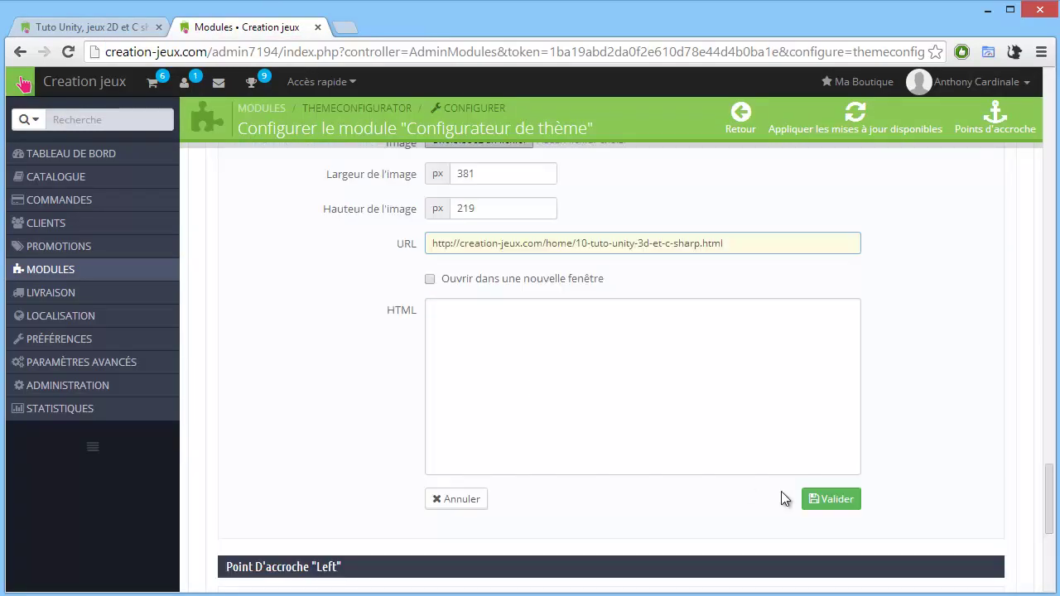
pyautogui.click(824, 500)
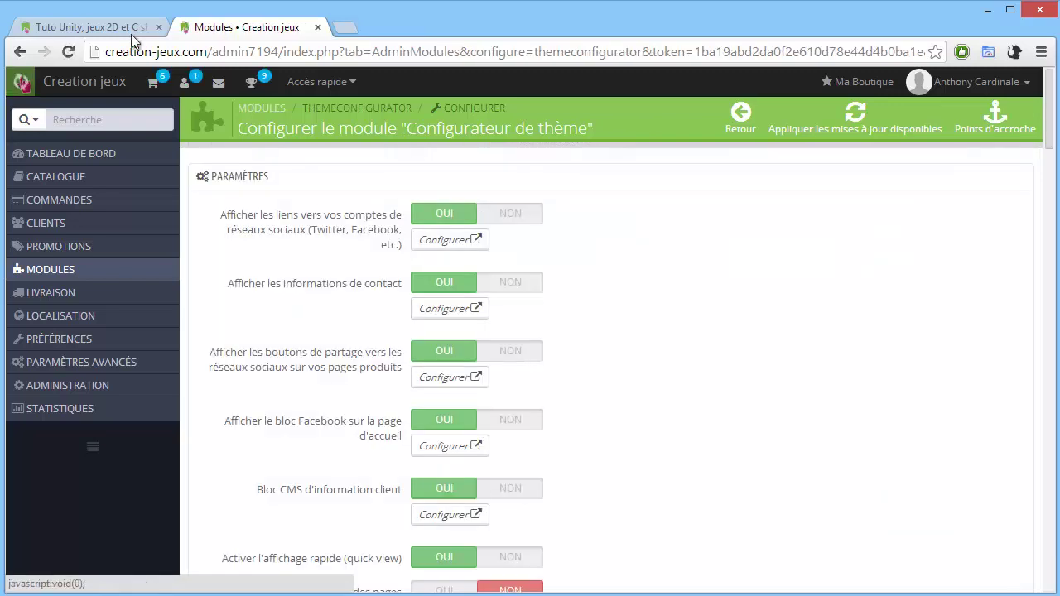
# Step: Test the link of the "Exclu Unity & C#" banner from the public home page and view the page it opens
pyautogui.click(91, 26)
pyautogui.click(122, 157)
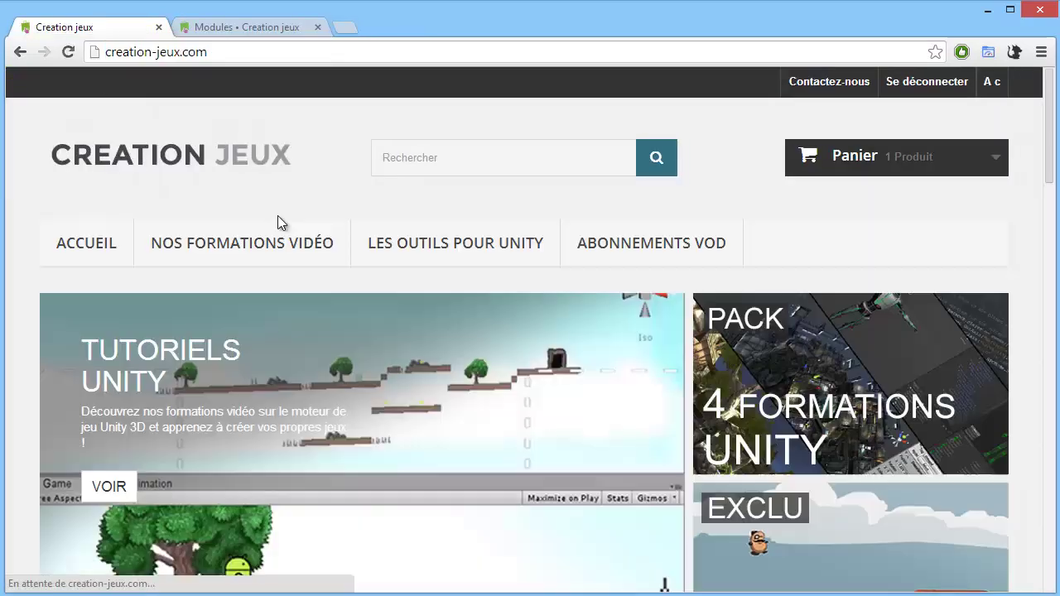
pyautogui.scroll(-2, 791, 468)
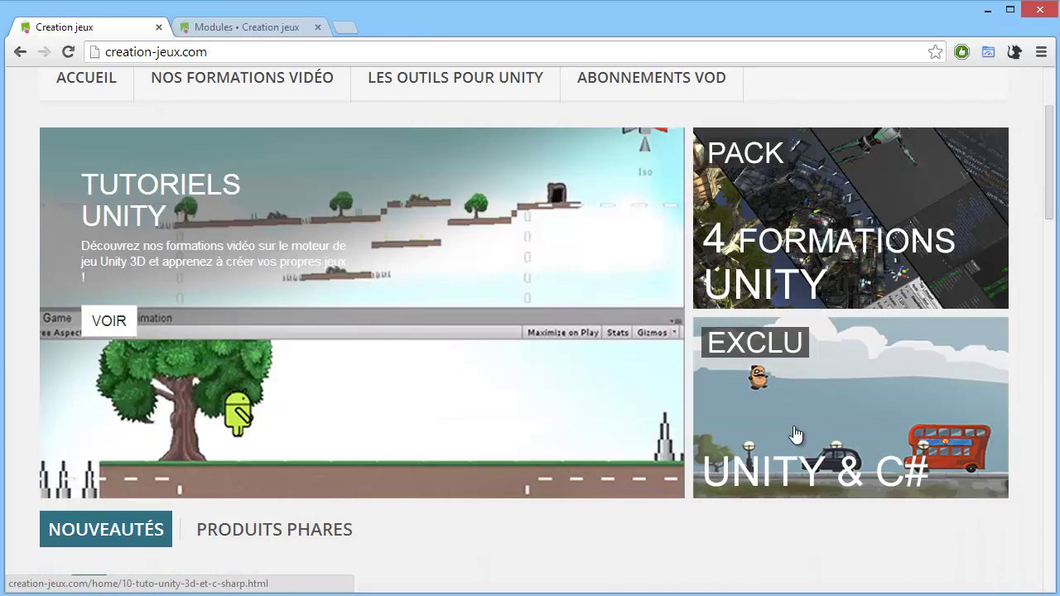
pyautogui.click(824, 404)
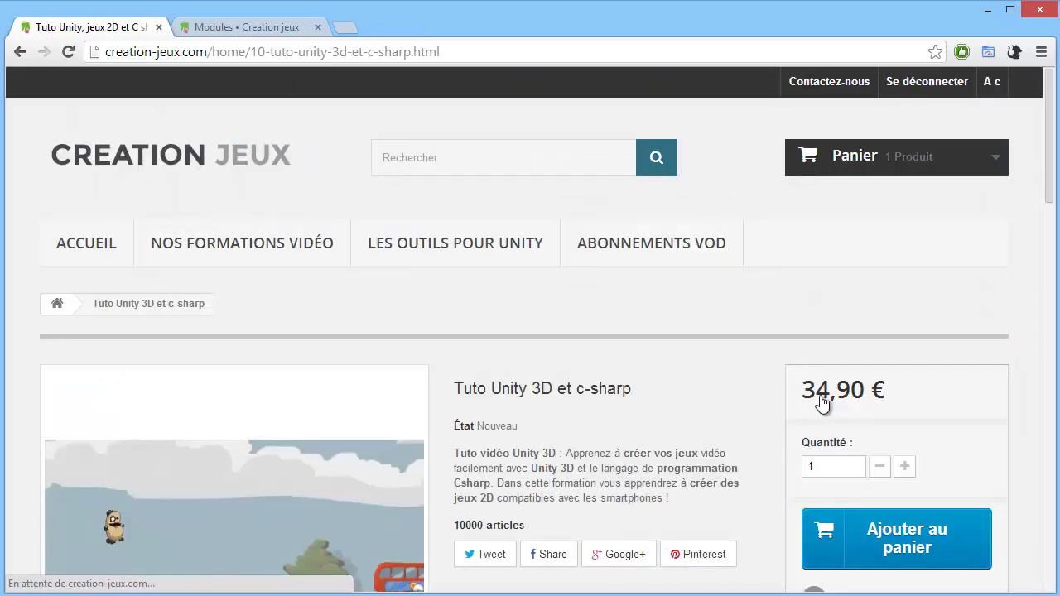
pyautogui.scroll(-4, 555, 400)
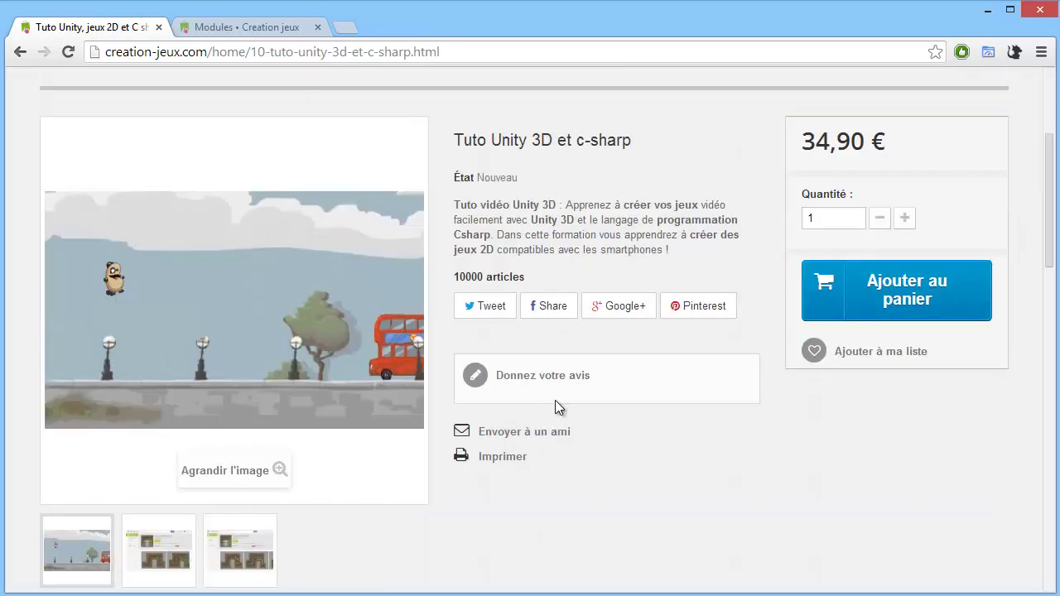
# Step: Return to the shop's home page and look over its top banners, product listings and lower training banners
pyautogui.scroll(6, 557, 420)
pyautogui.click(207, 162)
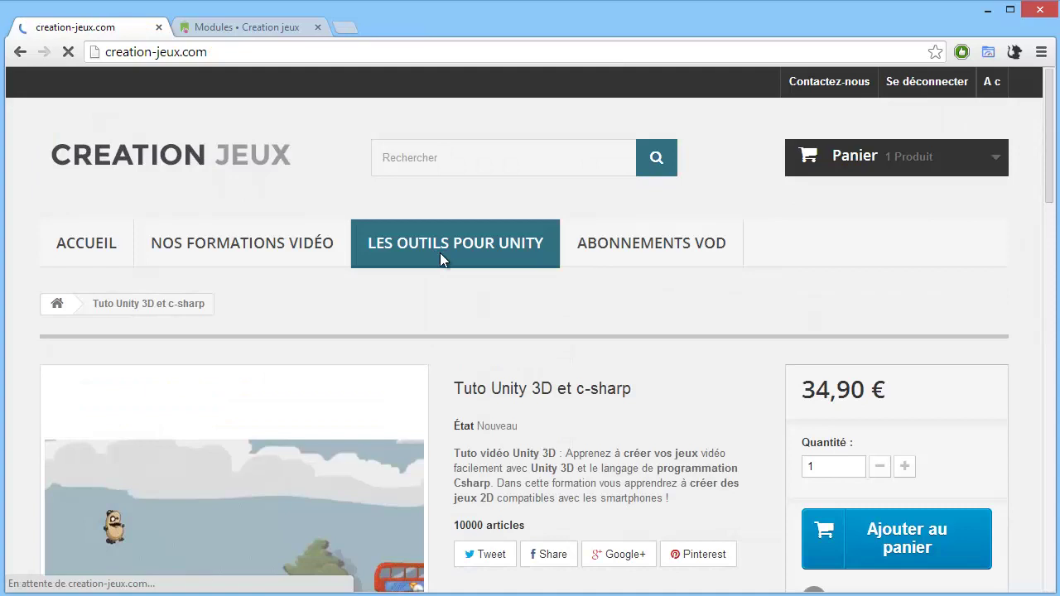
pyautogui.scroll(-1, 726, 350)
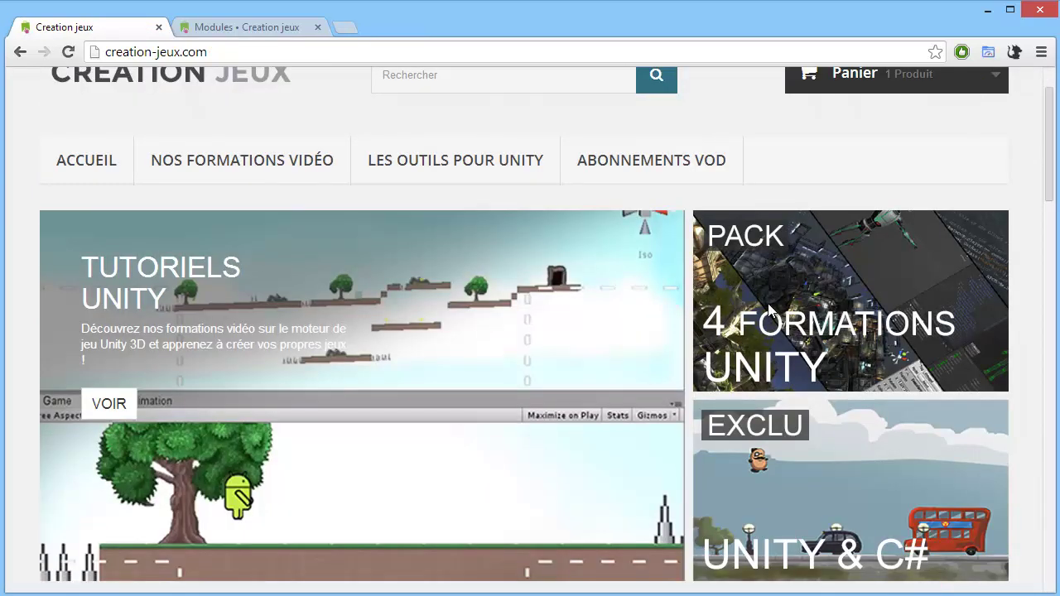
pyautogui.scroll(-6, 774, 331)
pyautogui.scroll(-2, 771, 346)
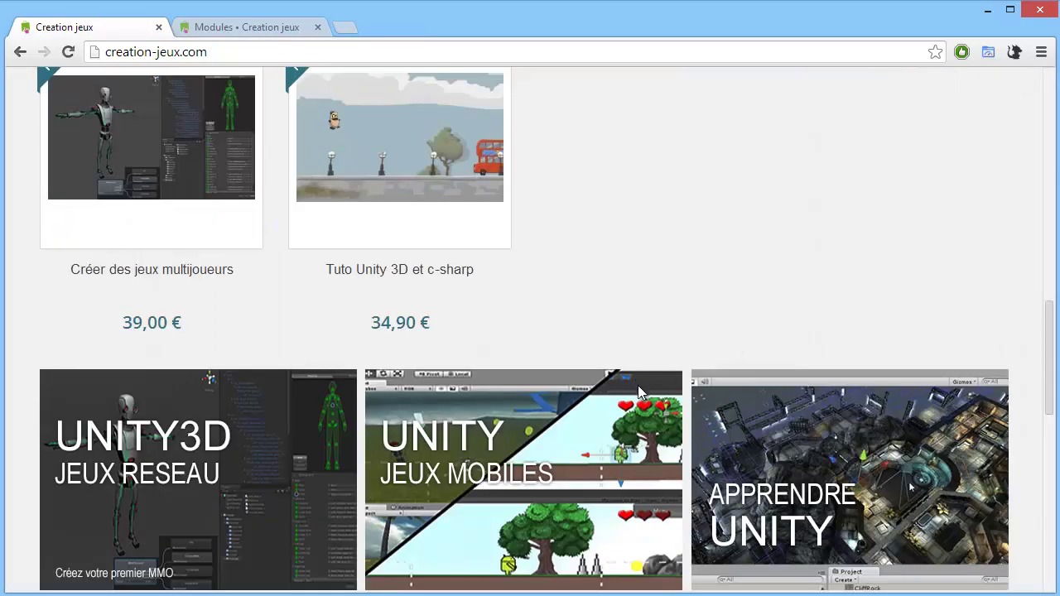
pyautogui.scroll(-2, 580, 423)
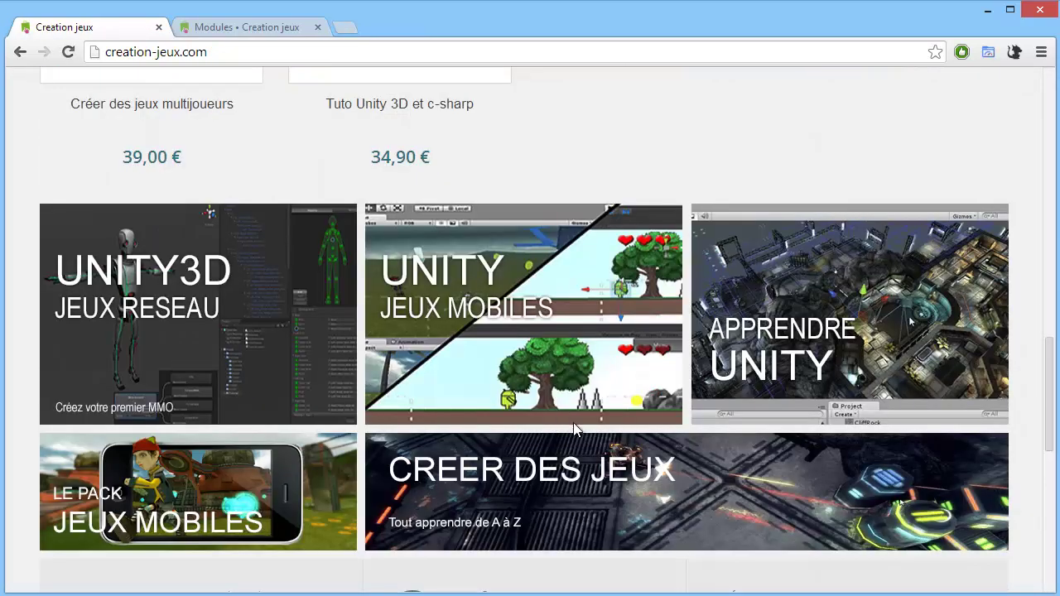
pyautogui.scroll(11, 580, 421)
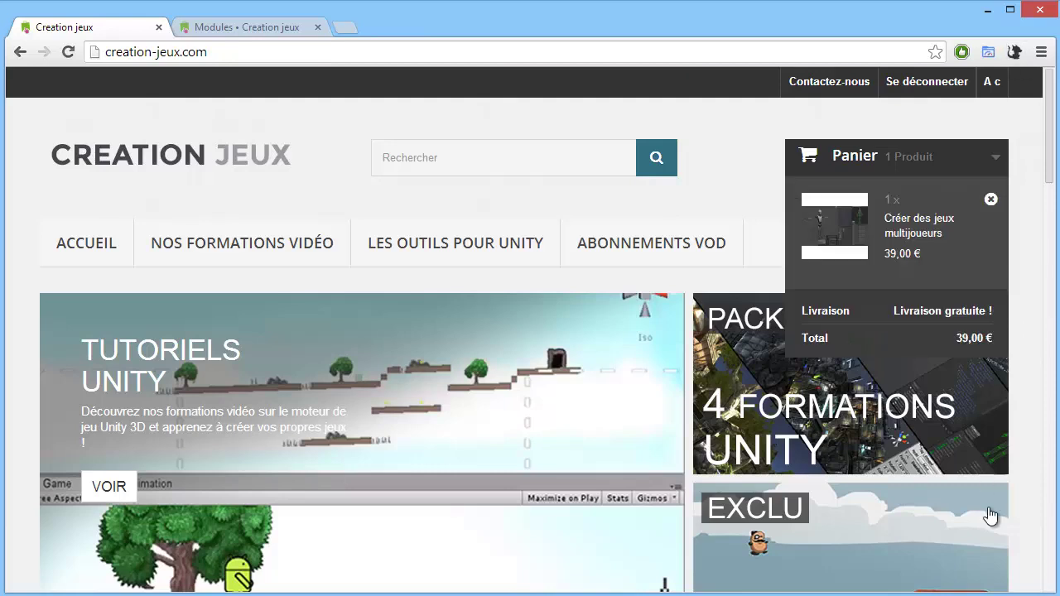